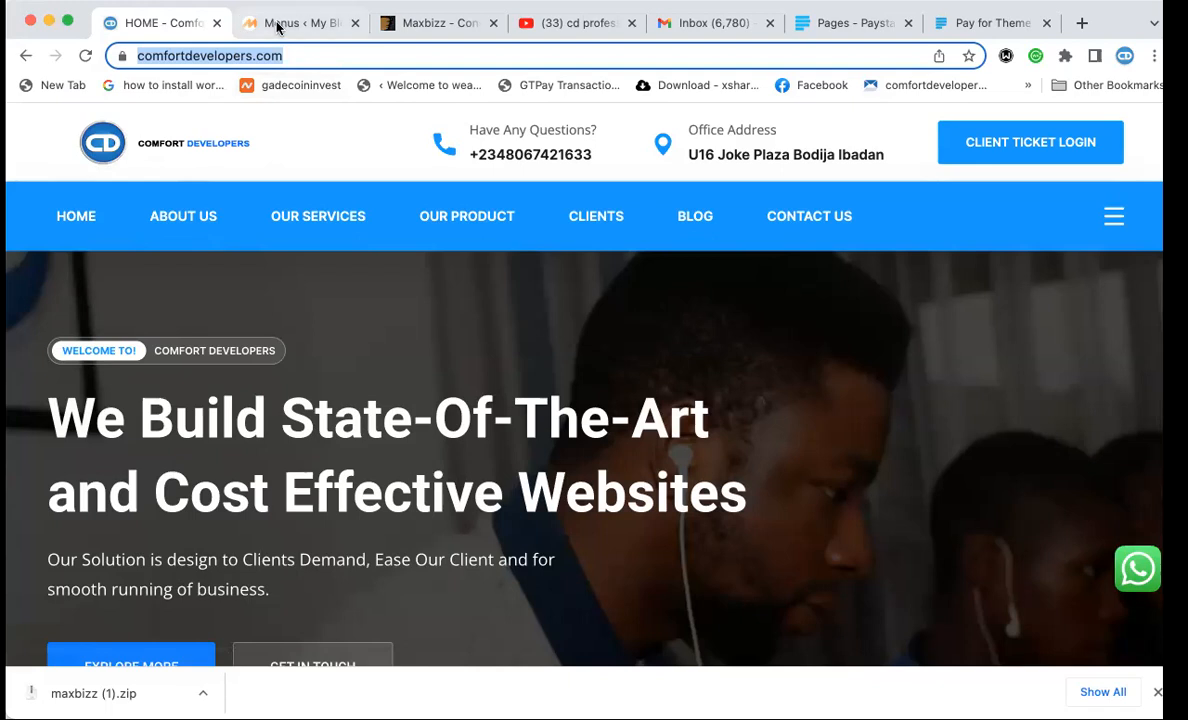
Replace the YouTube channel page with buttonuponlinestore.com to load the Maxbizz site.
click(422, 23)
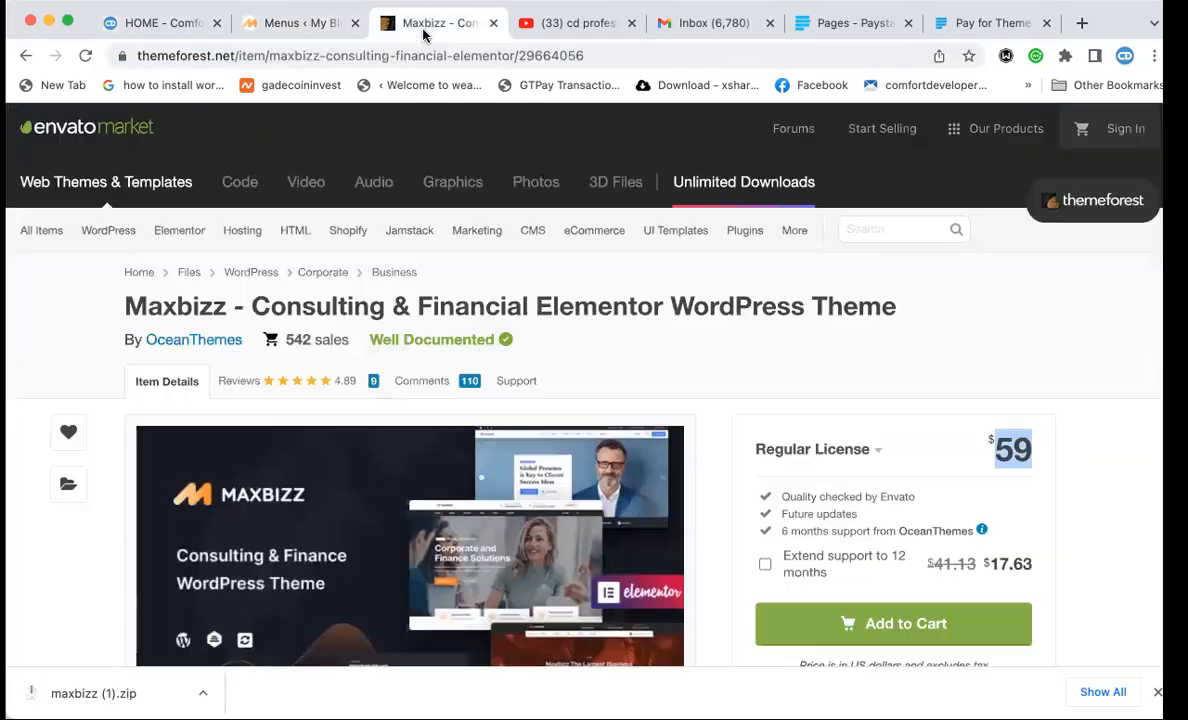
click(579, 33)
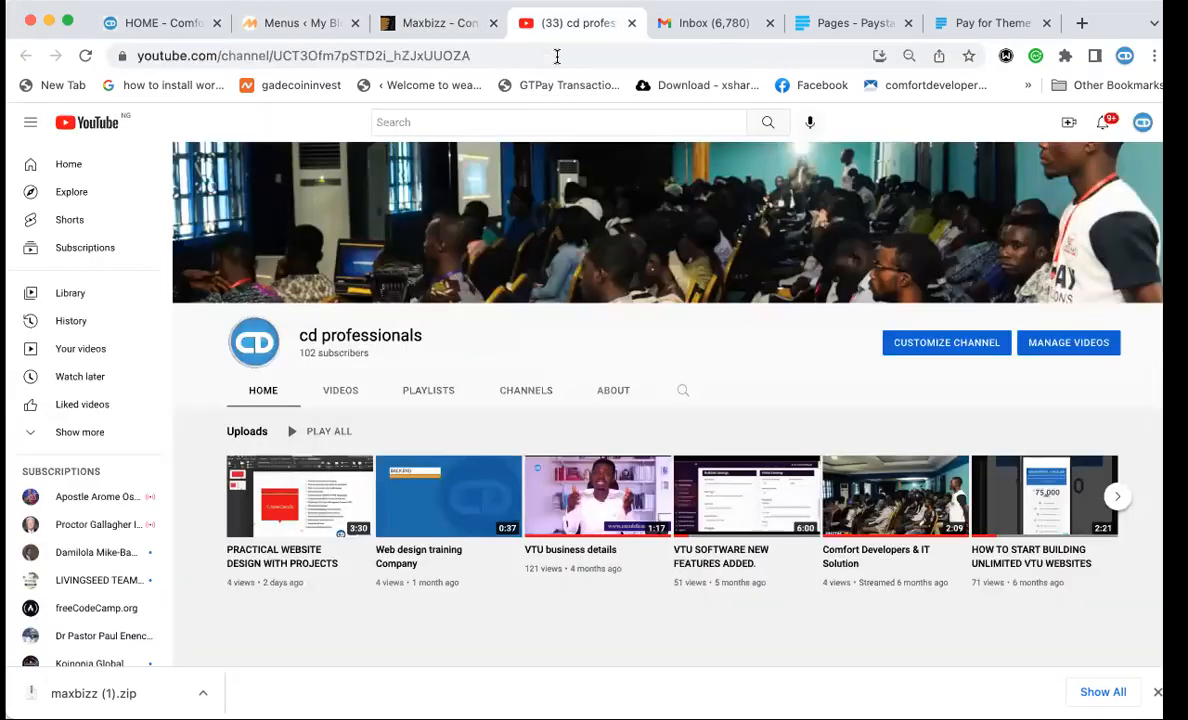
click(557, 55)
text(ab)
key(BackSpace)
key(BackSpace)
text(butto)
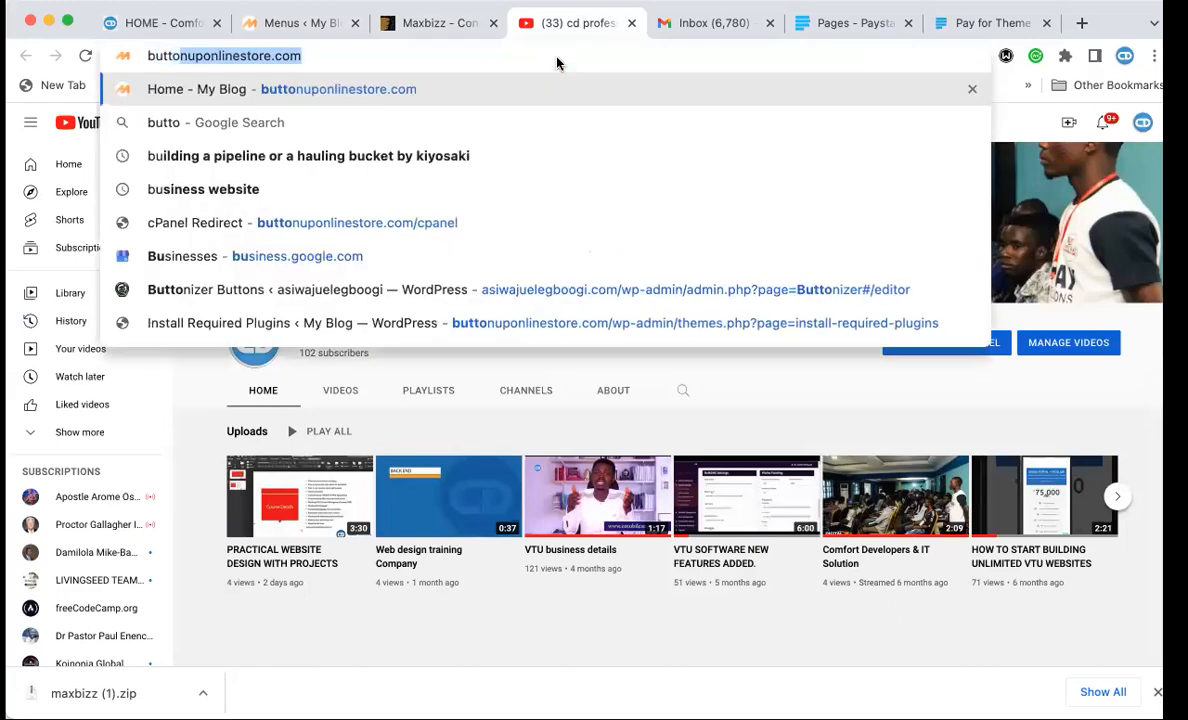
key(Return)
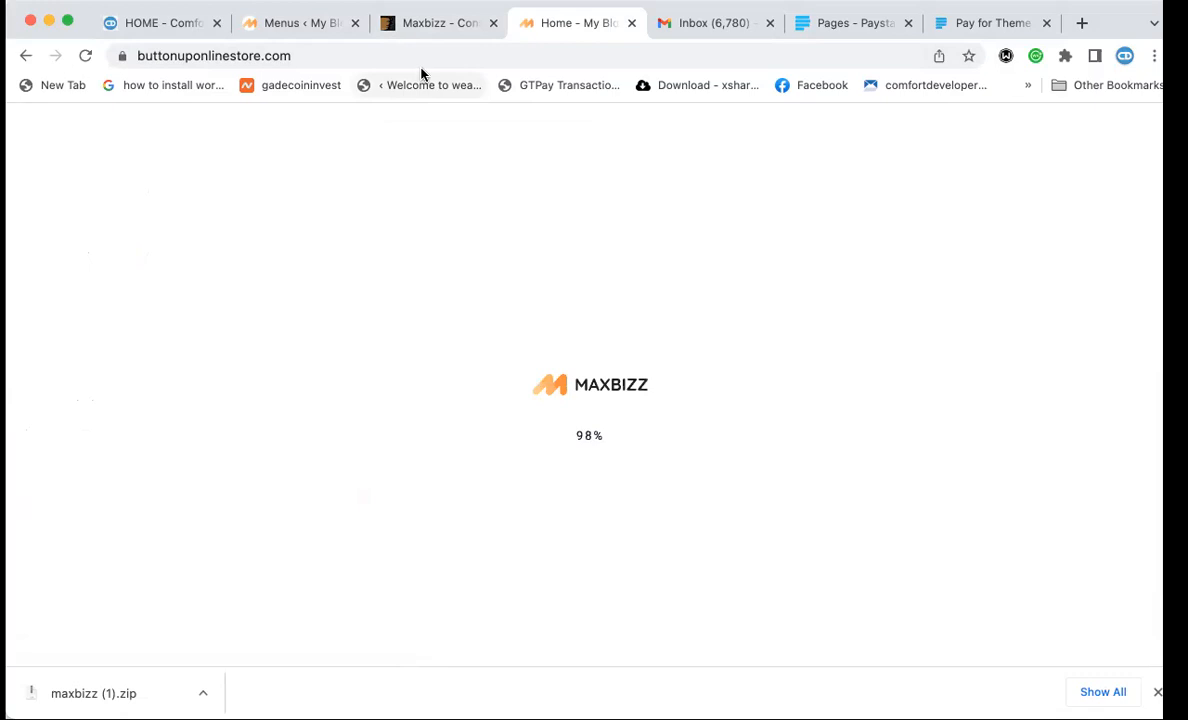
click(431, 33)
click(546, 22)
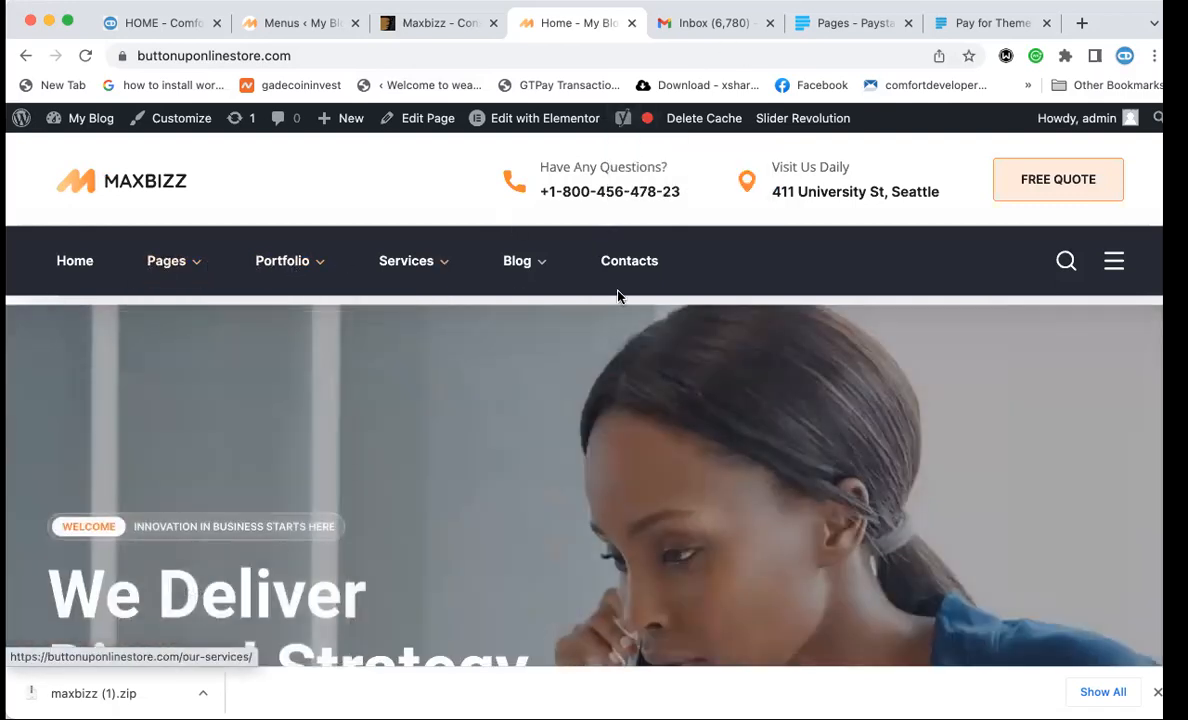
click(162, 23)
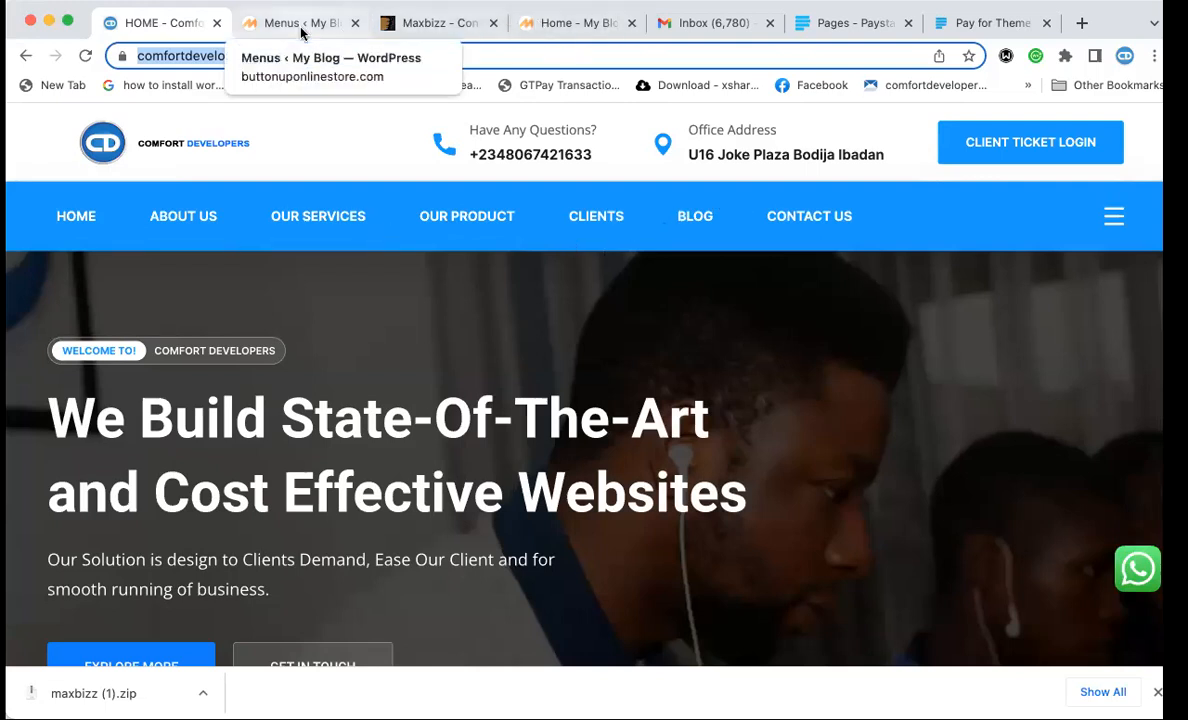
click(565, 23)
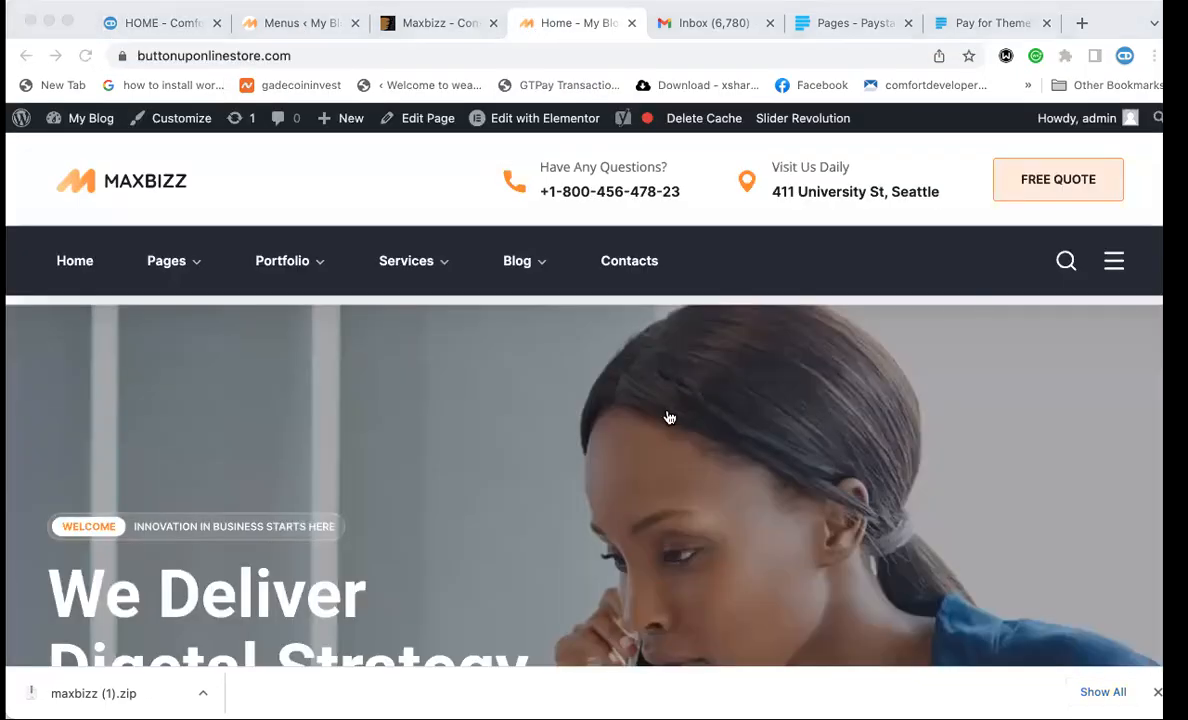
click(581, 596)
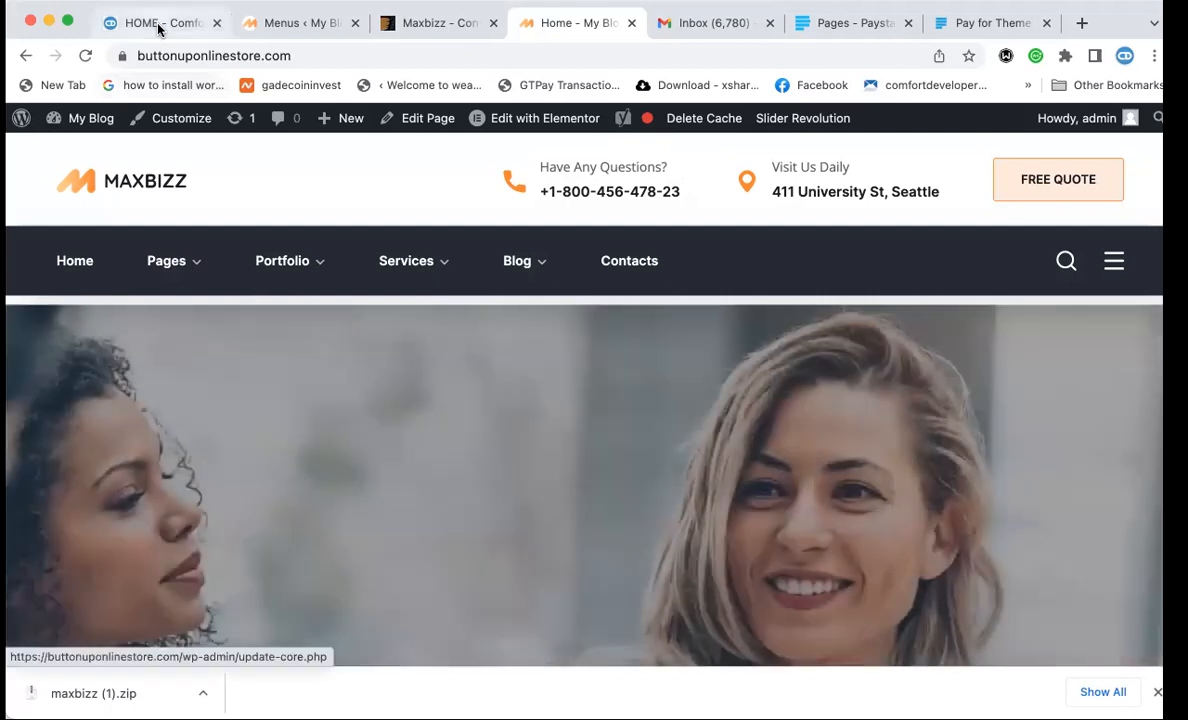
click(160, 24)
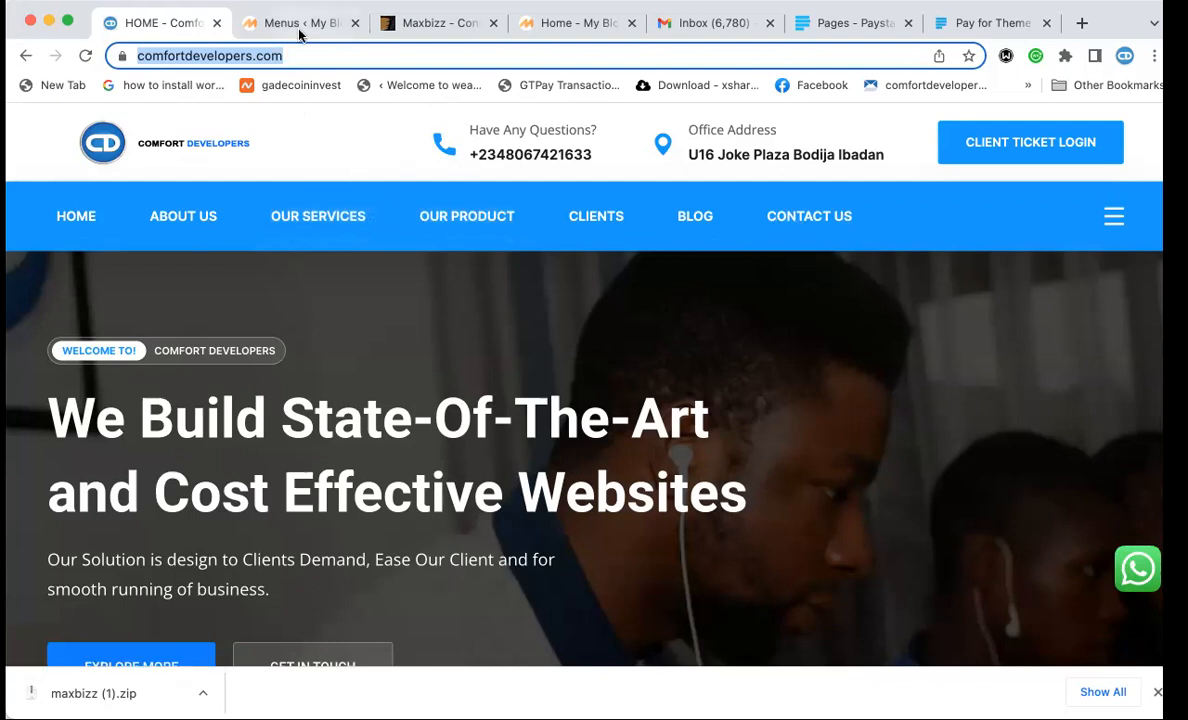
click(545, 24)
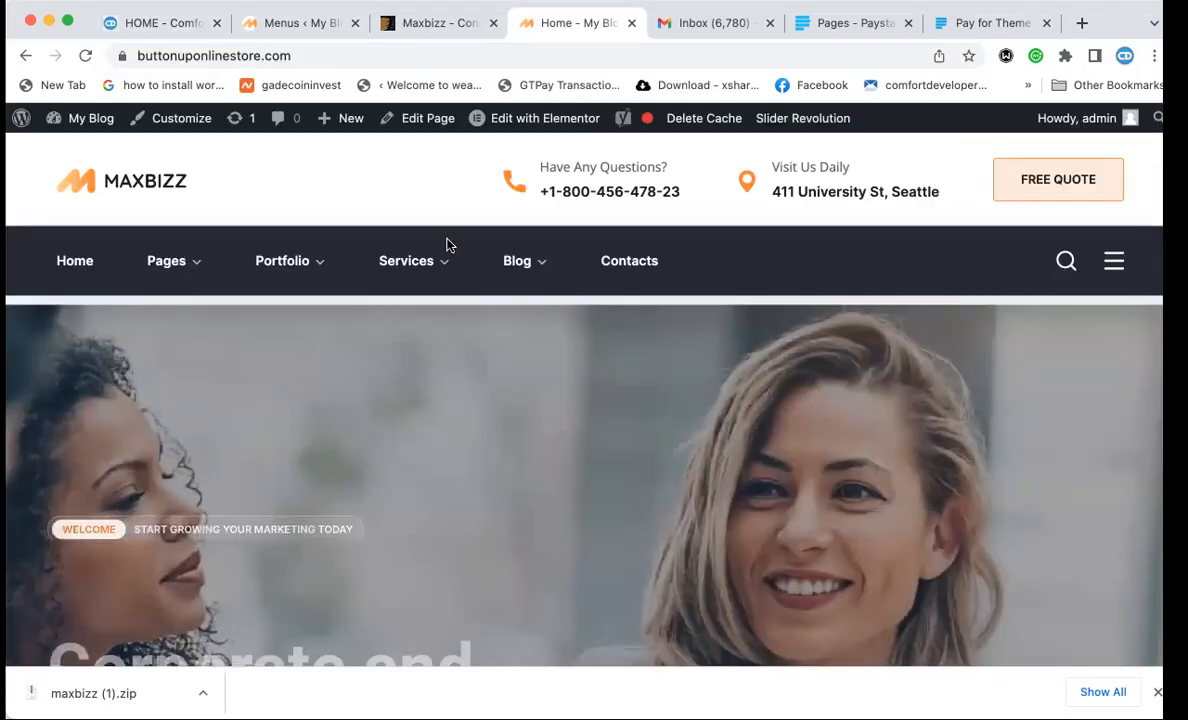
mouse_move(98, 127)
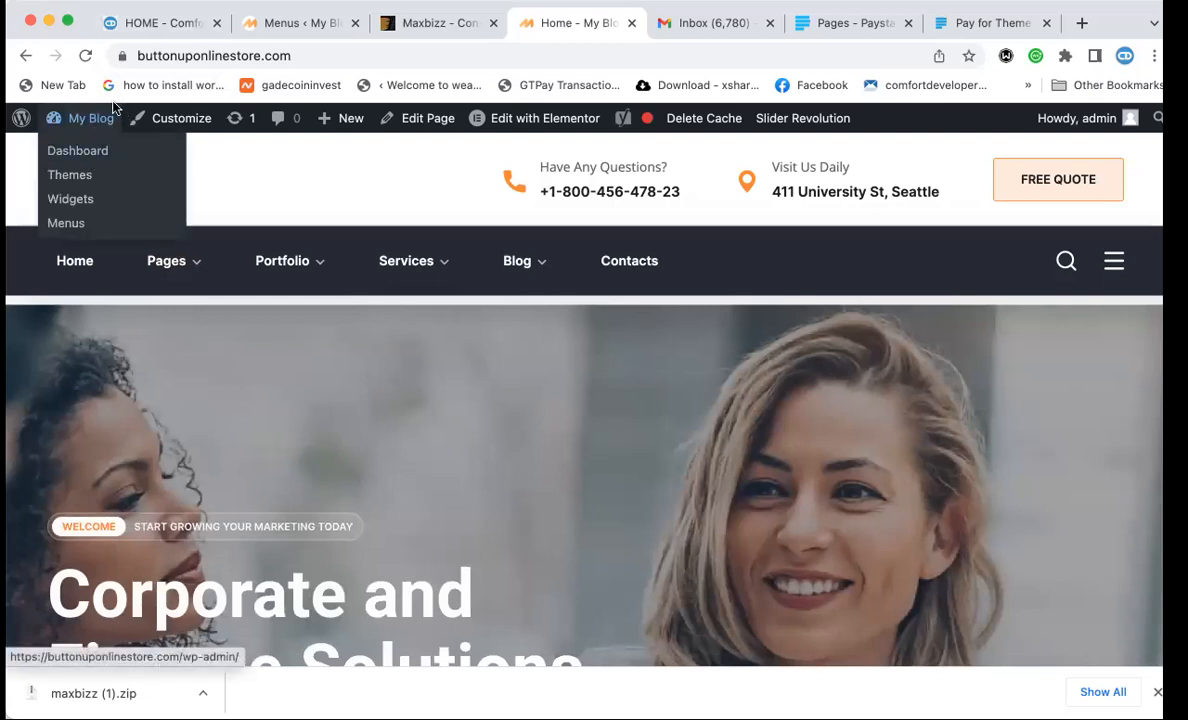
Open the WordPress Dashboard, close the old Menus tab without saving, and move the Dashboard tab second.
click(80, 154)
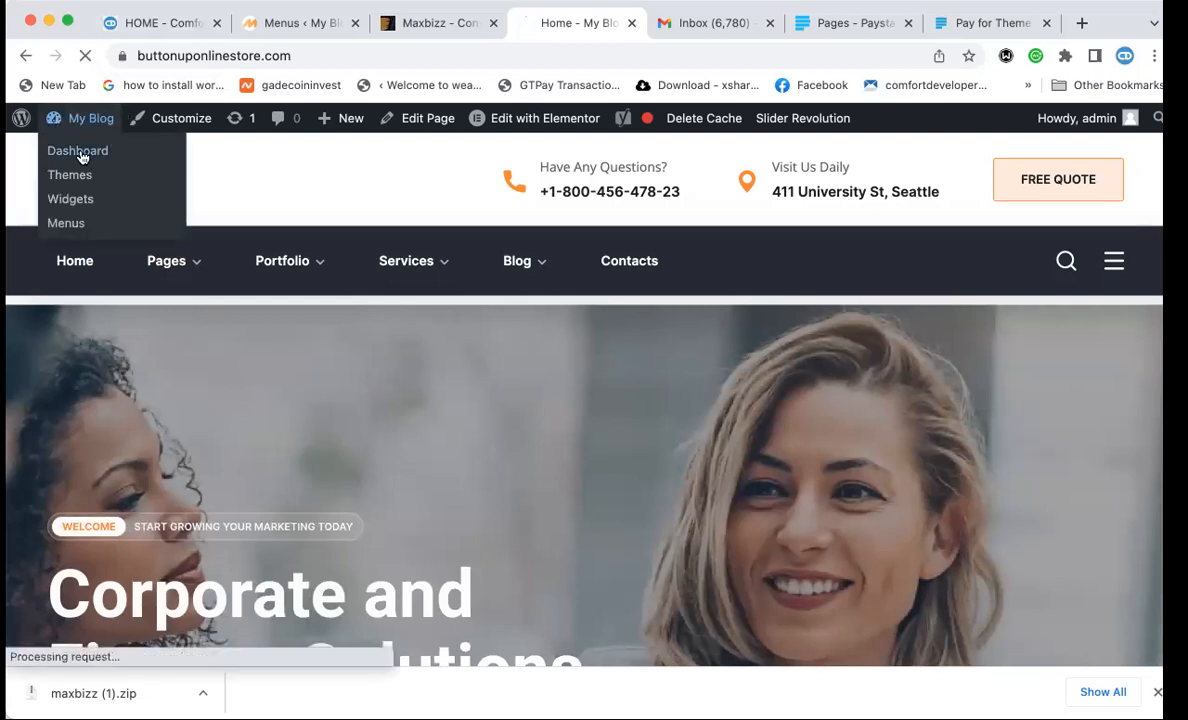
click(333, 28)
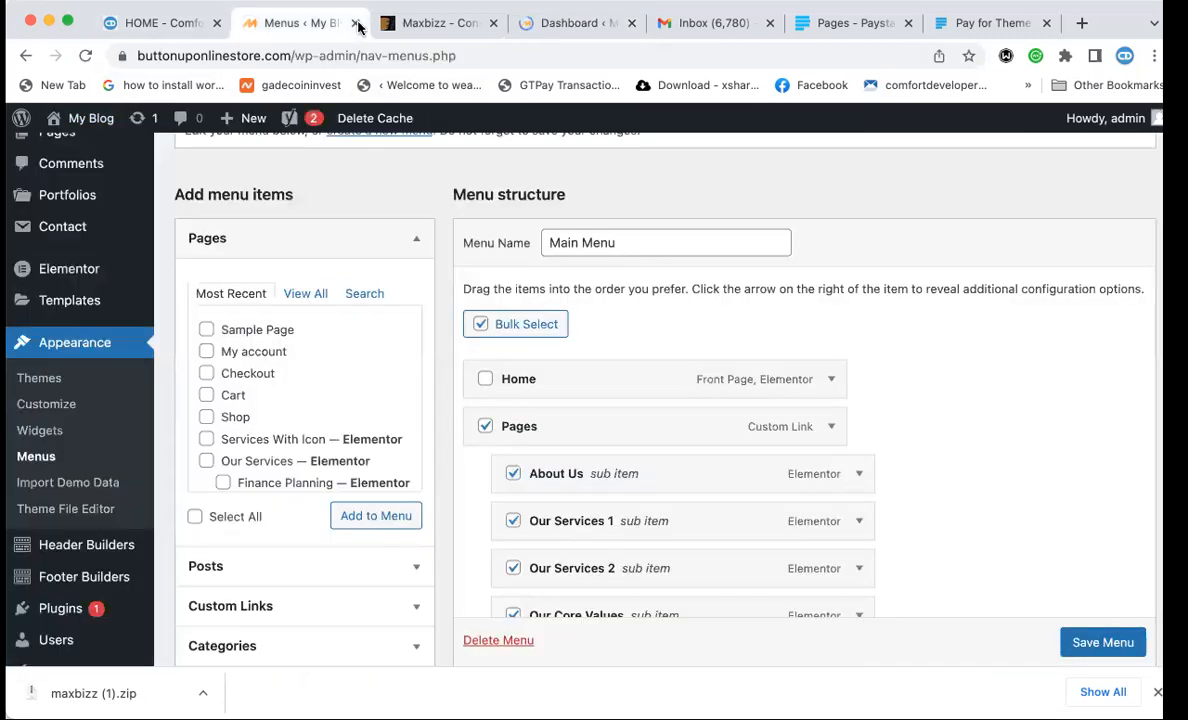
click(355, 23)
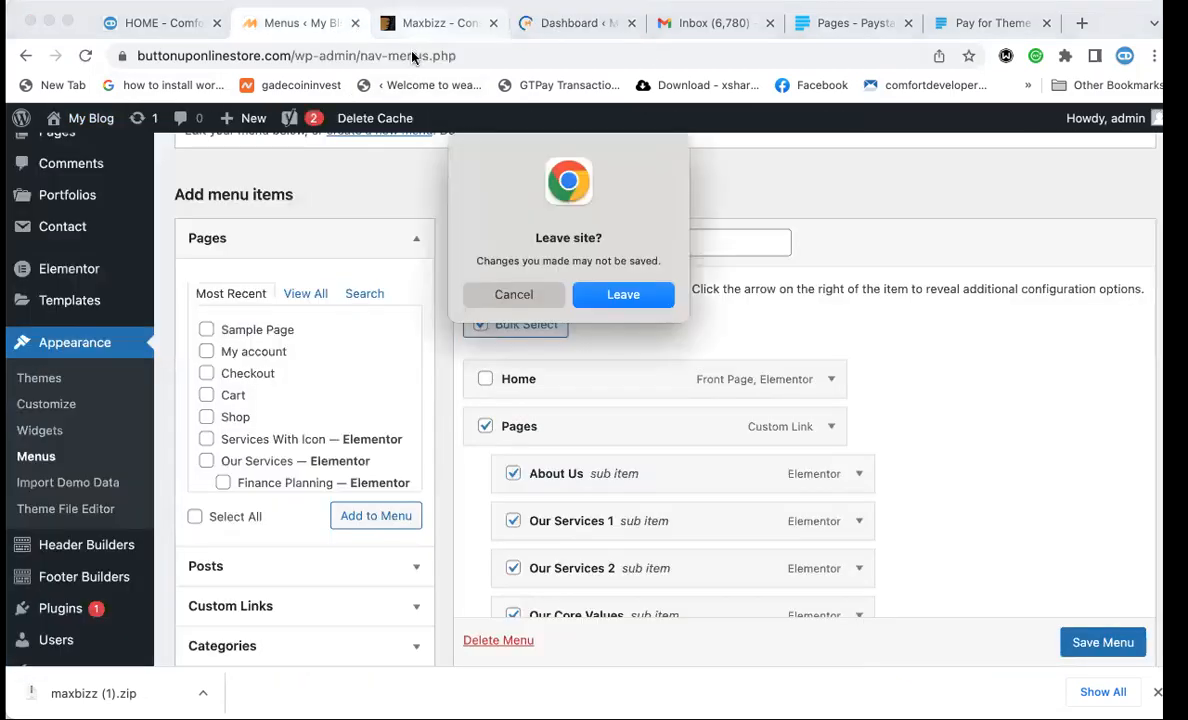
click(604, 294)
drag(481, 30, 328, 25)
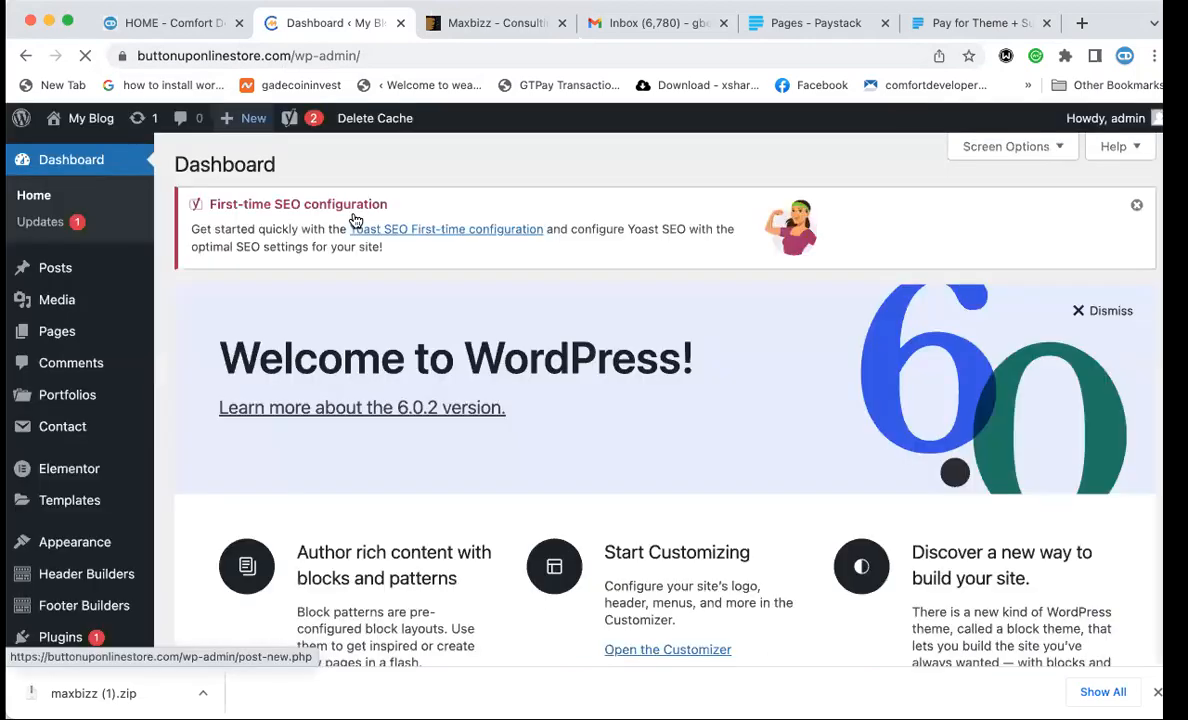
Go to Appearance > Menus and review the Main Menu structure against the reference site.
mouse_move(253, 118)
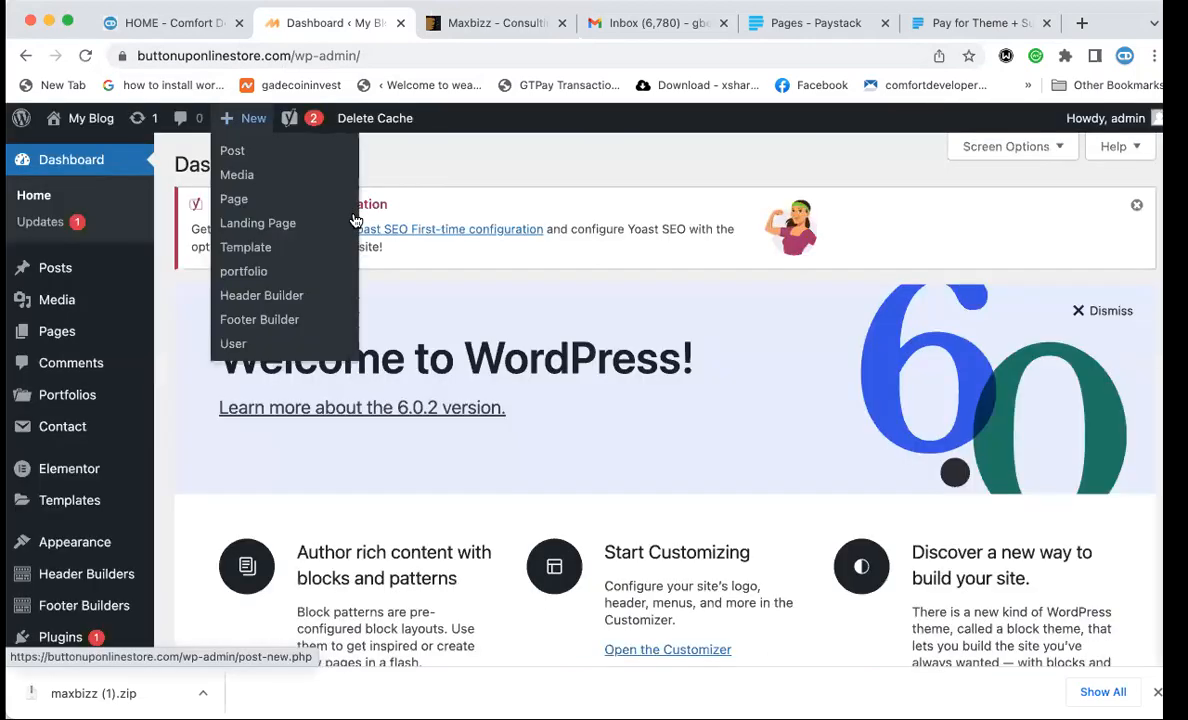
mouse_move(127, 545)
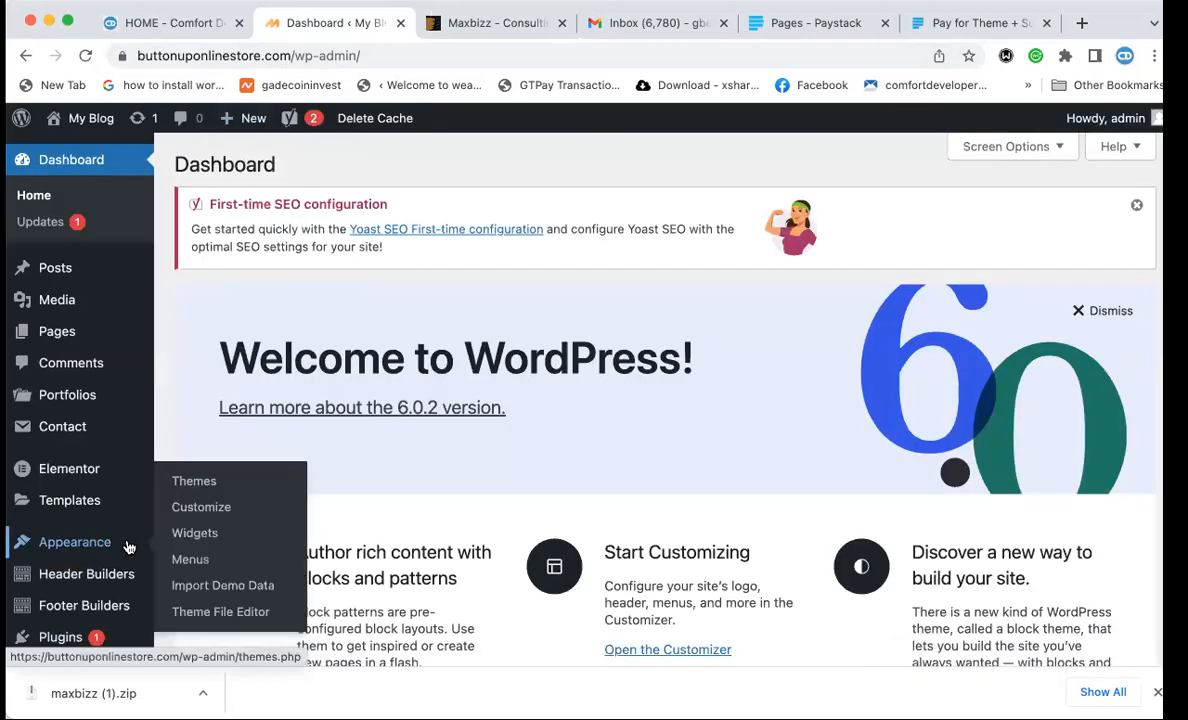
click(190, 560)
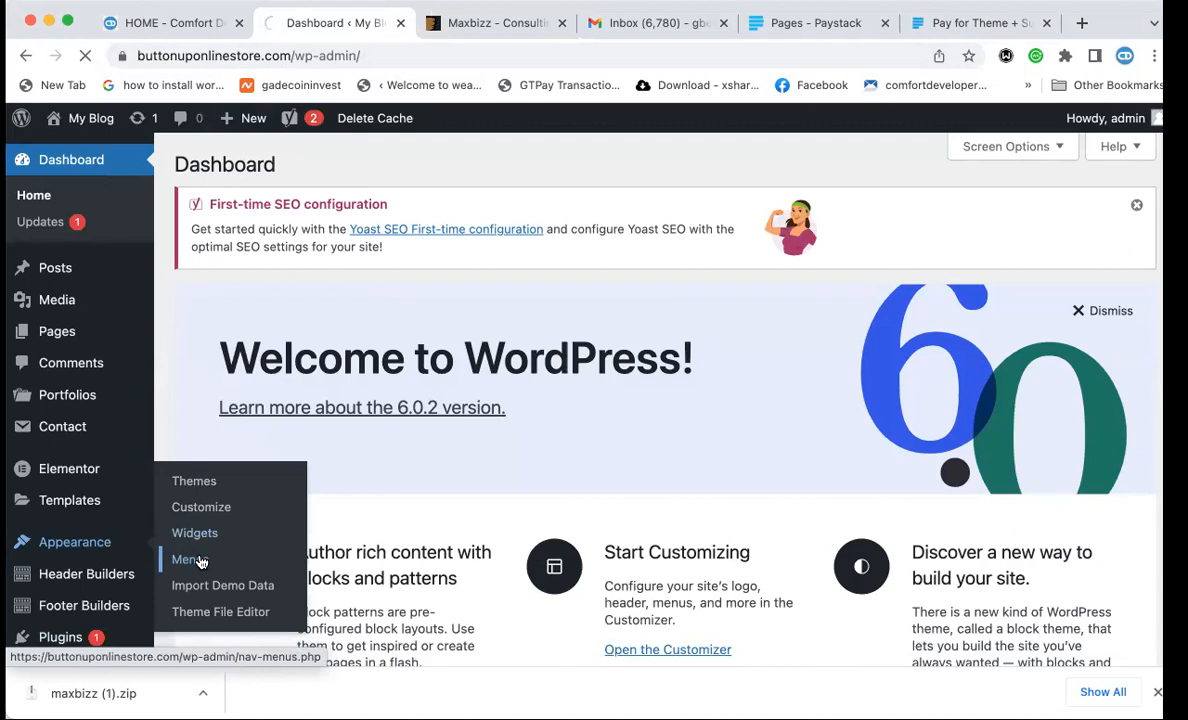
click(176, 23)
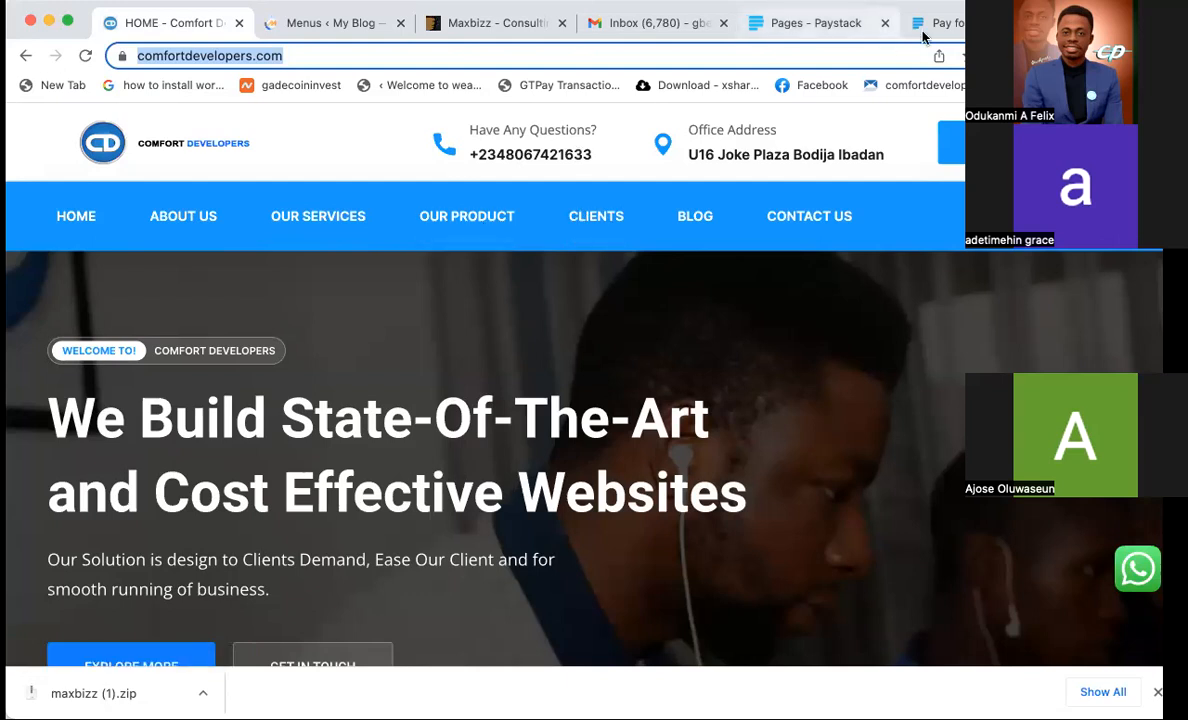
click(321, 35)
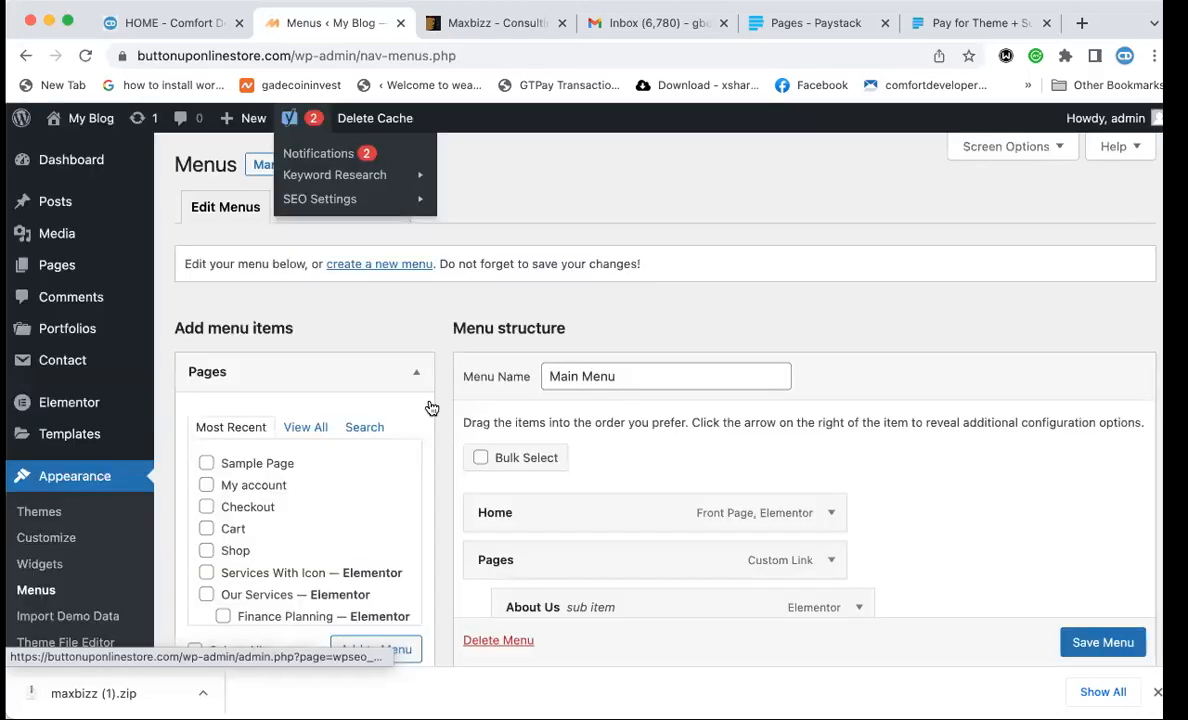
scroll(732, 612, down, 2)
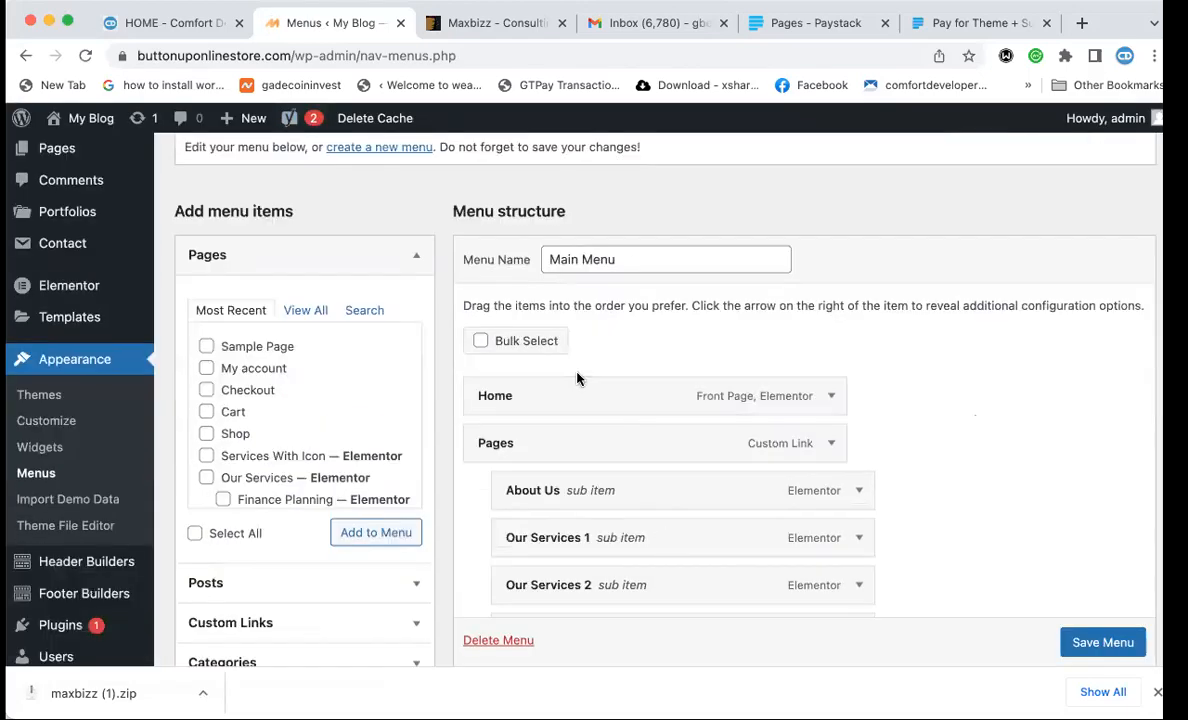
scroll(577, 378, down, 6)
scroll(578, 374, up, 3)
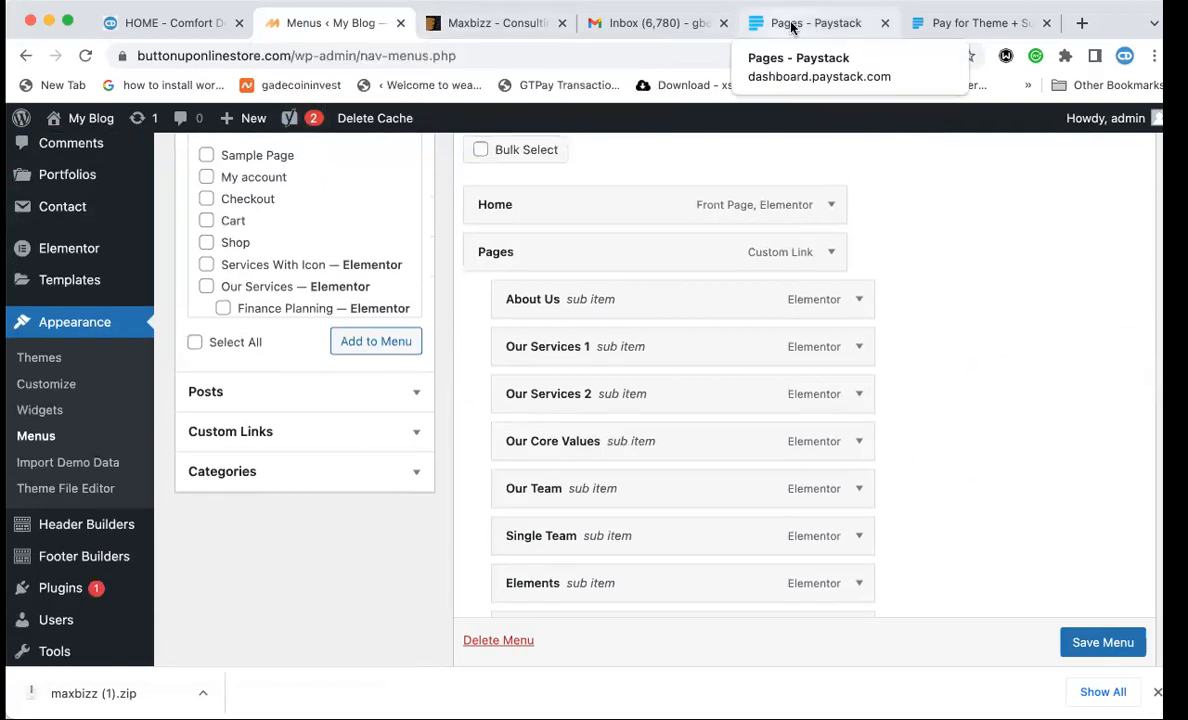
drag(810, 22, 566, 30)
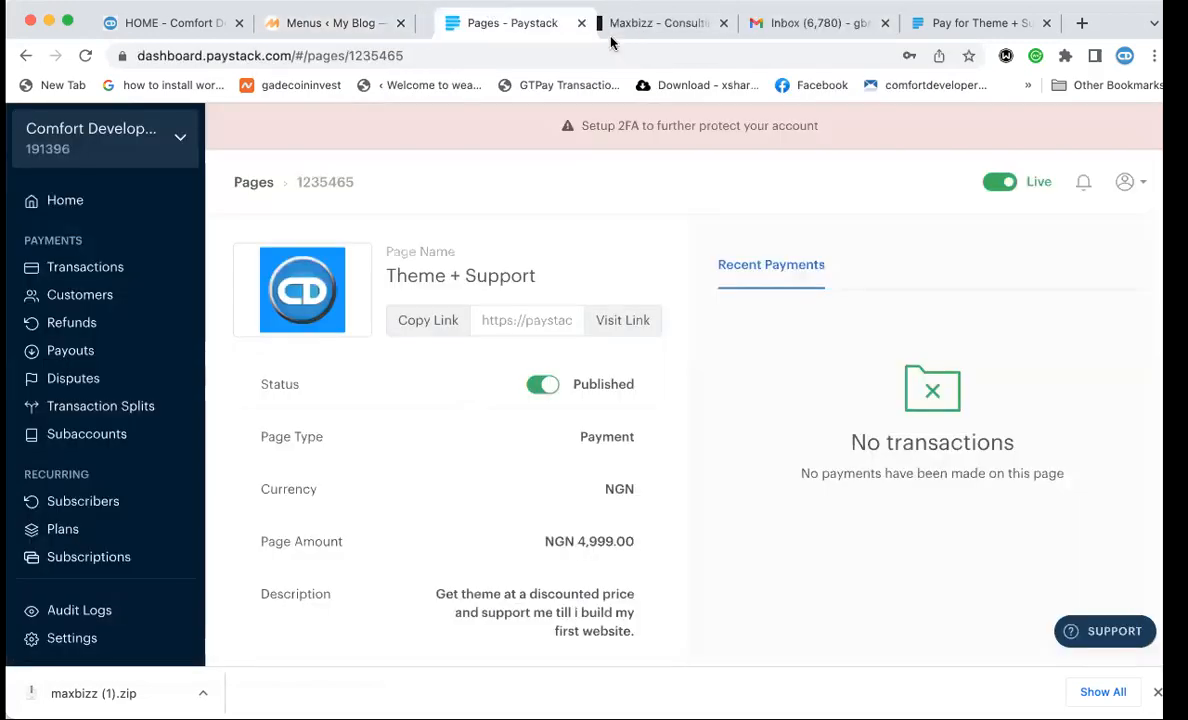
click(353, 21)
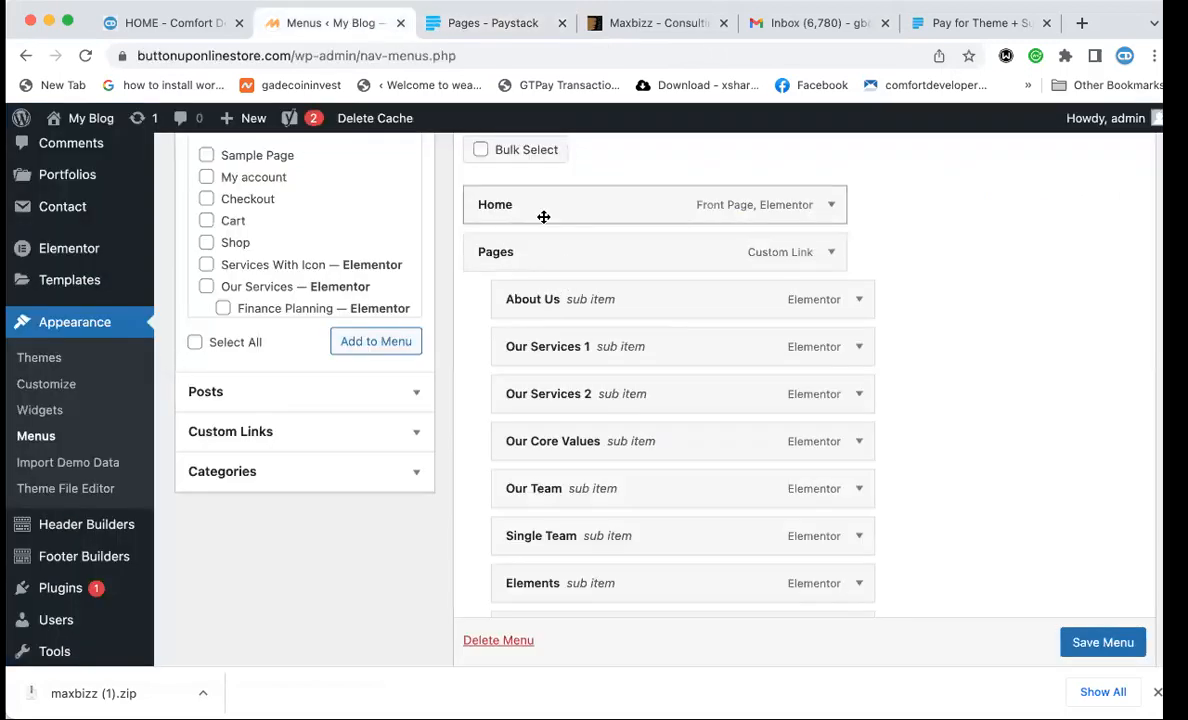
scroll(535, 292, up, 1)
scroll(535, 292, up, 3)
Bulk-select Pages, About Us, Our Services, Team, Typography, FAQs, 404, Coming Soon and Portfolio items.
click(479, 241)
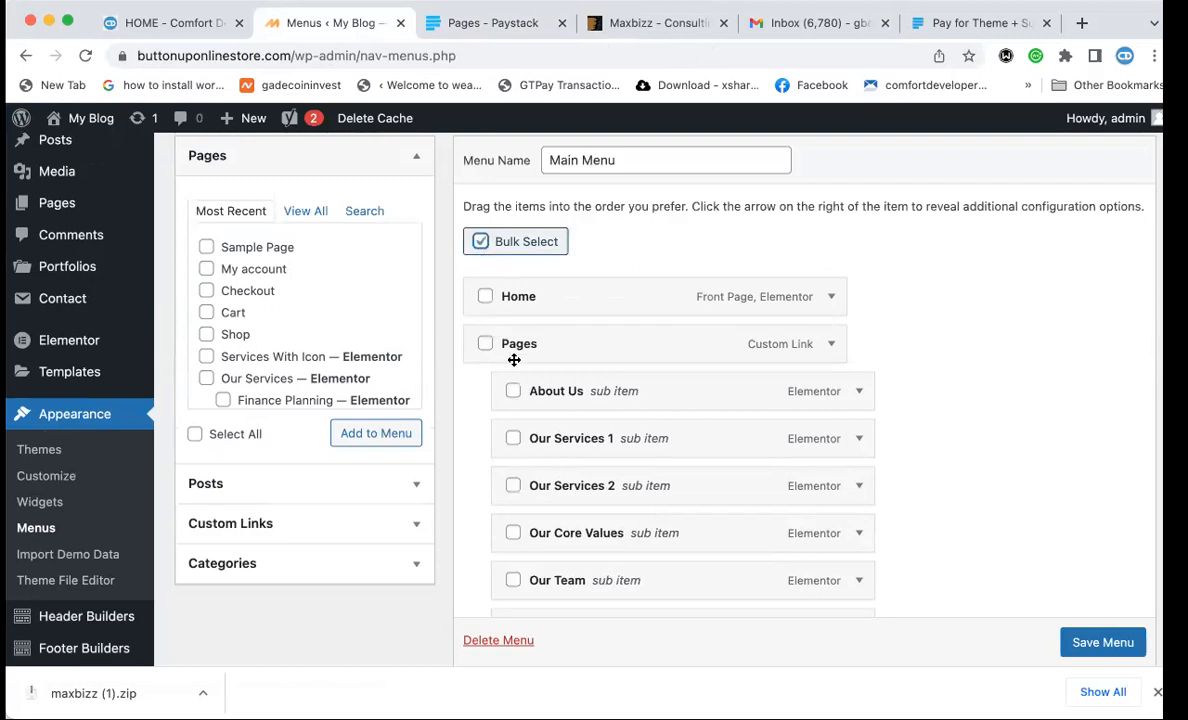
scroll(547, 394, down, 2)
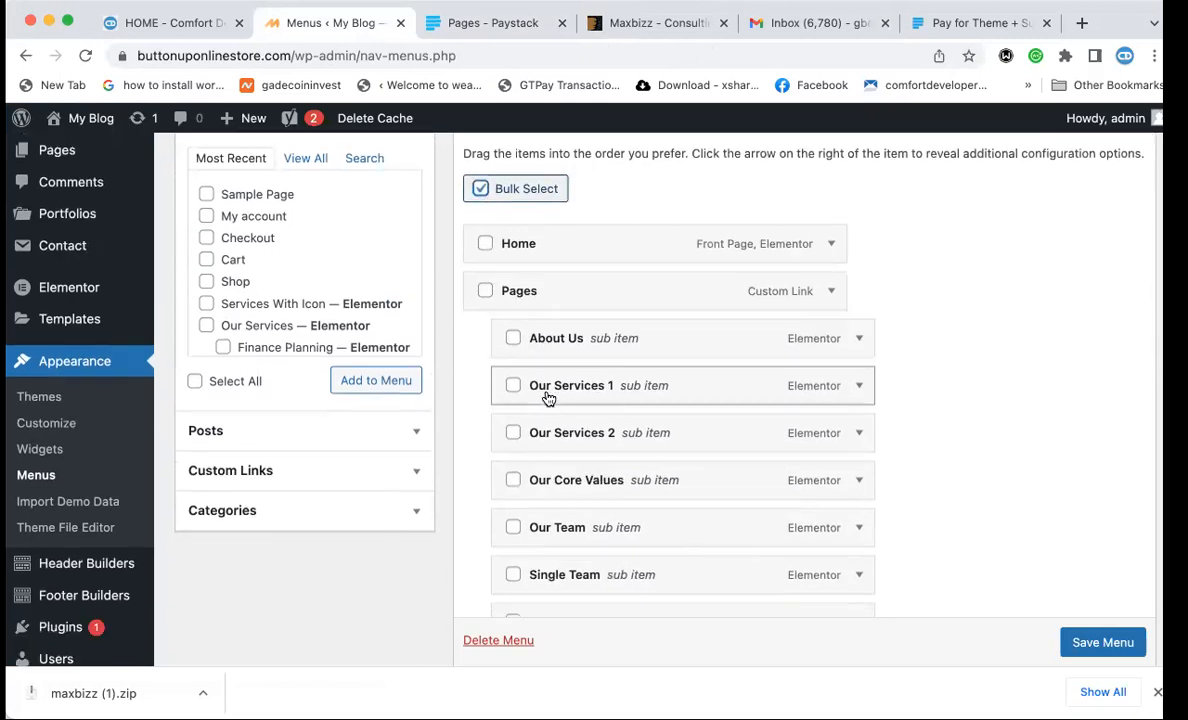
click(487, 291)
click(513, 338)
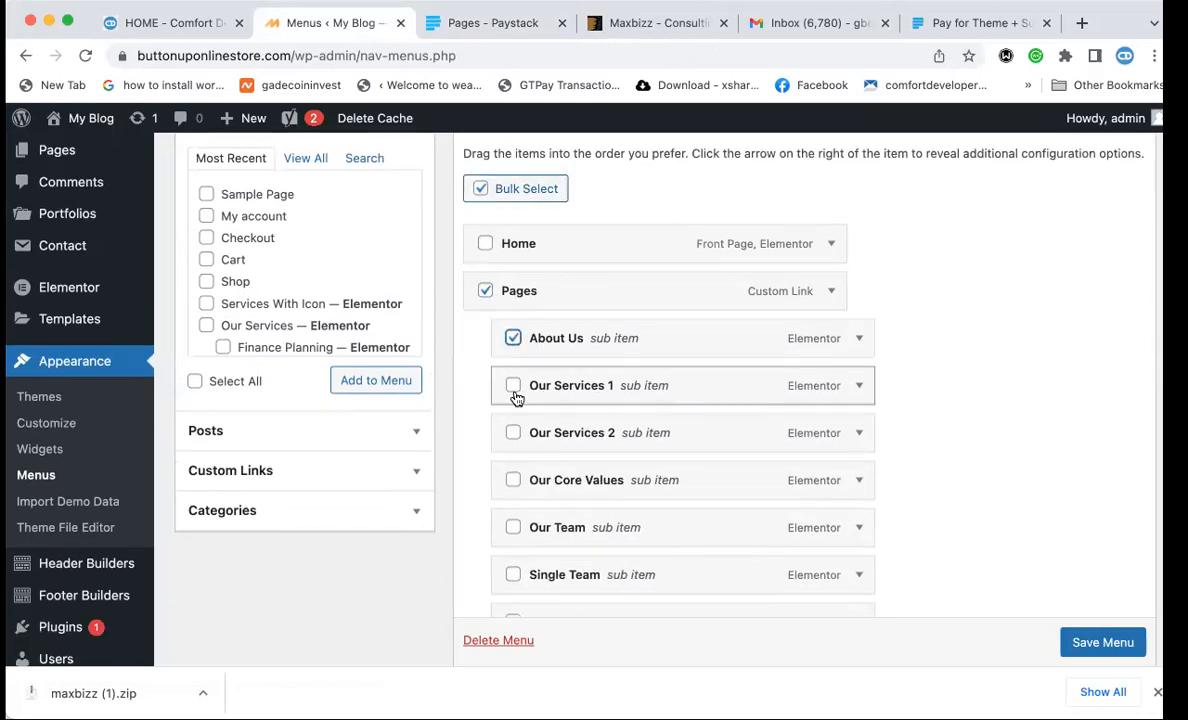
click(513, 385)
click(513, 432)
click(513, 480)
click(513, 527)
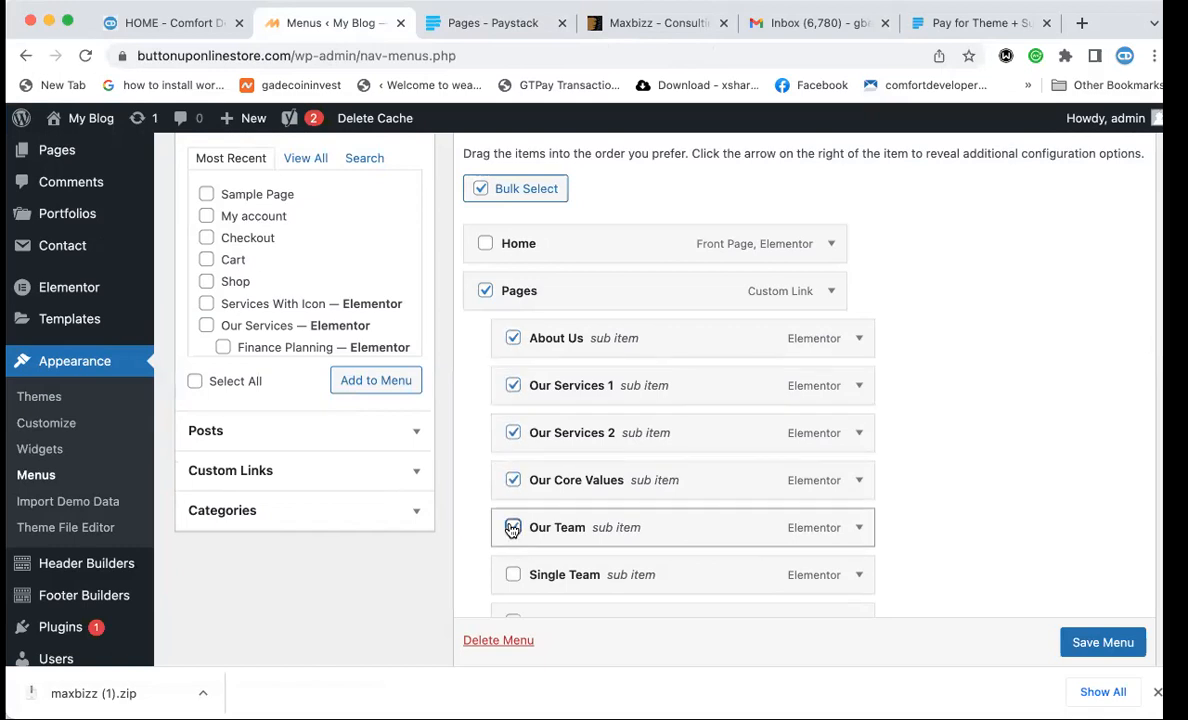
scroll(509, 515, down, 2)
click(513, 481)
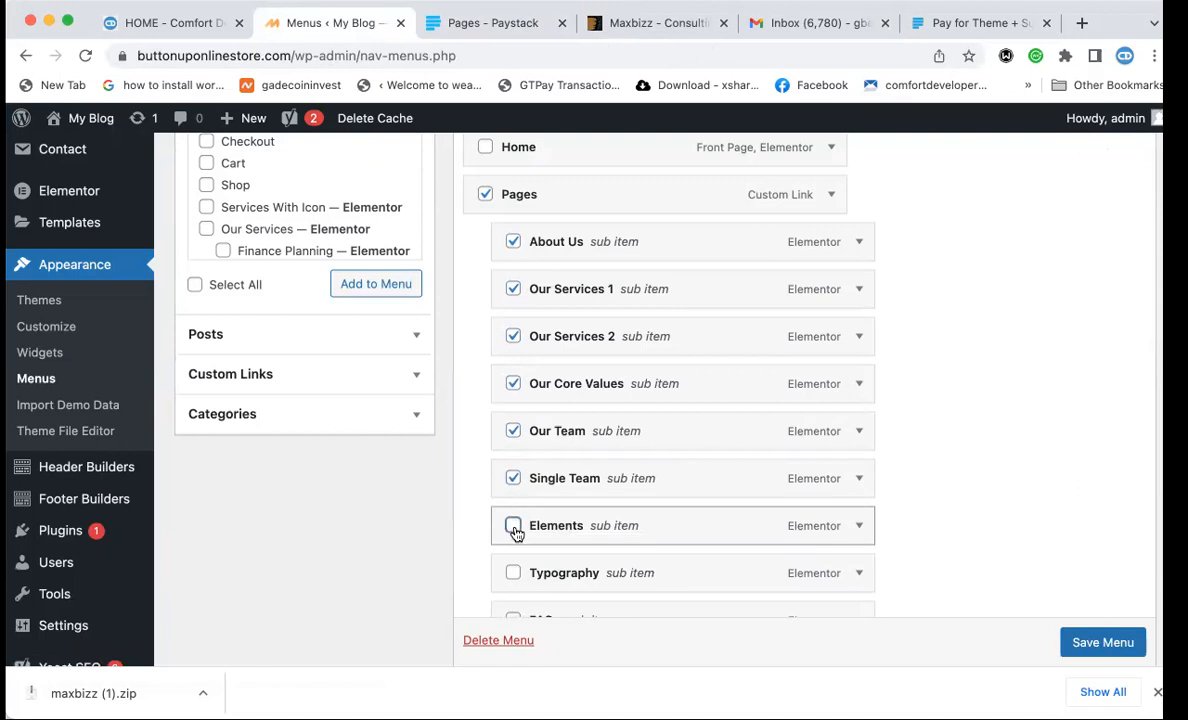
scroll(515, 532, down, 4)
click(513, 377)
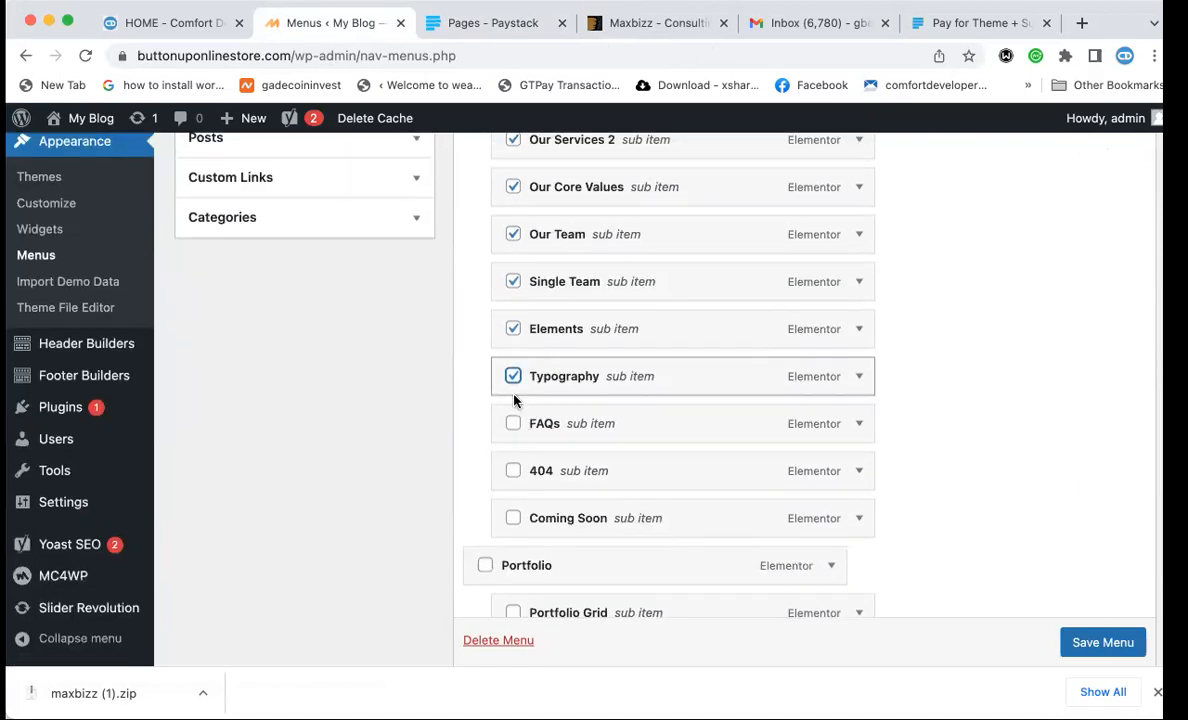
click(513, 423)
click(513, 470)
click(513, 518)
scroll(516, 519, down, 2)
click(484, 456)
click(513, 505)
click(512, 551)
scroll(512, 540, down, 2)
click(513, 507)
Also select Portfolio Details, Marketing Research, Organizational Audit, the Services entries and Blog entries.
scroll(510, 514, down, 2)
click(513, 439)
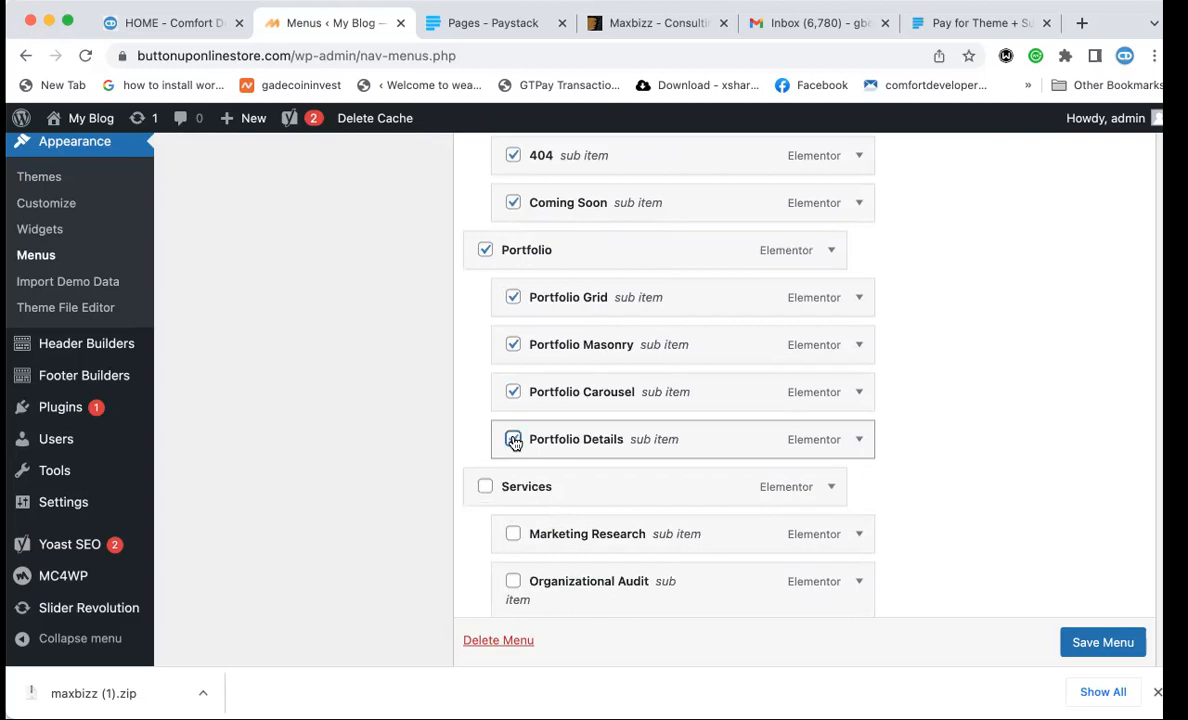
click(513, 534)
click(513, 581)
scroll(515, 585, down, 1)
scroll(515, 587, down, 5)
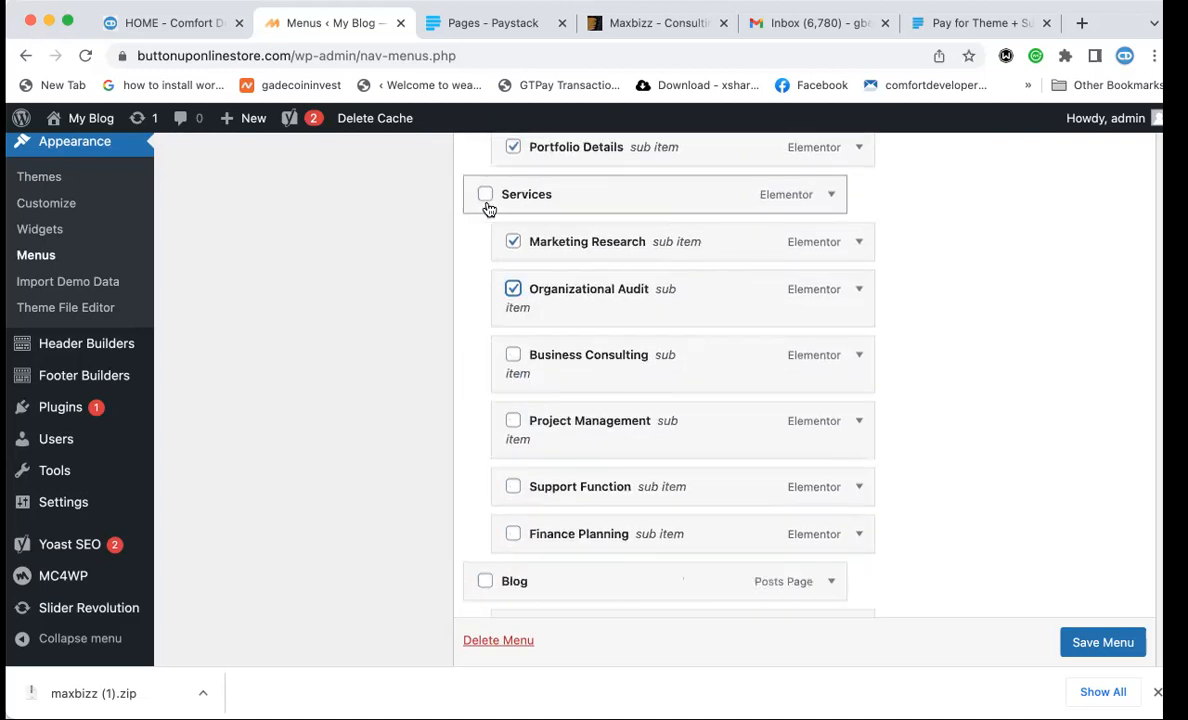
click(486, 195)
click(513, 354)
click(513, 421)
click(513, 487)
click(513, 534)
click(486, 582)
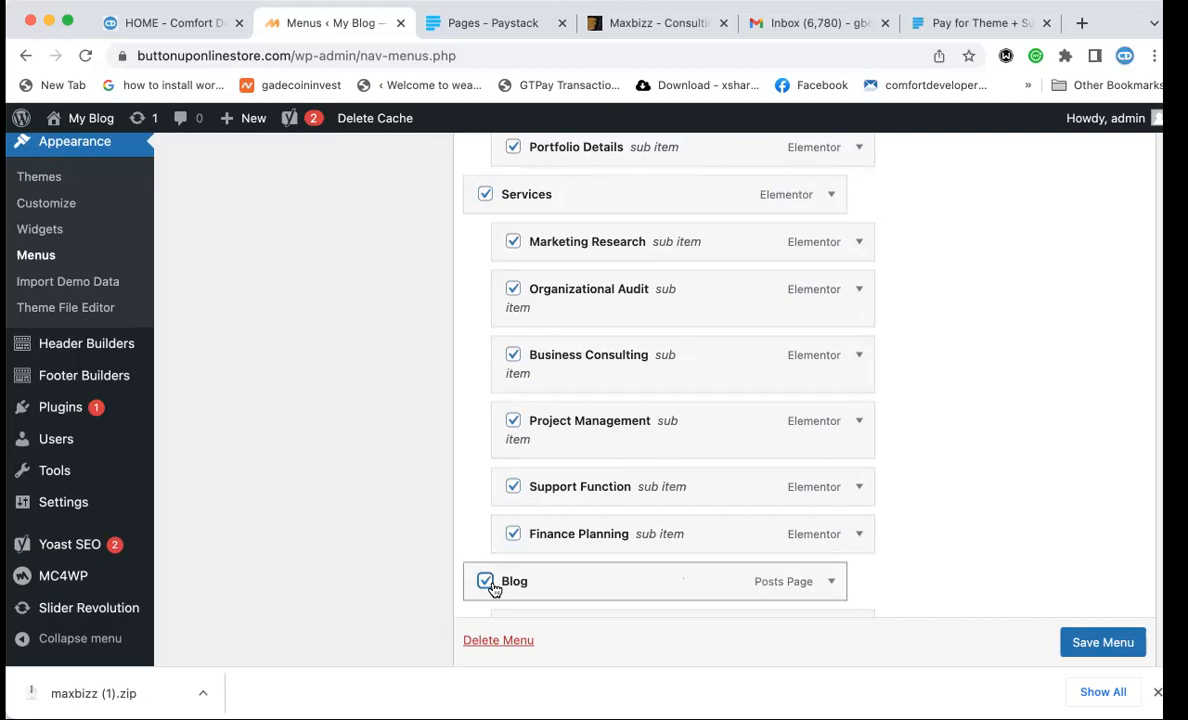
scroll(492, 575, down, 2)
click(511, 522)
scroll(513, 523, down, 2)
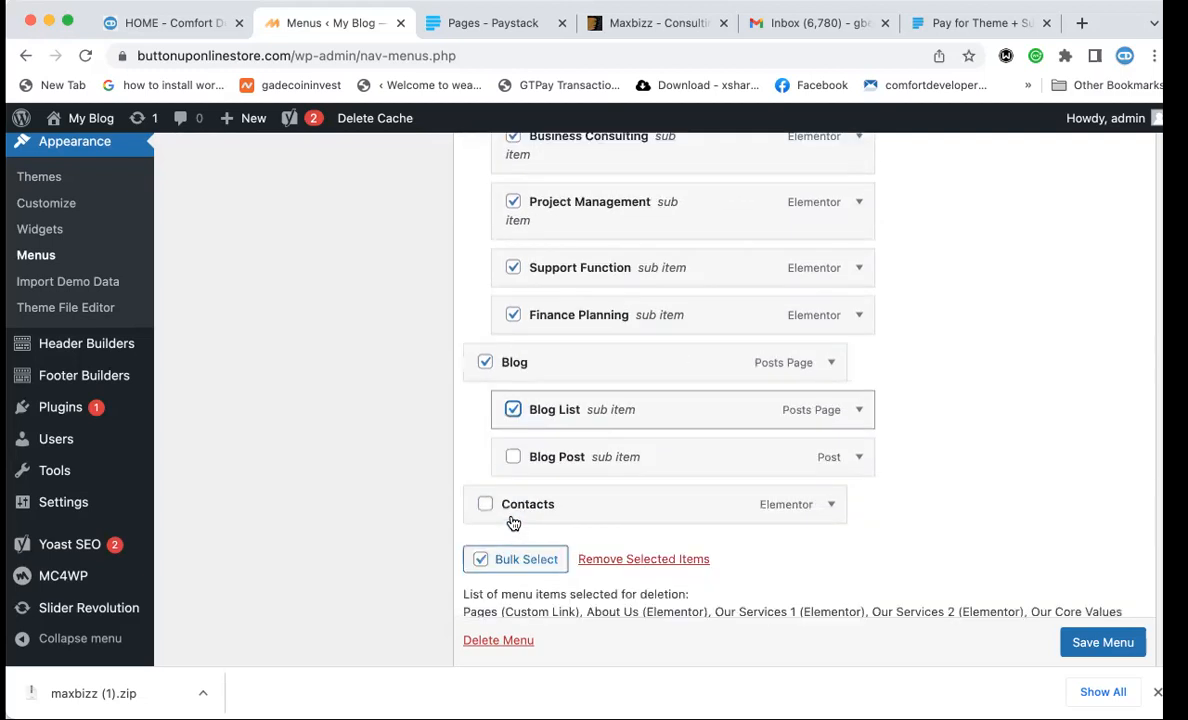
click(513, 419)
click(484, 325)
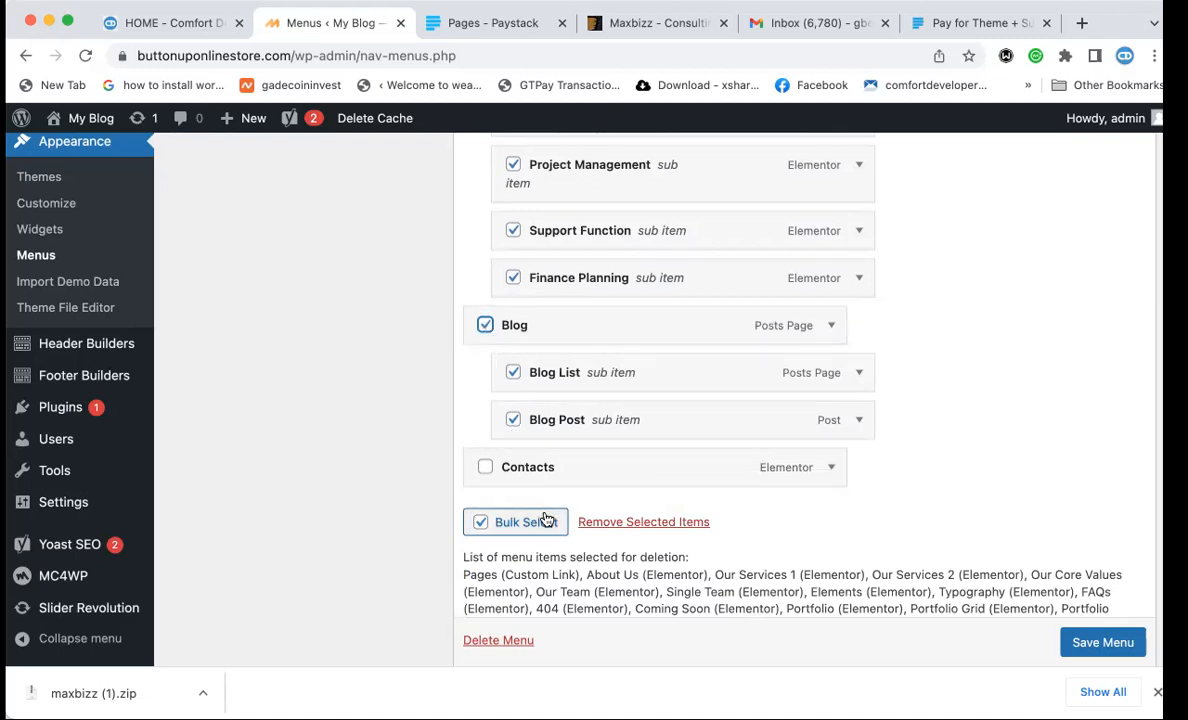
scroll(547, 480, down, 1)
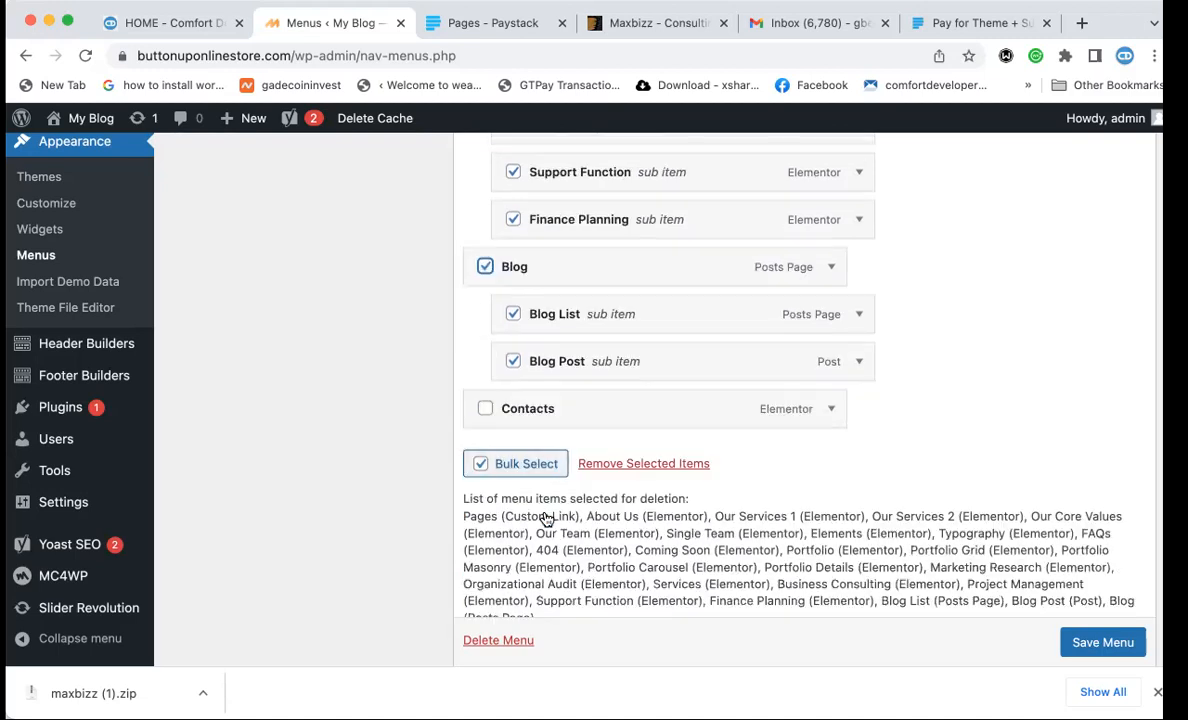
Remove the selected items, leaving Home and Contacts, and save the Main Menu.
click(652, 464)
click(1112, 645)
scroll(1118, 648, down, 1)
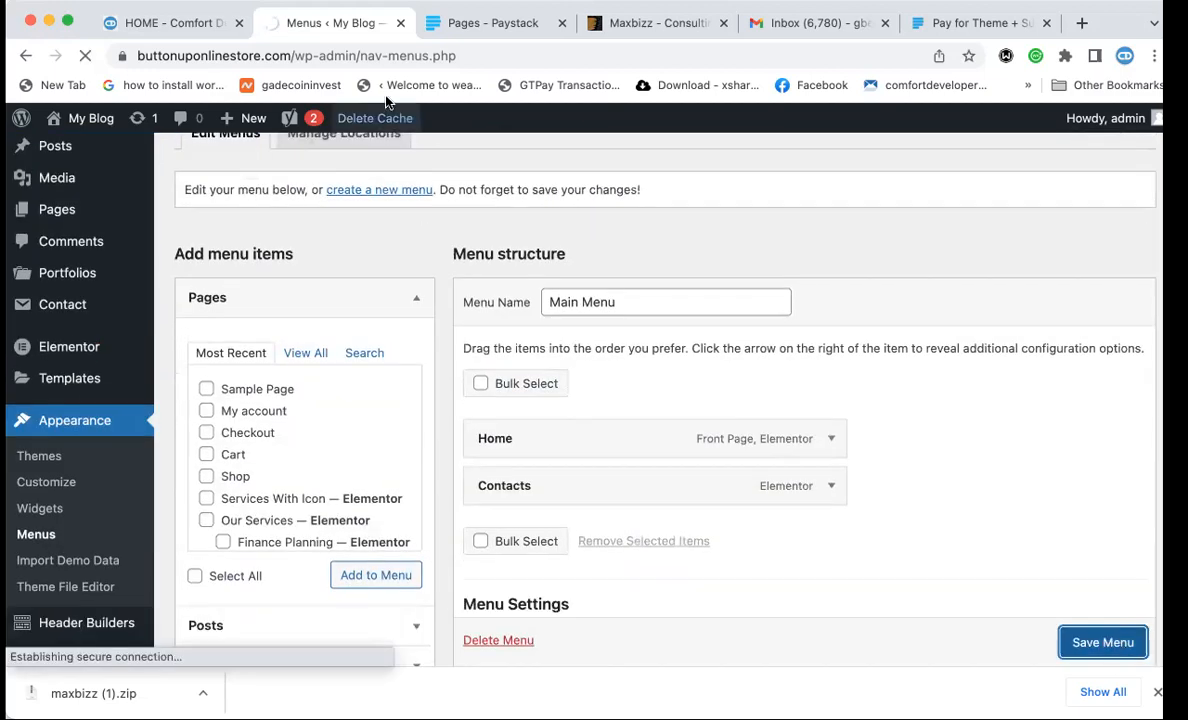
Open the live site via Visit Site, confirm the nav shows only Home and Contacts, then view Comfort Developers.
click(97, 123)
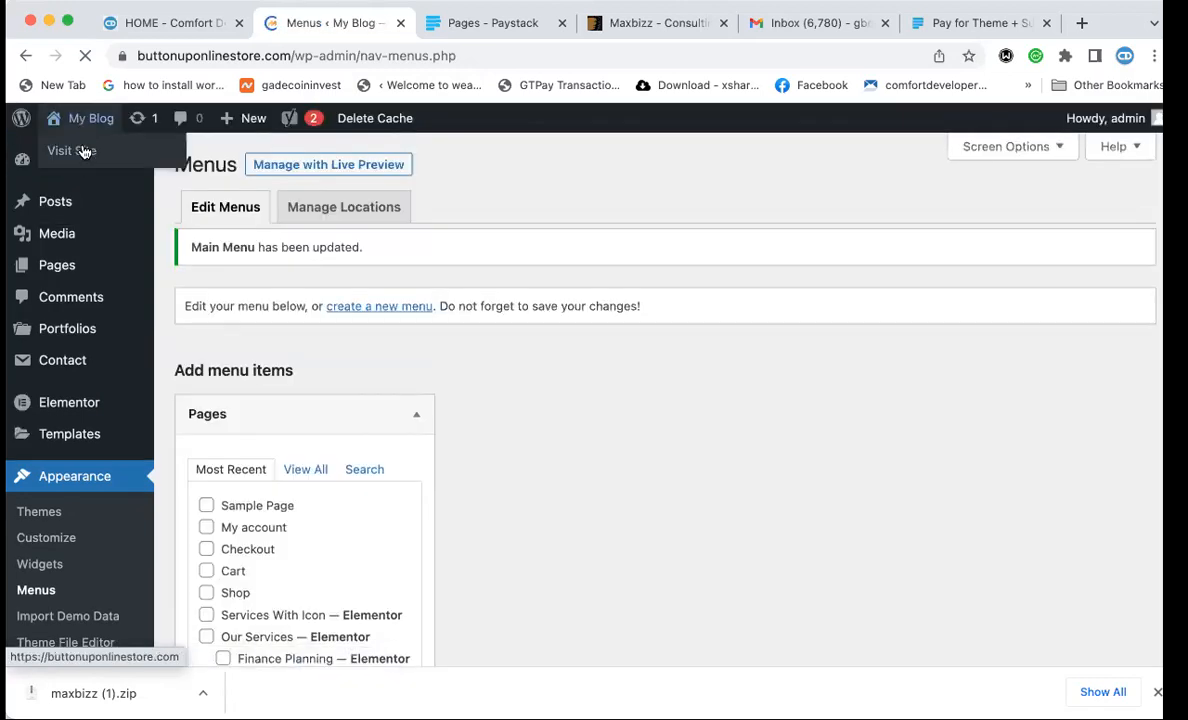
super+click(84, 151)
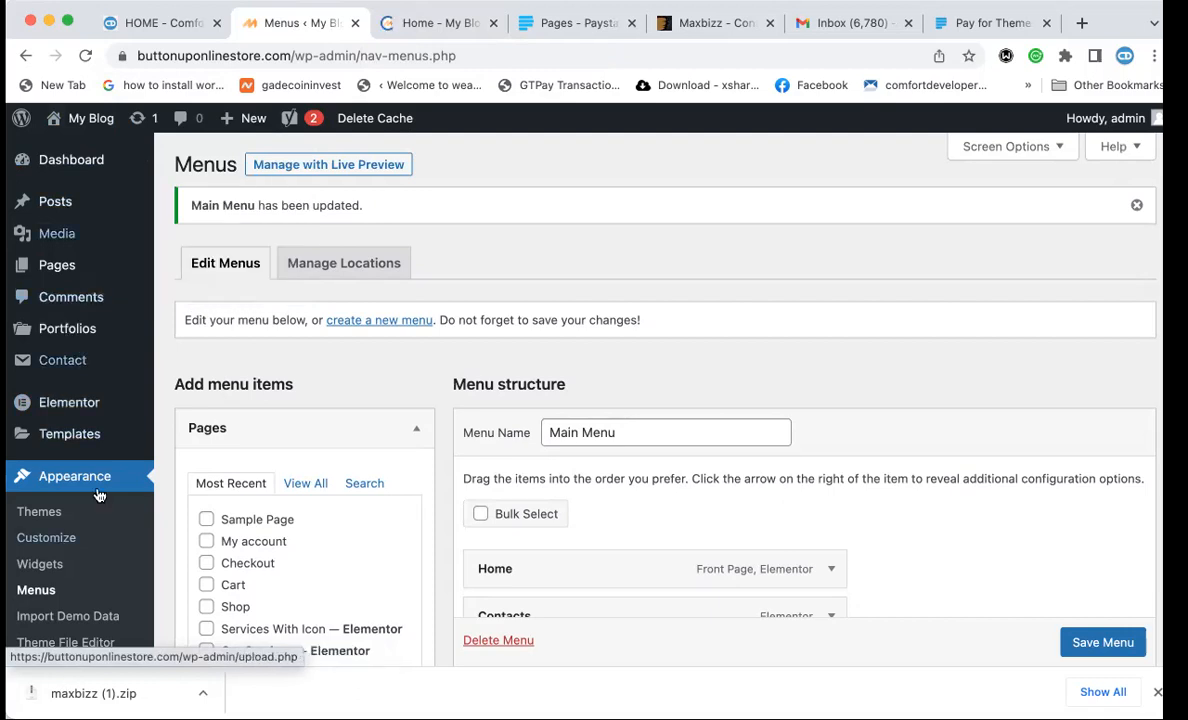
click(438, 23)
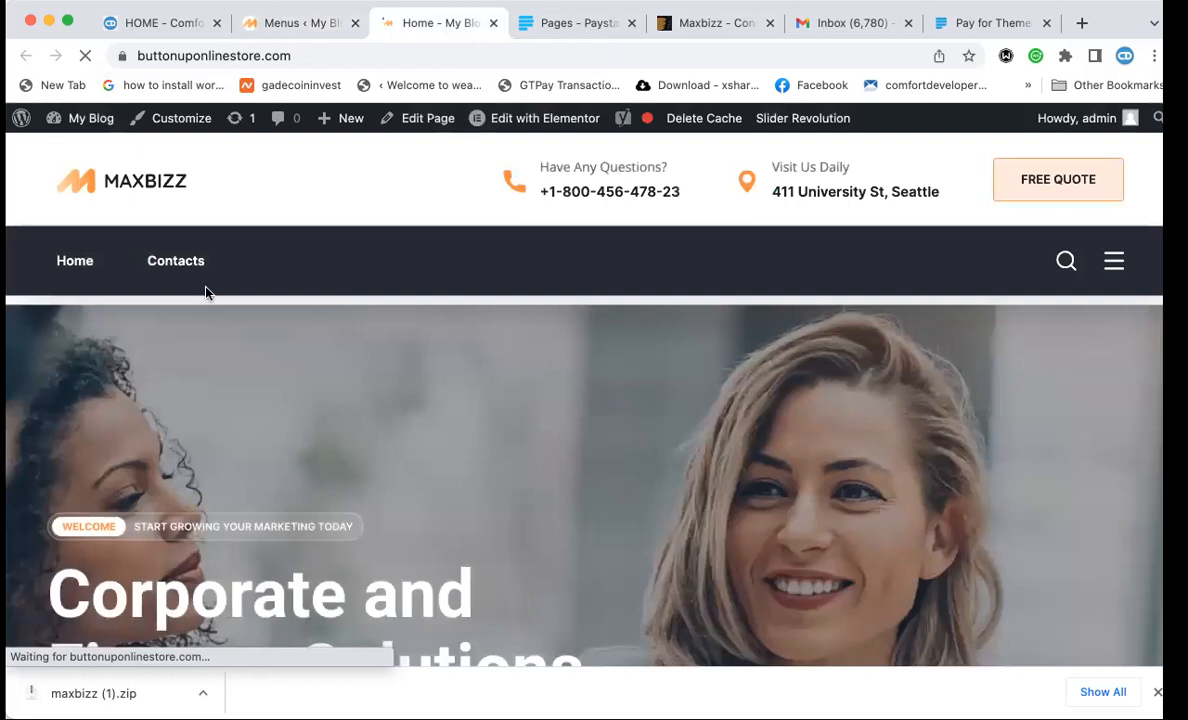
click(298, 30)
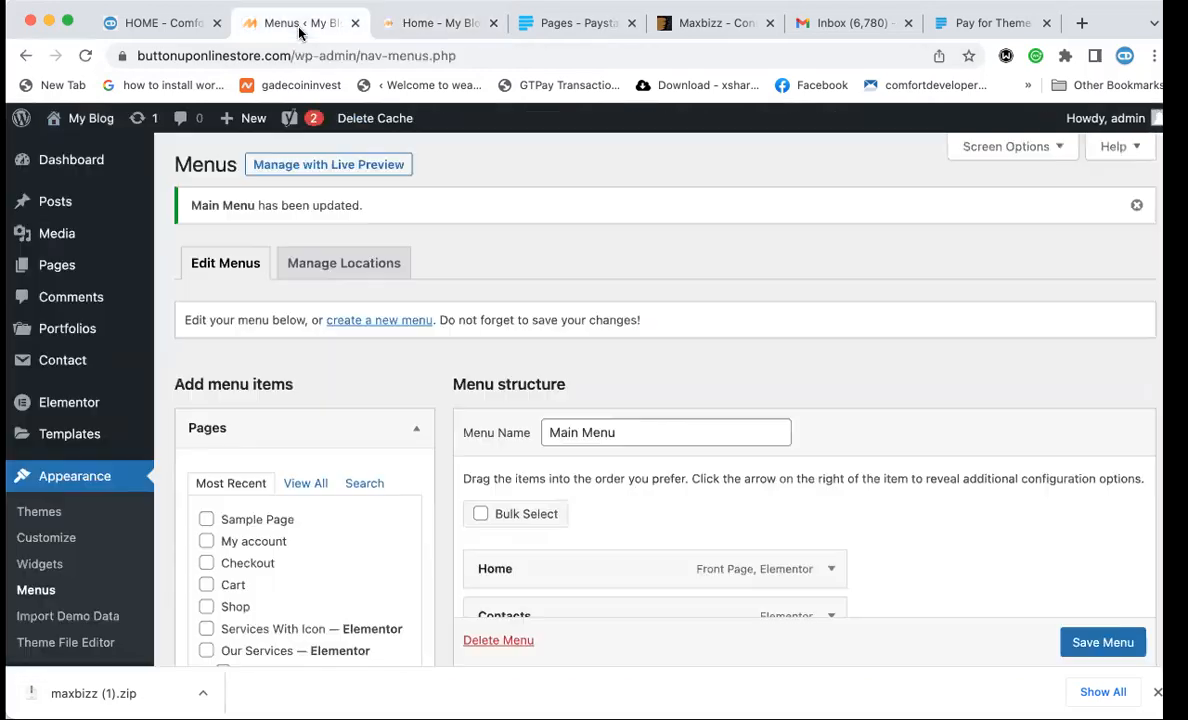
click(166, 27)
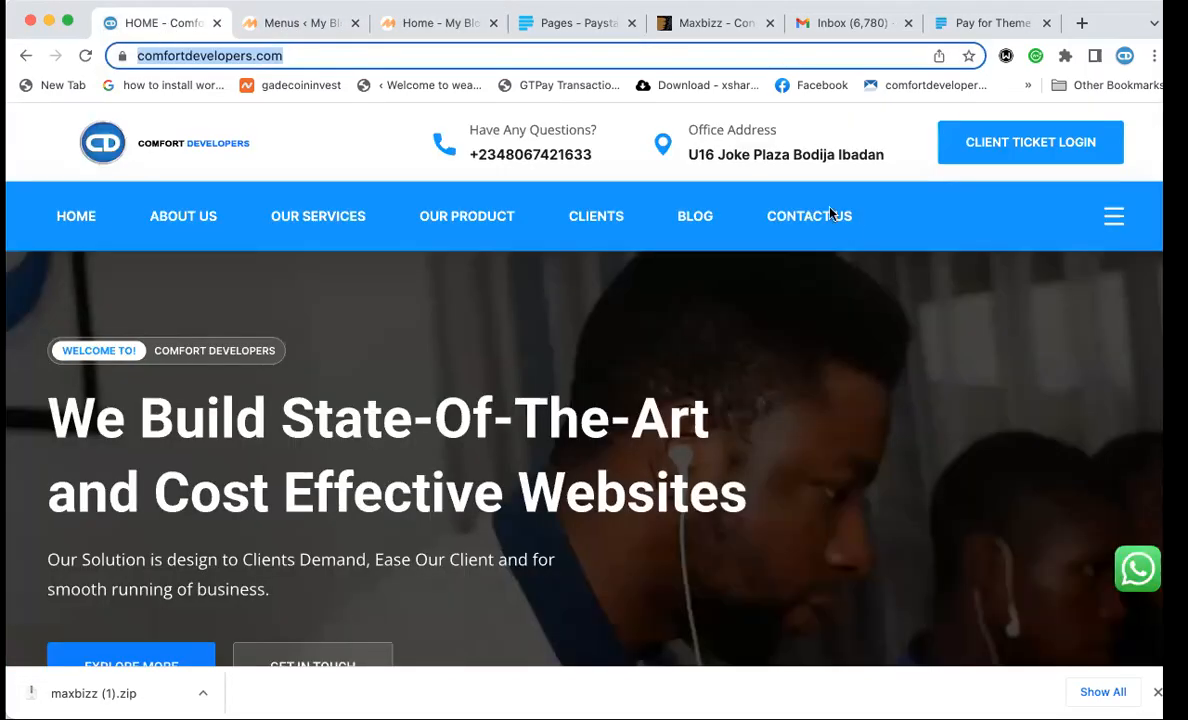
Return to the Menus editor and use View All in the Pages box to list every page.
click(400, 22)
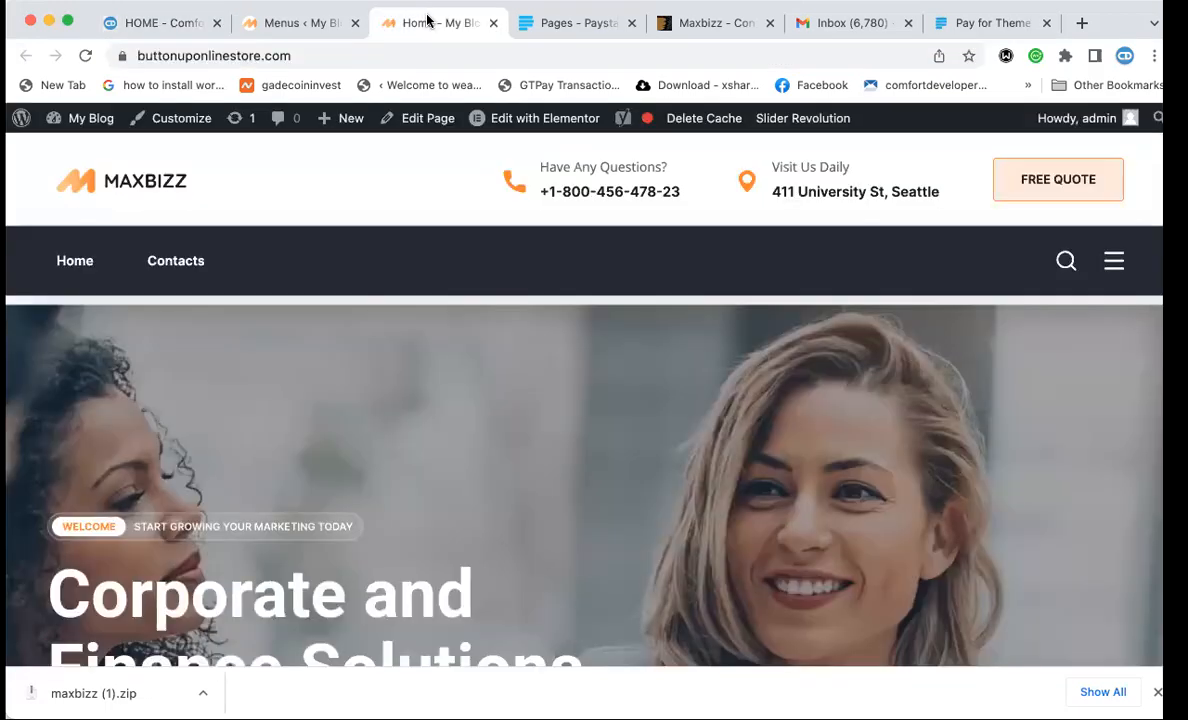
click(306, 24)
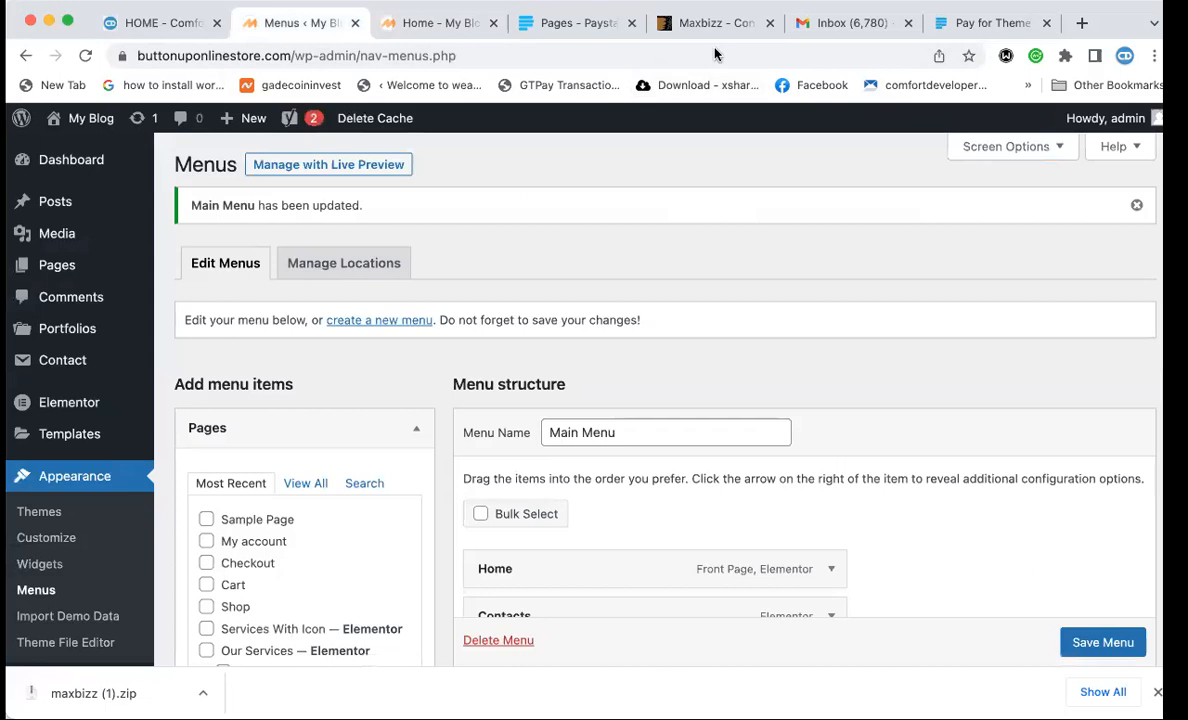
click(415, 24)
click(268, 30)
scroll(478, 362, down, 5)
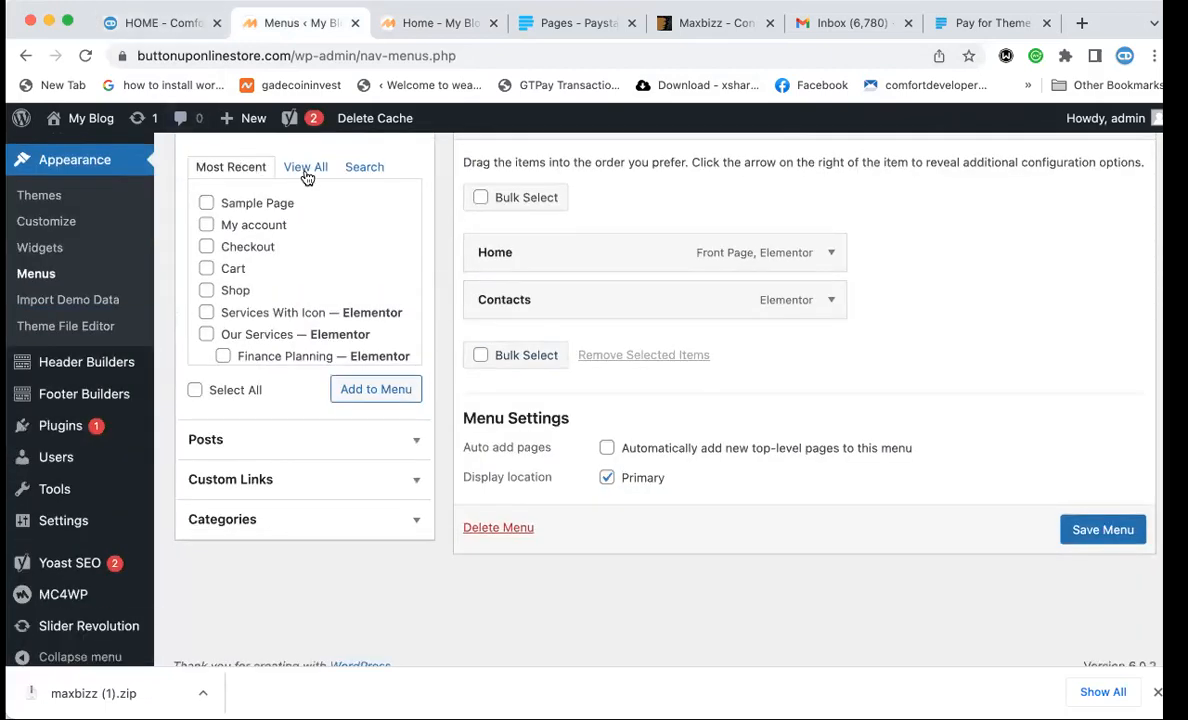
scroll(305, 190, up, 2)
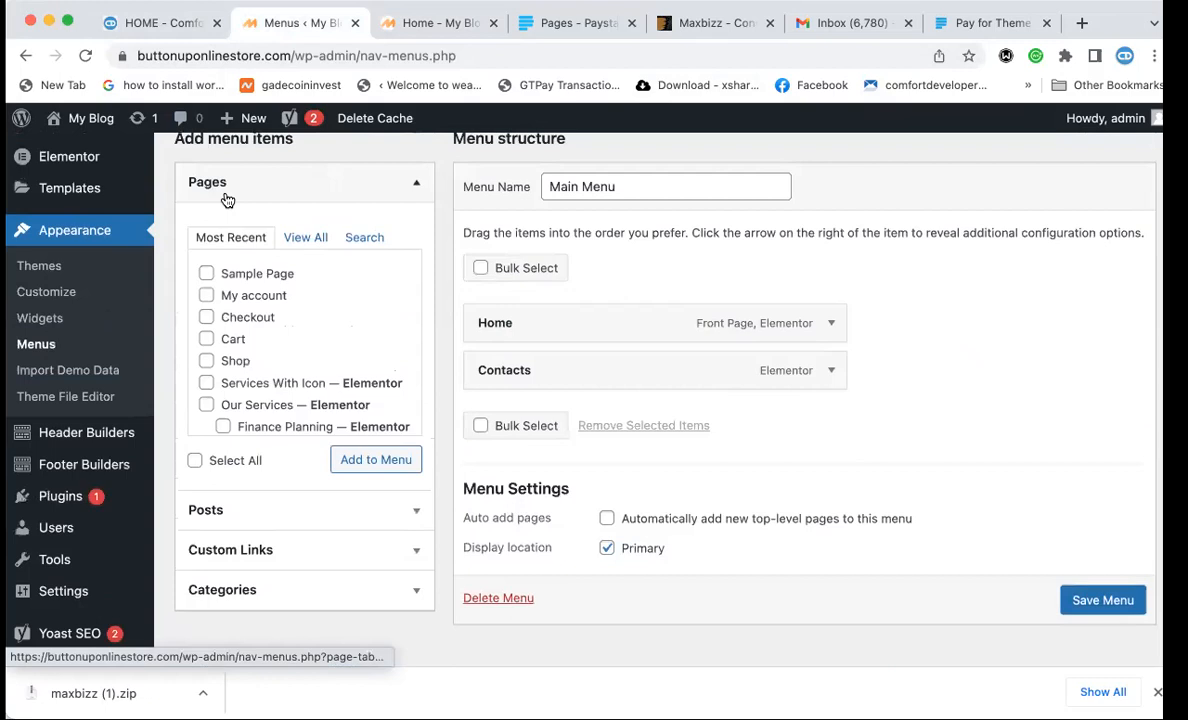
click(306, 238)
scroll(324, 316, up, 1)
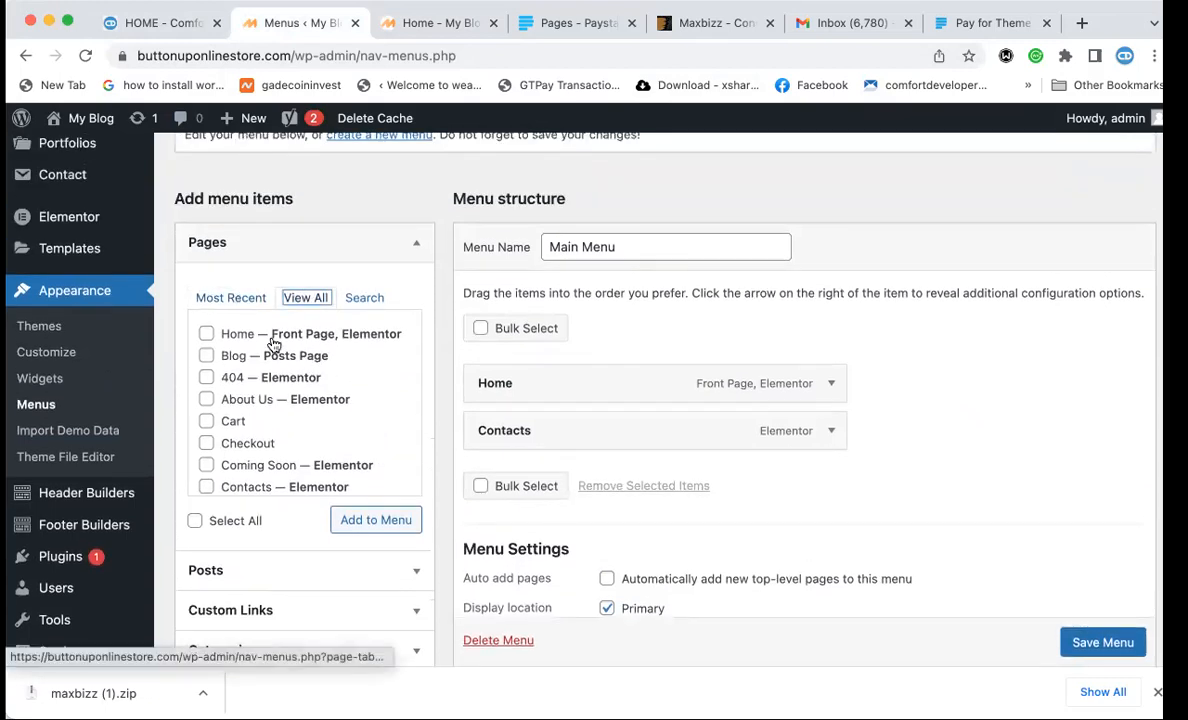
scroll(280, 350, up, 2)
scroll(276, 368, down, 2)
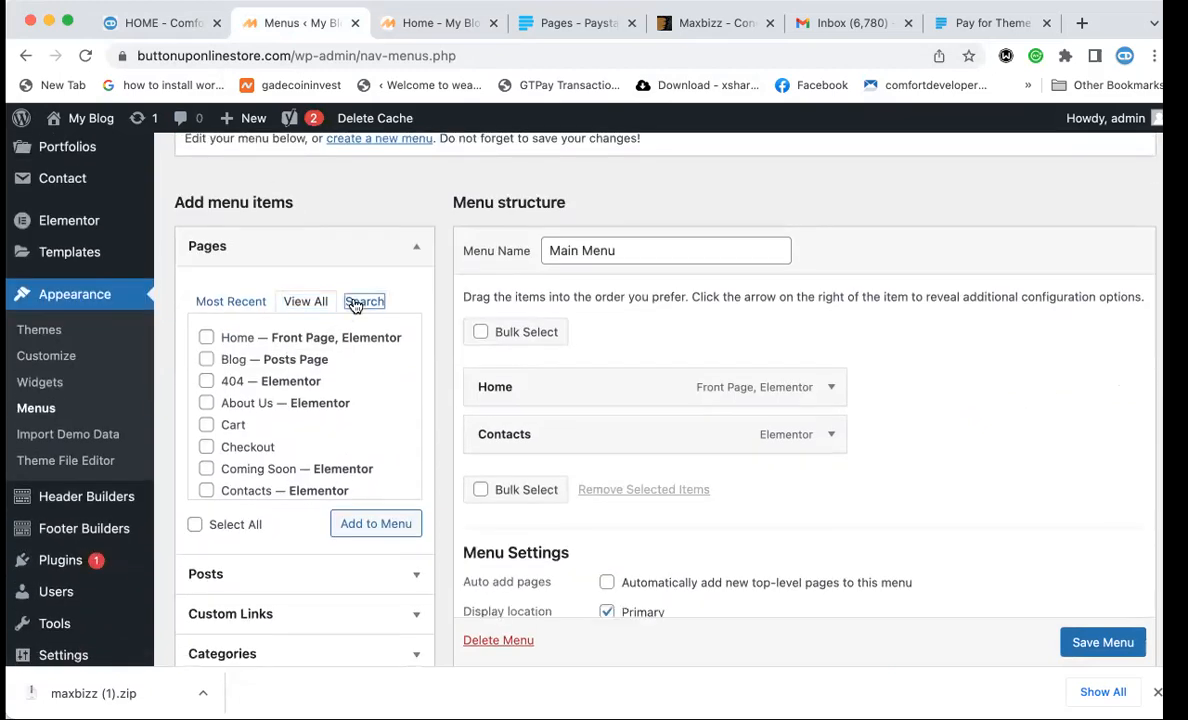
click(362, 301)
Search pages for 'About' and add About Us to the Main Menu.
click(317, 340)
text(Abou)
key(BackSpace)
key(BackSpace)
text(bou)
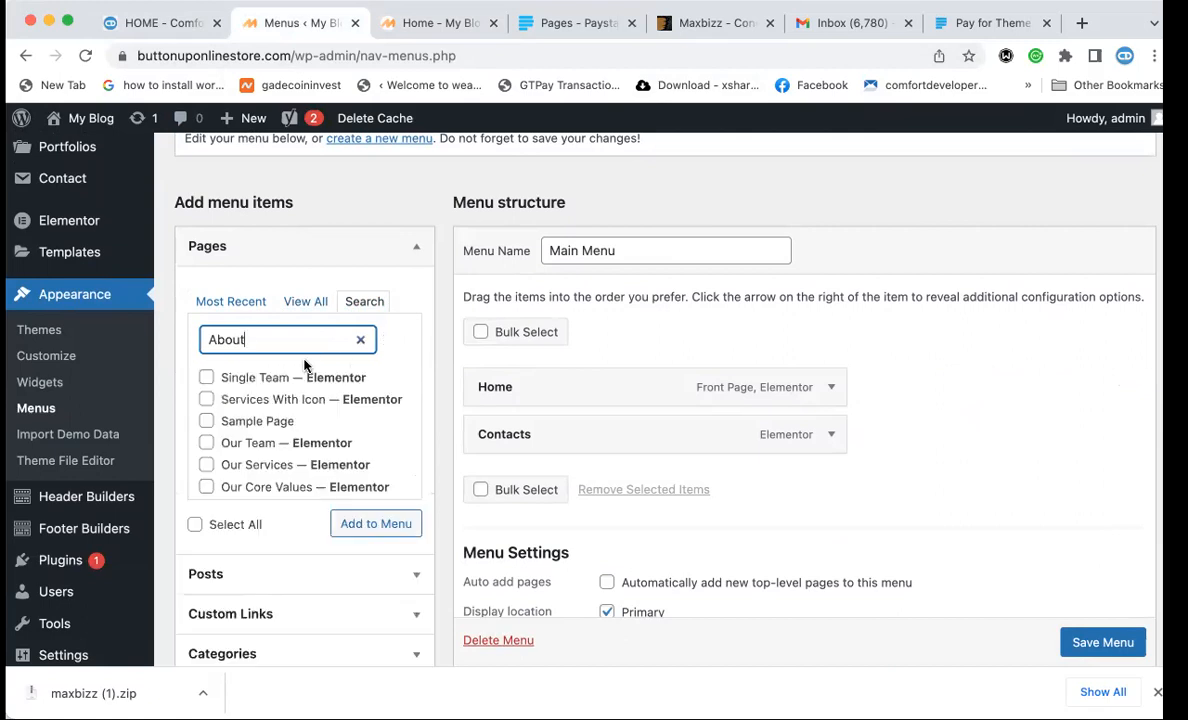
scroll(258, 470, down, 5)
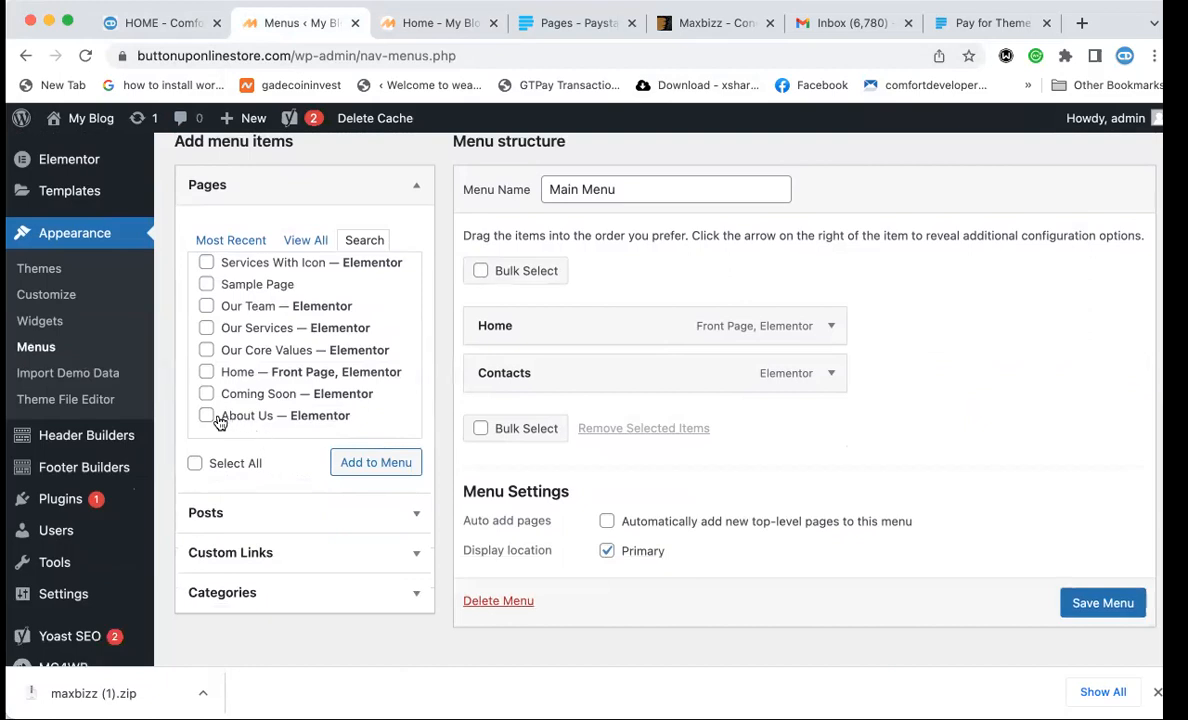
click(206, 416)
click(376, 463)
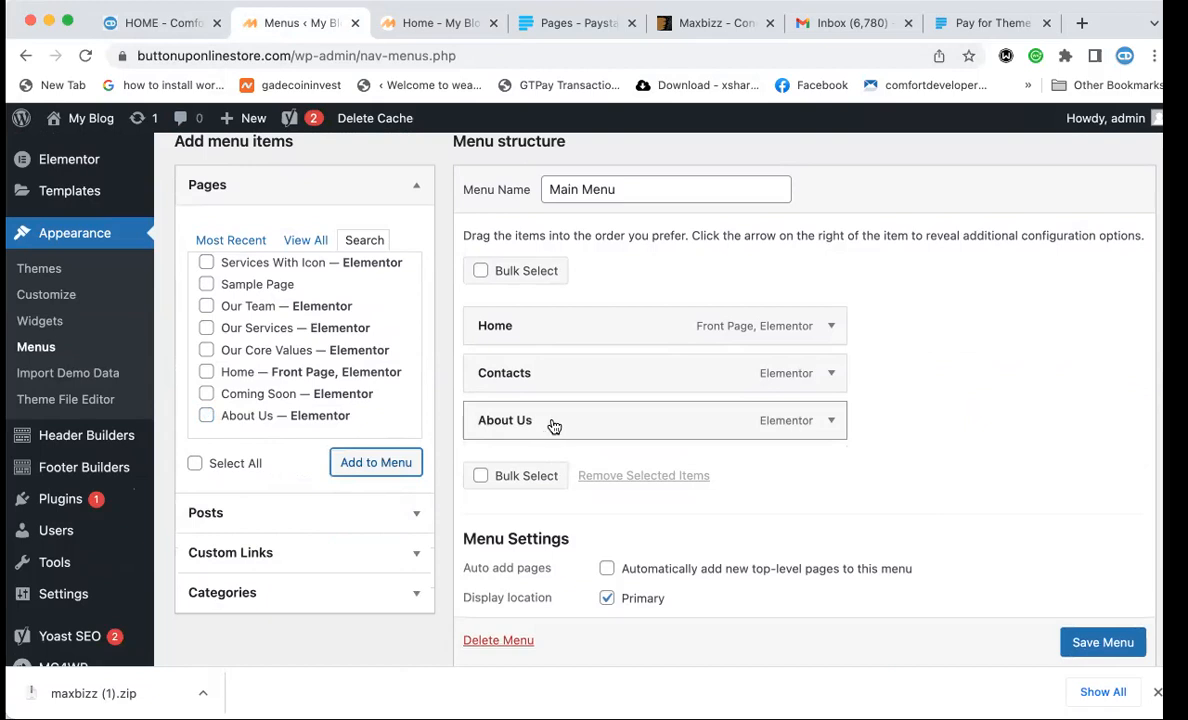
click(127, 23)
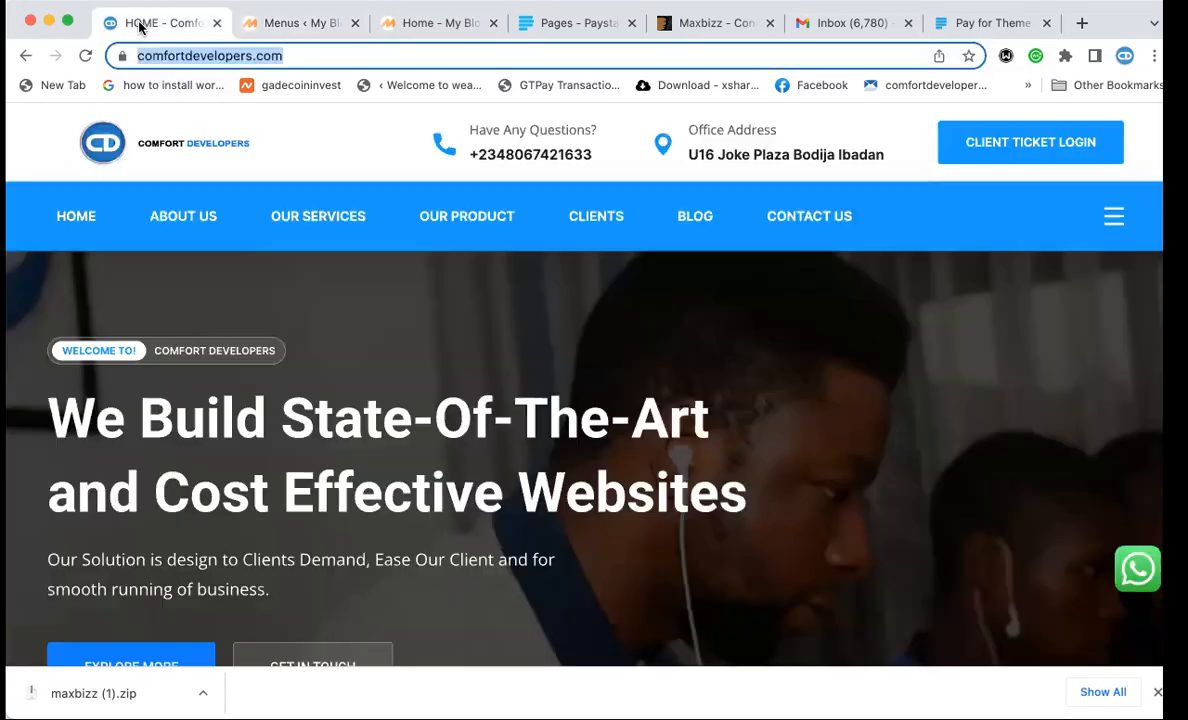
click(303, 23)
Add the Our Services page to the Main Menu after About Us.
scroll(300, 270, up, 2)
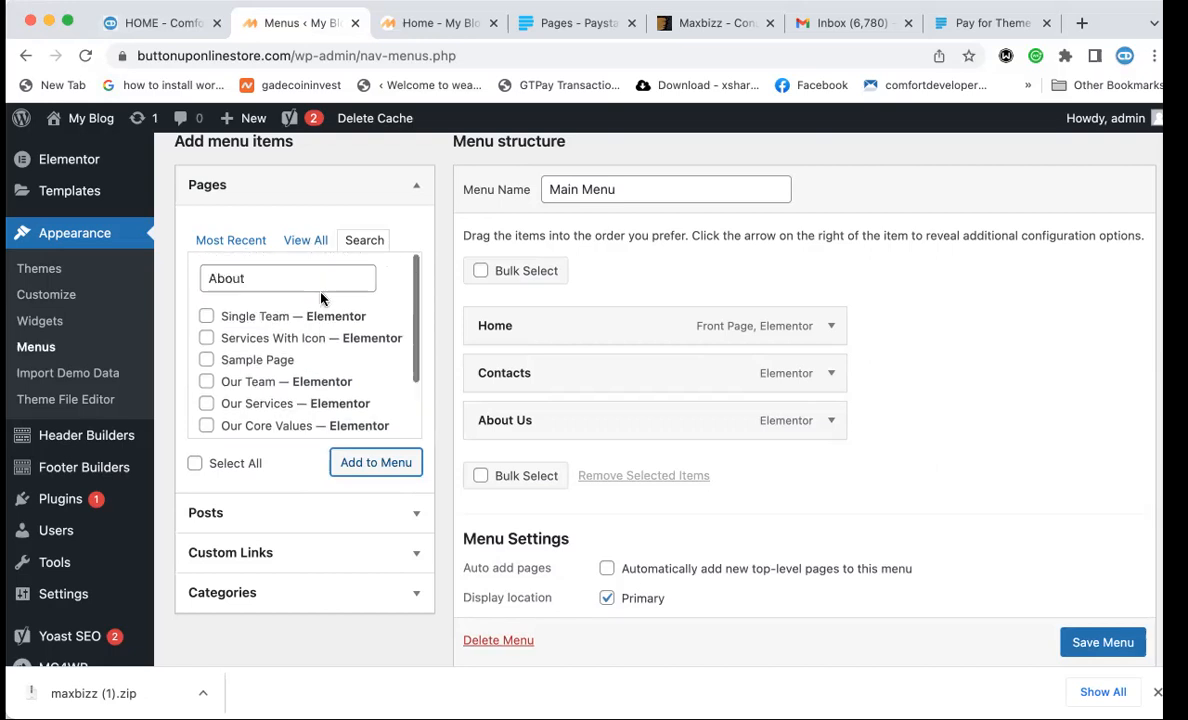
double_click(282, 277)
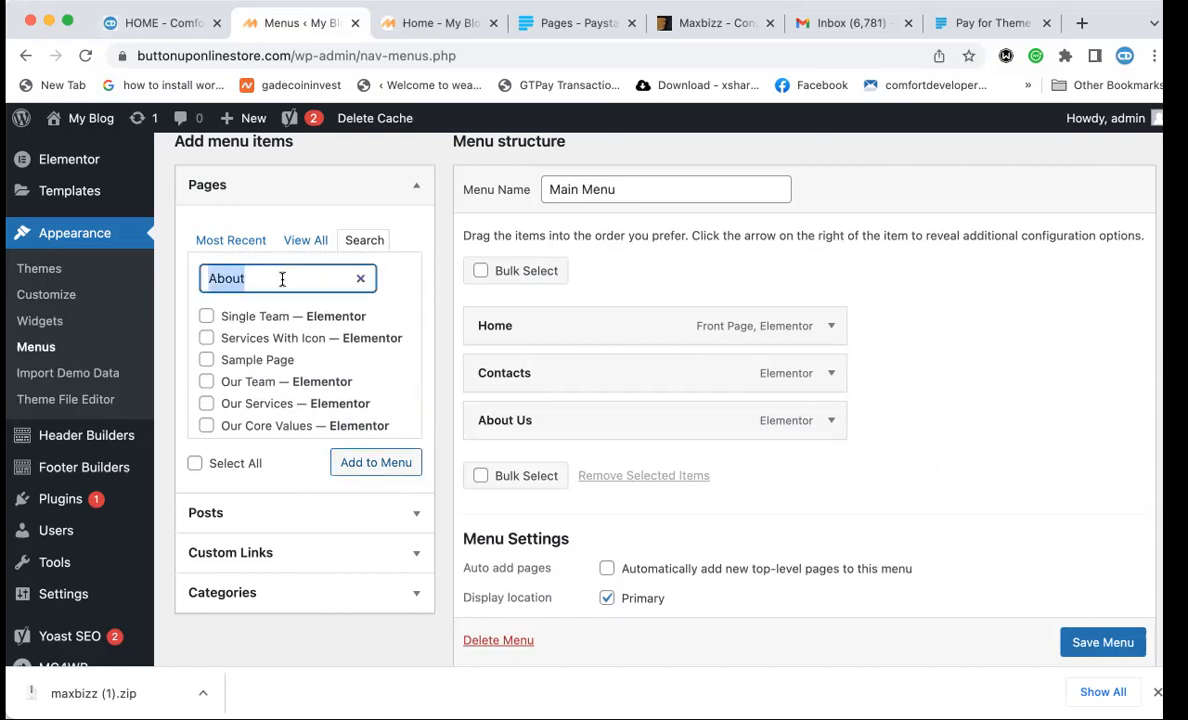
click(206, 403)
click(361, 470)
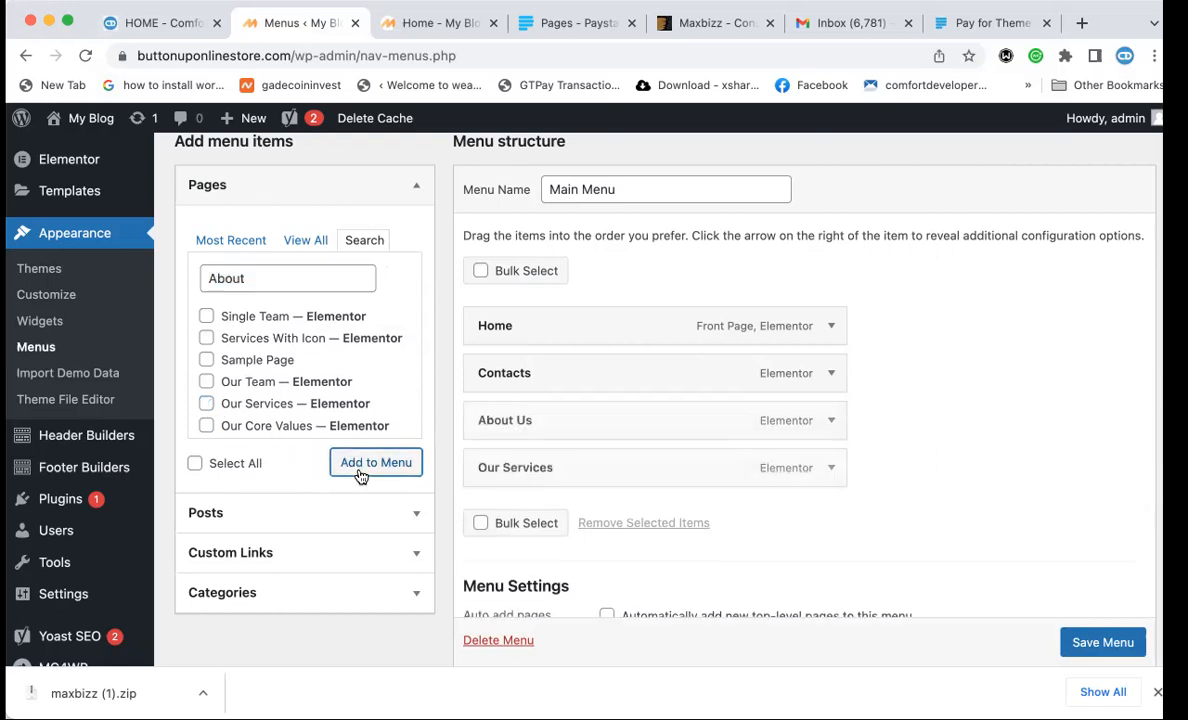
click(183, 23)
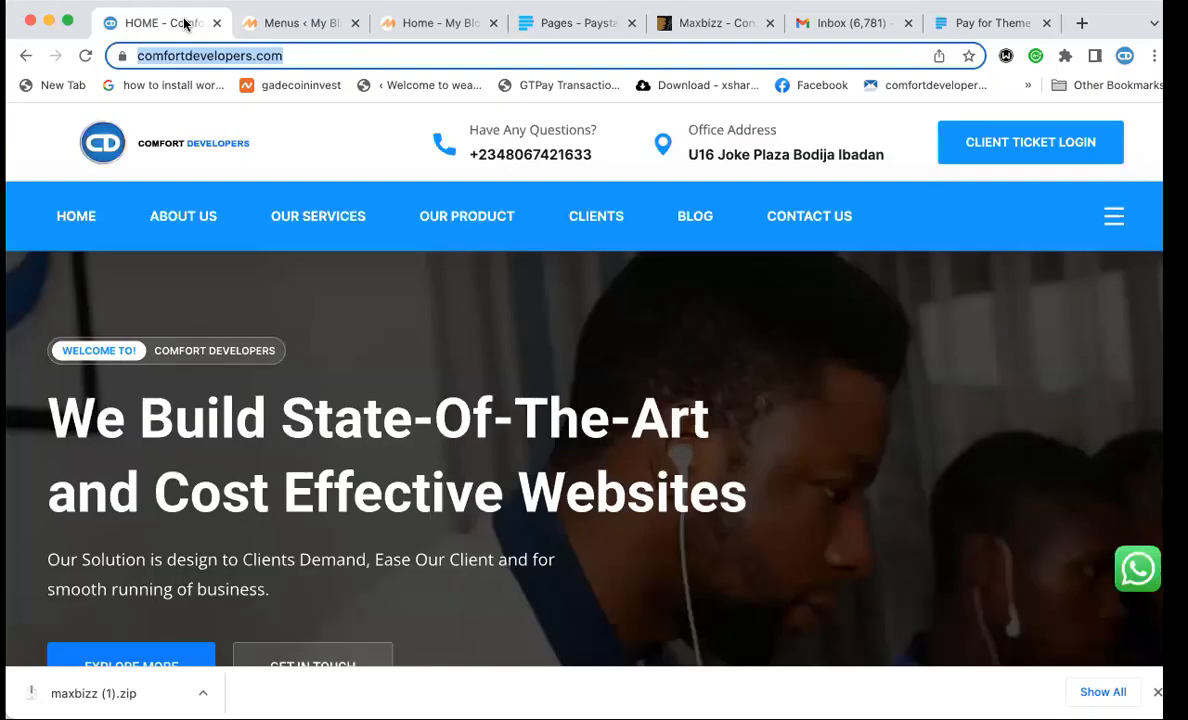
click(253, 28)
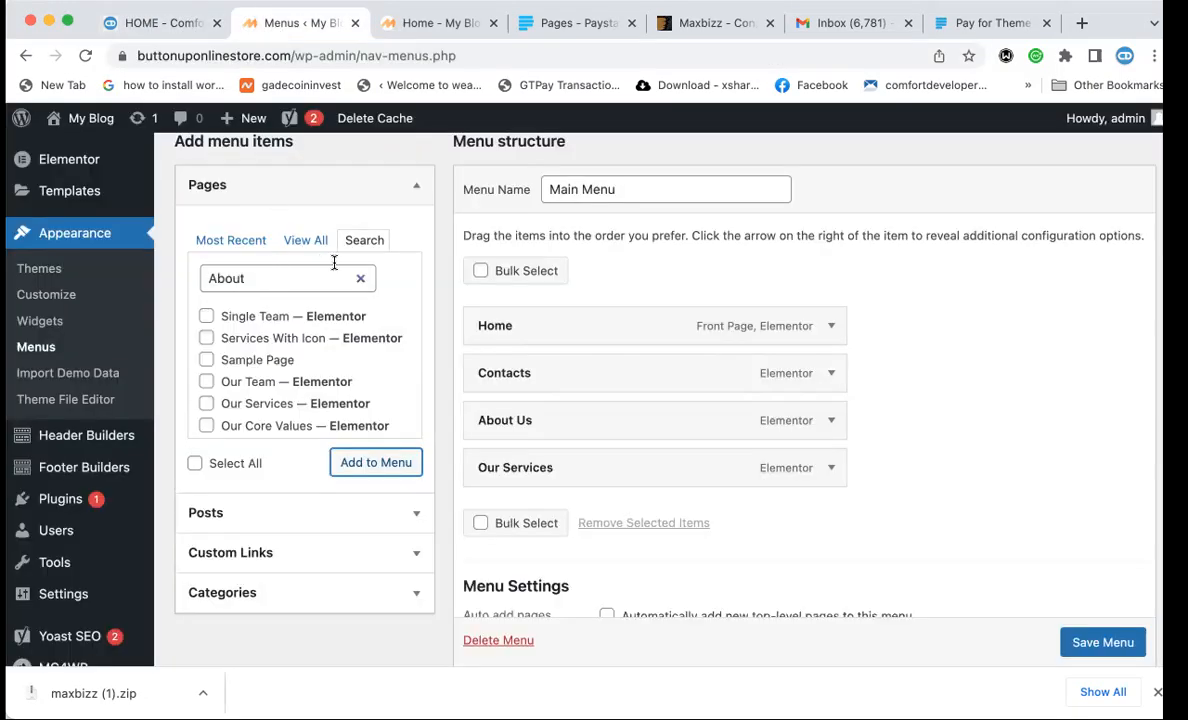
scroll(297, 347, down, 3)
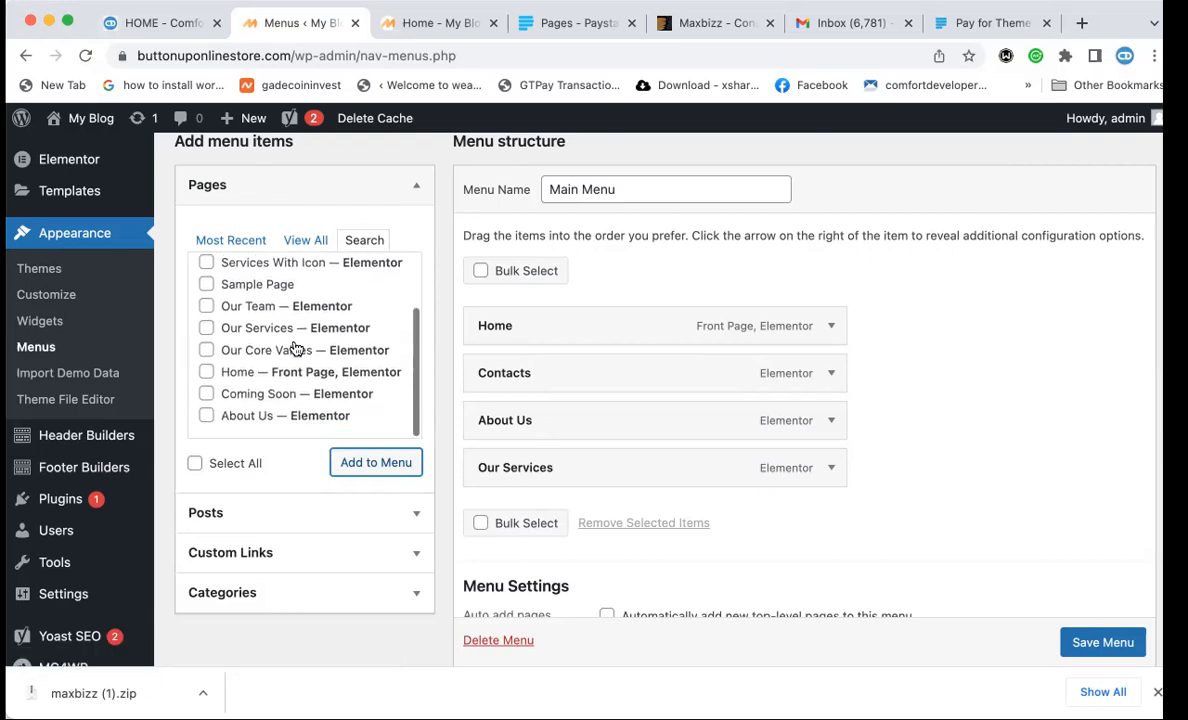
scroll(293, 345, up, 3)
scroll(275, 380, down, 3)
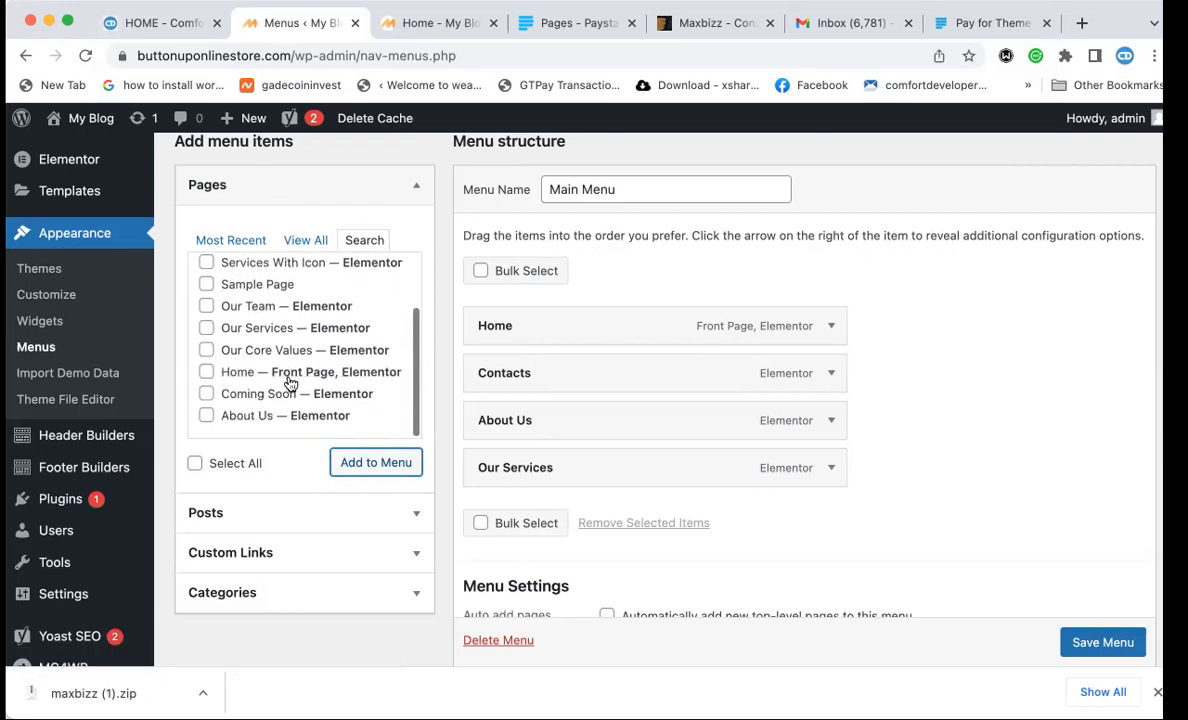
Add an 'Our Product' custom link with URL # to the Main Menu.
click(265, 562)
click(320, 325)
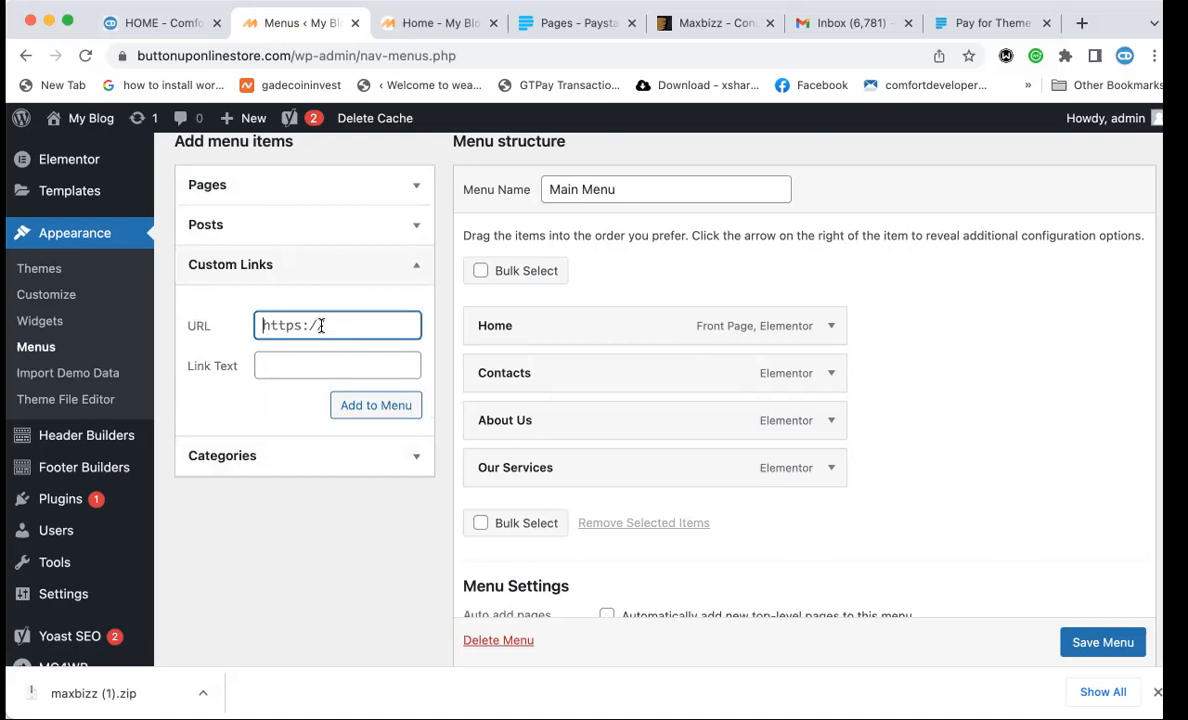
key(super+a)
text(#)
click(297, 365)
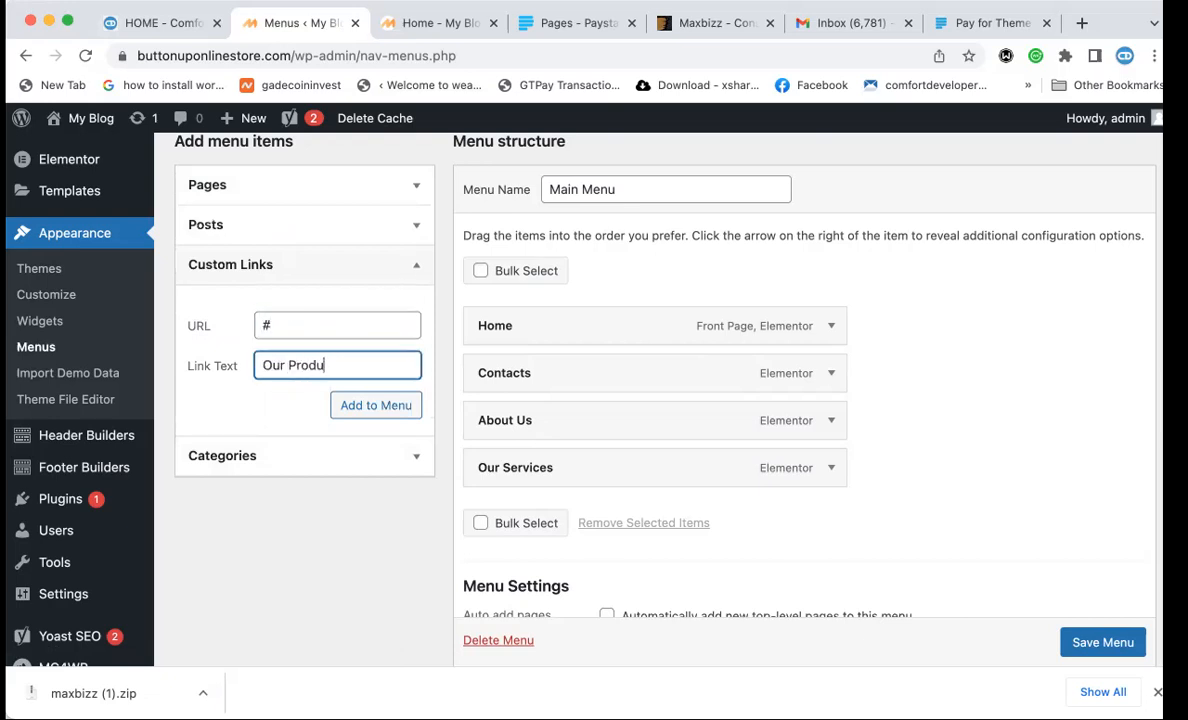
text(Our Product)
click(372, 407)
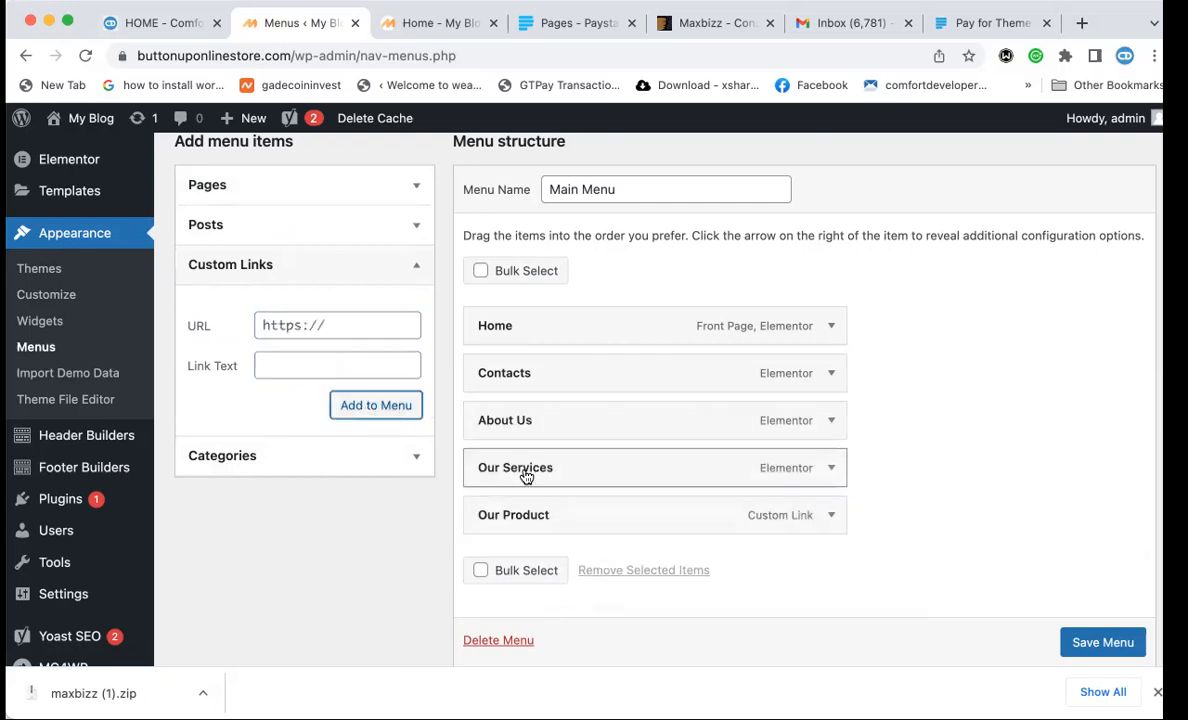
click(160, 23)
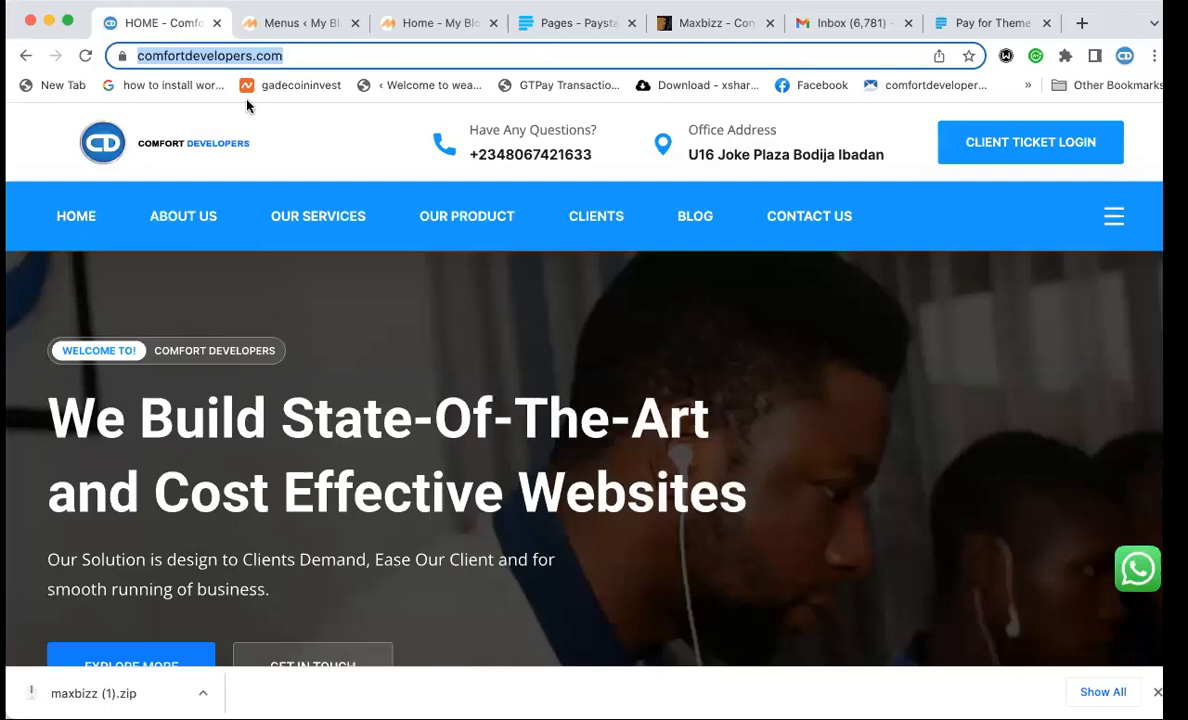
click(242, 22)
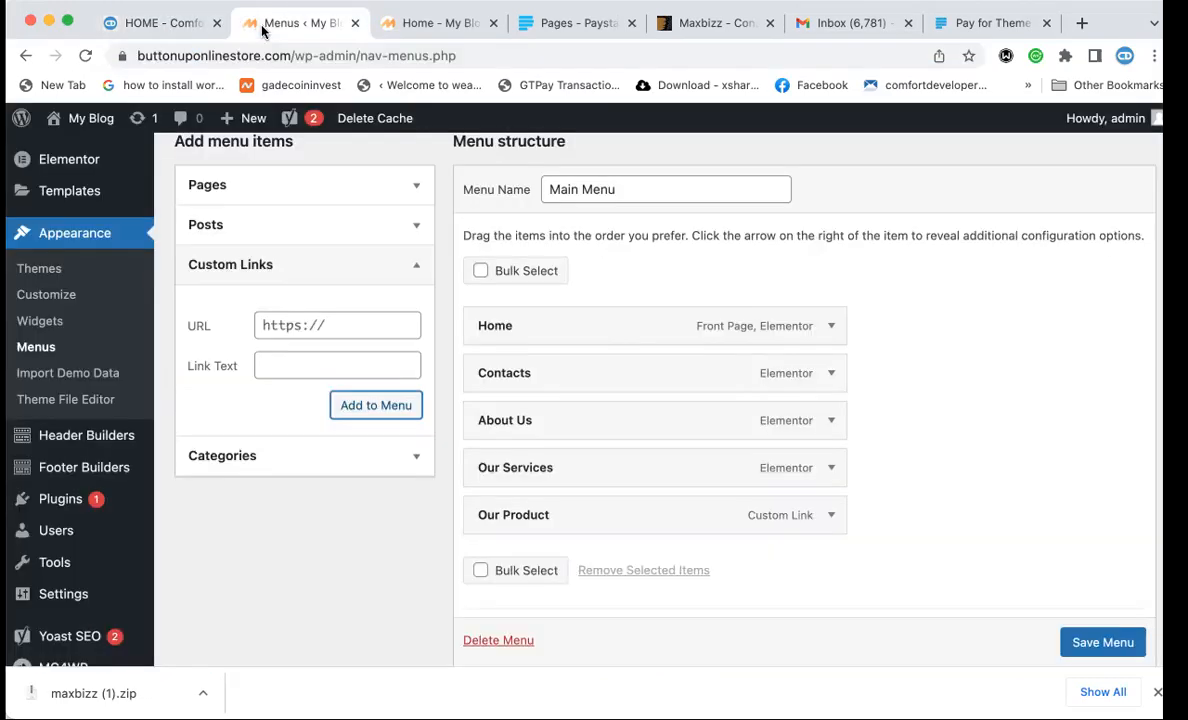
Add a 'Client' custom link with URL # to the Main Menu.
click(306, 331)
text(Clients)
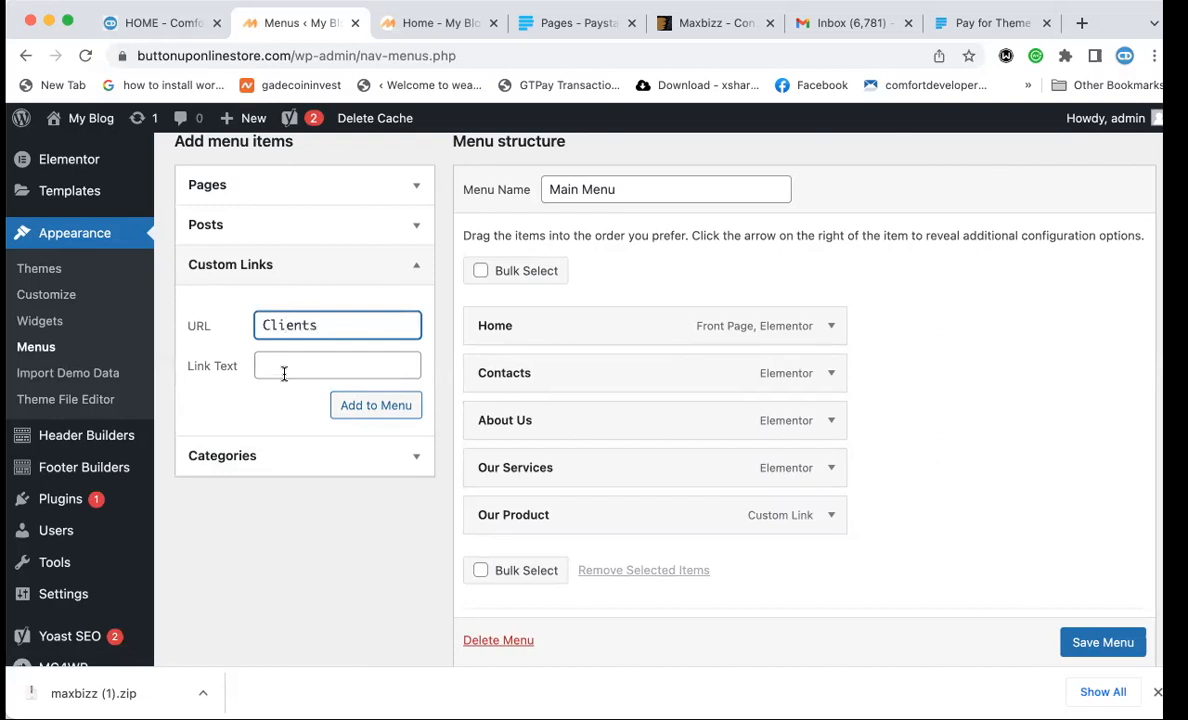
click(284, 367)
double_click(299, 318)
text(#)
click(286, 367)
text(Client)
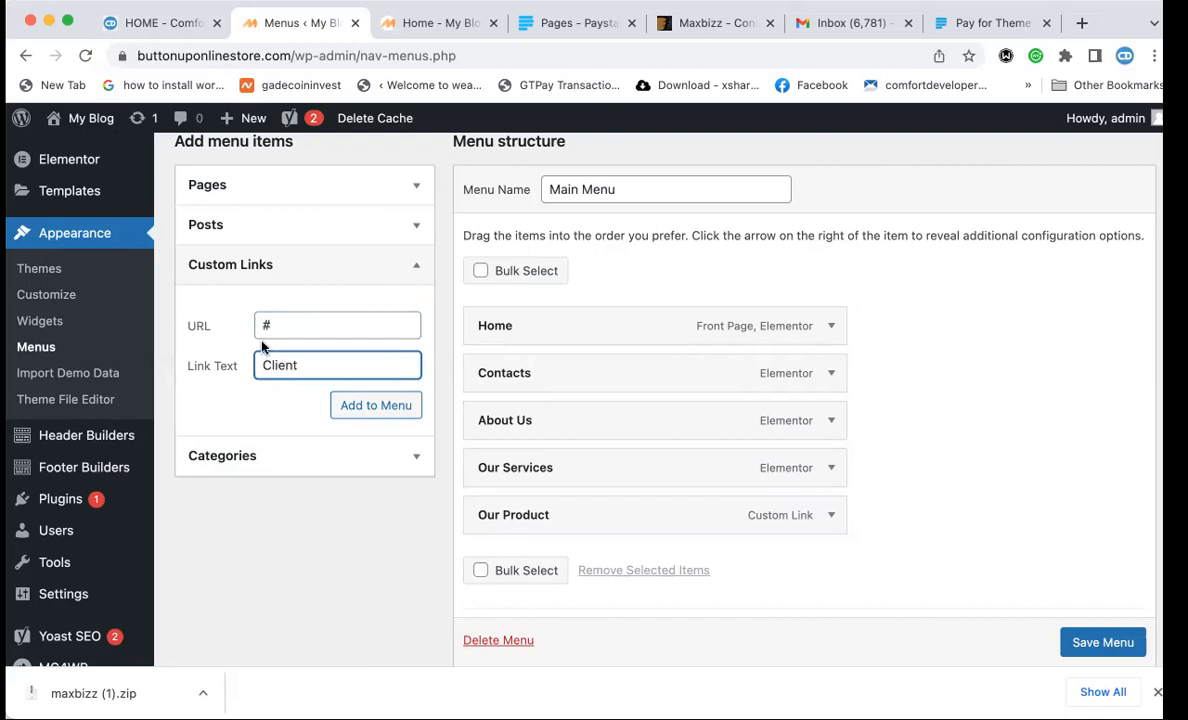
click(355, 406)
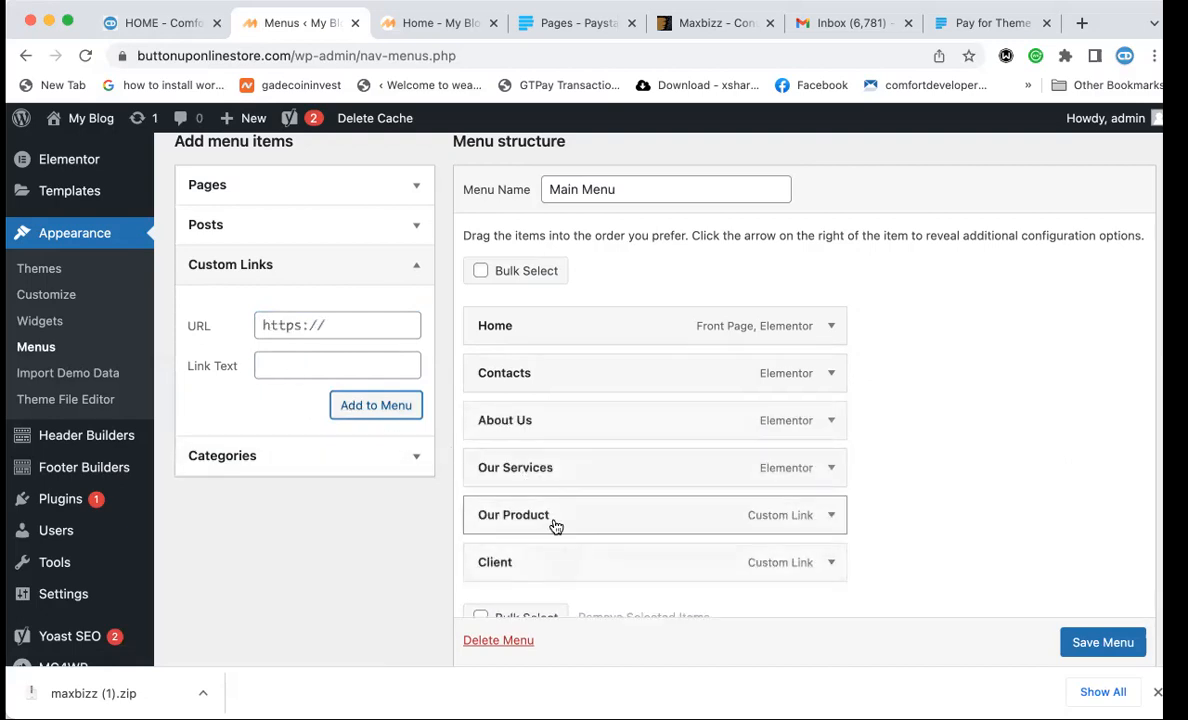
click(158, 22)
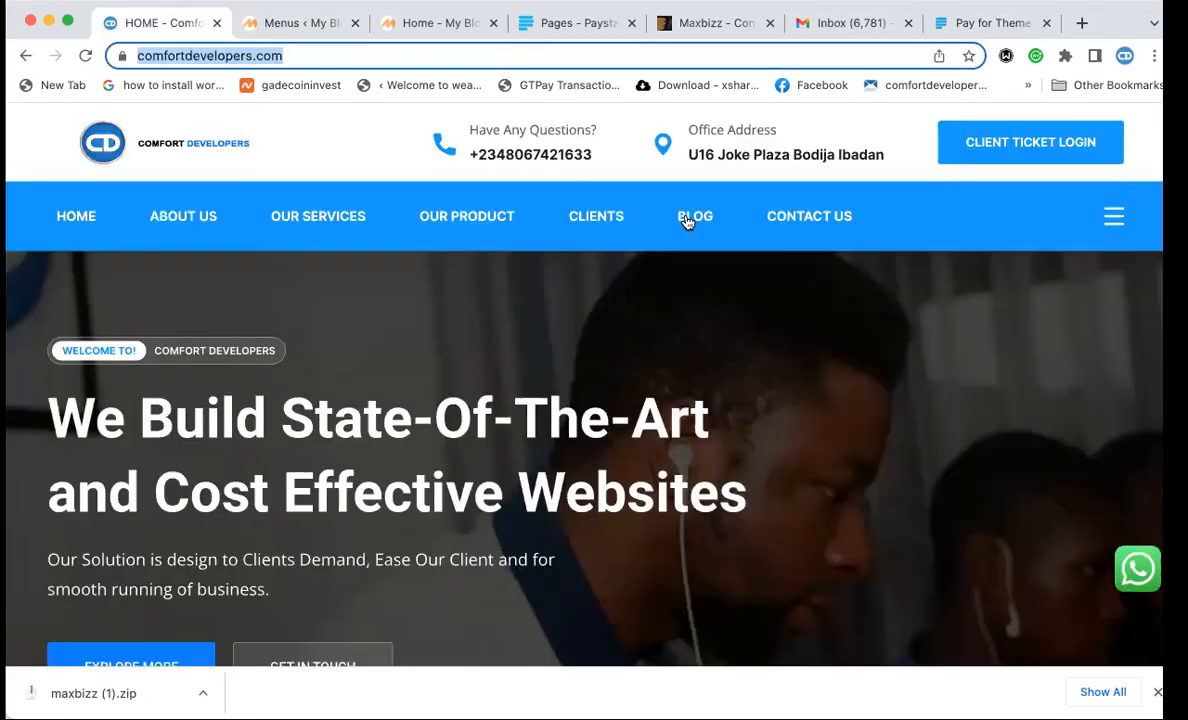
Search pages for 'blog' and add the Blog posts page to the Main Menu after Client.
click(290, 24)
click(313, 332)
scroll(300, 340, up, 3)
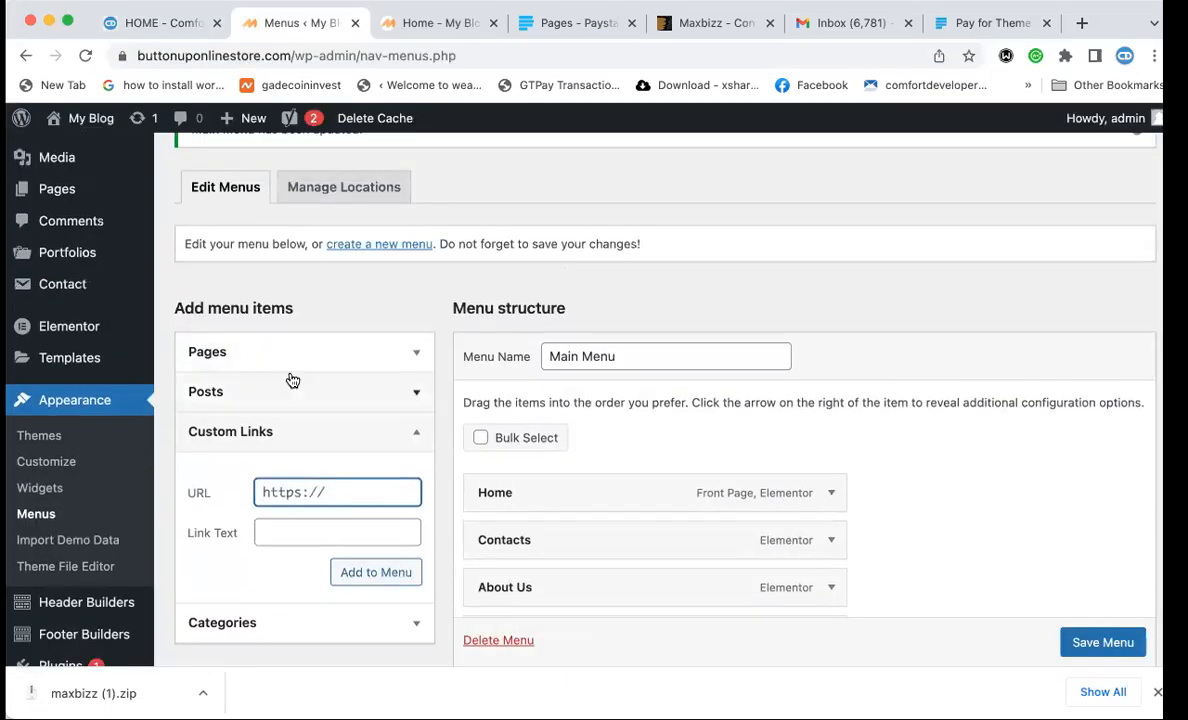
click(294, 366)
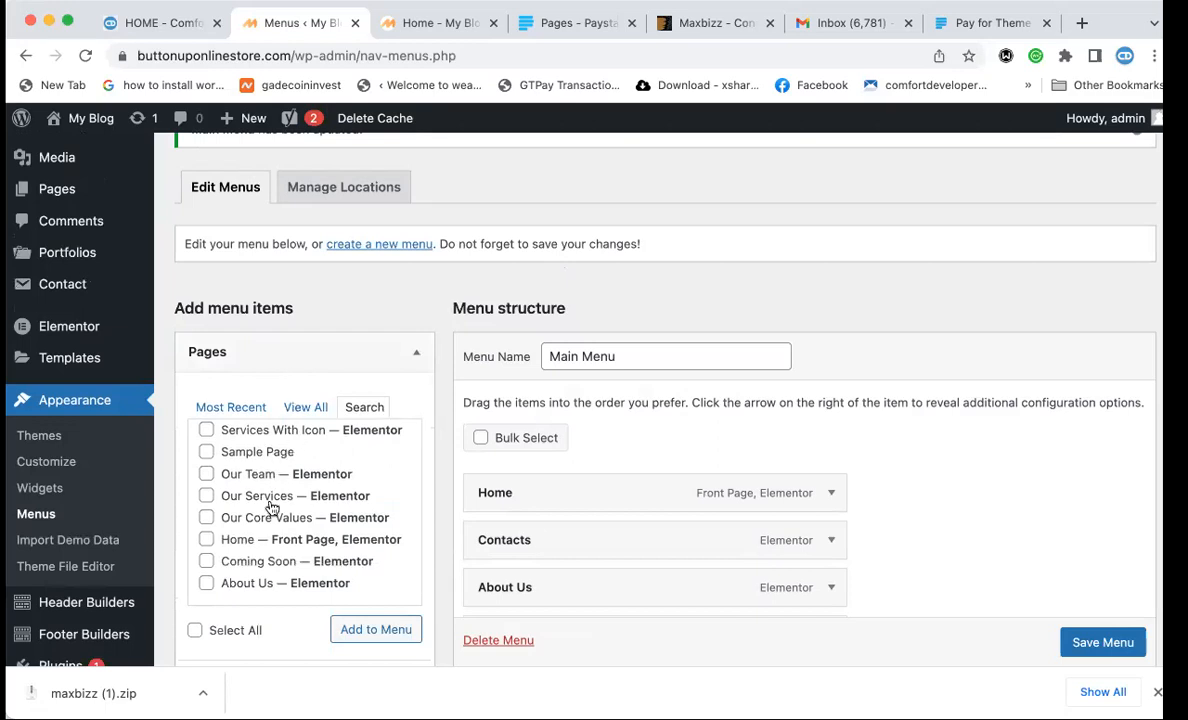
scroll(265, 532, down, 3)
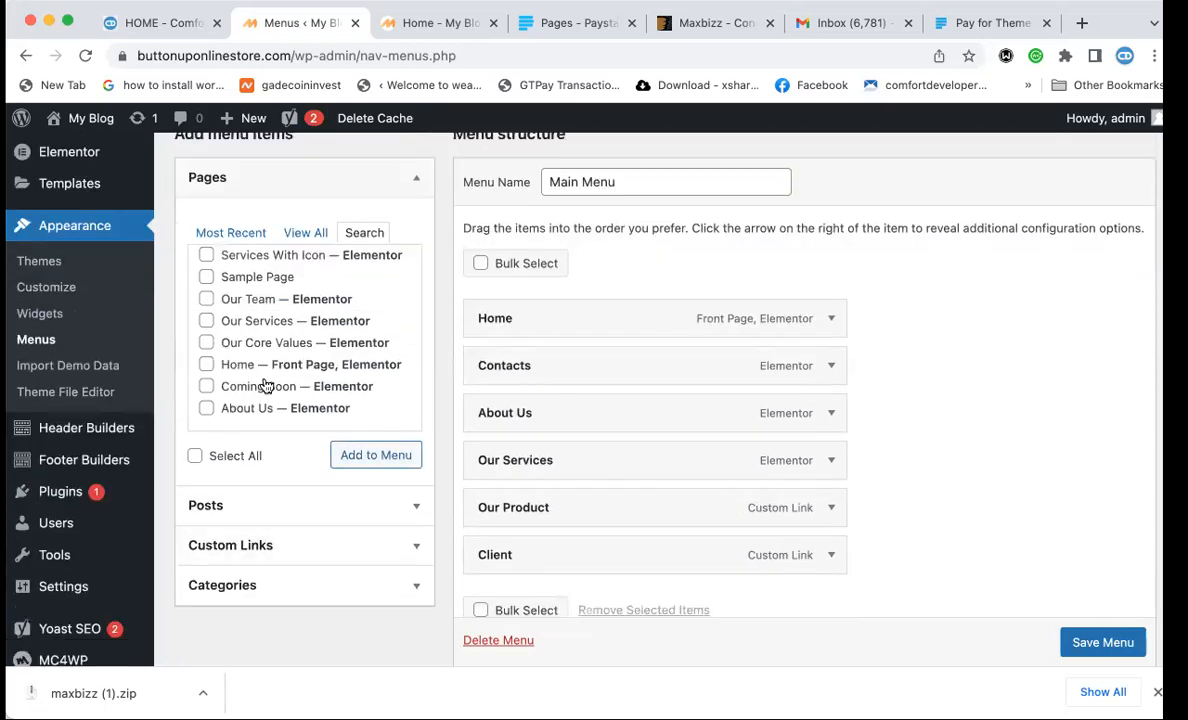
click(353, 233)
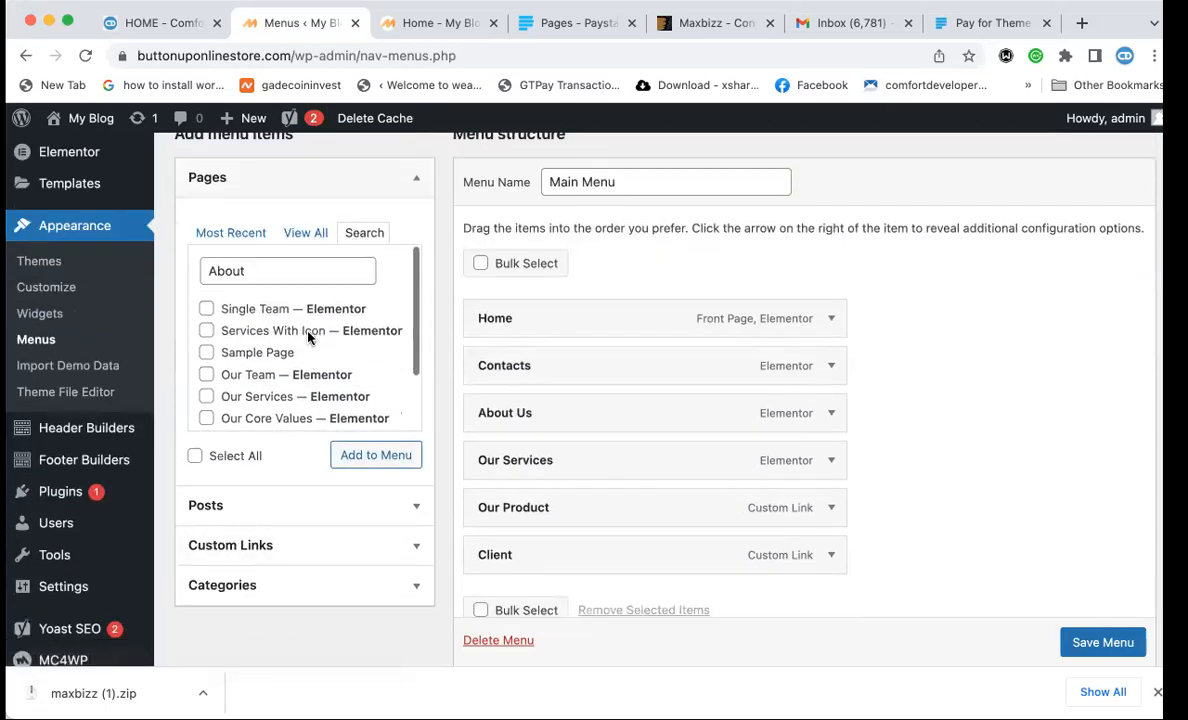
double_click(260, 271)
text(bl)
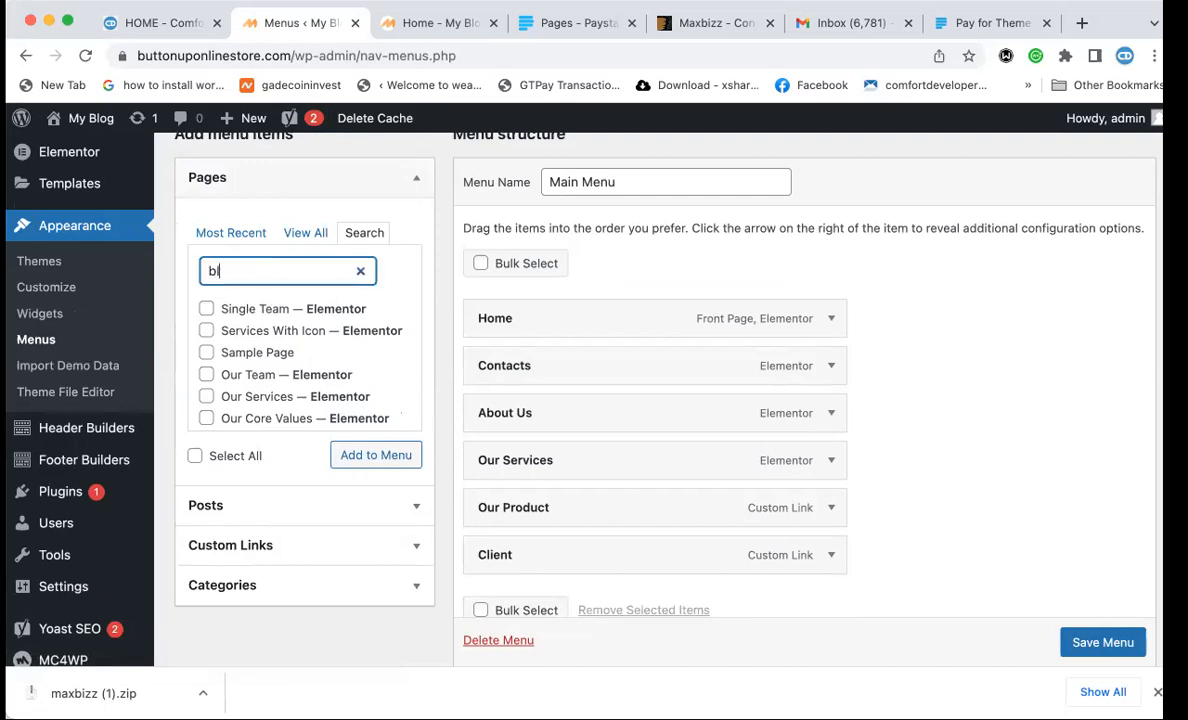
text(og)
click(208, 353)
click(384, 400)
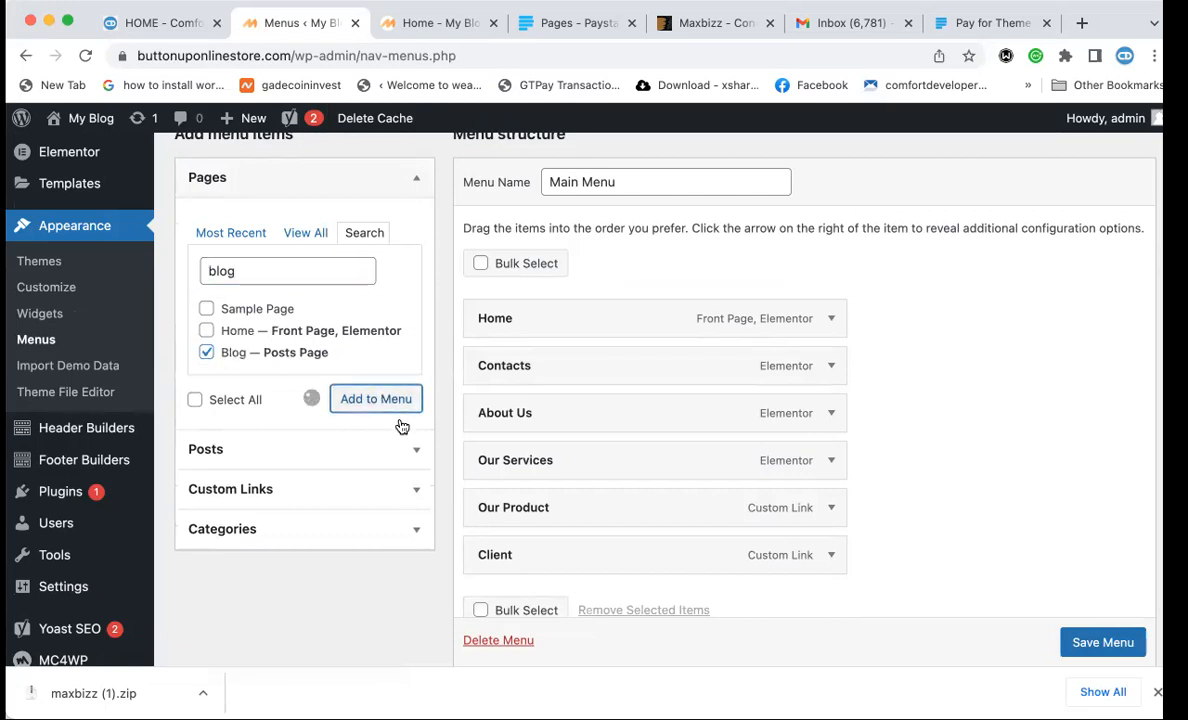
Save the updated seven-item Main Menu.
scroll(472, 523, down, 2)
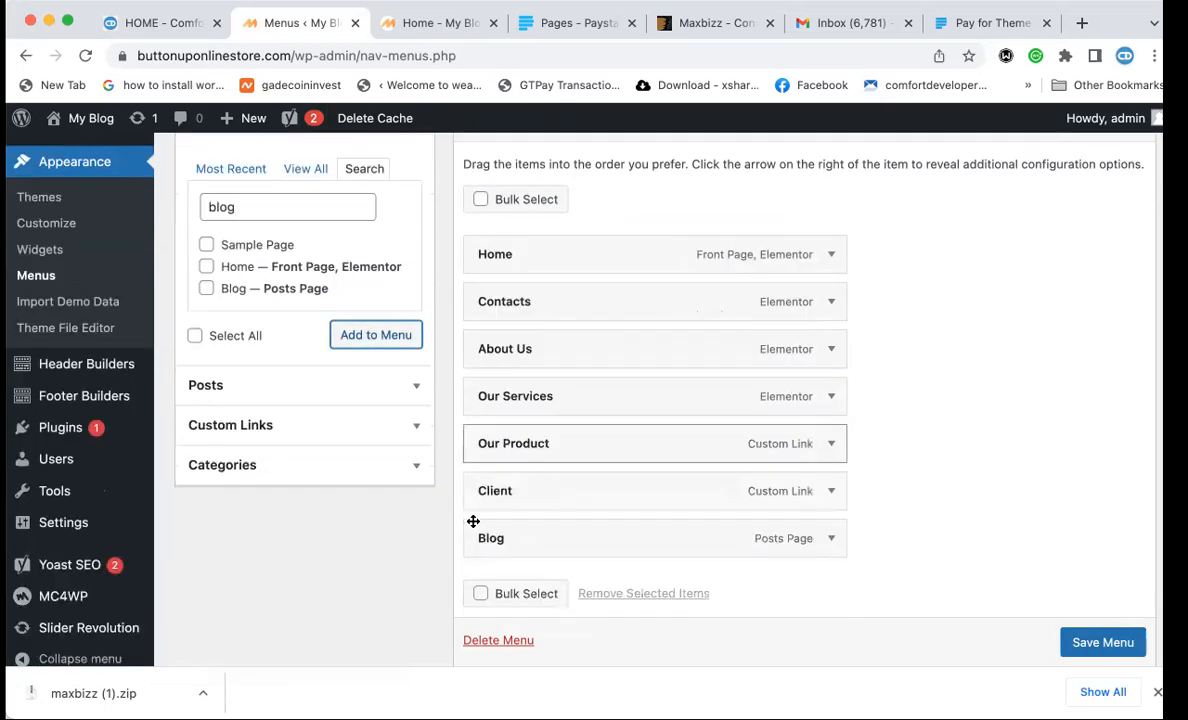
scroll(1103, 641, down, 1)
click(1103, 641)
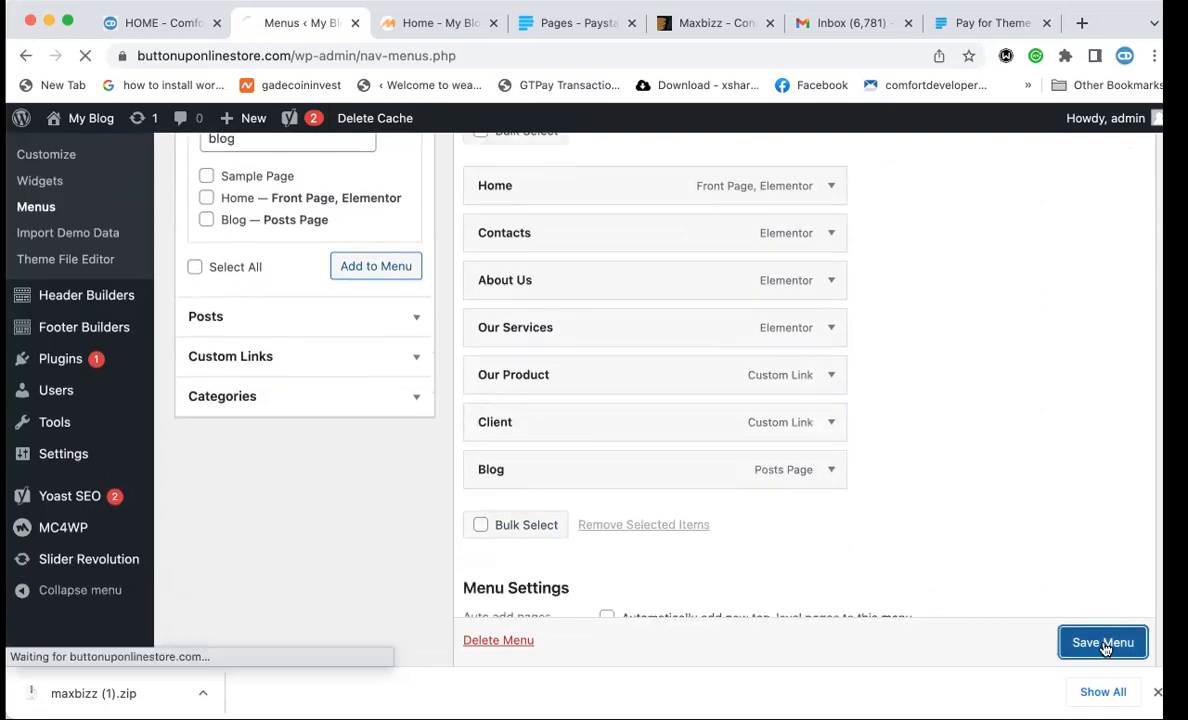
Reload the Maxbizz homepage and check that the nav lists Home, Contacts, About Us, Our Services, Our Product, Client and Blog.
click(414, 33)
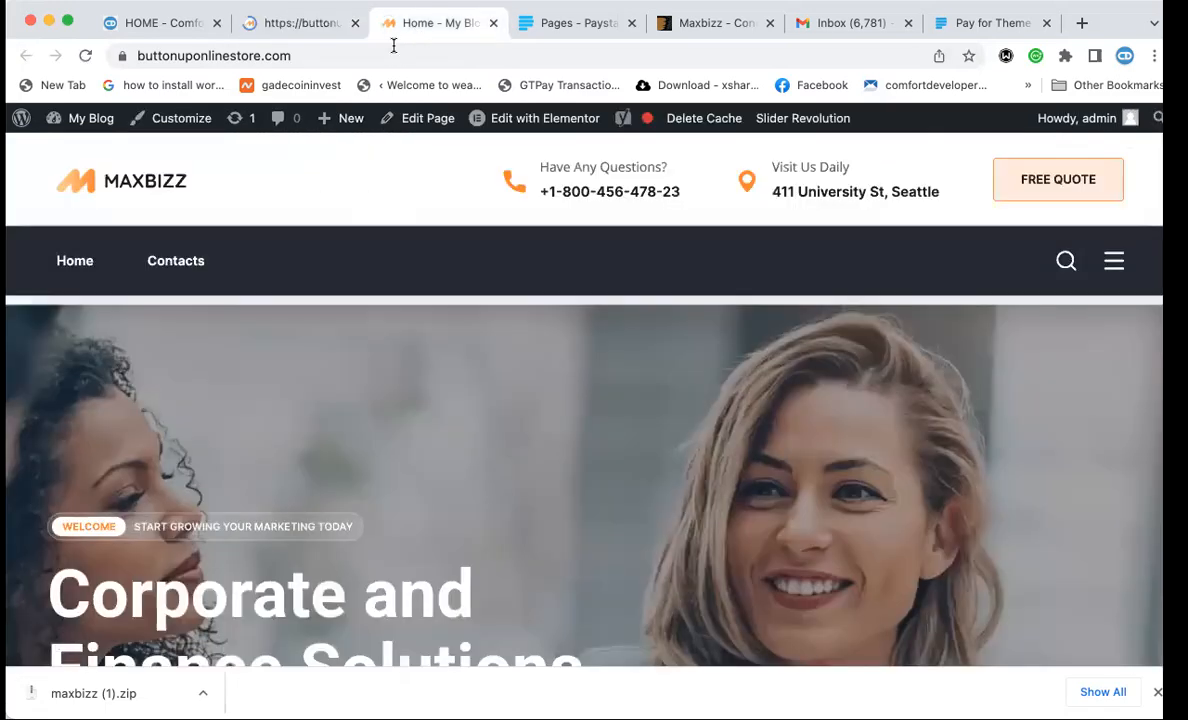
click(393, 49)
key(Return)
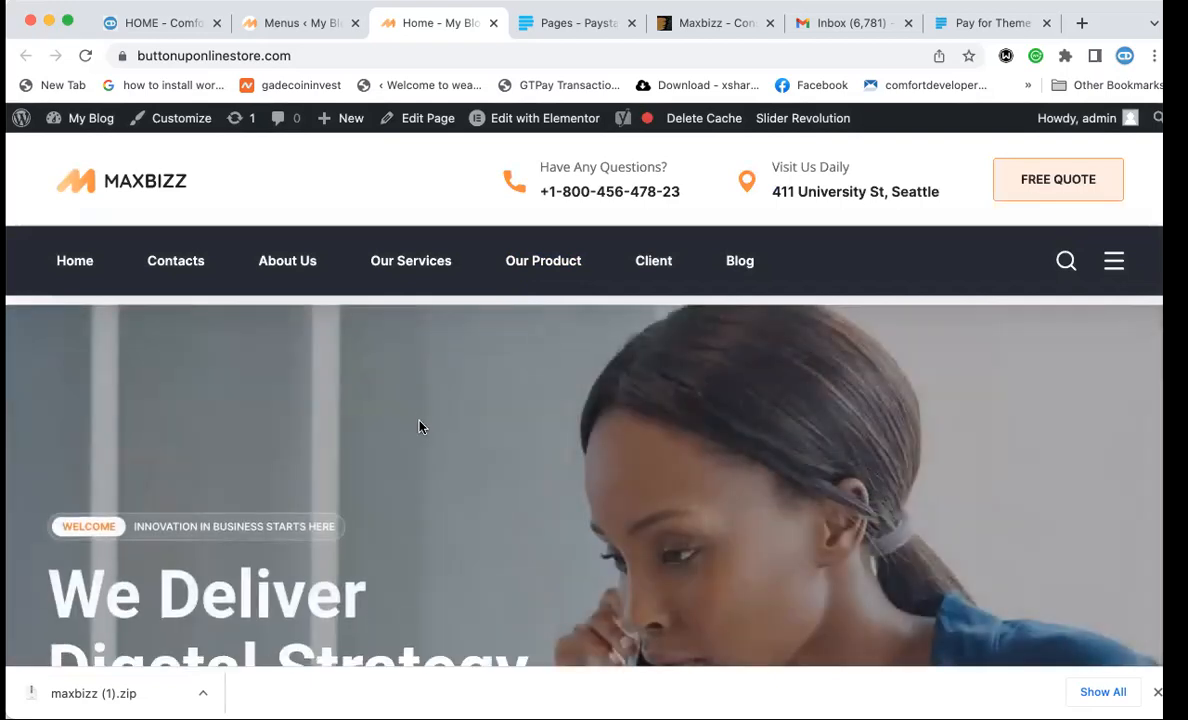
scroll(419, 427, down, 5)
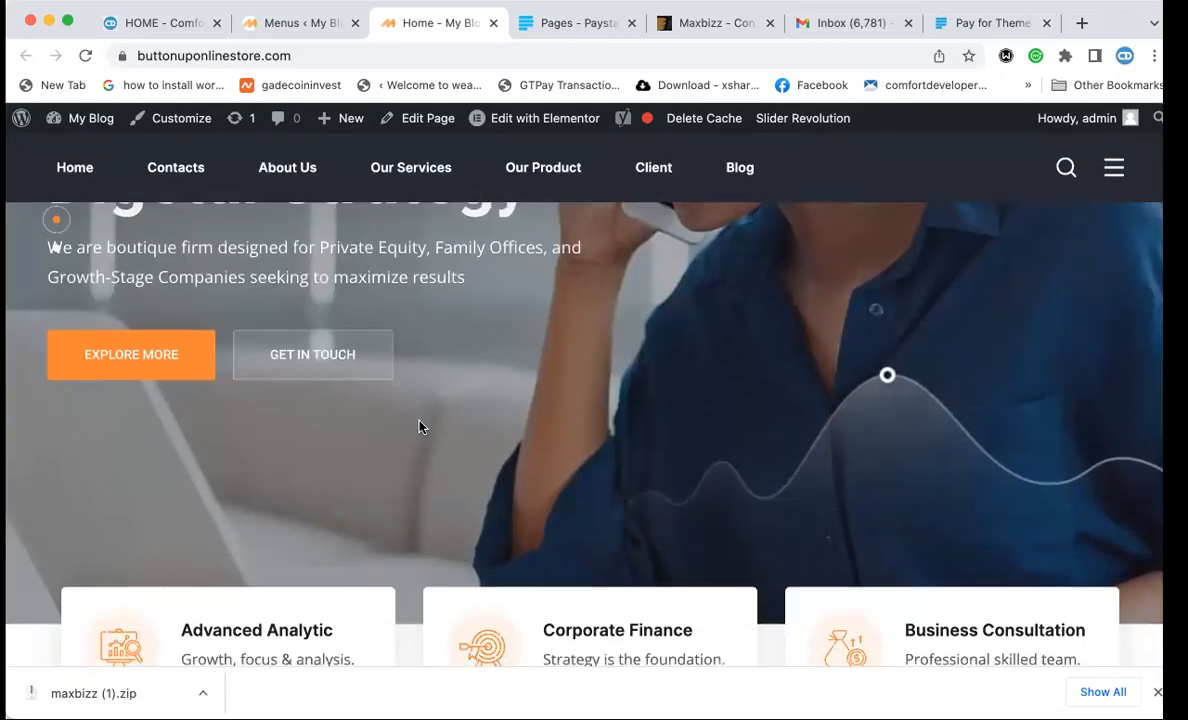
scroll(419, 427, down, 3)
scroll(445, 233, up, 7)
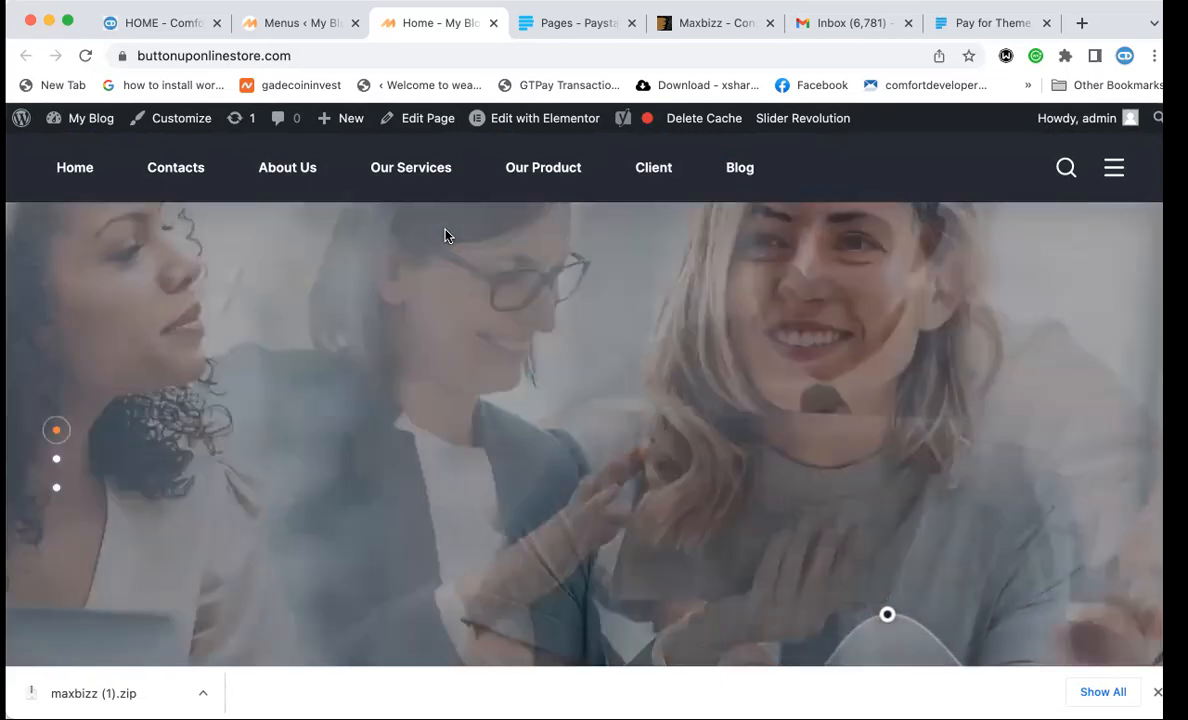
scroll(445, 235, up, 2)
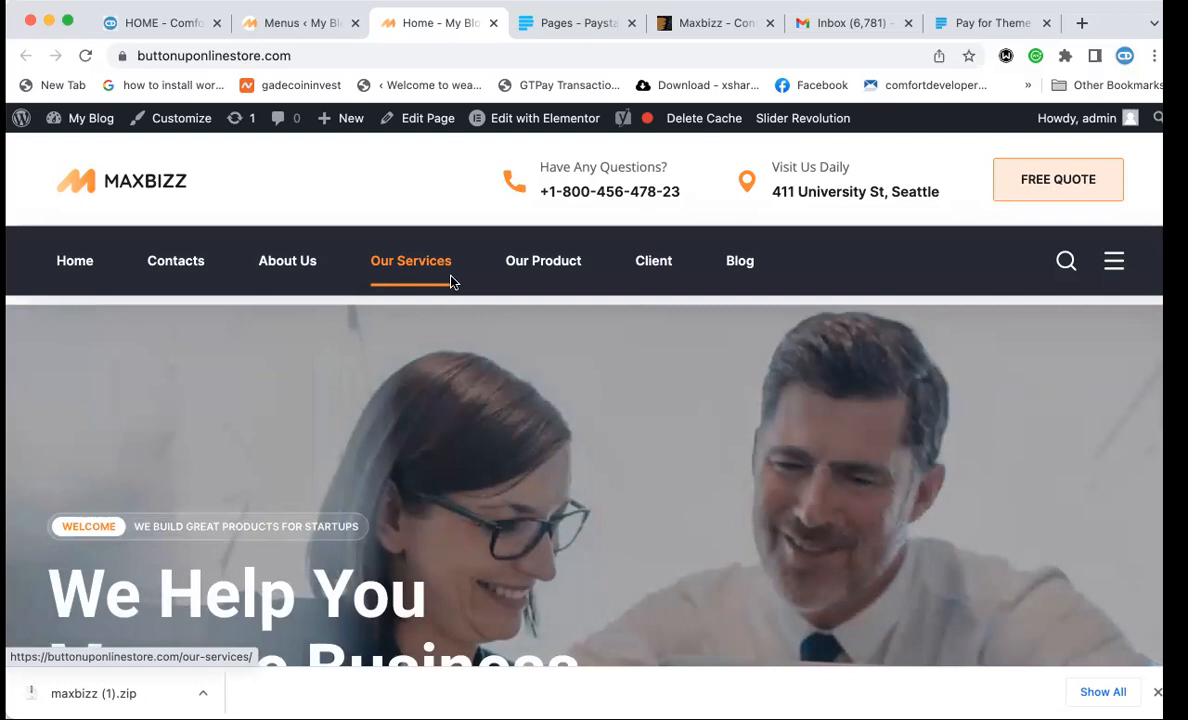
scroll(451, 347, down, 2)
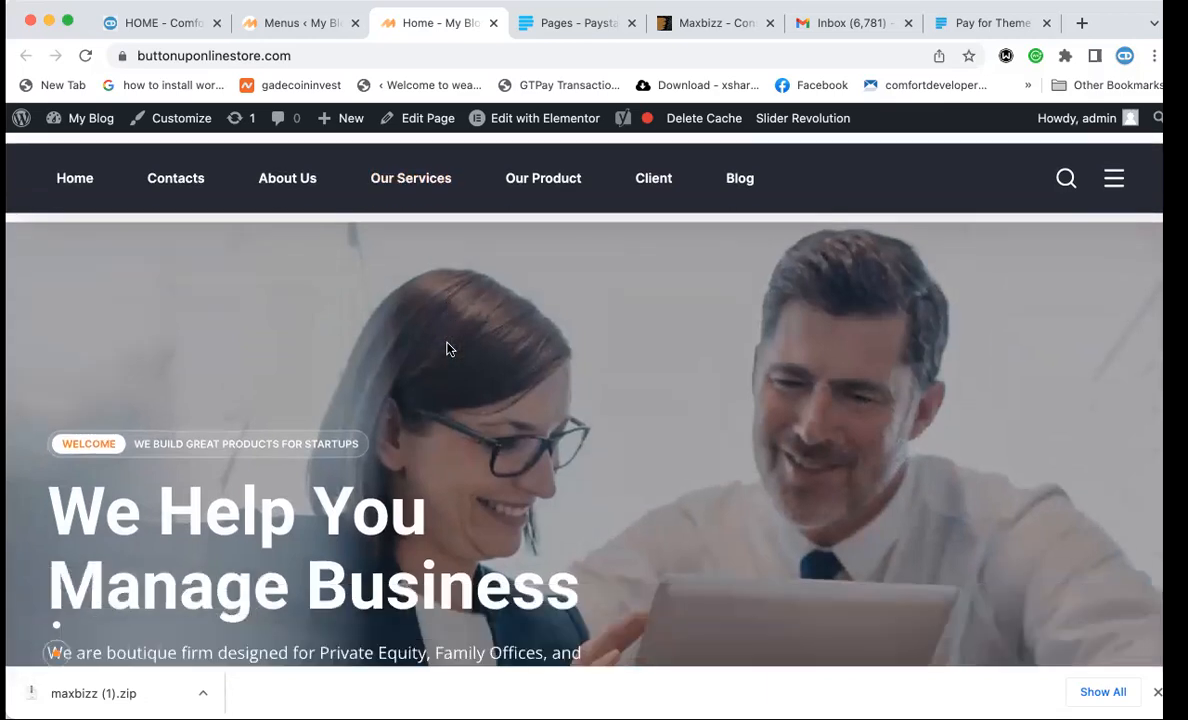
scroll(447, 348, up, 2)
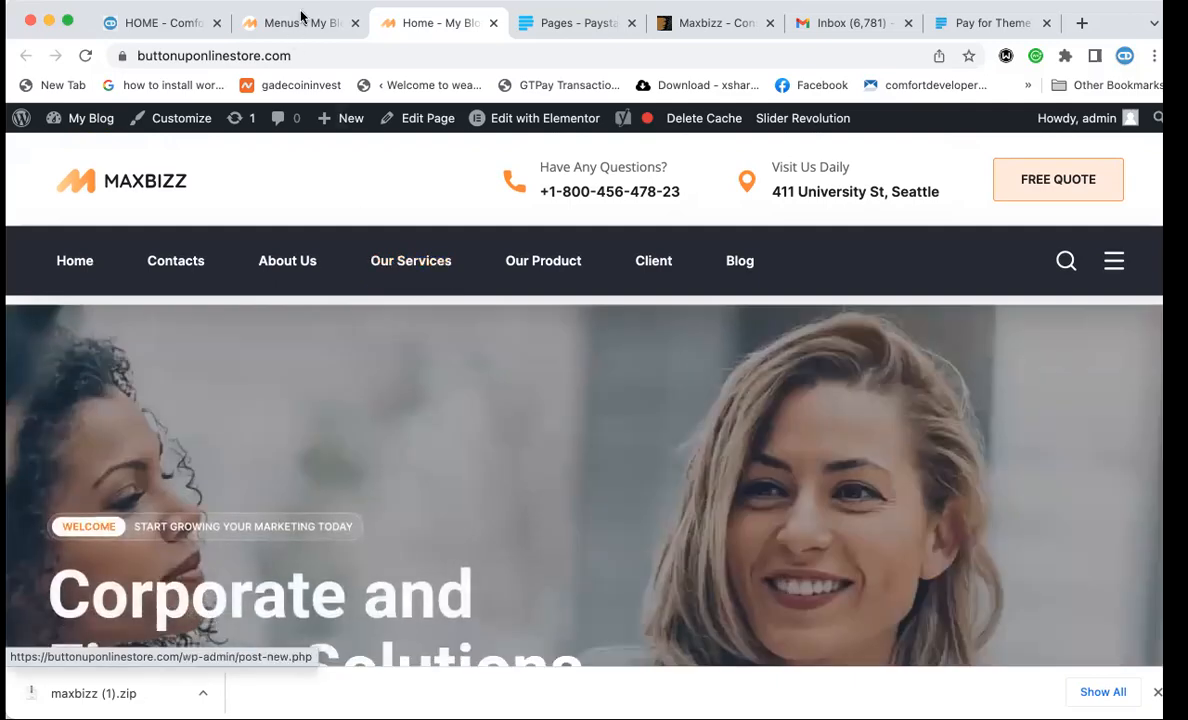
click(301, 15)
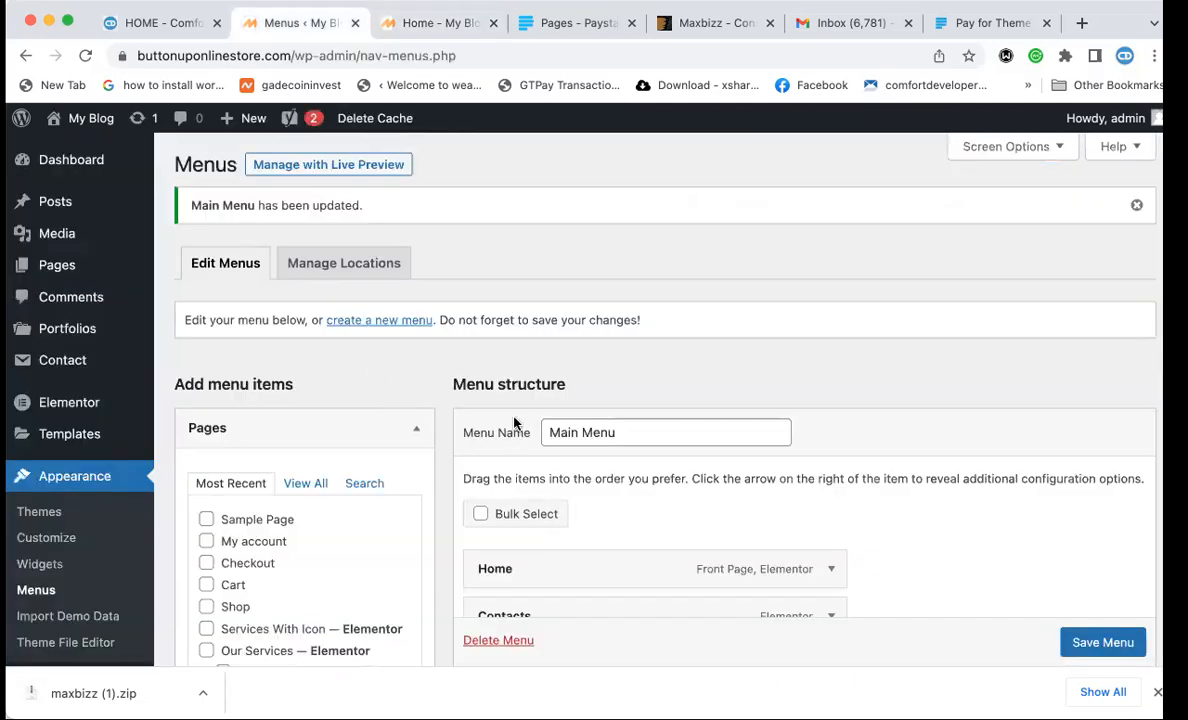
Compare the Maxbizz homepage nav with the Comfort Developers site's menu order.
scroll(514, 424, down, 6)
scroll(514, 424, up, 2)
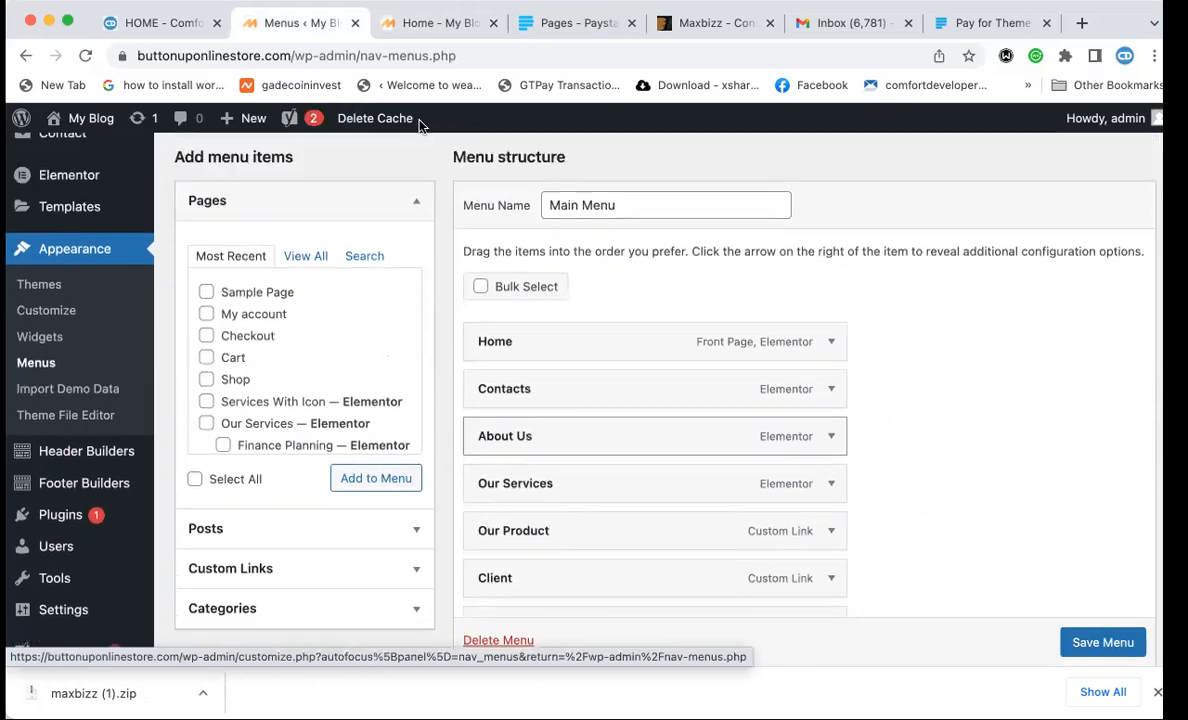
scroll(420, 123, up, 4)
click(432, 22)
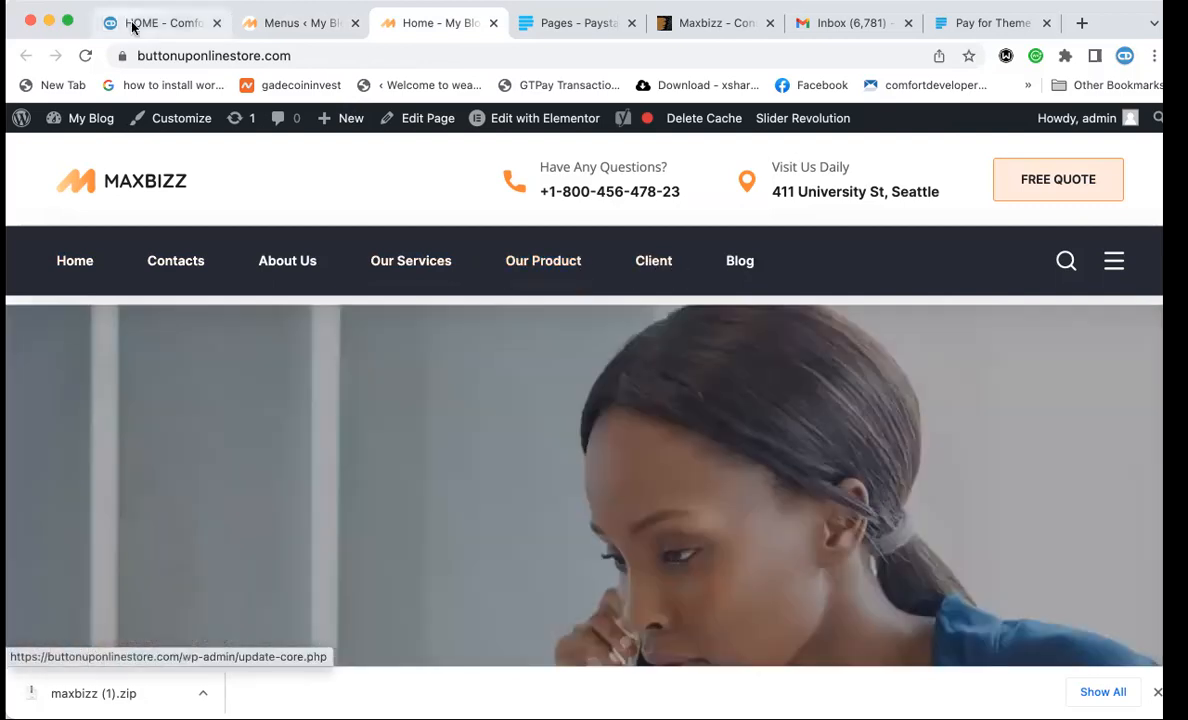
click(140, 22)
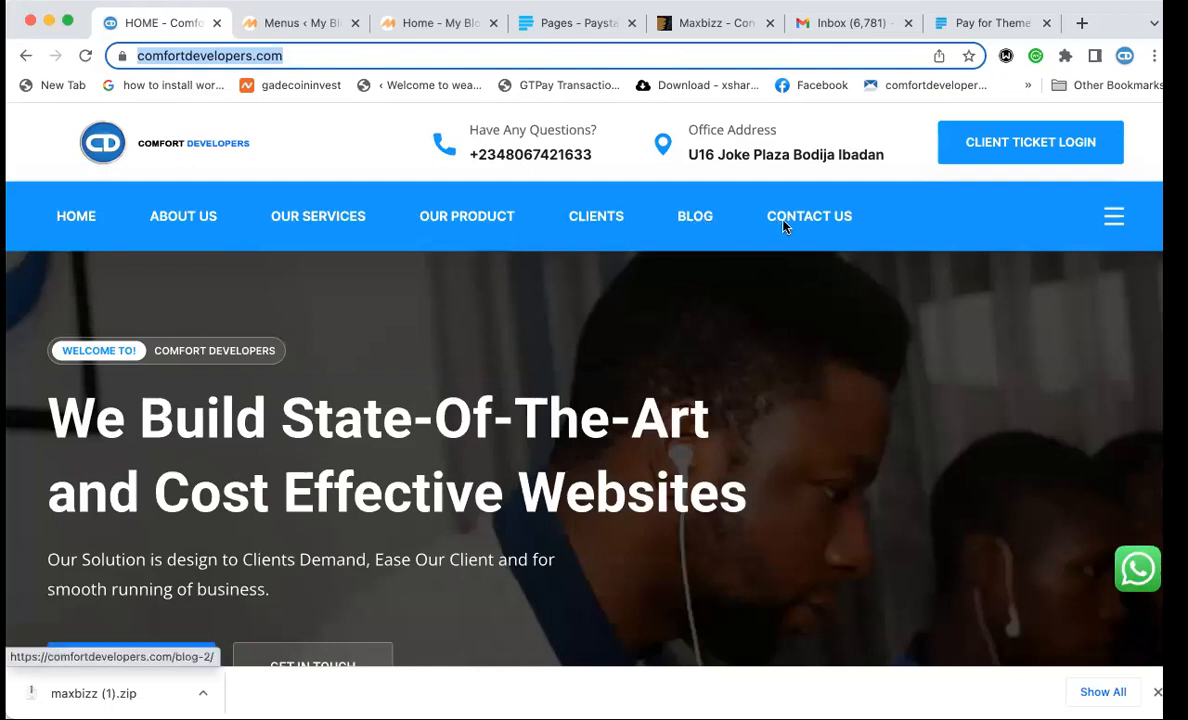
click(318, 20)
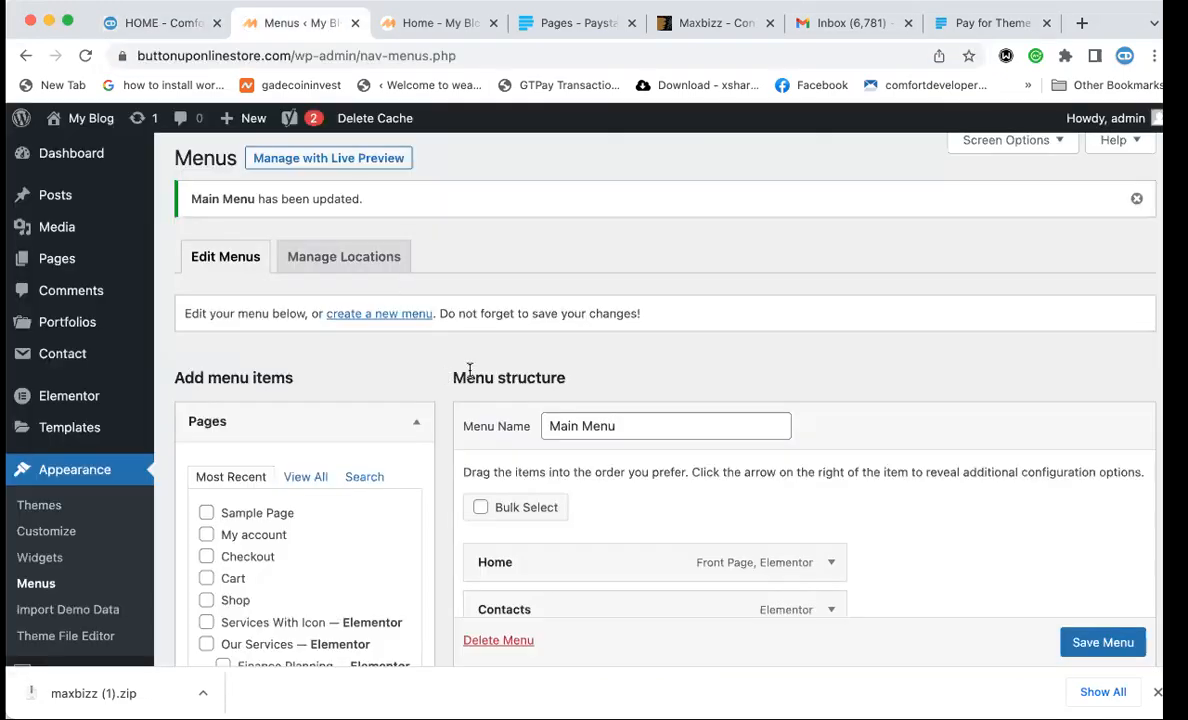
Move Contacts to the end of the Main Menu after Blog and save the menu.
scroll(469, 370, down, 5)
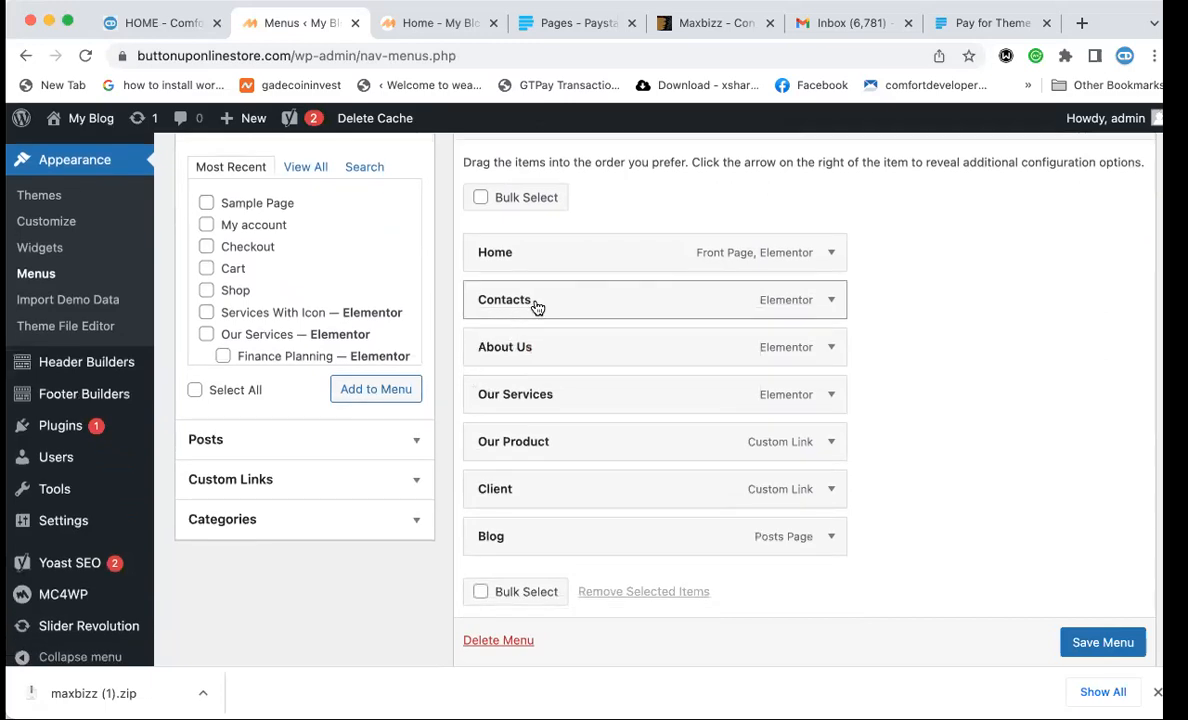
drag(535, 312, 530, 552)
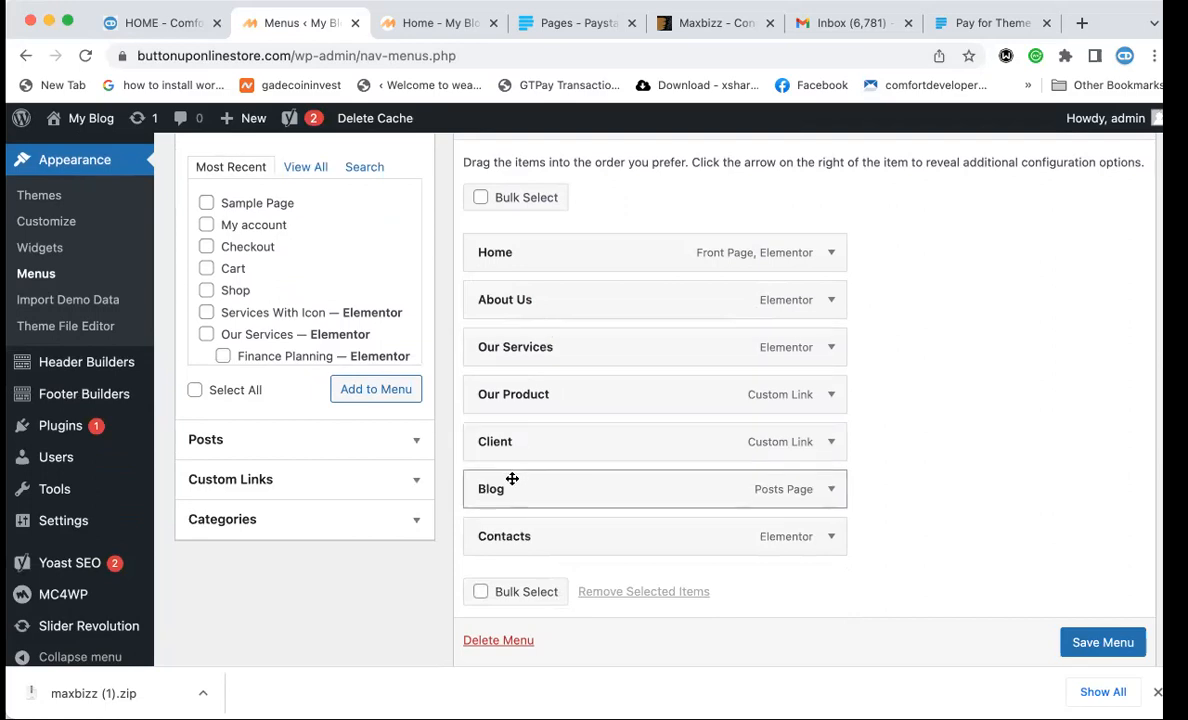
click(433, 24)
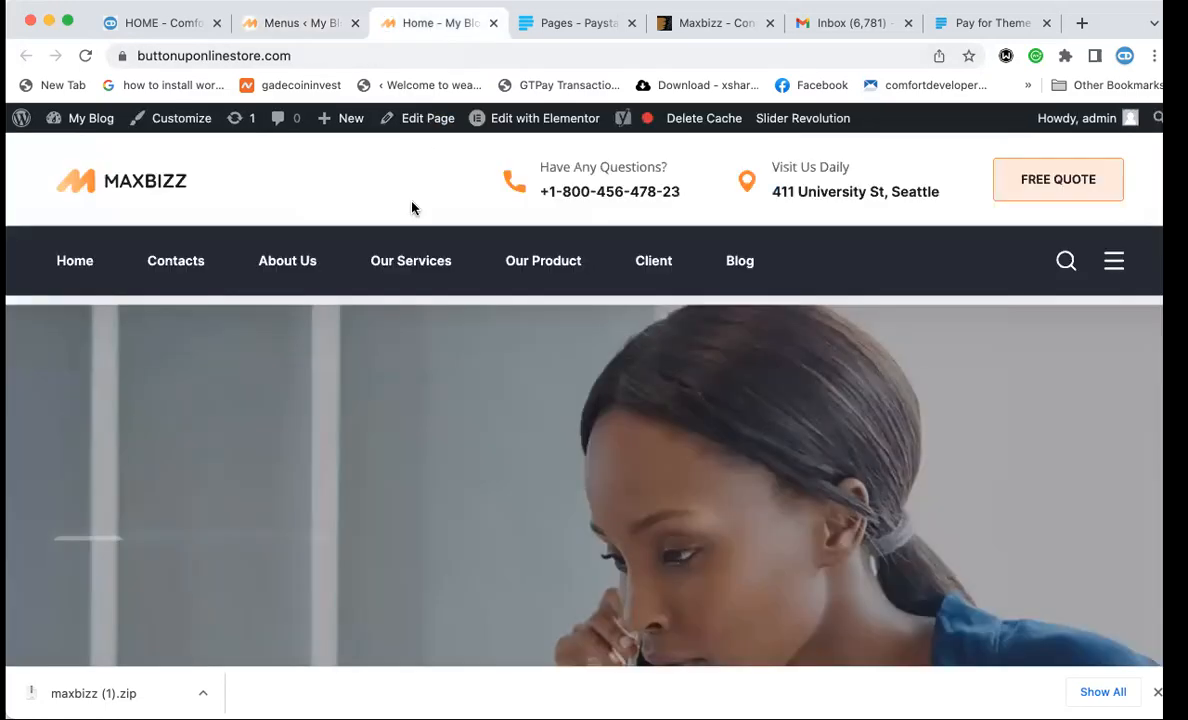
click(147, 24)
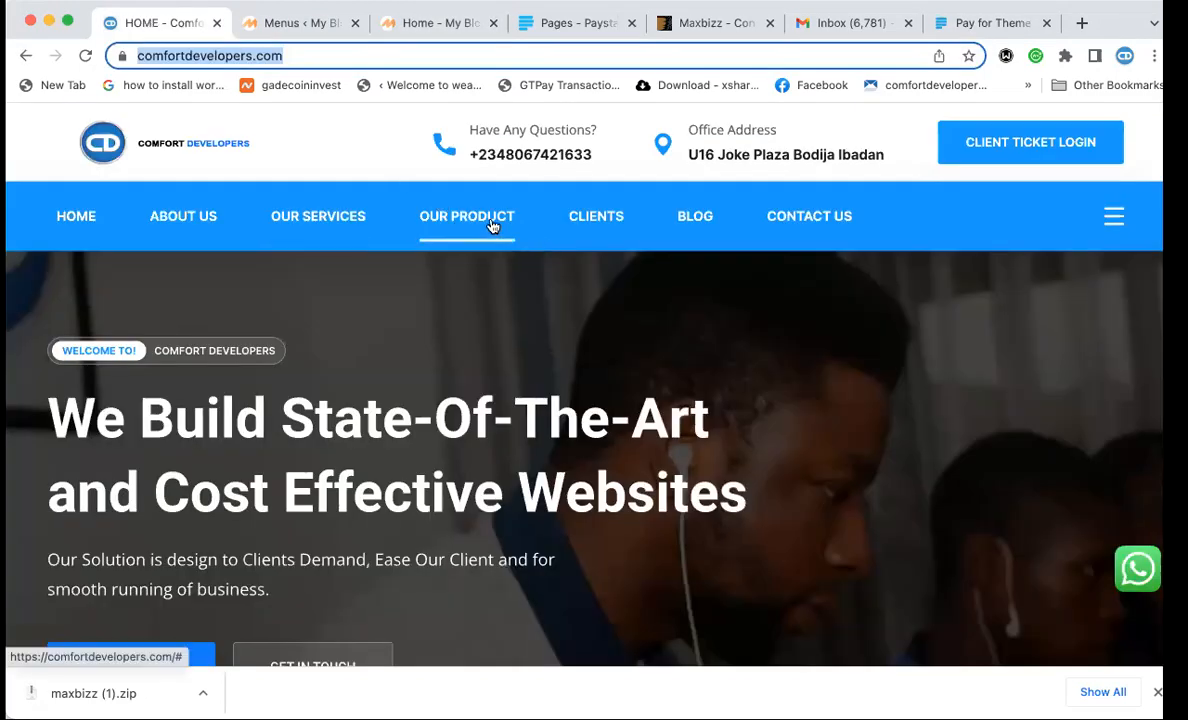
click(300, 28)
scroll(567, 519, down, 2)
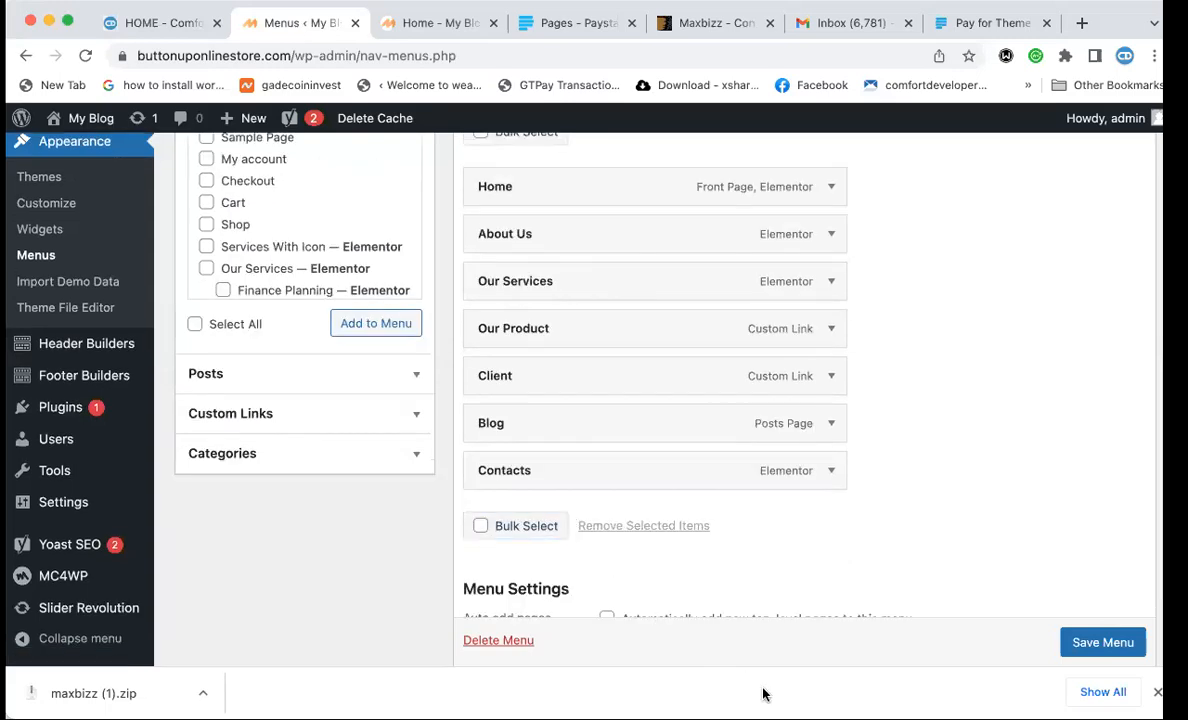
click(1090, 652)
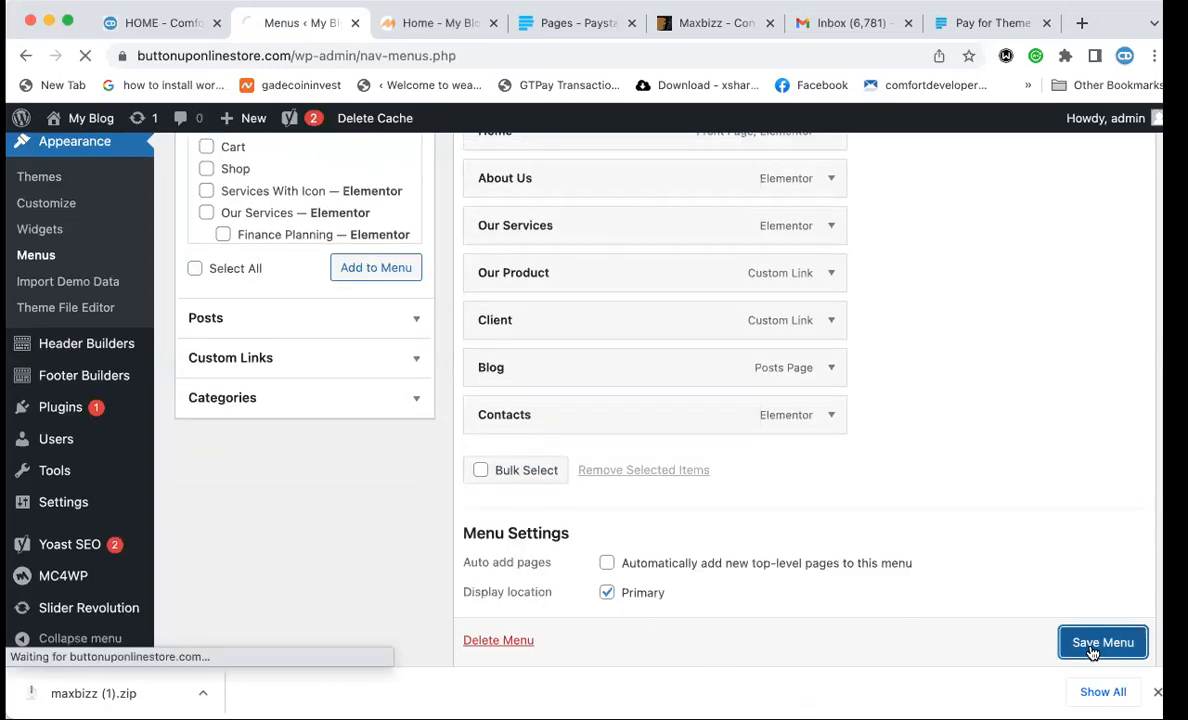
scroll(594, 302, up, 2)
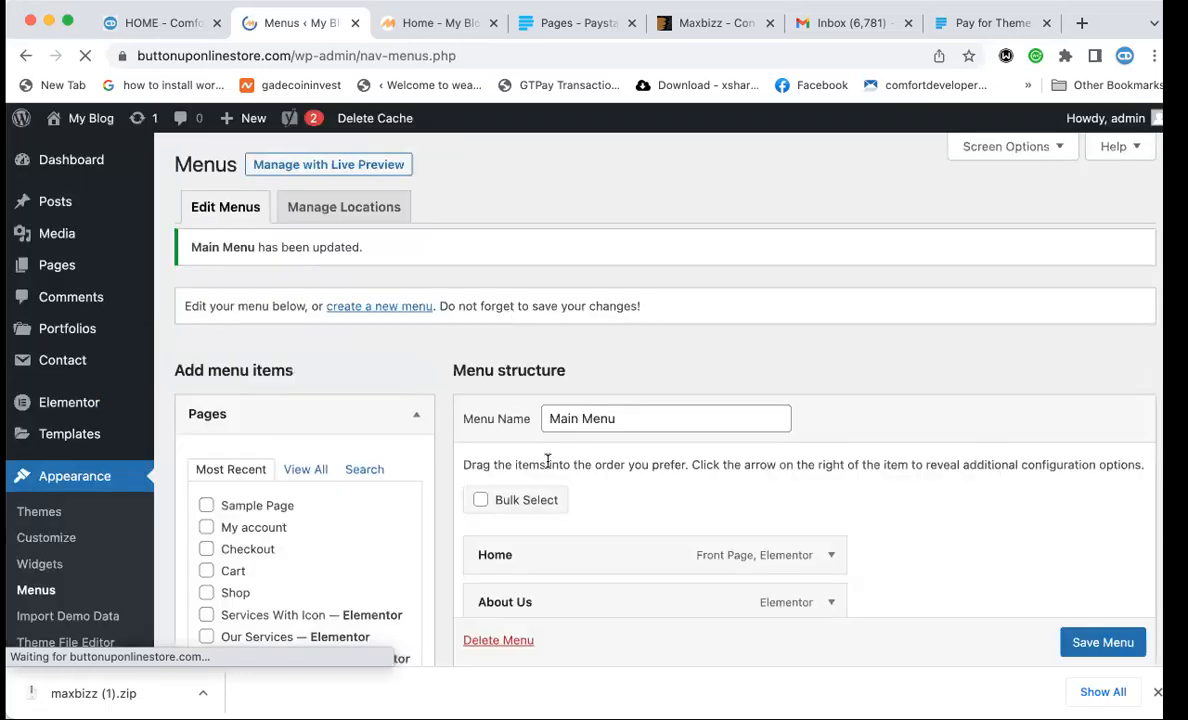
Drag Our Product up in Menu structure so it sits third, after About Us.
scroll(548, 461, down, 5)
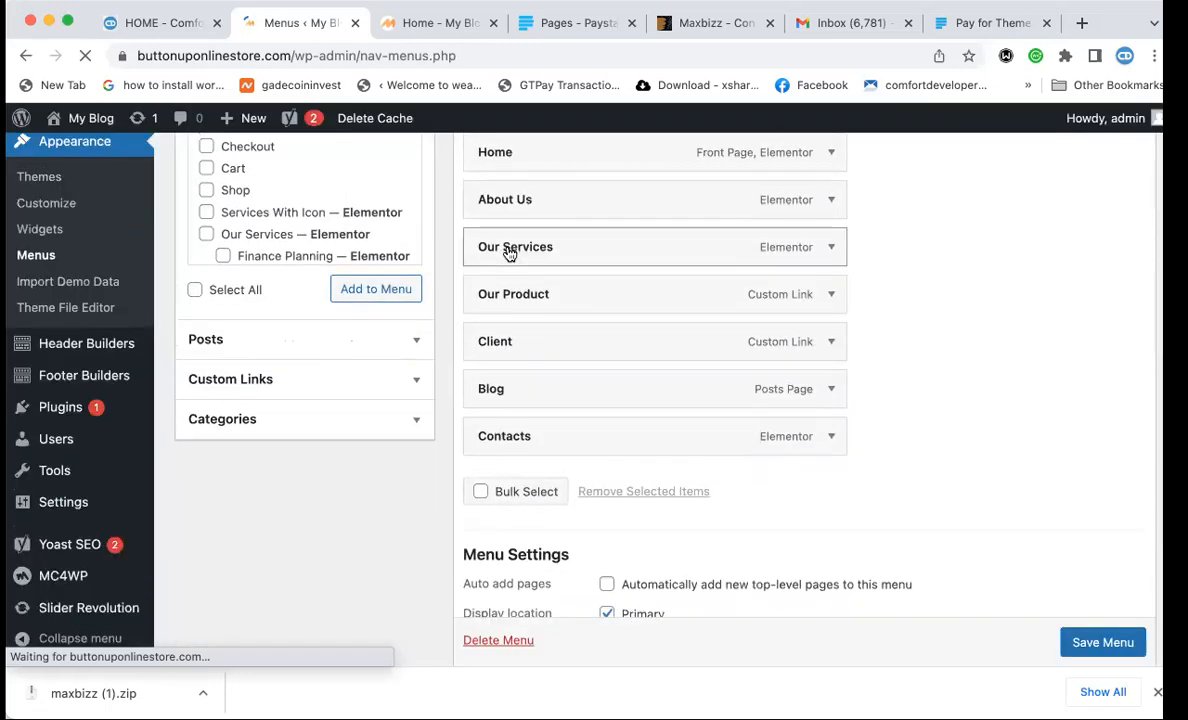
scroll(509, 253, up, 1)
drag(504, 297, 477, 230)
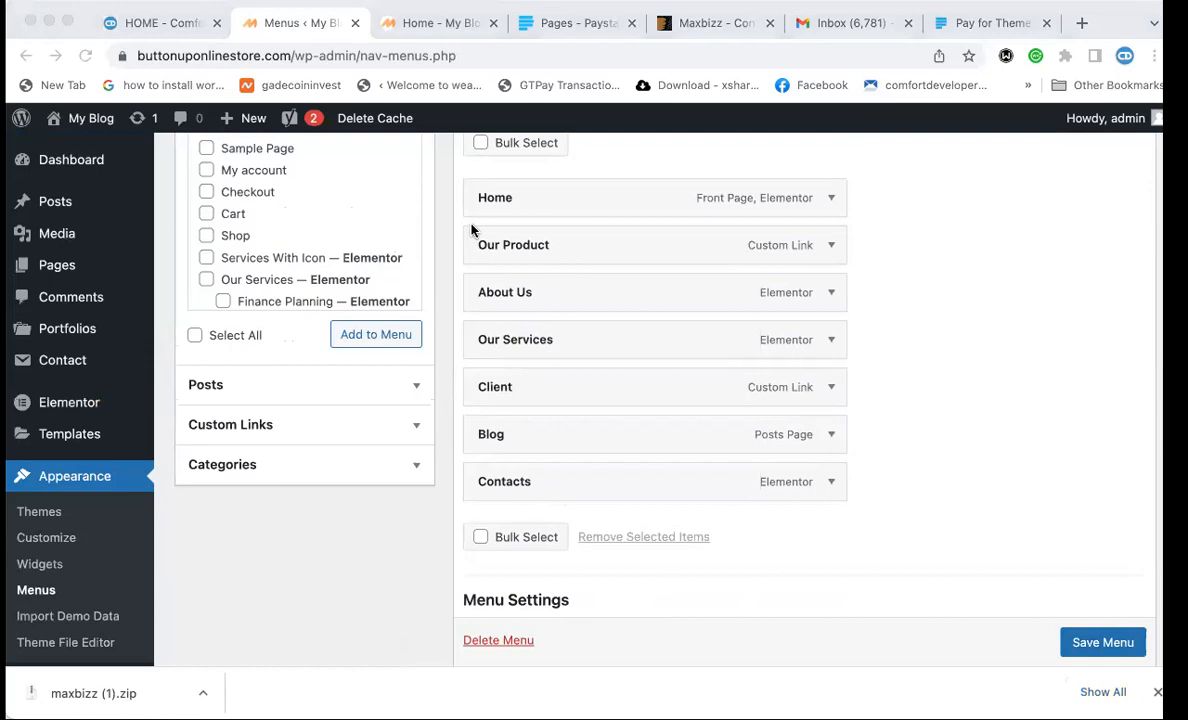
click(463, 230)
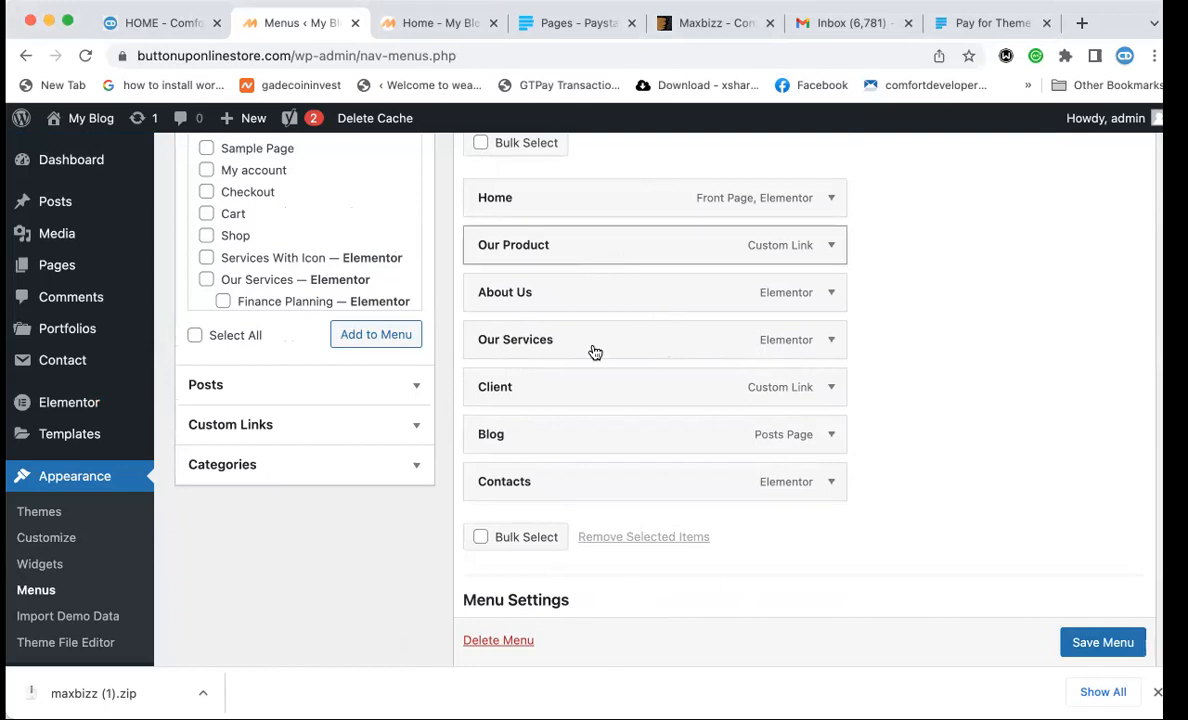
scroll(641, 305, up, 1)
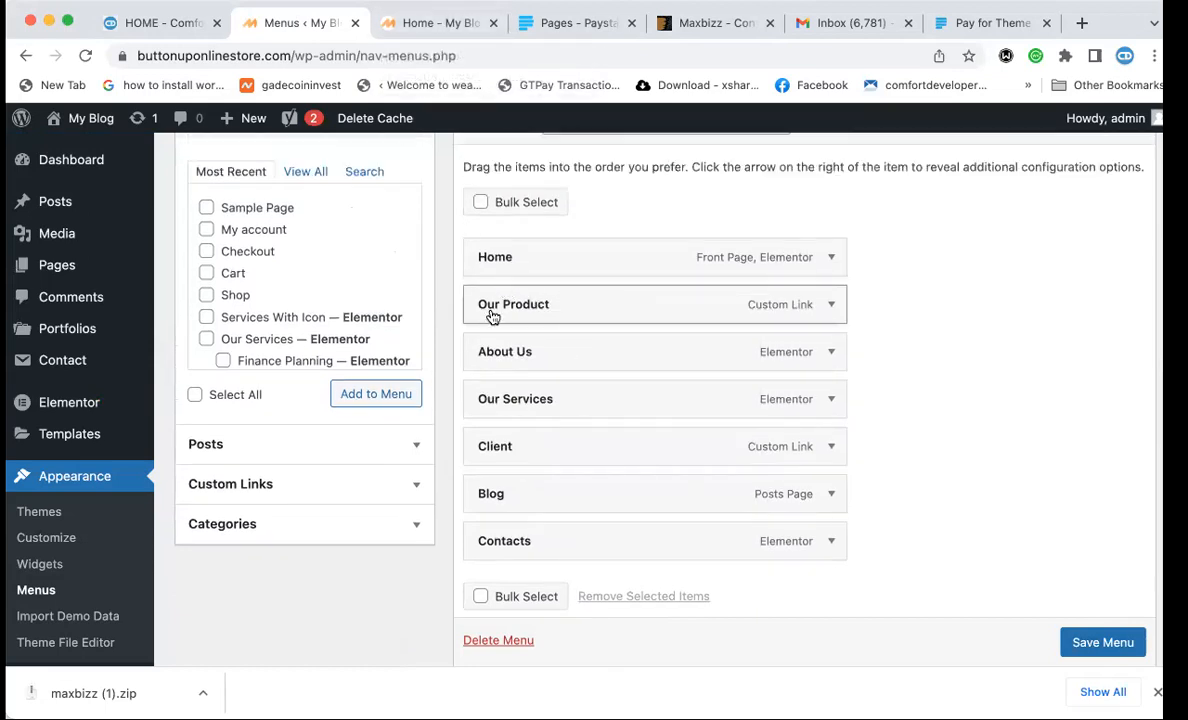
drag(528, 312, 525, 352)
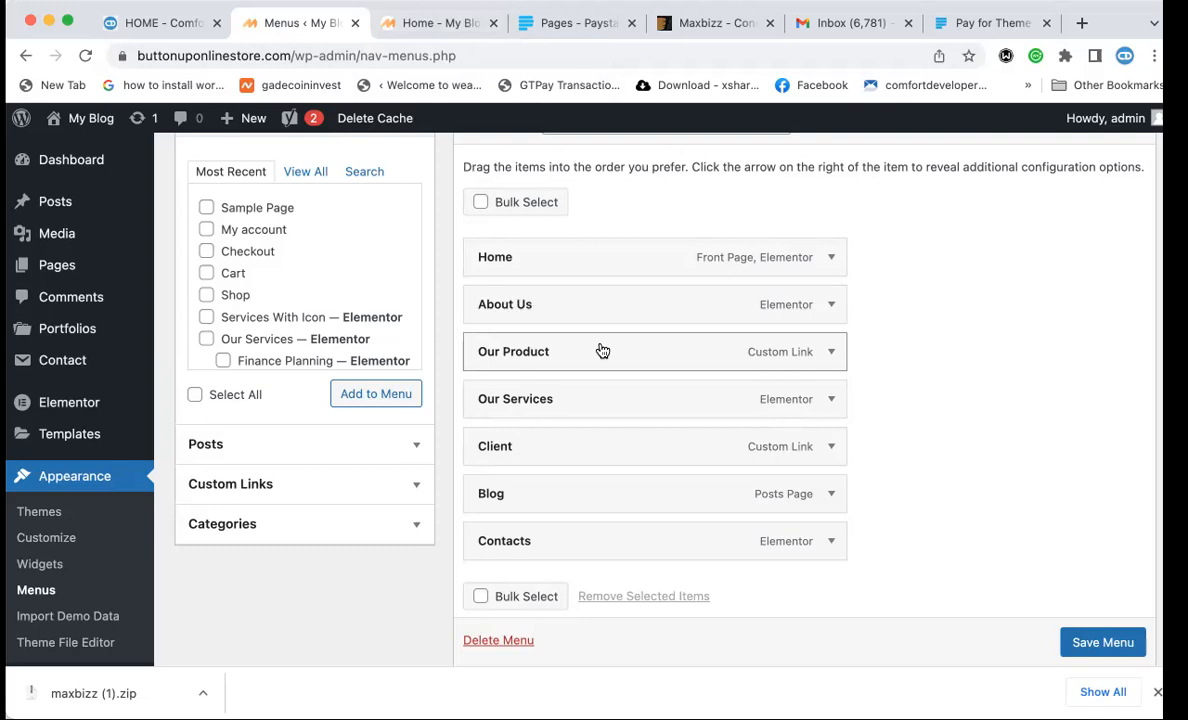
Browse the Pages and Posts panels for items to add to the menu.
click(360, 173)
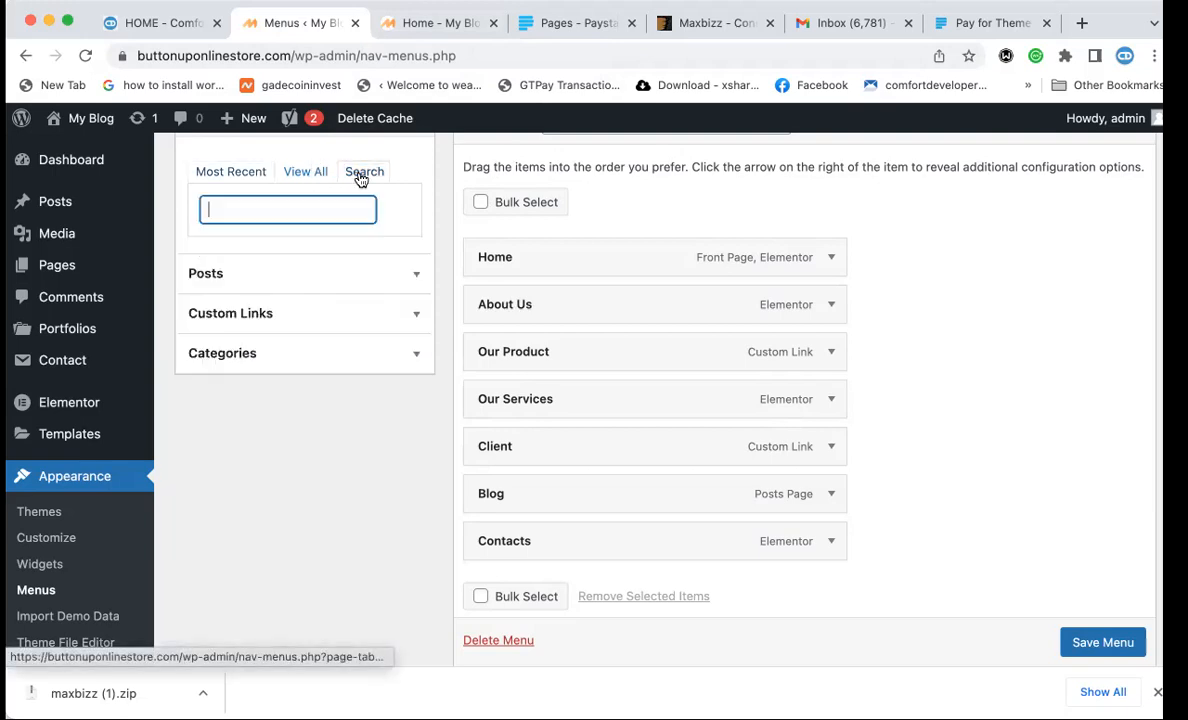
click(228, 178)
click(237, 445)
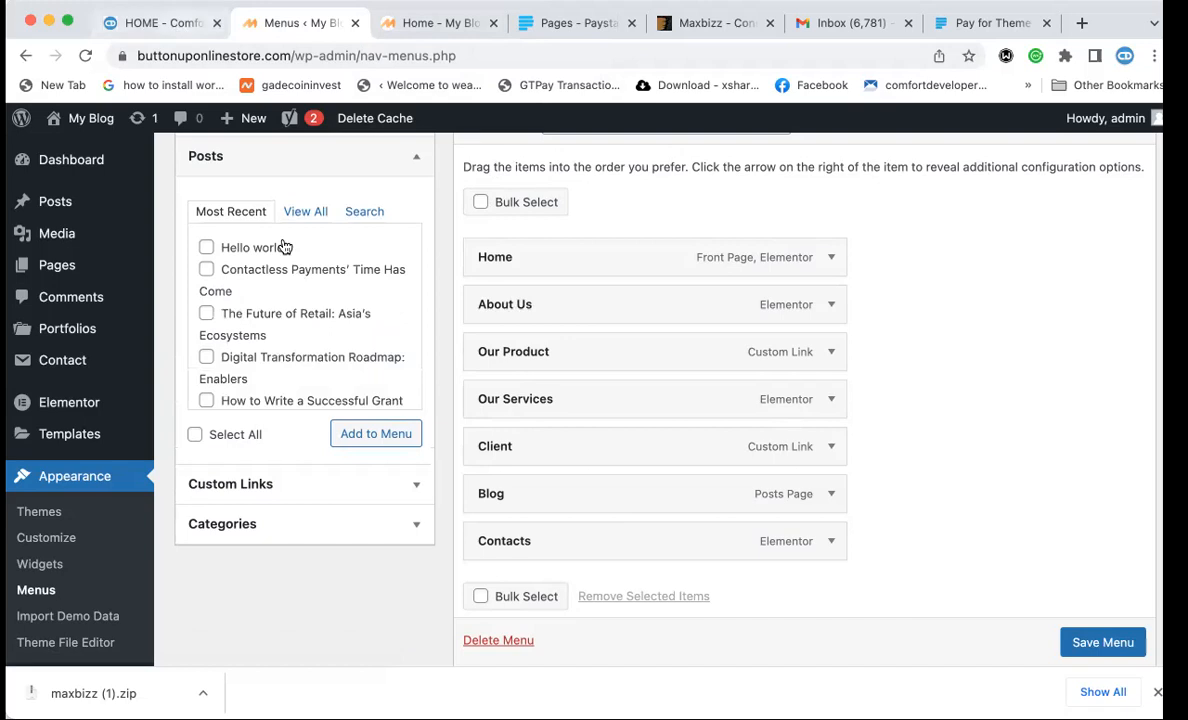
click(307, 210)
click(360, 211)
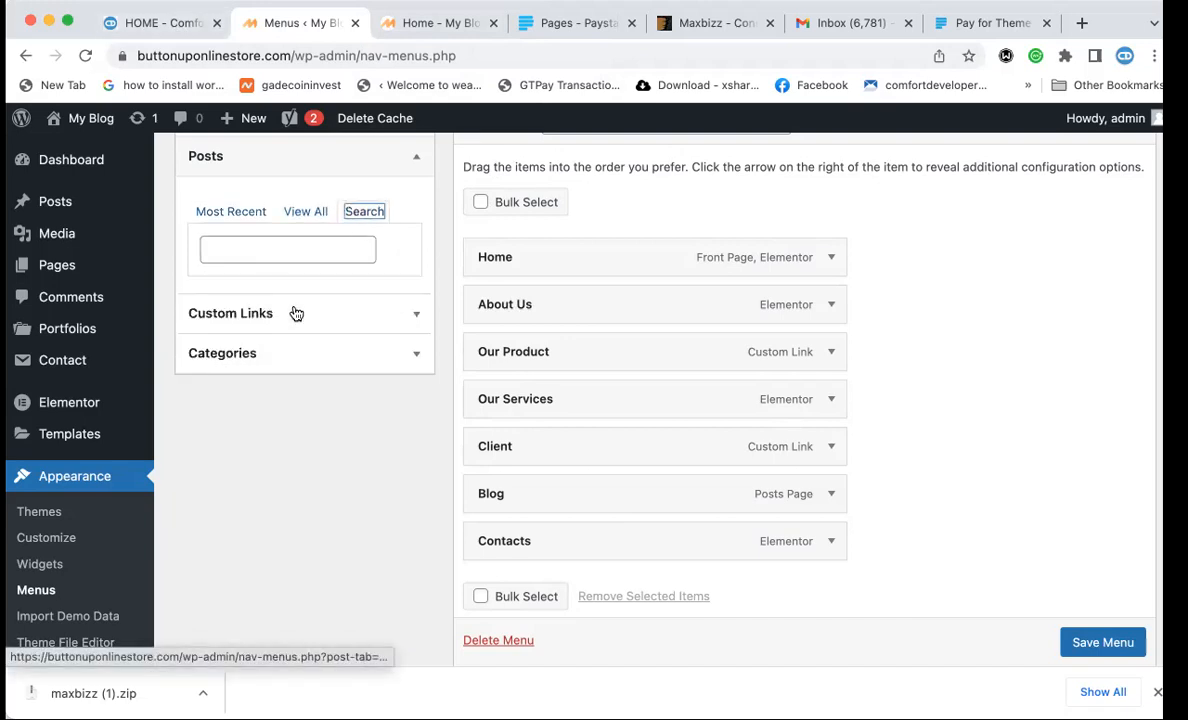
Add an 'Our Vision' custom link with URL # to the menu.
click(252, 315)
click(305, 260)
text(#)
click(280, 299)
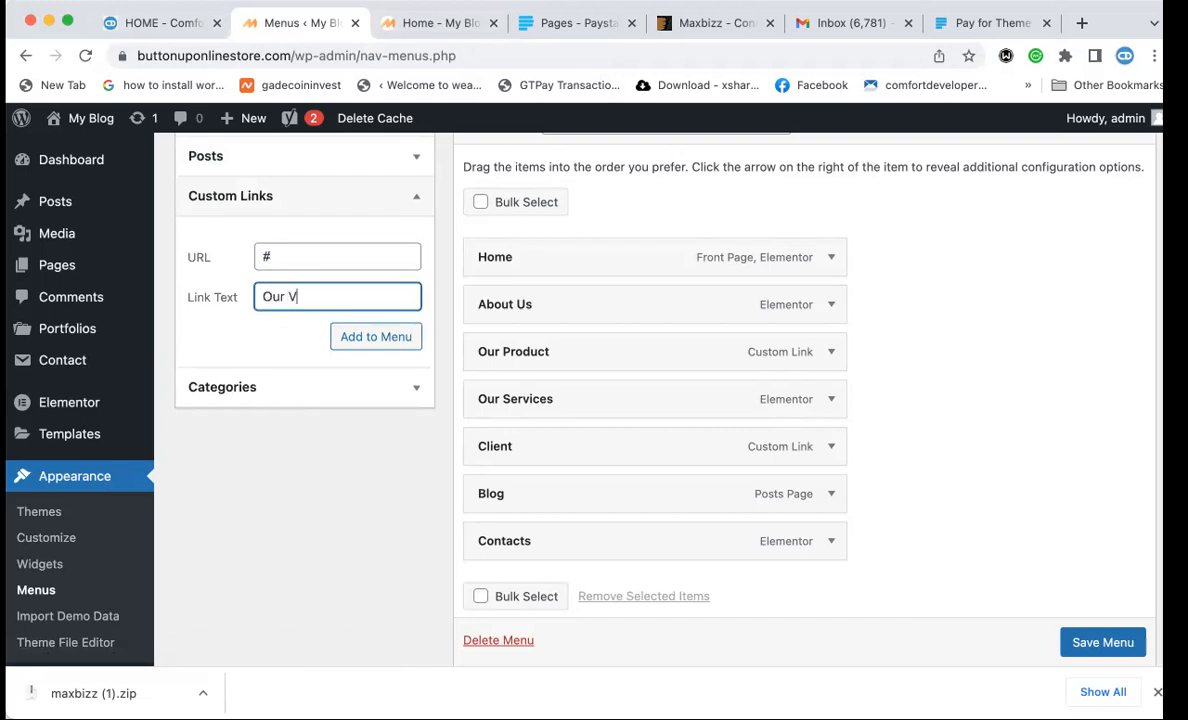
text(Our Vision)
click(350, 339)
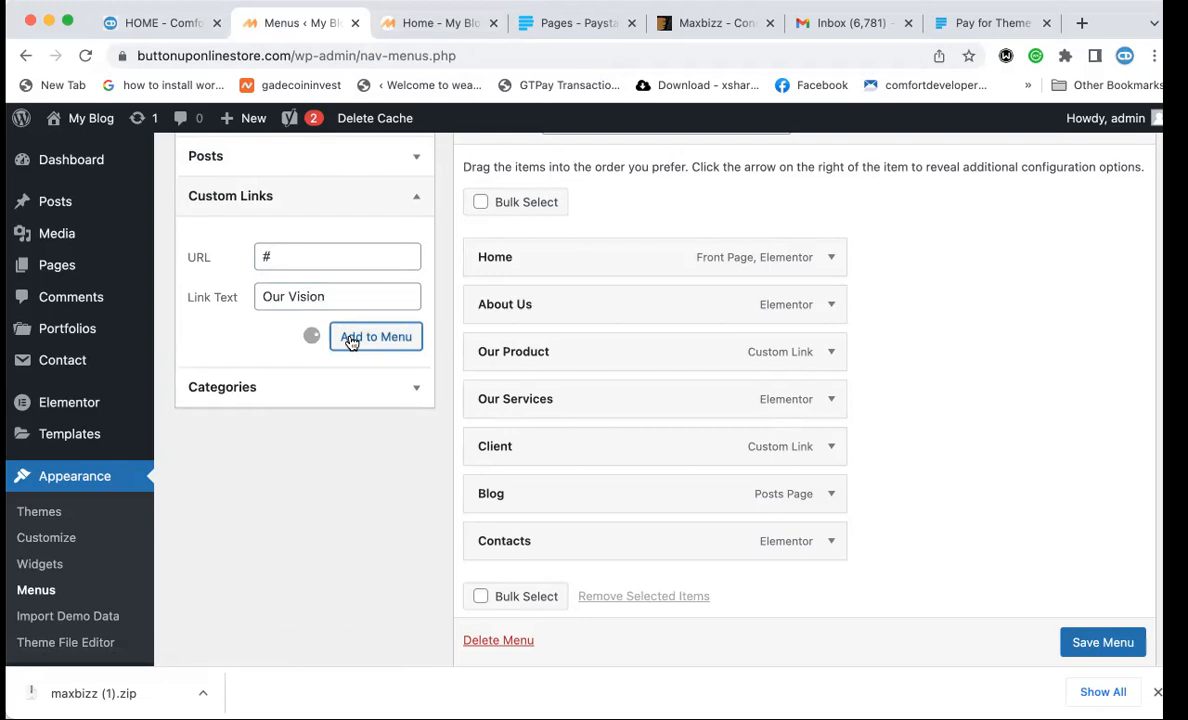
Add an 'Our Mission' custom link with URL # to the menu.
click(289, 260)
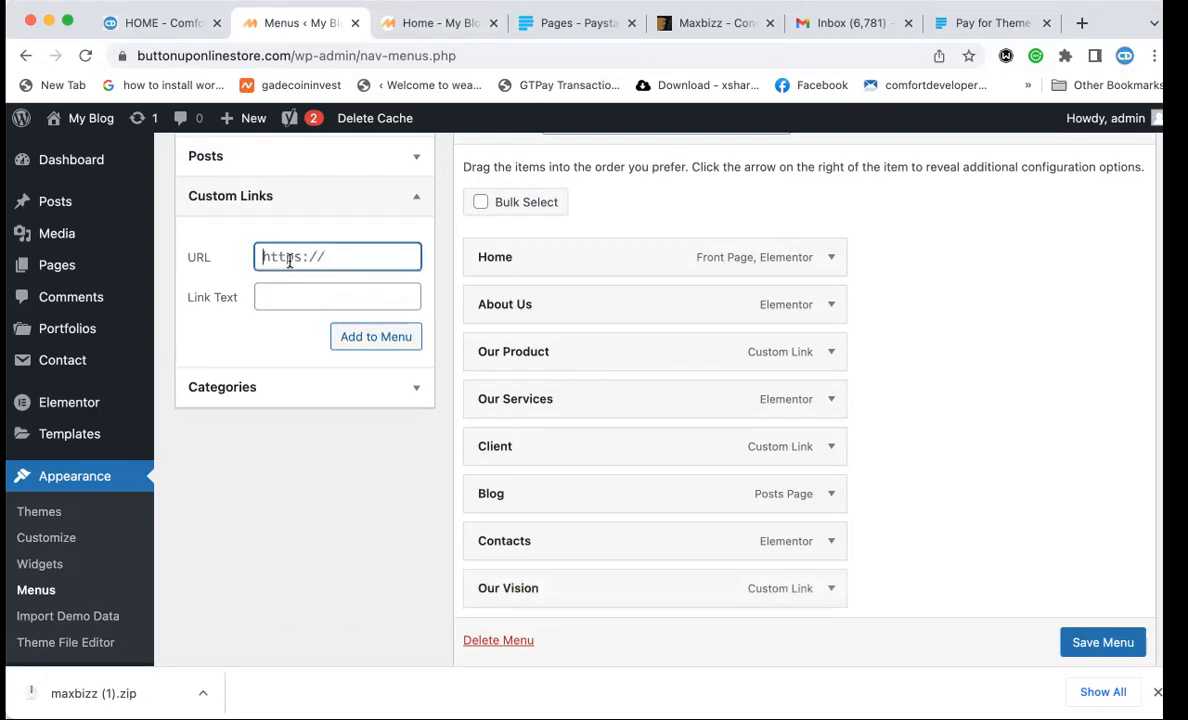
text(#)
key(Tab)
text(Our Mis)
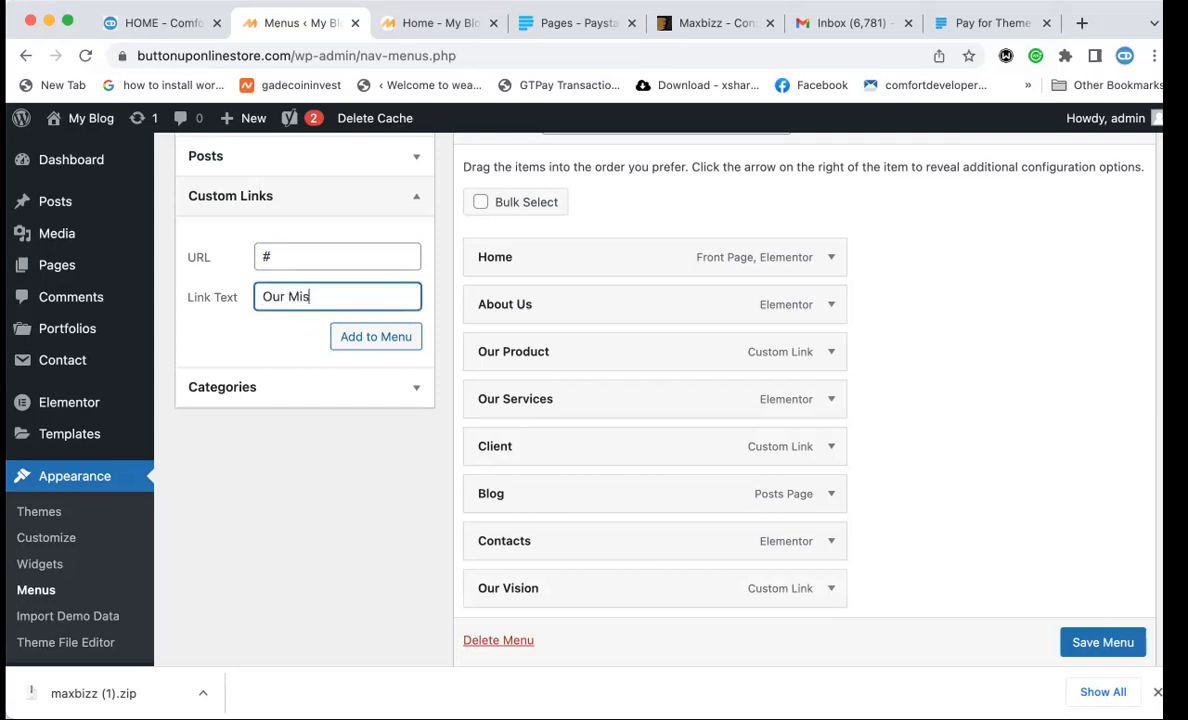
click(360, 344)
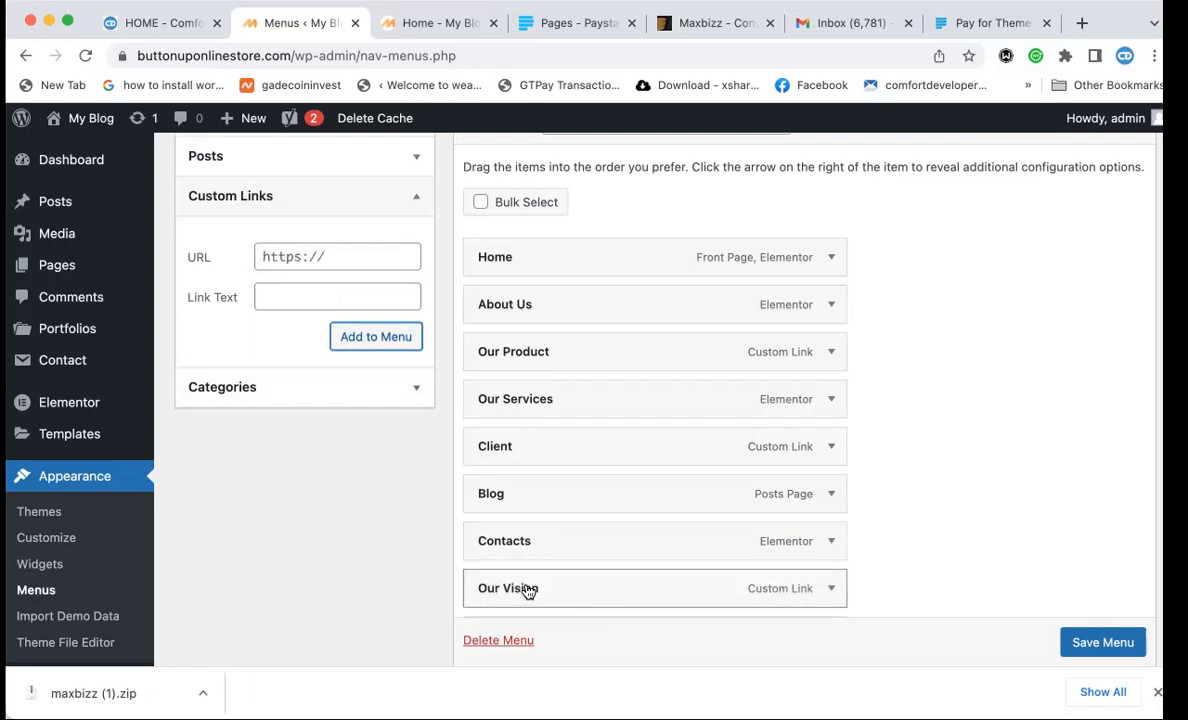
Indent Our Vision and Our Mission under About Us and save the Main Menu.
drag(528, 592, 562, 348)
scroll(538, 470, down, 3)
drag(536, 546, 572, 310)
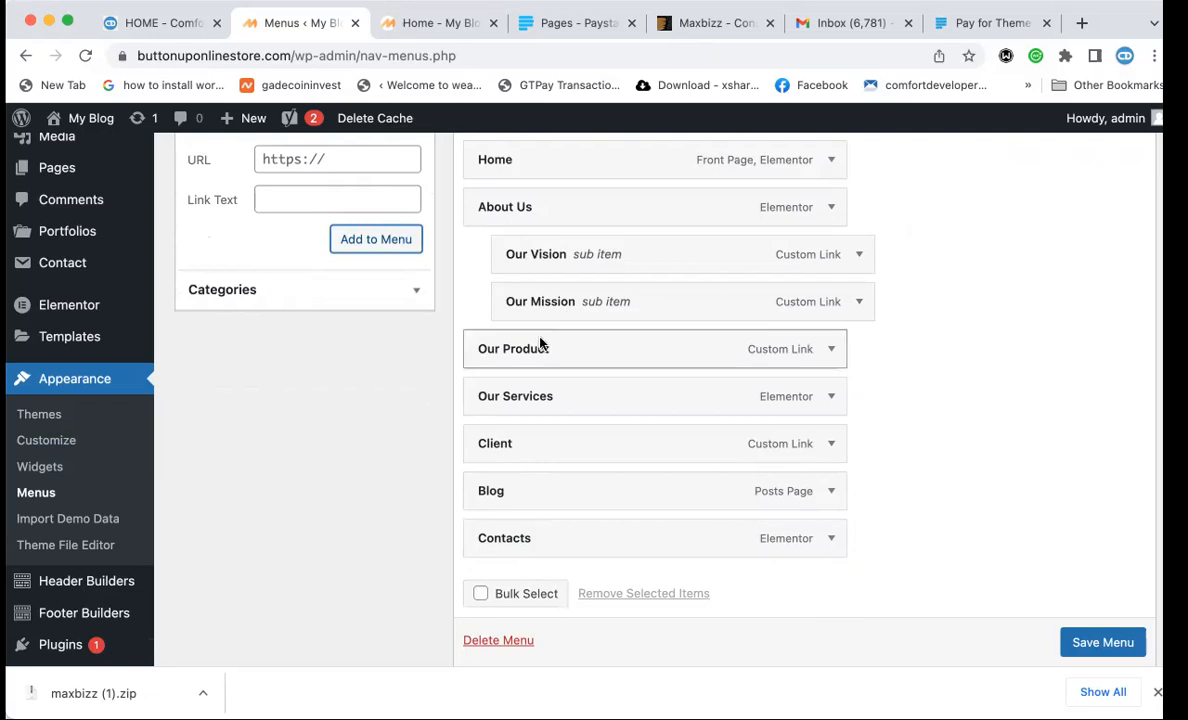
scroll(1071, 605, down, 3)
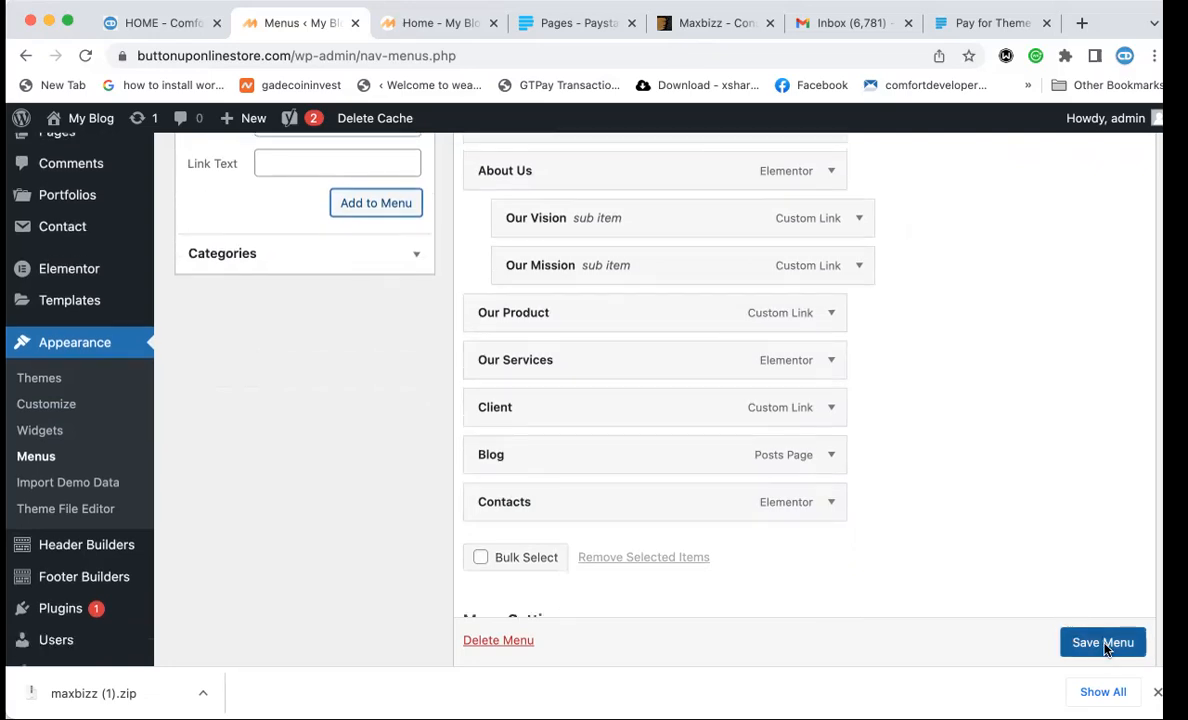
click(1104, 645)
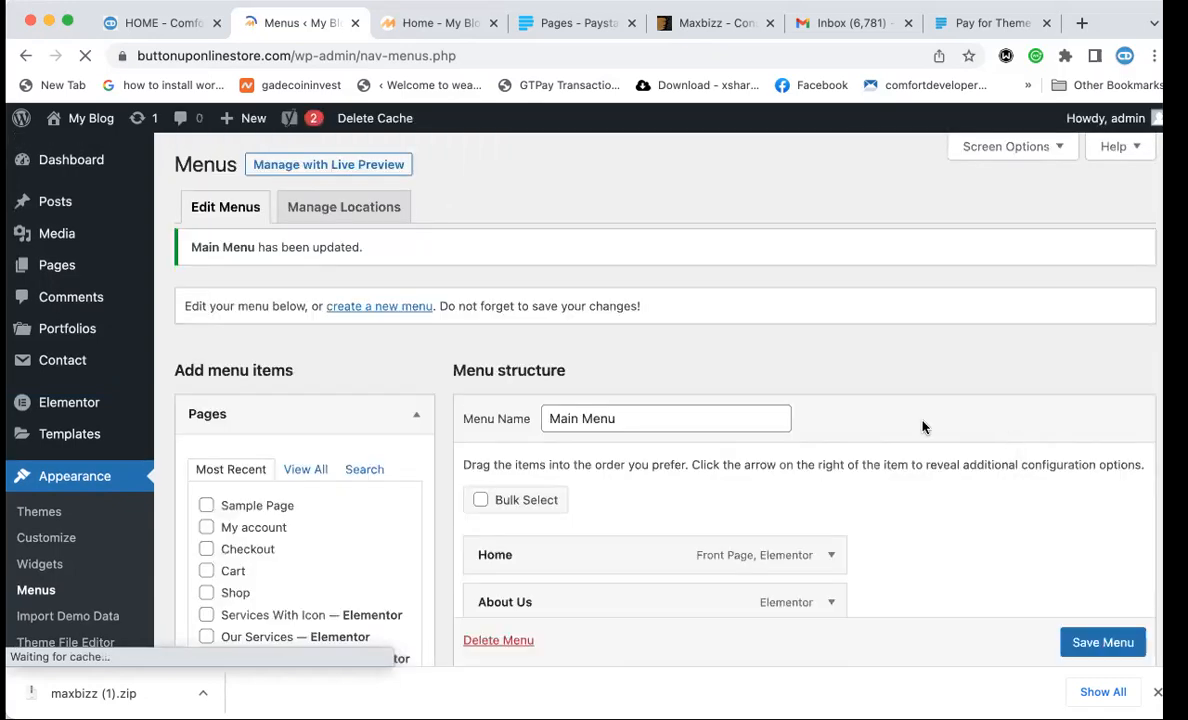
click(425, 22)
click(399, 56)
Reload the homepage and check that About Us drops down Our Vision and Our Mission.
key(Return)
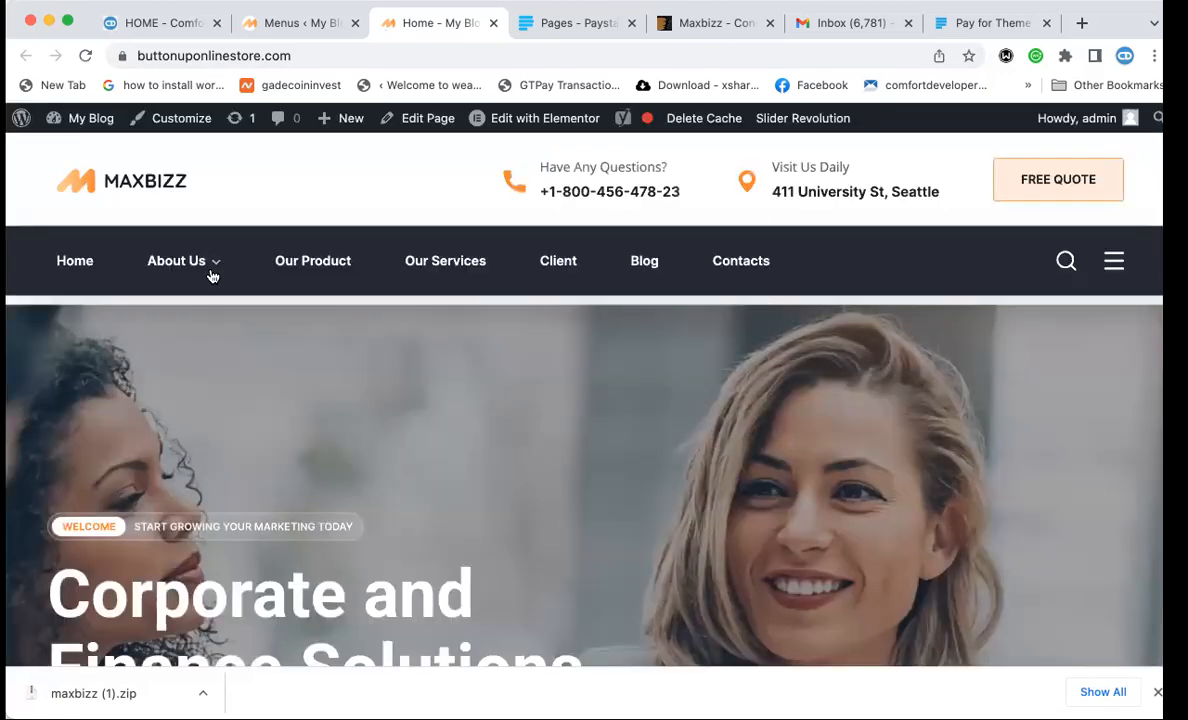
mouse_move(205, 258)
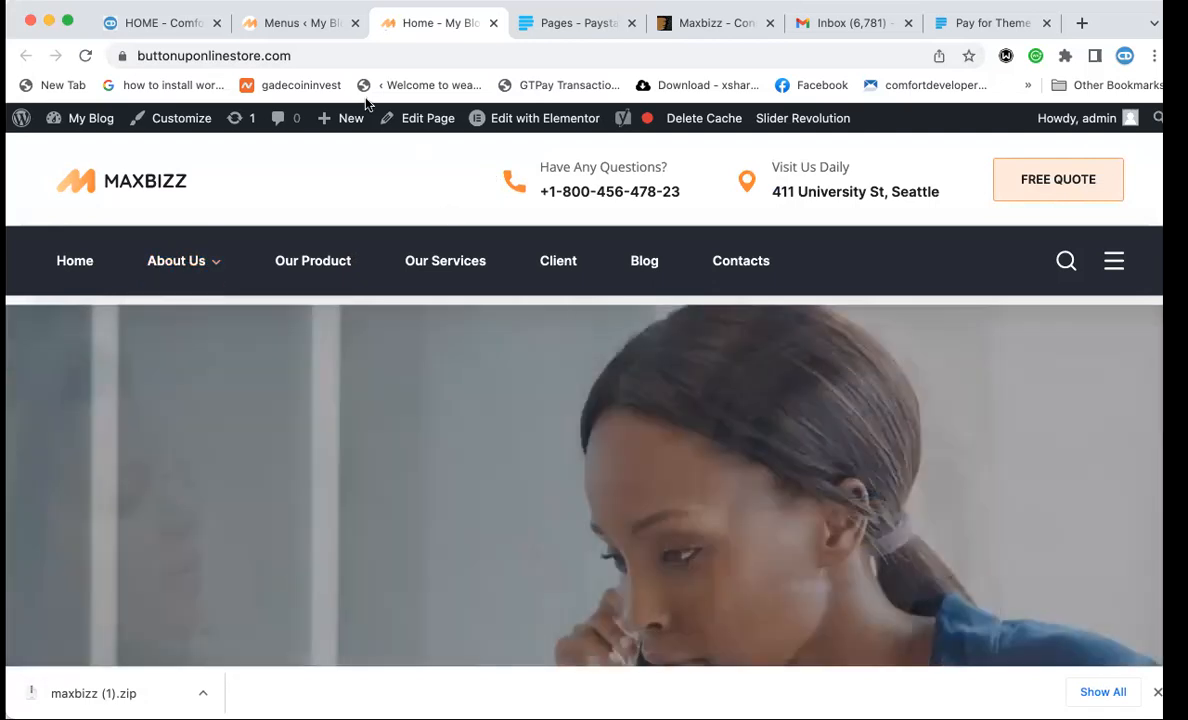
click(280, 28)
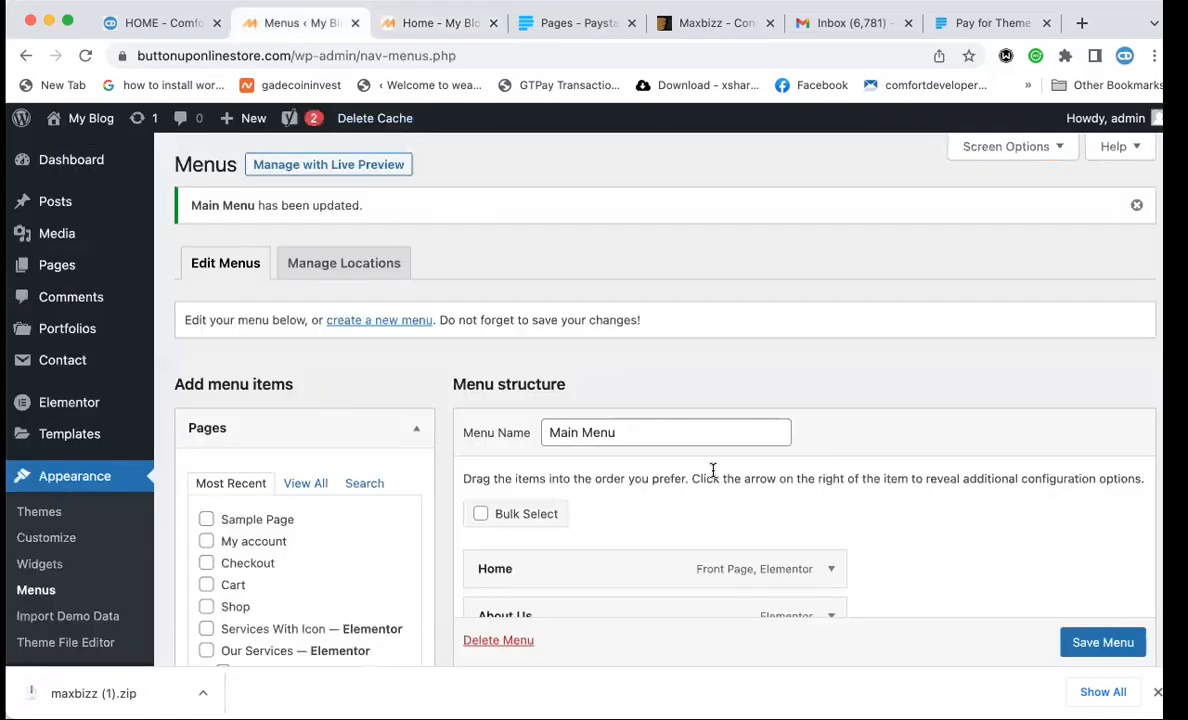
click(421, 35)
scroll(540, 395, down, 5)
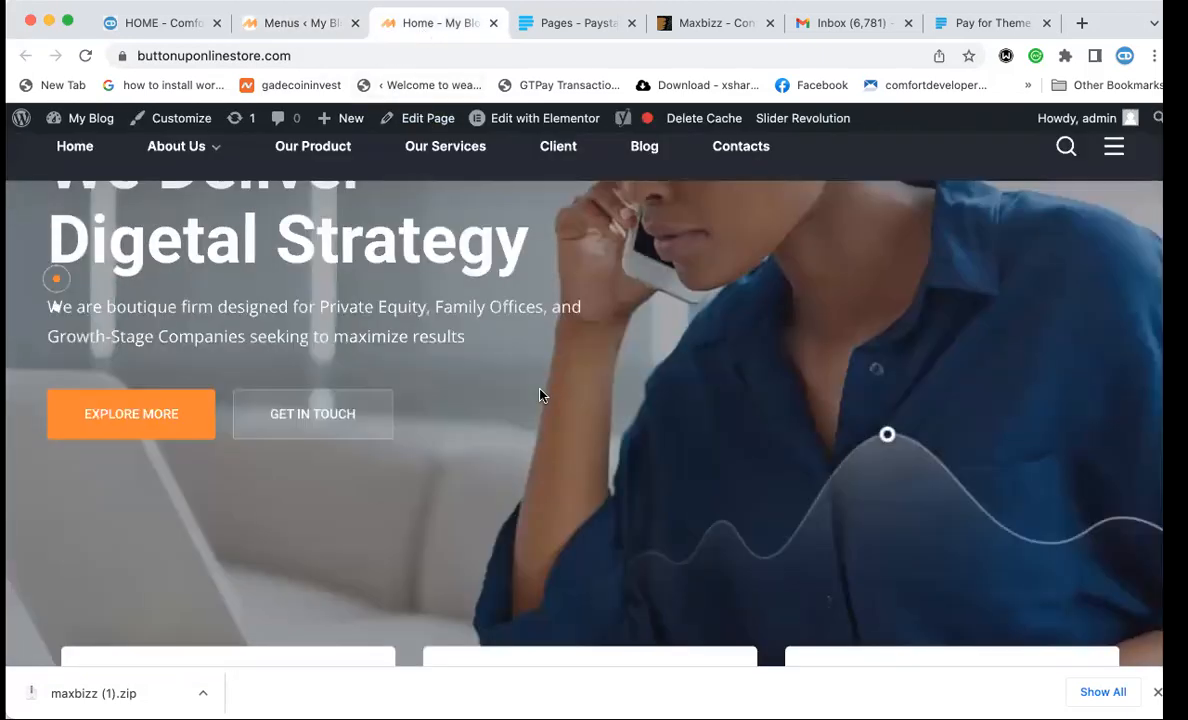
scroll(540, 395, up, 5)
click(407, 55)
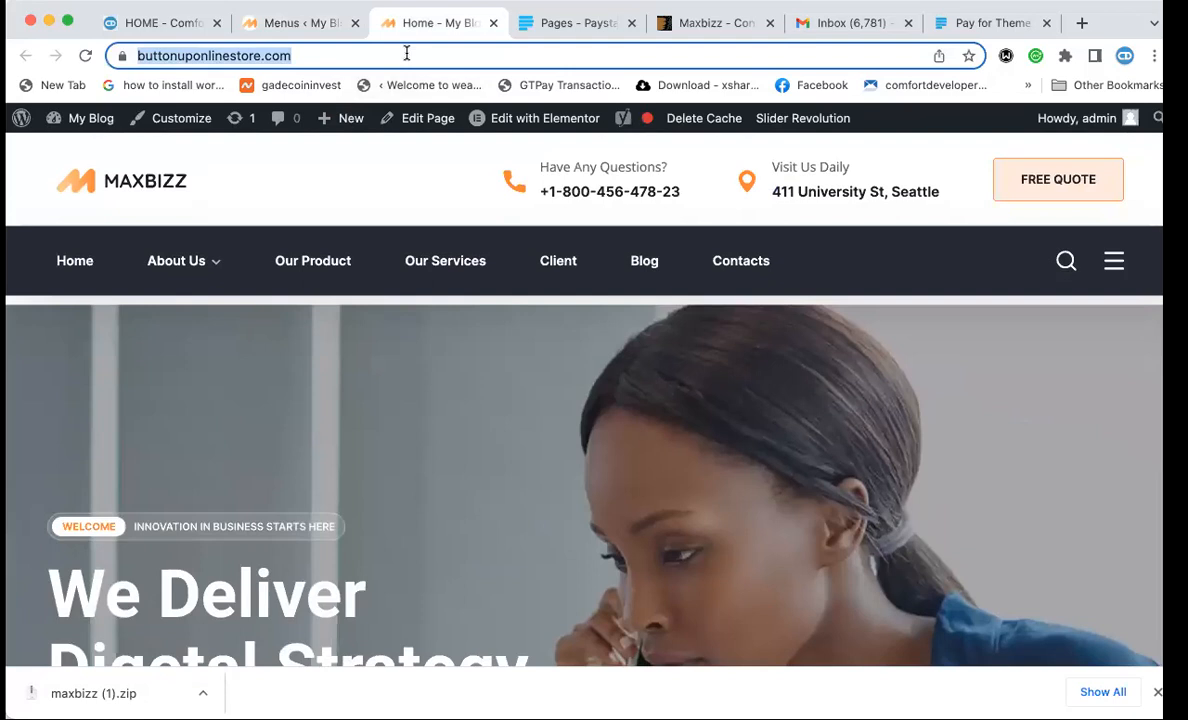
key(Return)
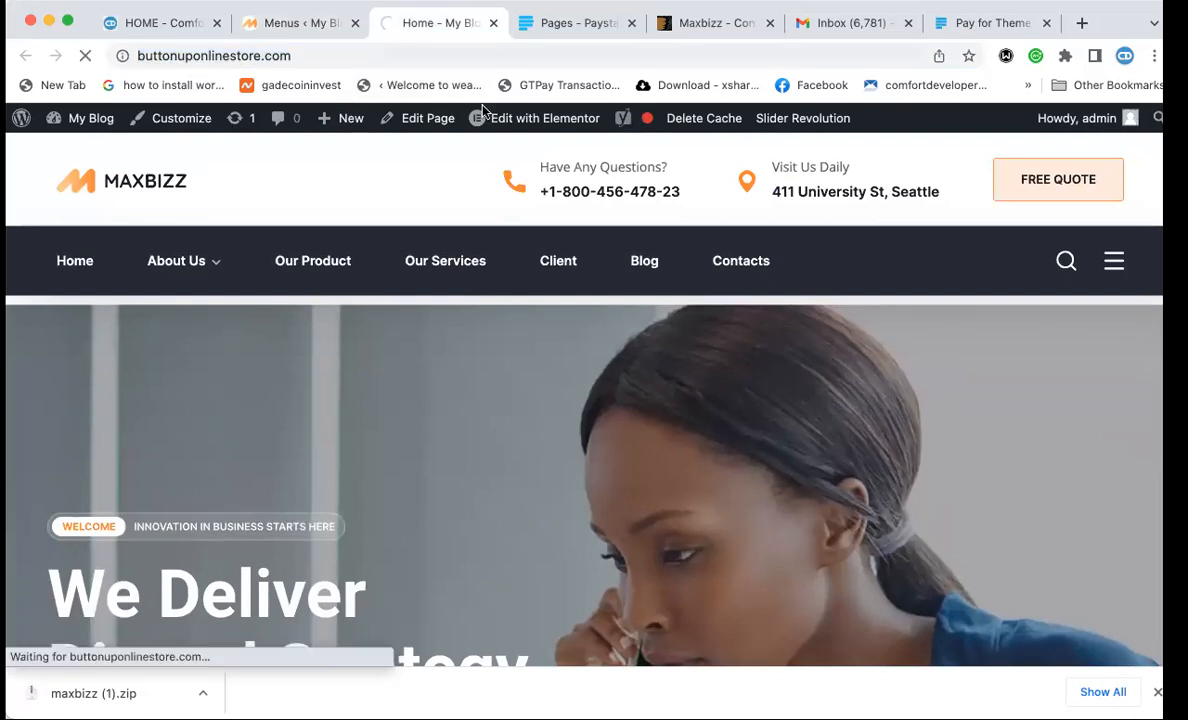
mouse_move(573, 135)
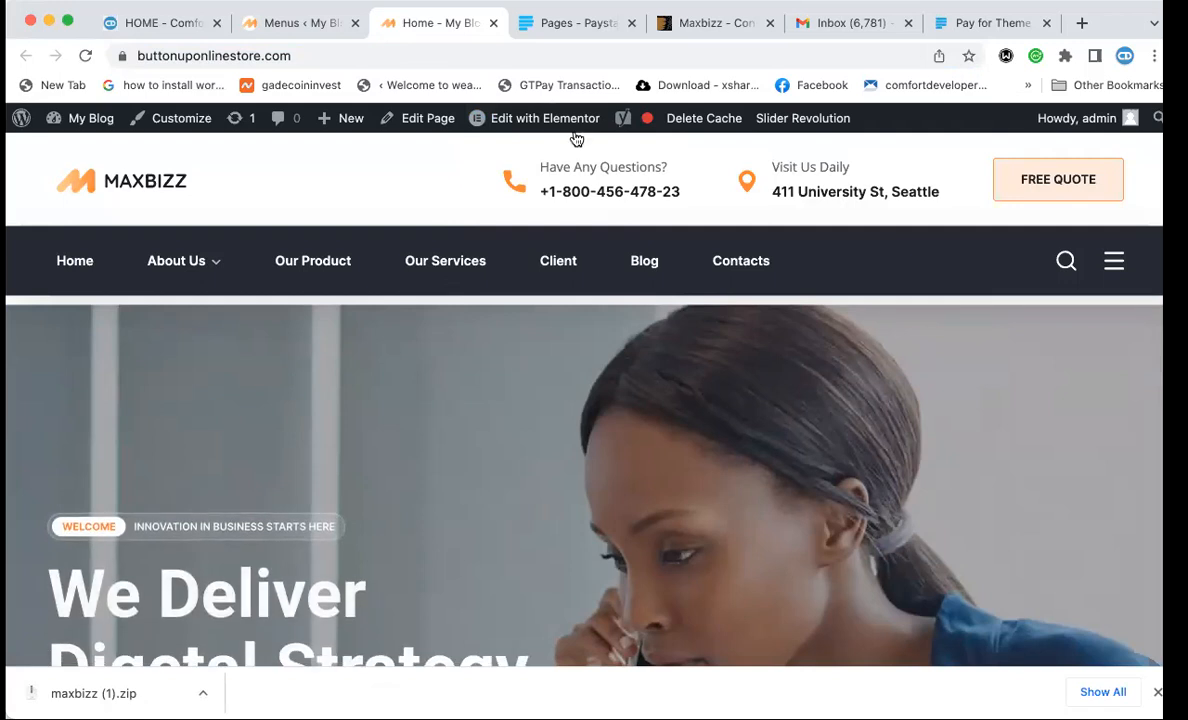
key(super+Tab)
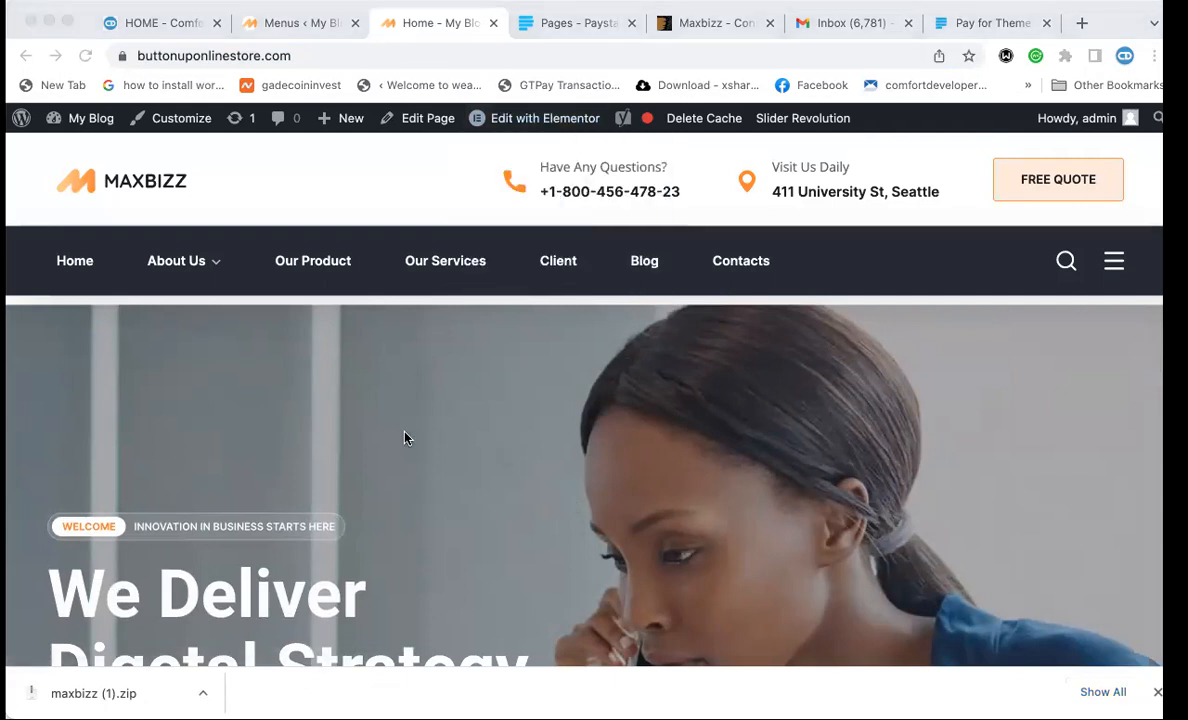
Scroll through the live Maxbizz homepage to review its header and content.
click(245, 466)
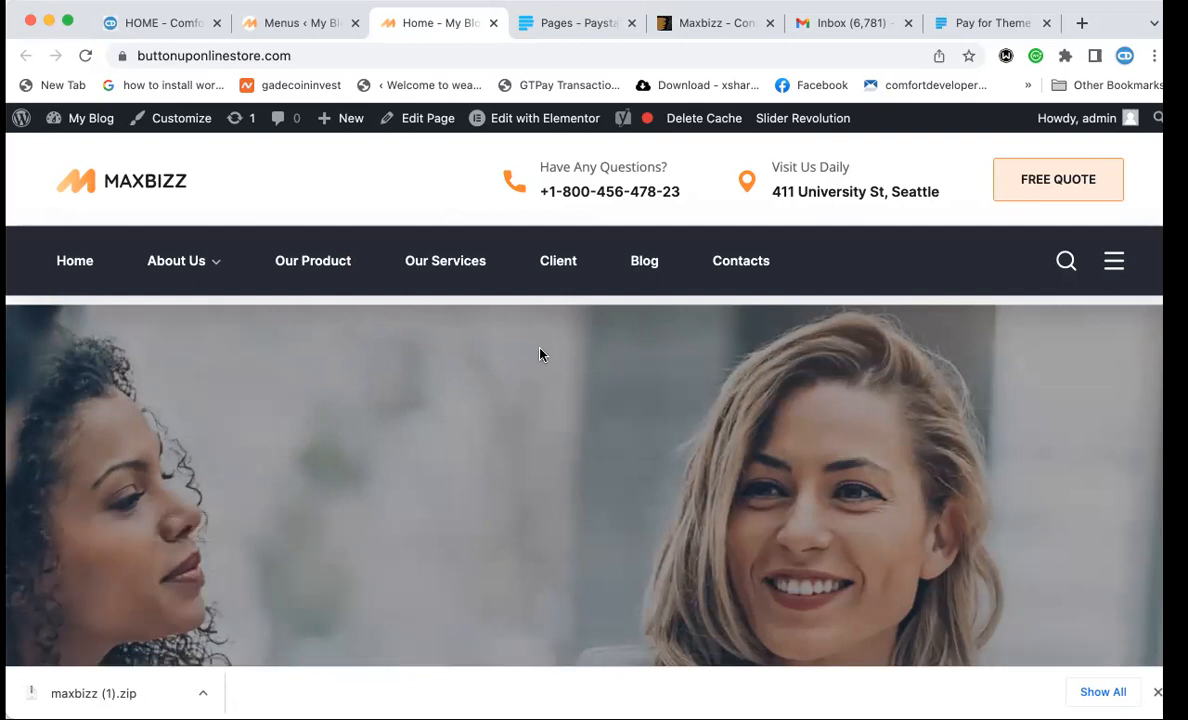
scroll(540, 355, down, 1)
scroll(540, 355, up, 1)
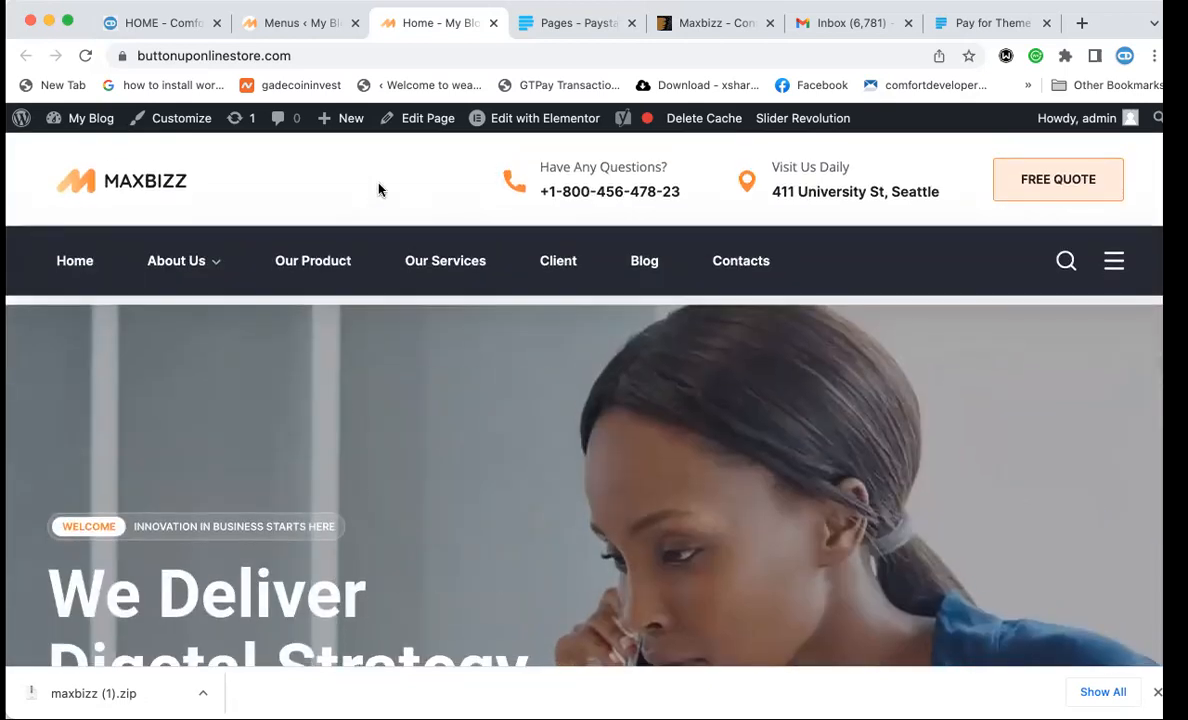
mouse_move(558, 123)
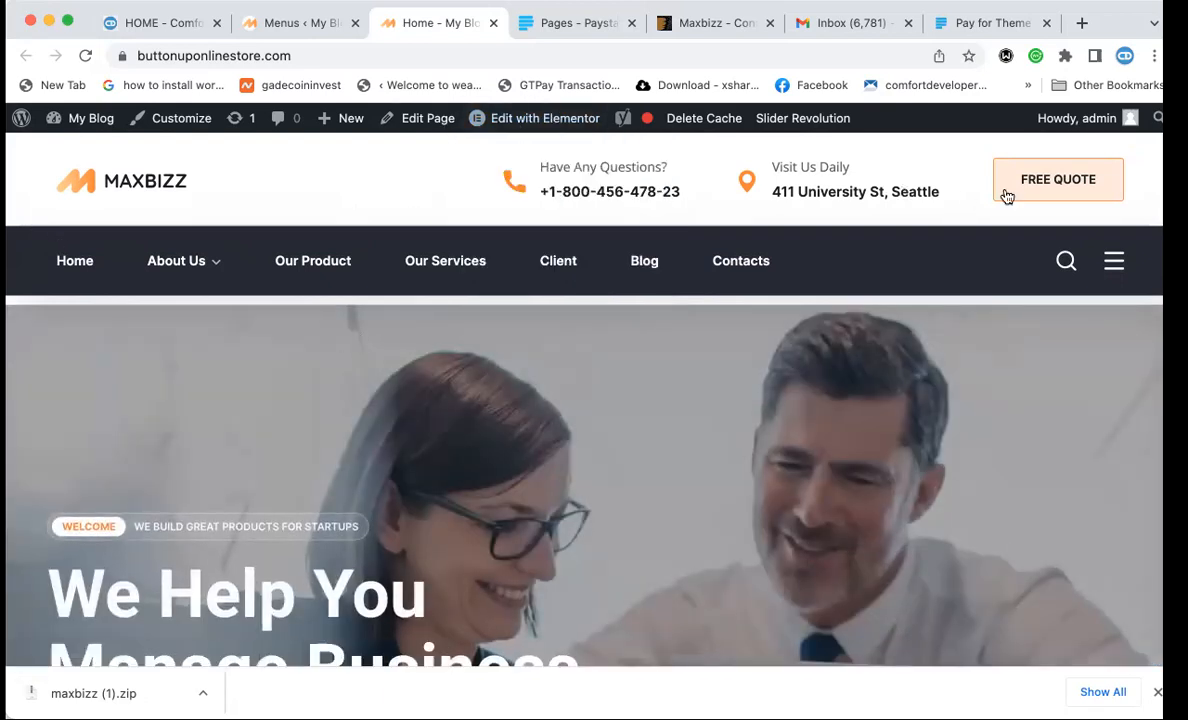
mouse_move(155, 246)
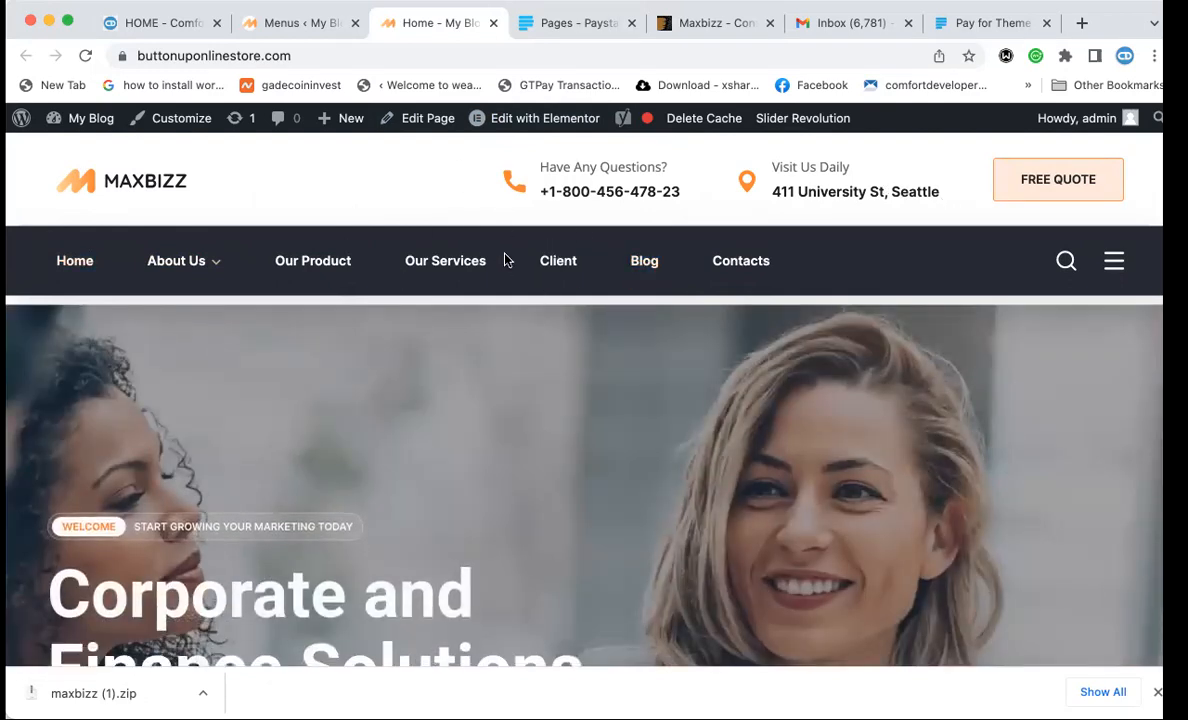
scroll(504, 257, down, 5)
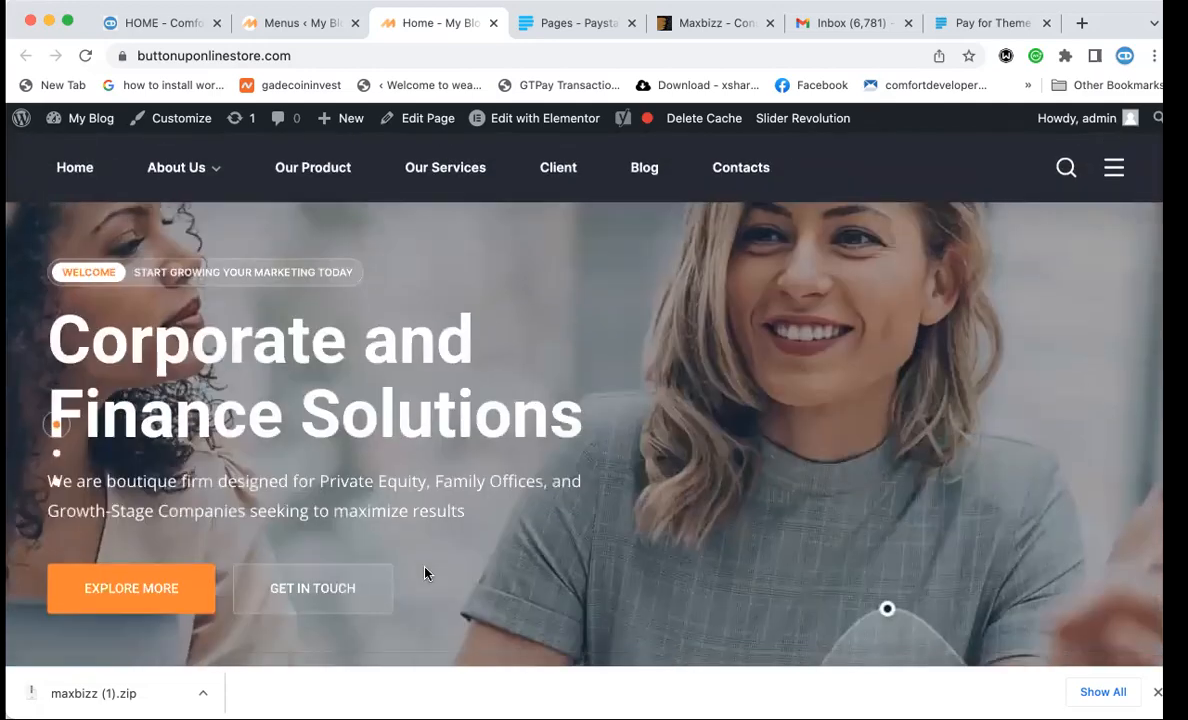
scroll(424, 563, down, 5)
scroll(424, 570, down, 15)
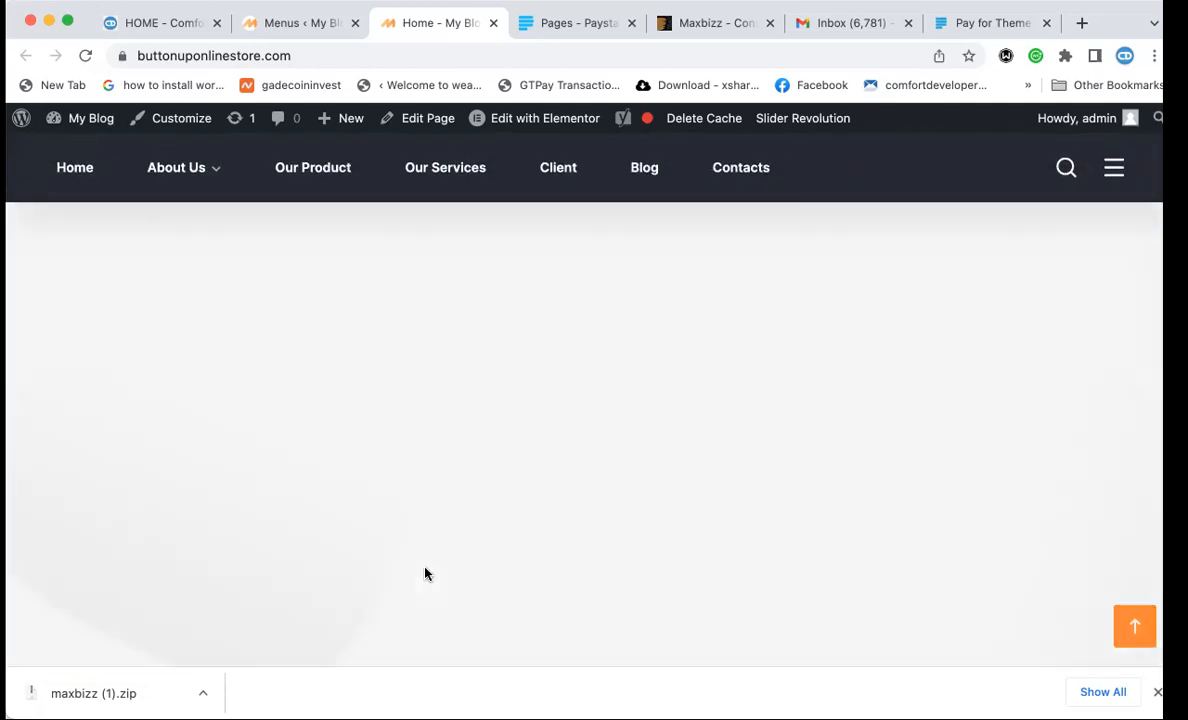
scroll(424, 565, down, 10)
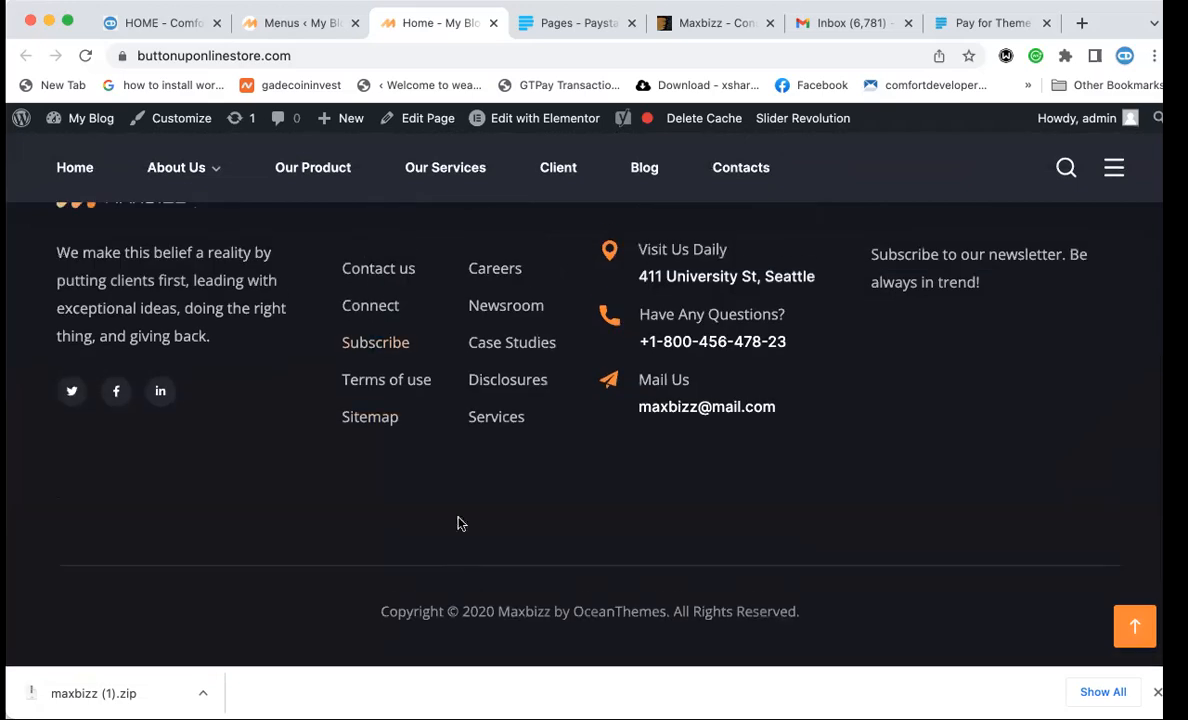
scroll(460, 477, up, 15)
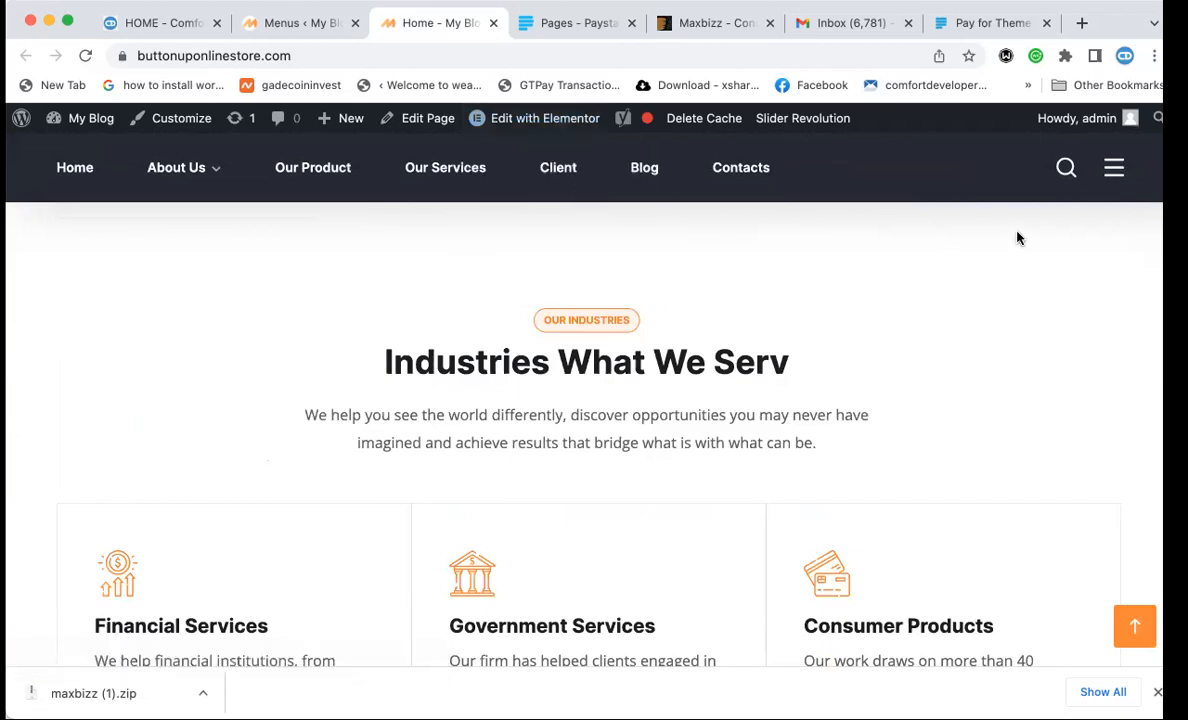
Open the Header 1 template from Edit with Elementor in the admin bar.
mouse_move(490, 120)
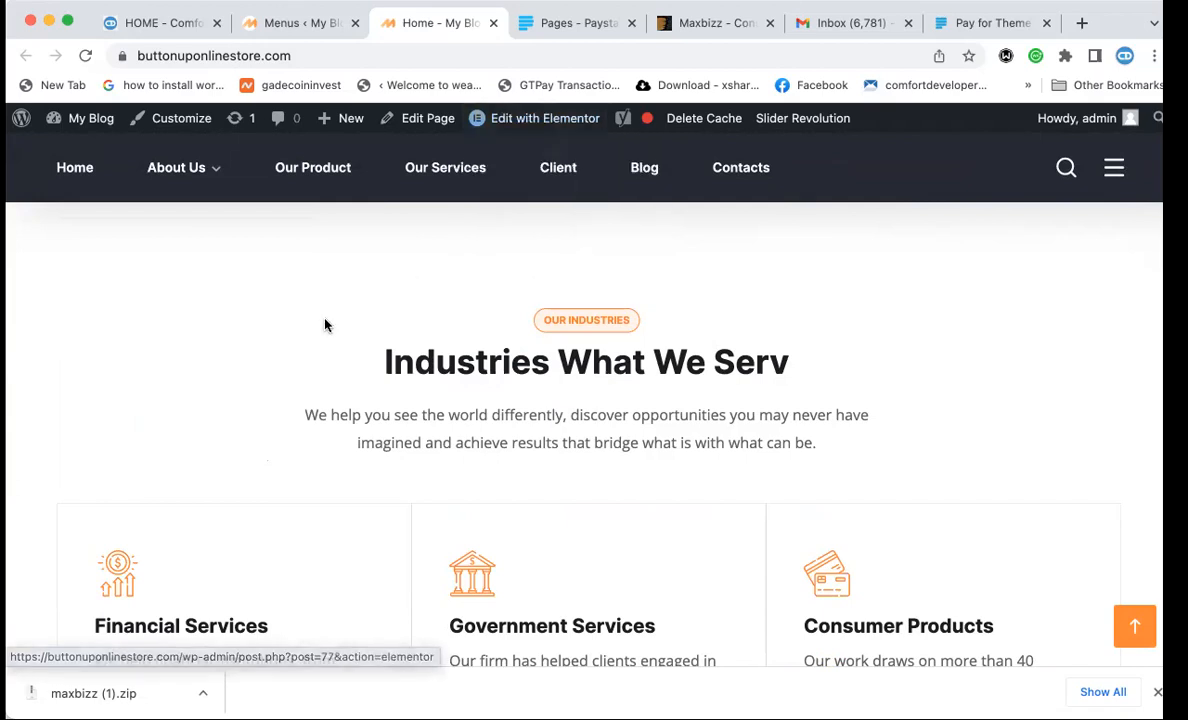
scroll(310, 300, down, 10)
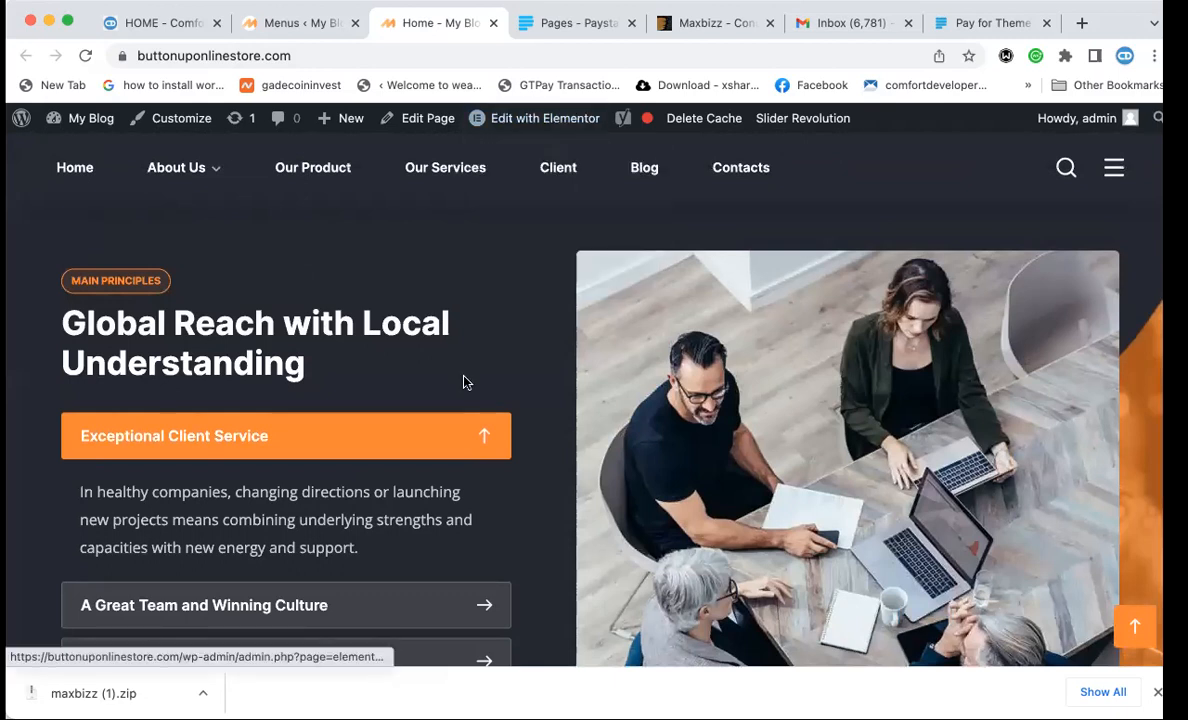
scroll(464, 384, up, 4)
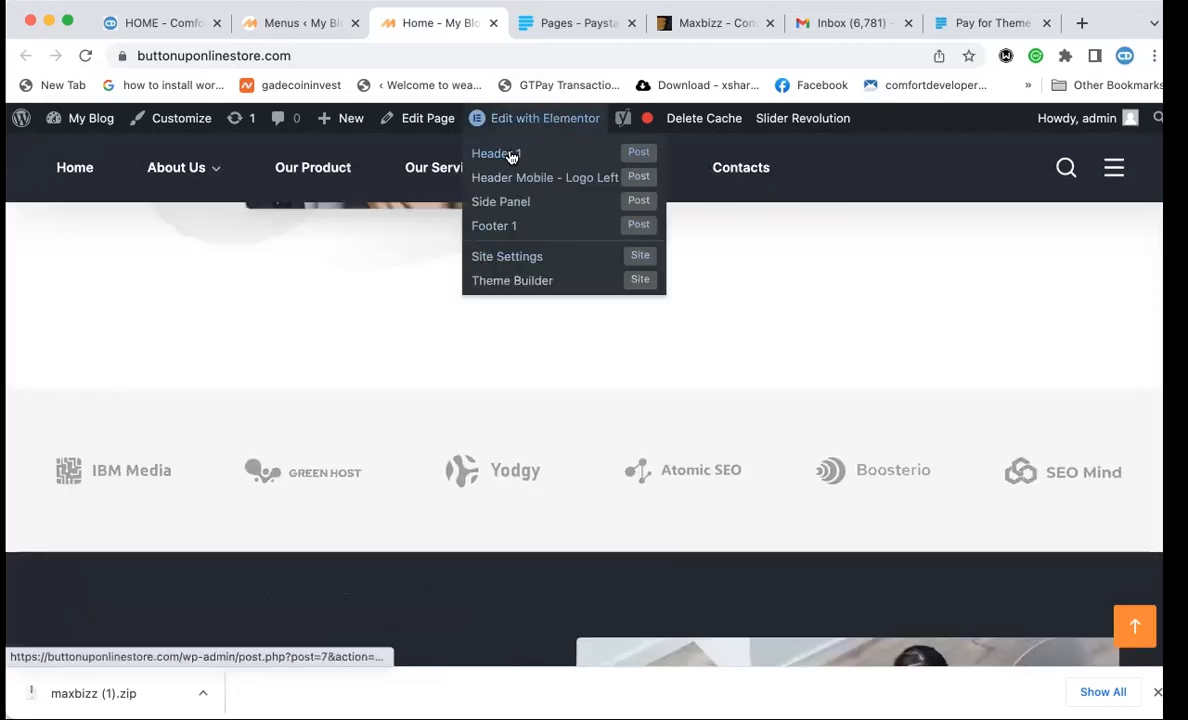
click(511, 156)
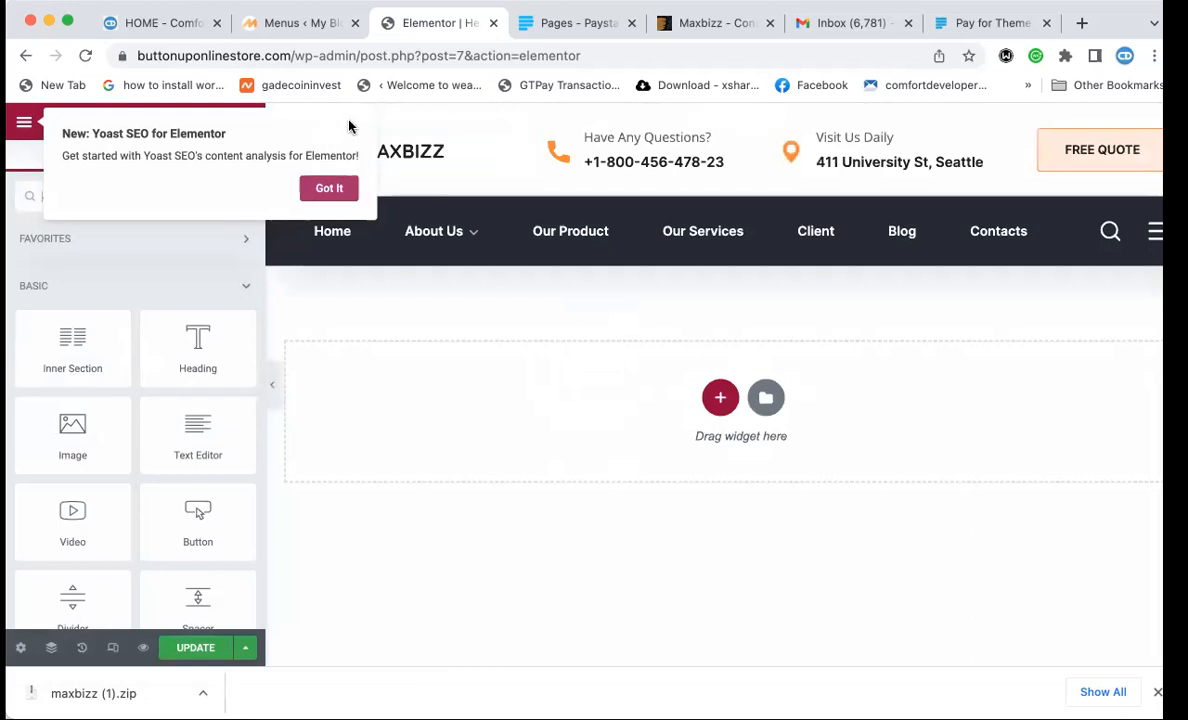
Dismiss the Yoast SEO popup with Got It once Elementor loads.
click(329, 188)
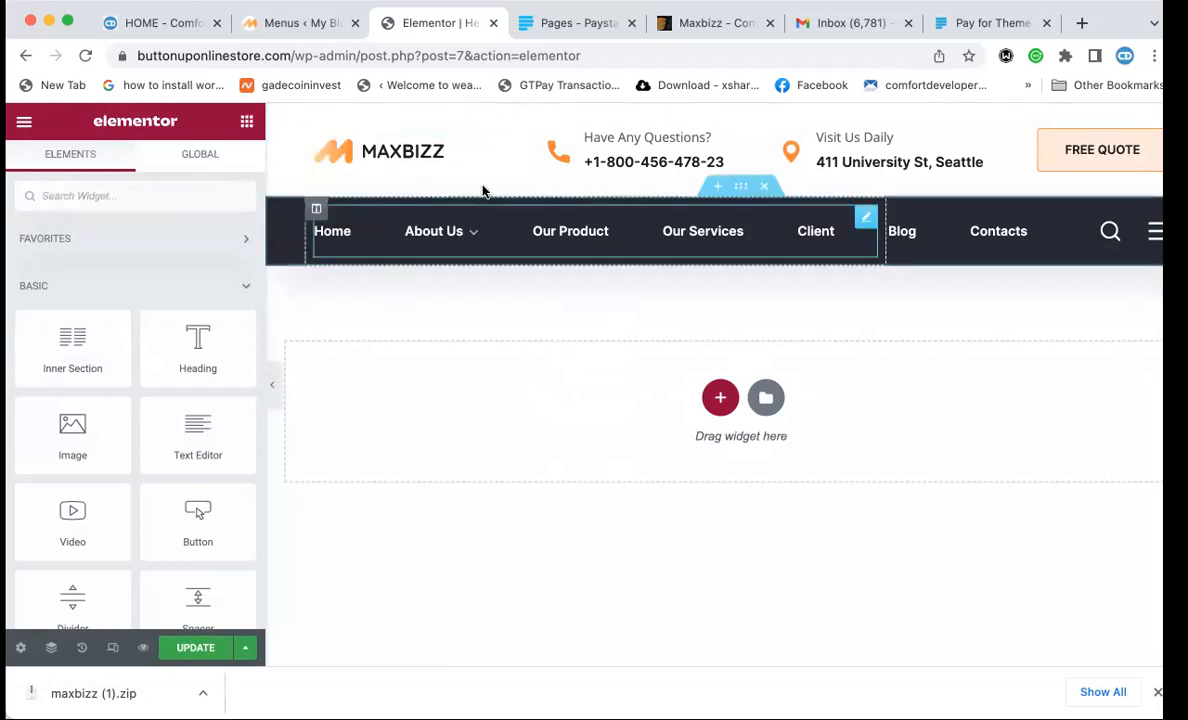
Replace the placeholder phone in the 'Have Any Questions?' box with the company number and update.
click(615, 137)
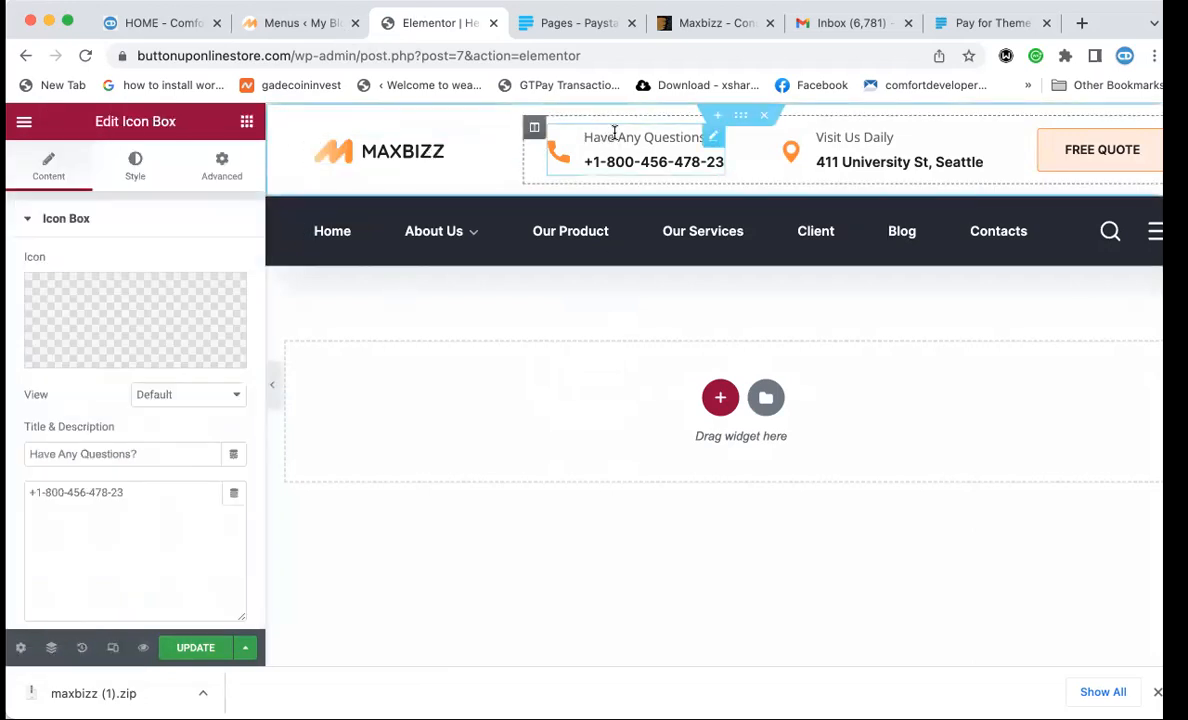
double_click(627, 137)
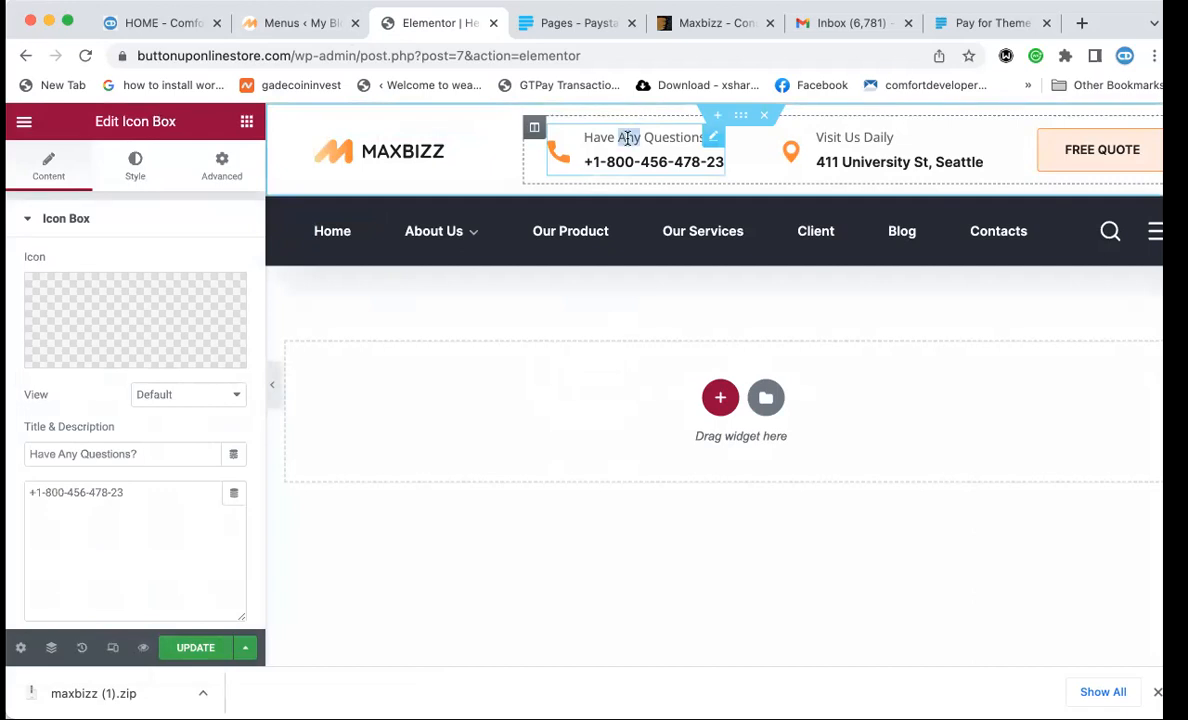
double_click(104, 455)
drag(131, 489, 22, 497)
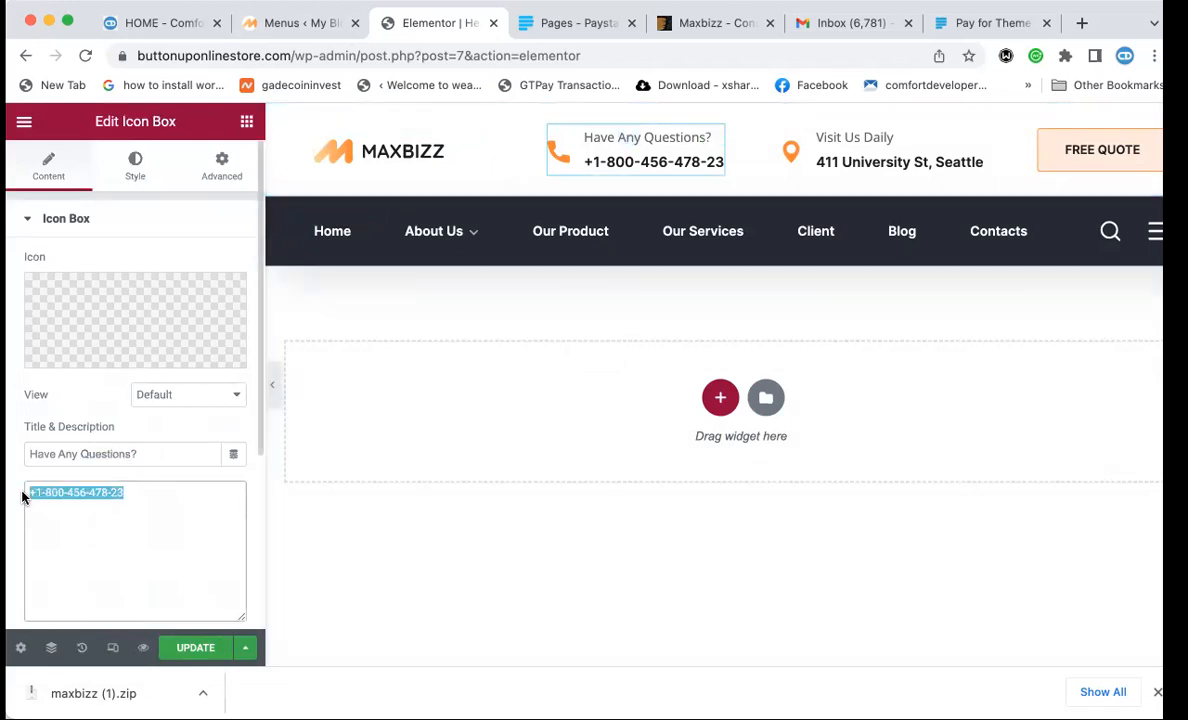
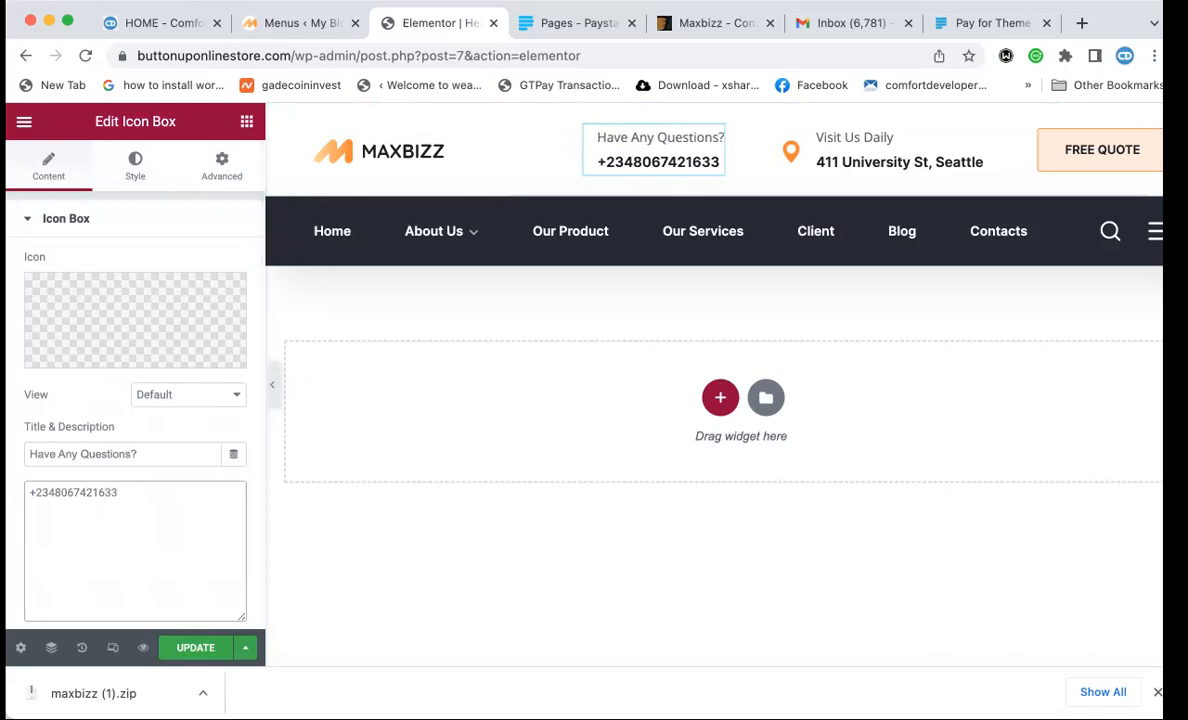
click(191, 649)
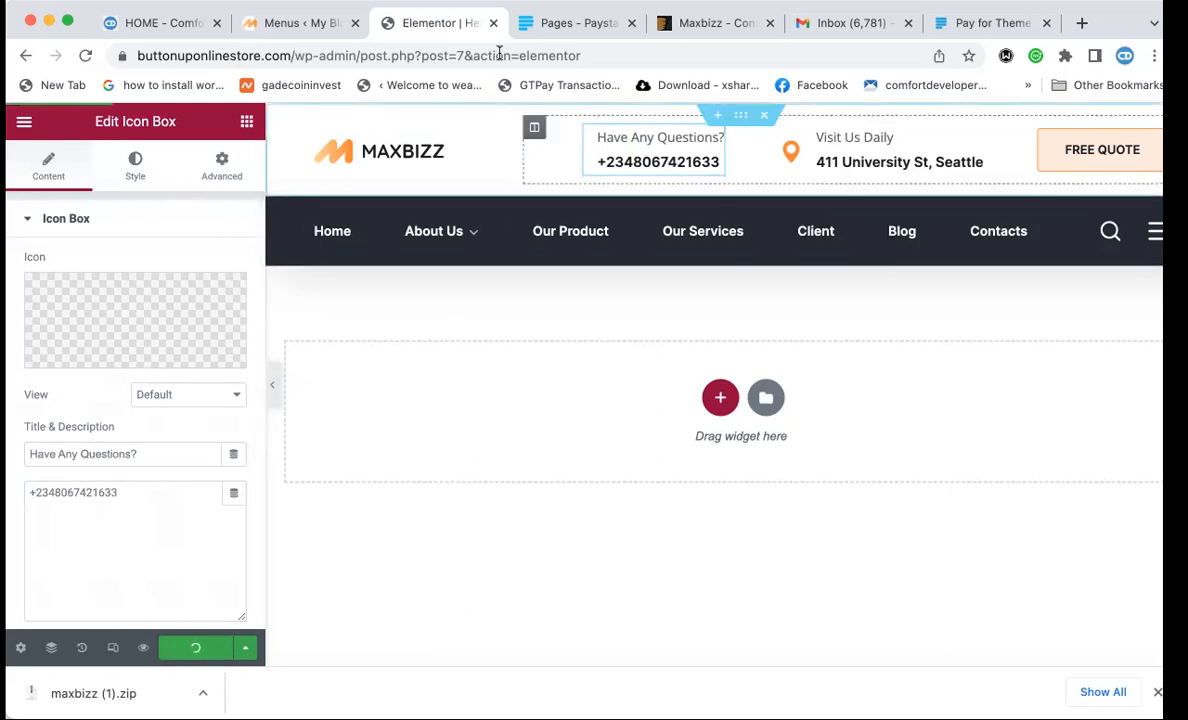
click(168, 22)
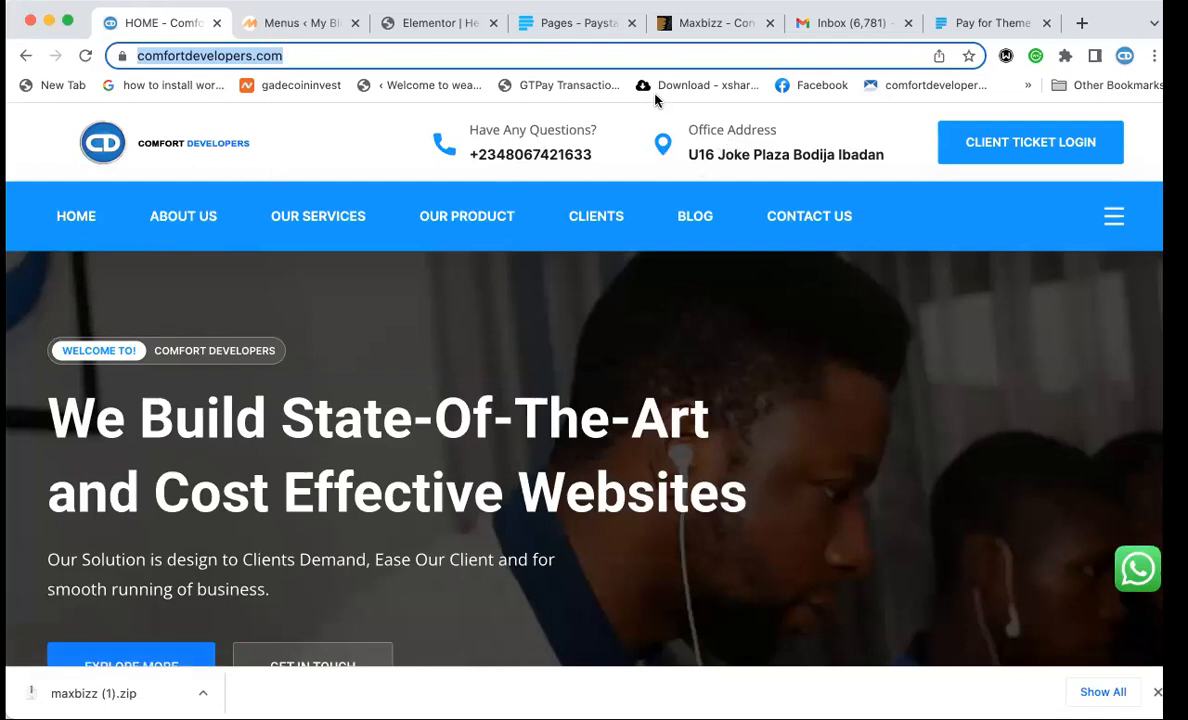
Swap the Seattle address in the 'Visit Us Daily' box for the company's office address and update.
click(430, 20)
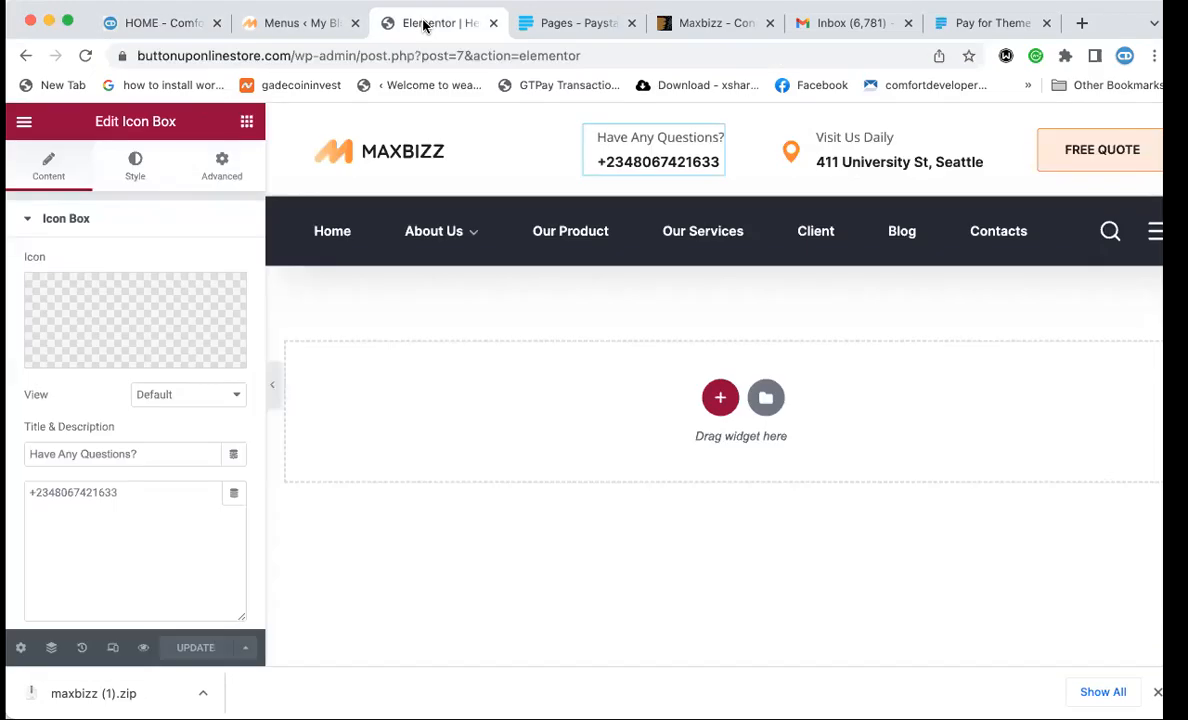
click(843, 158)
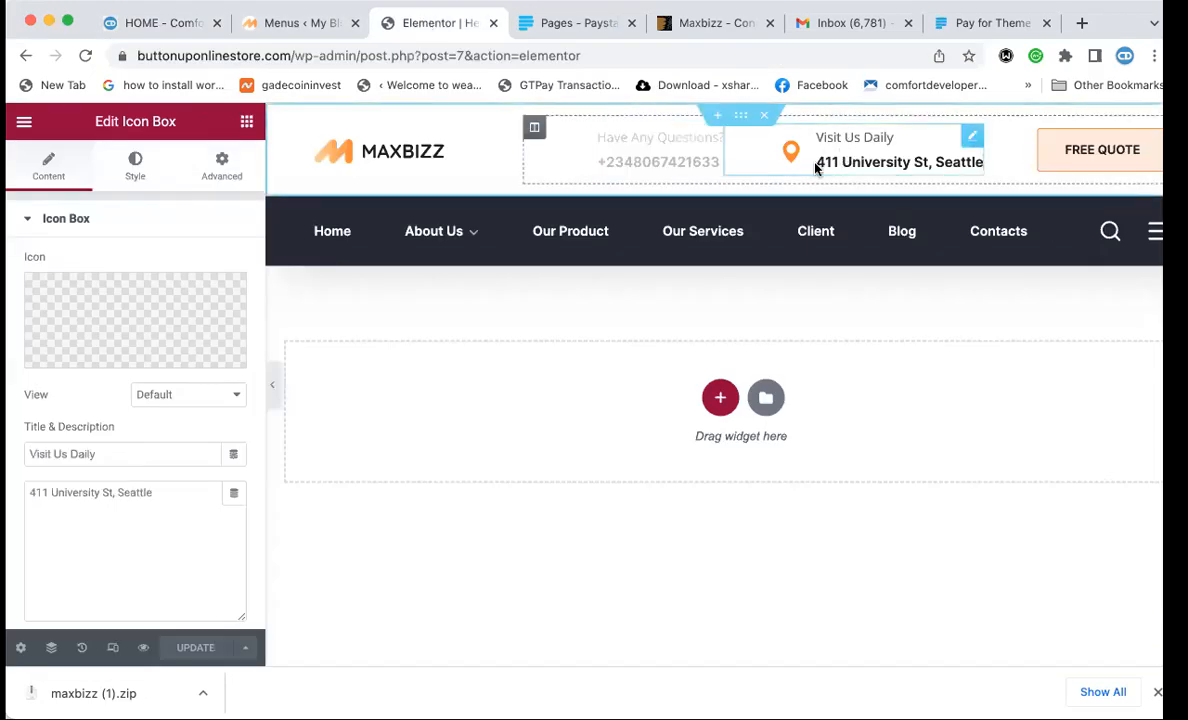
double_click(828, 160)
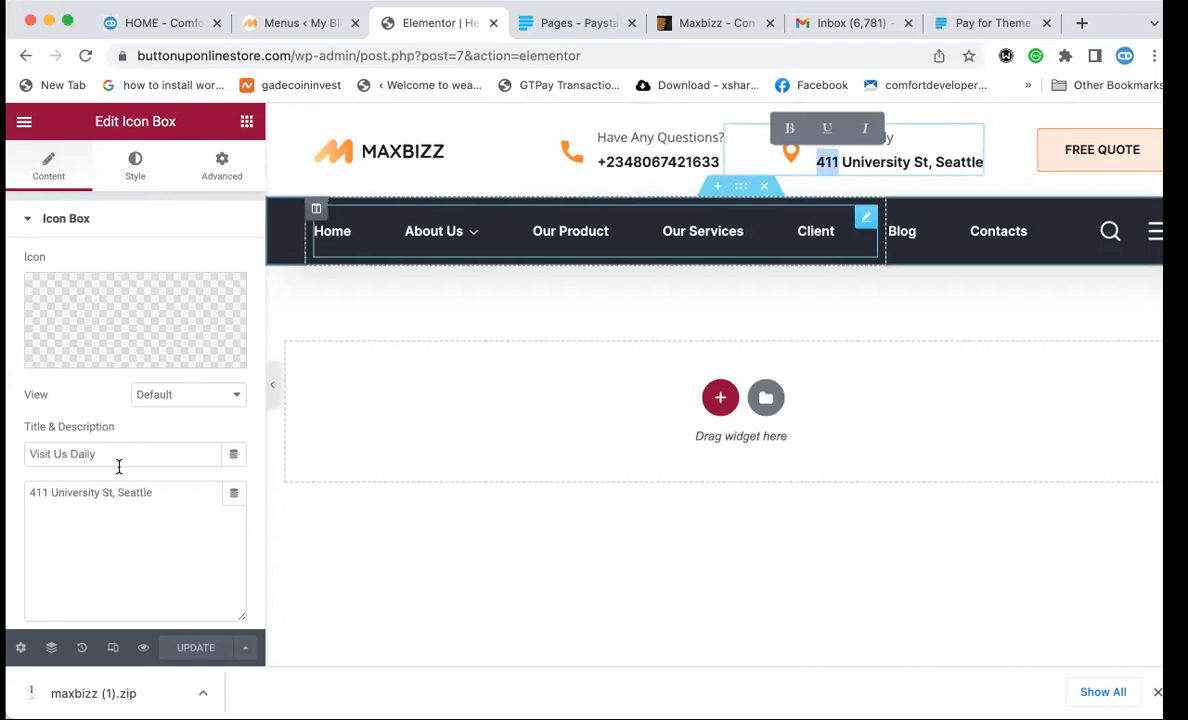
triple_click(100, 503)
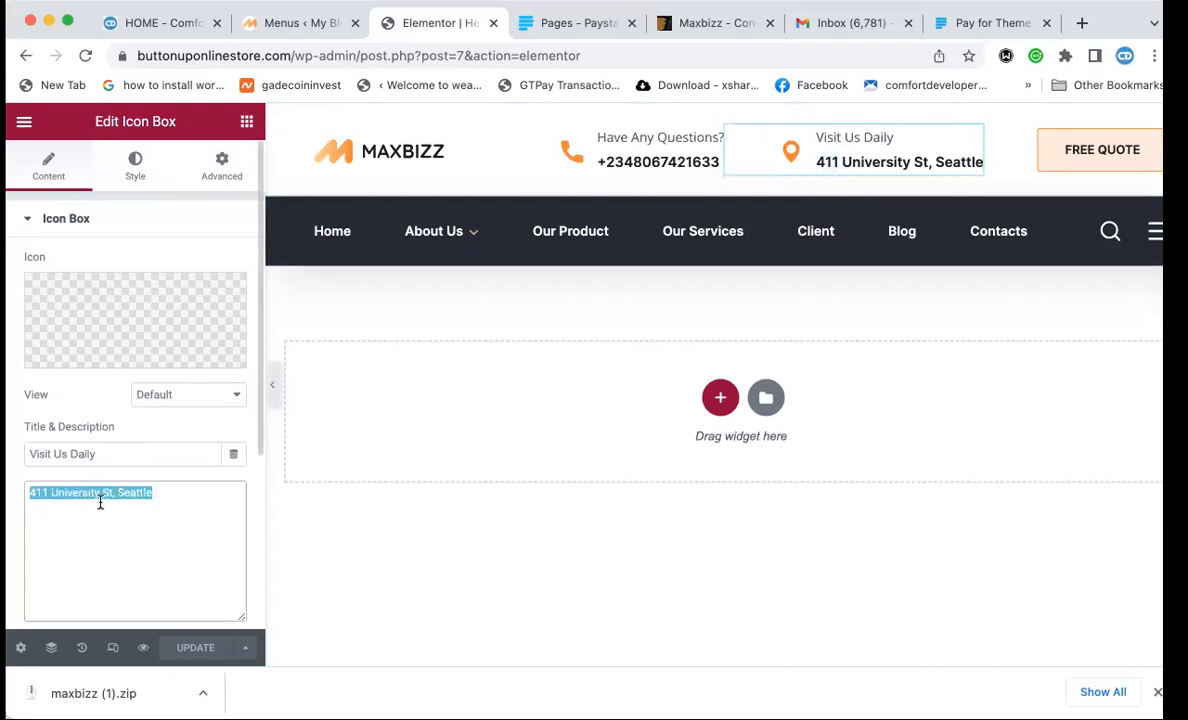
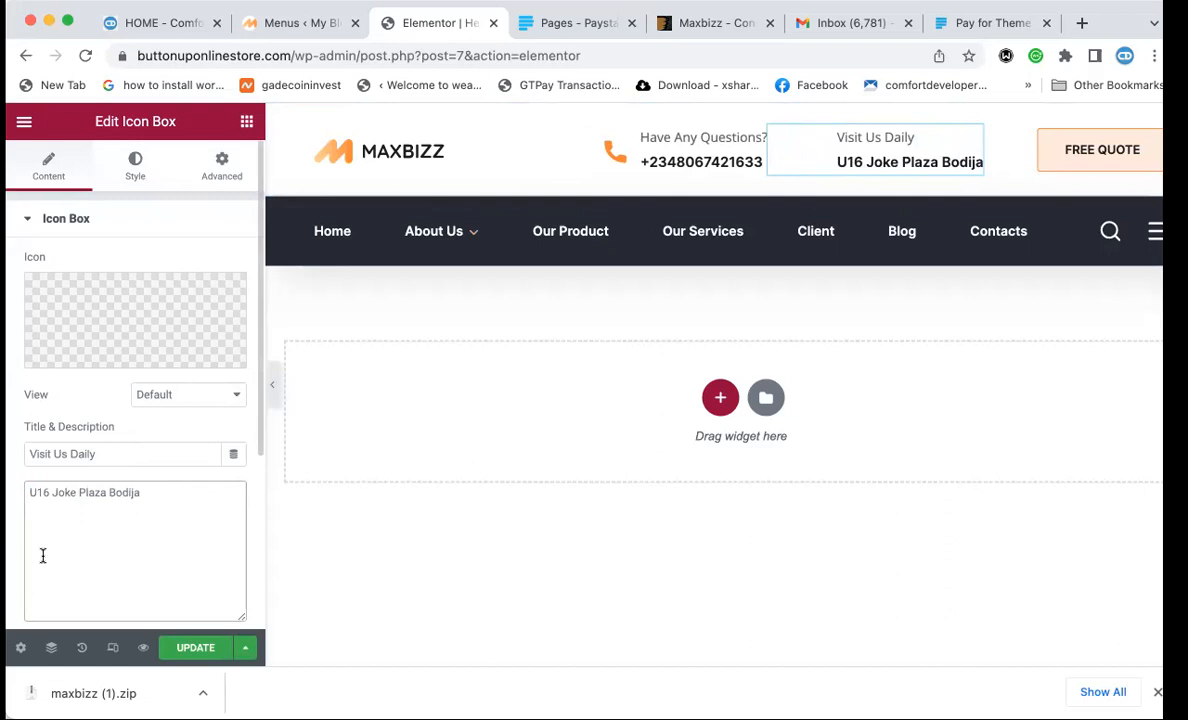
click(193, 647)
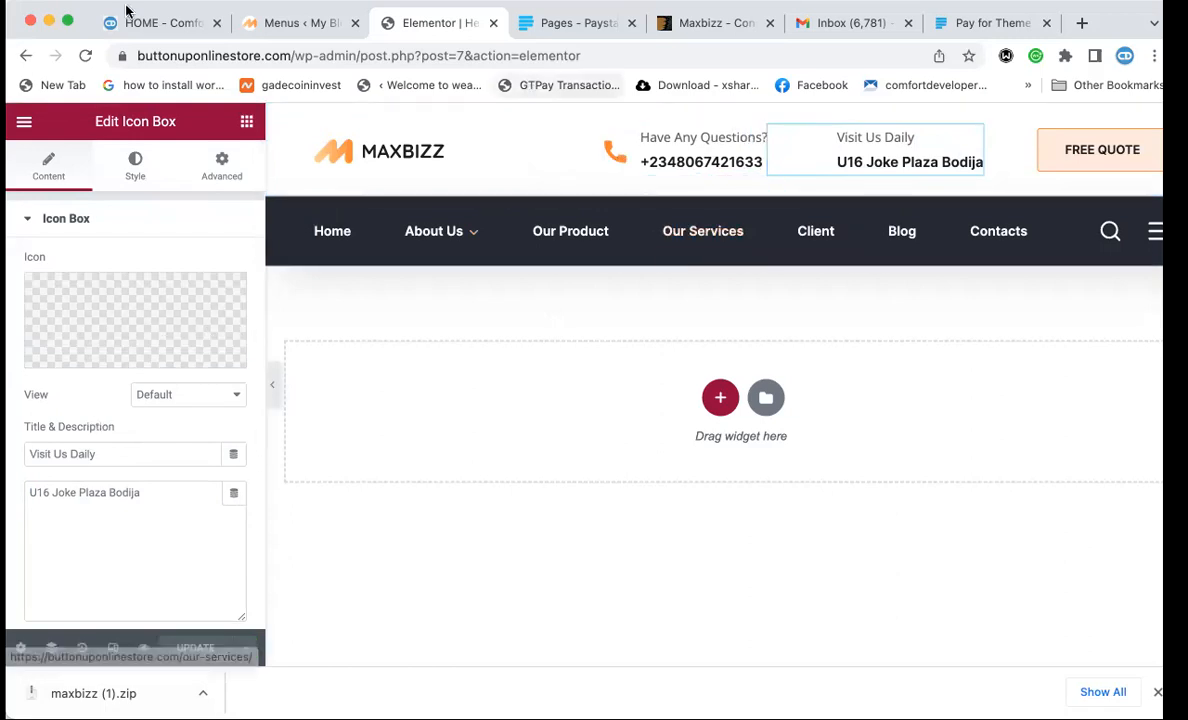
click(159, 21)
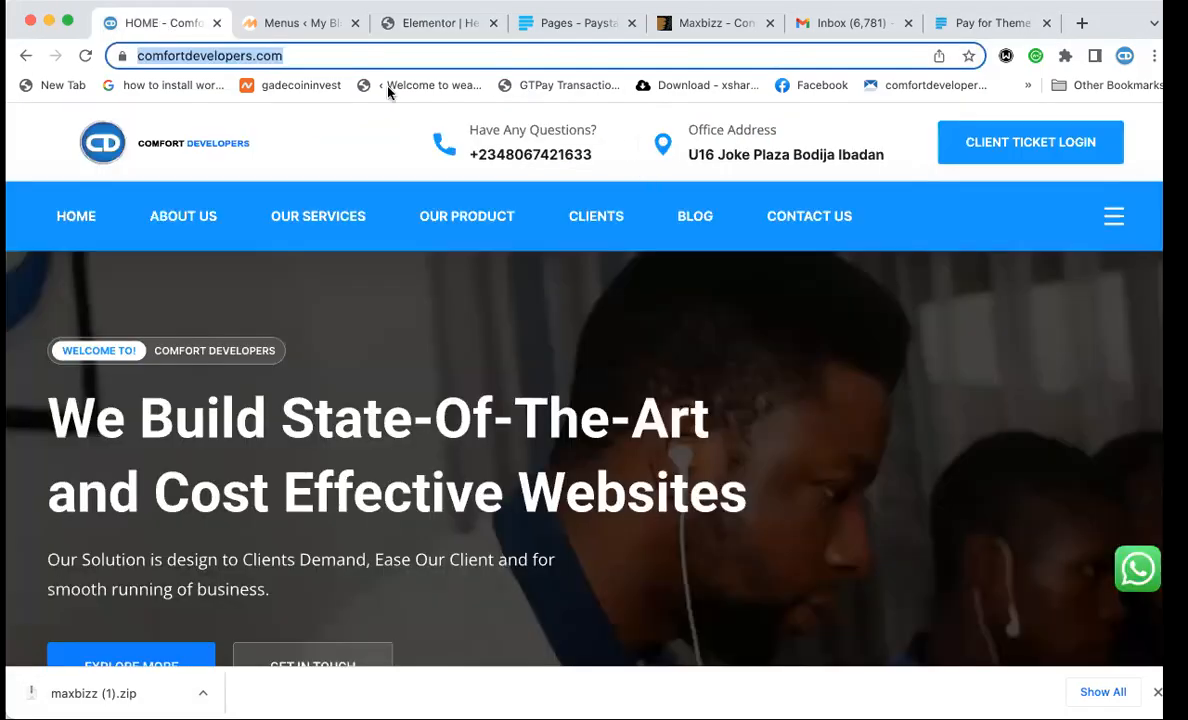
click(420, 22)
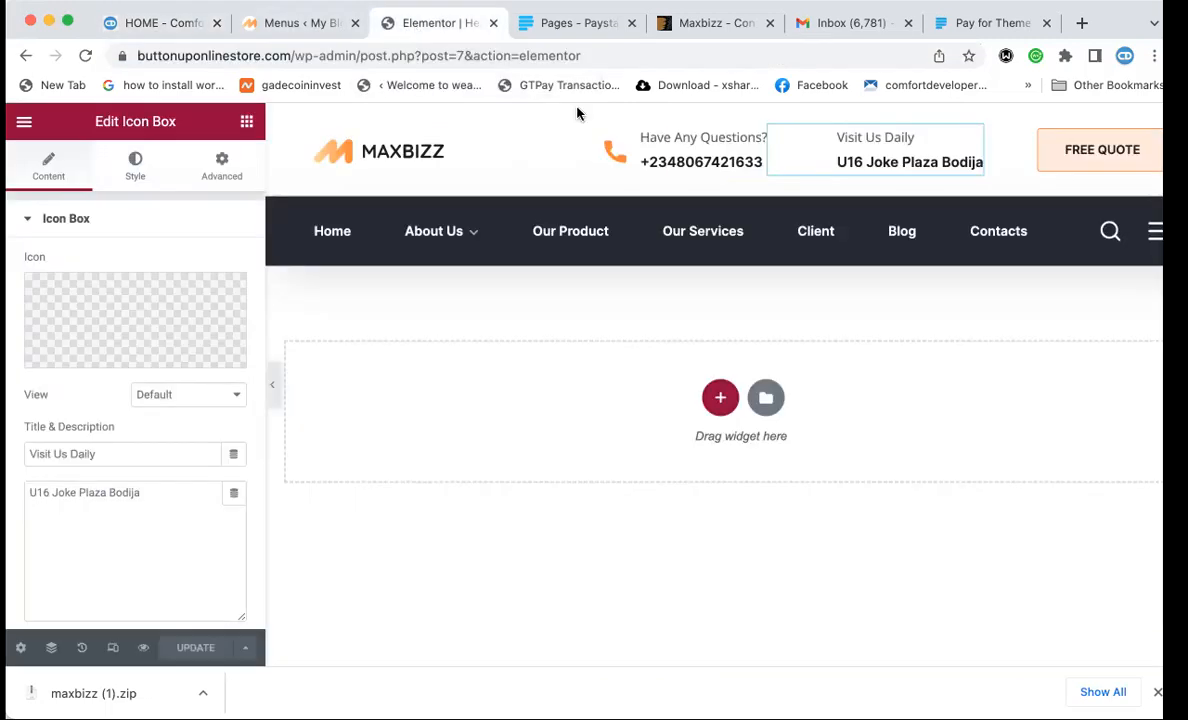
mouse_move(153, 317)
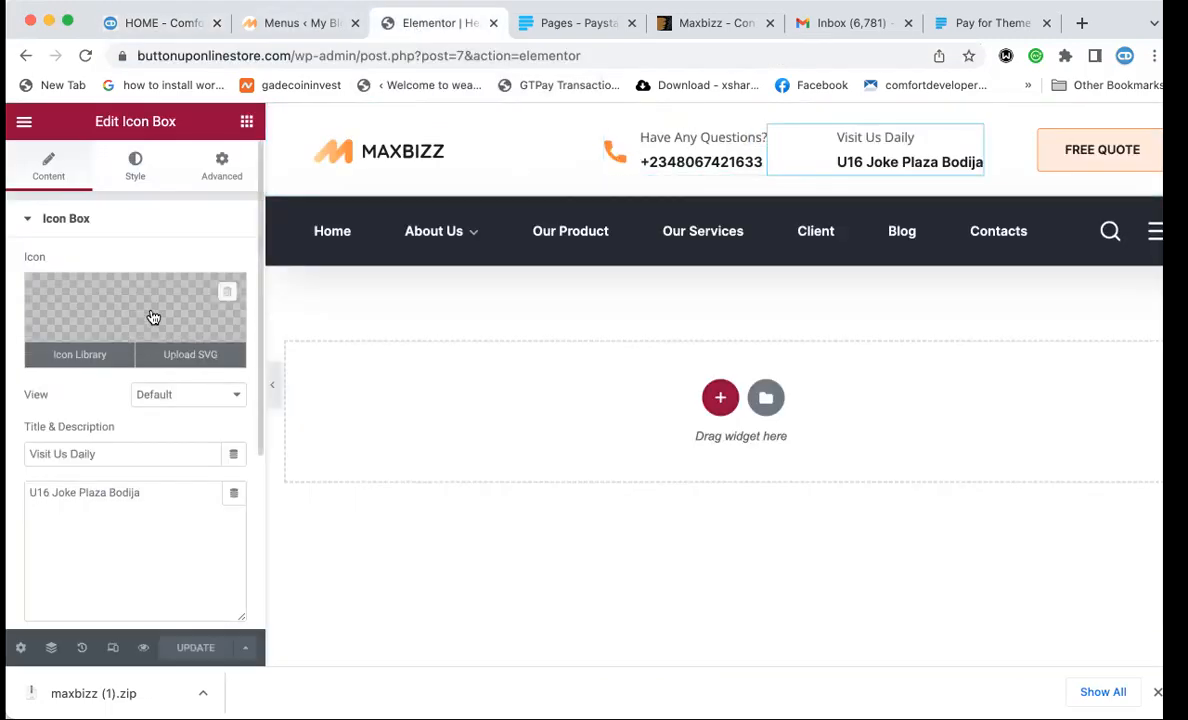
Change the address icon's primary colour to #0099ff.
click(135, 165)
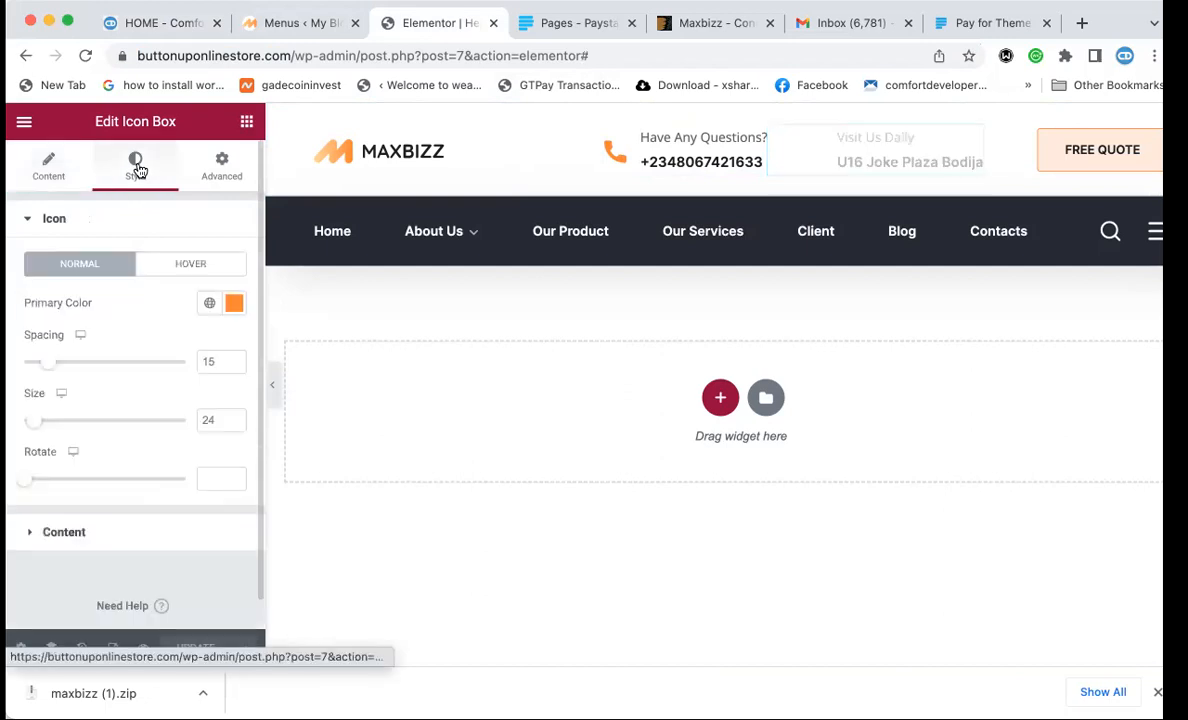
click(236, 303)
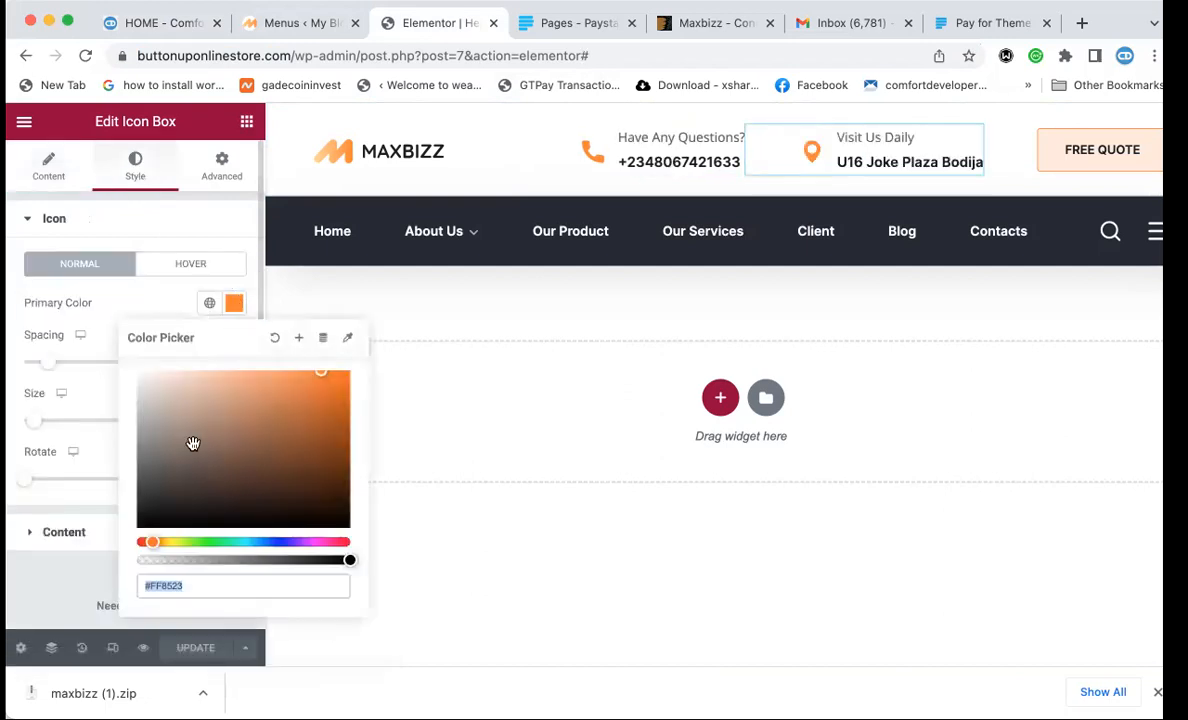
click(269, 541)
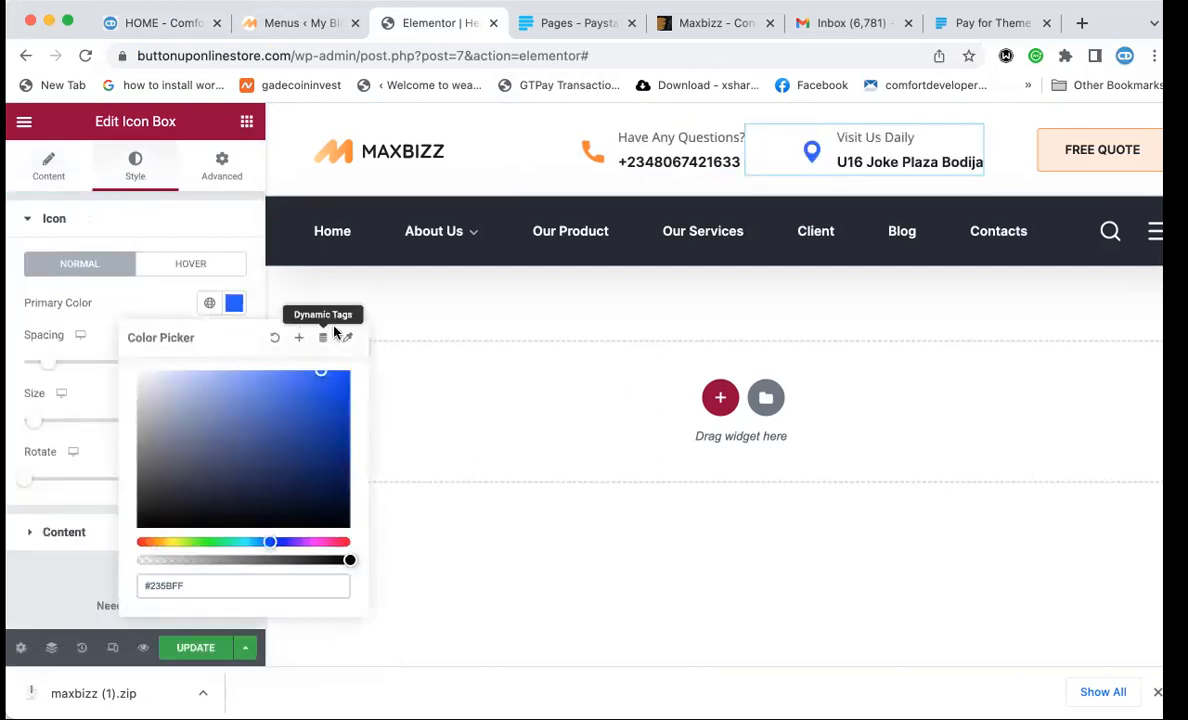
triple_click(178, 585)
text(#0099ff)
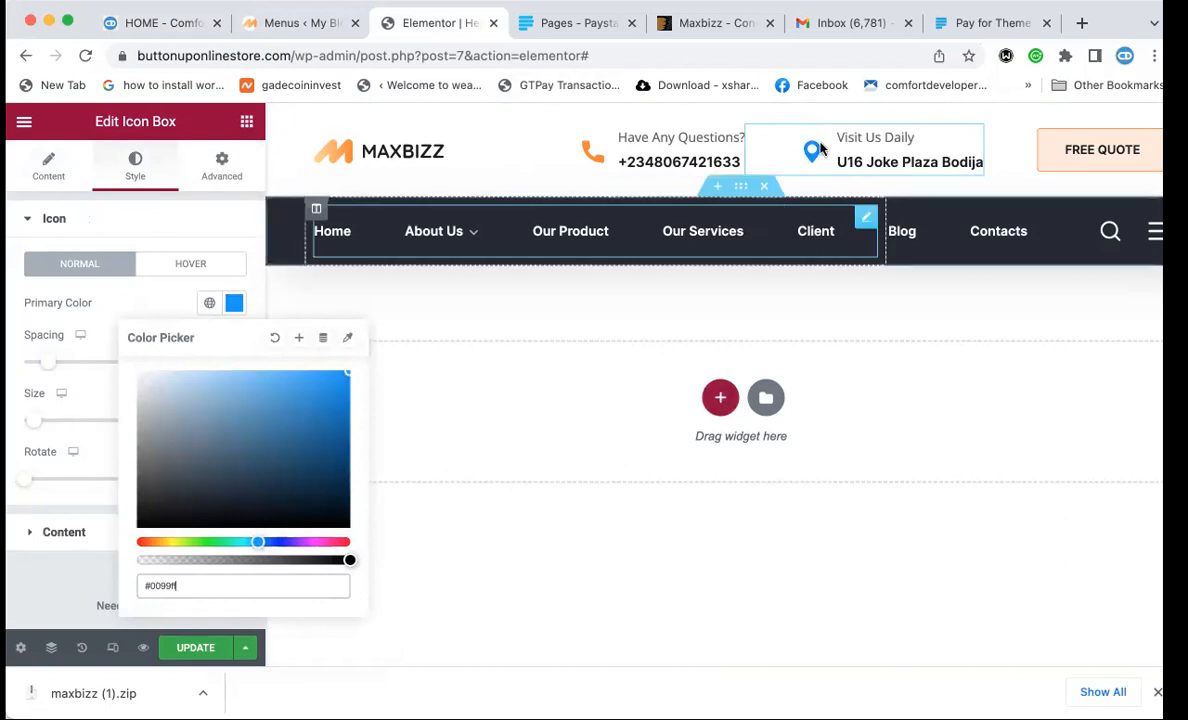
Set the phone icon box's icon colour to 0099ff and save the header.
click(603, 146)
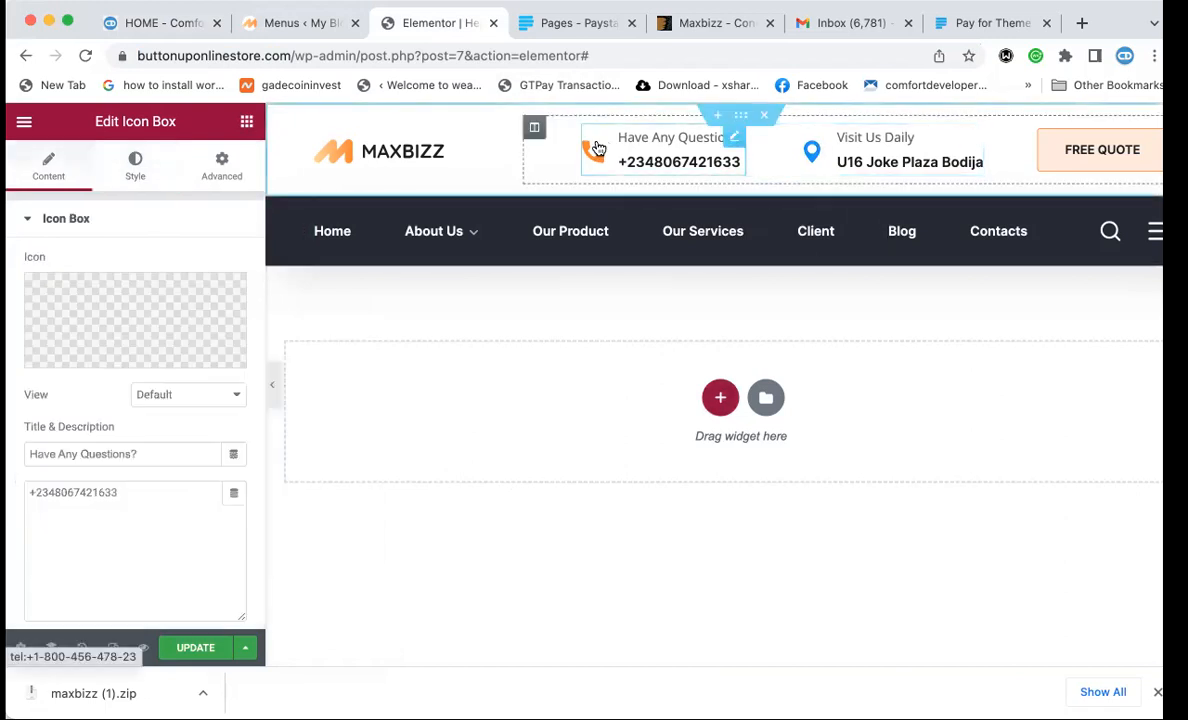
click(136, 160)
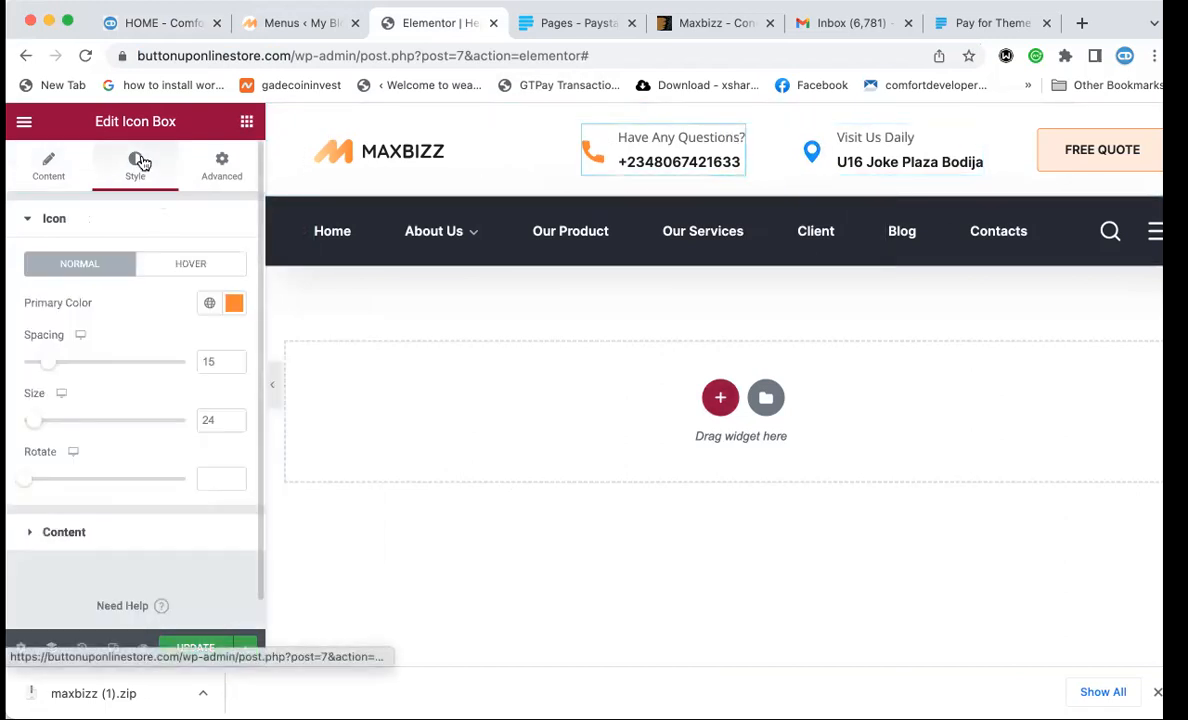
click(233, 303)
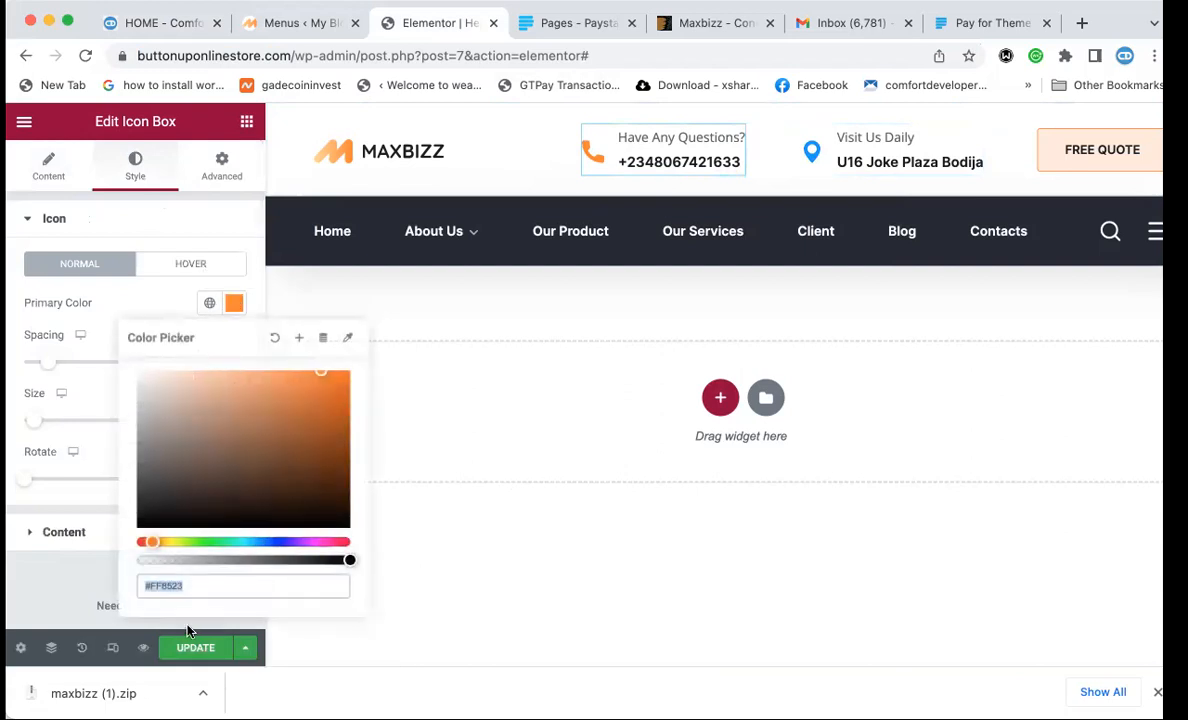
text(0099ff)
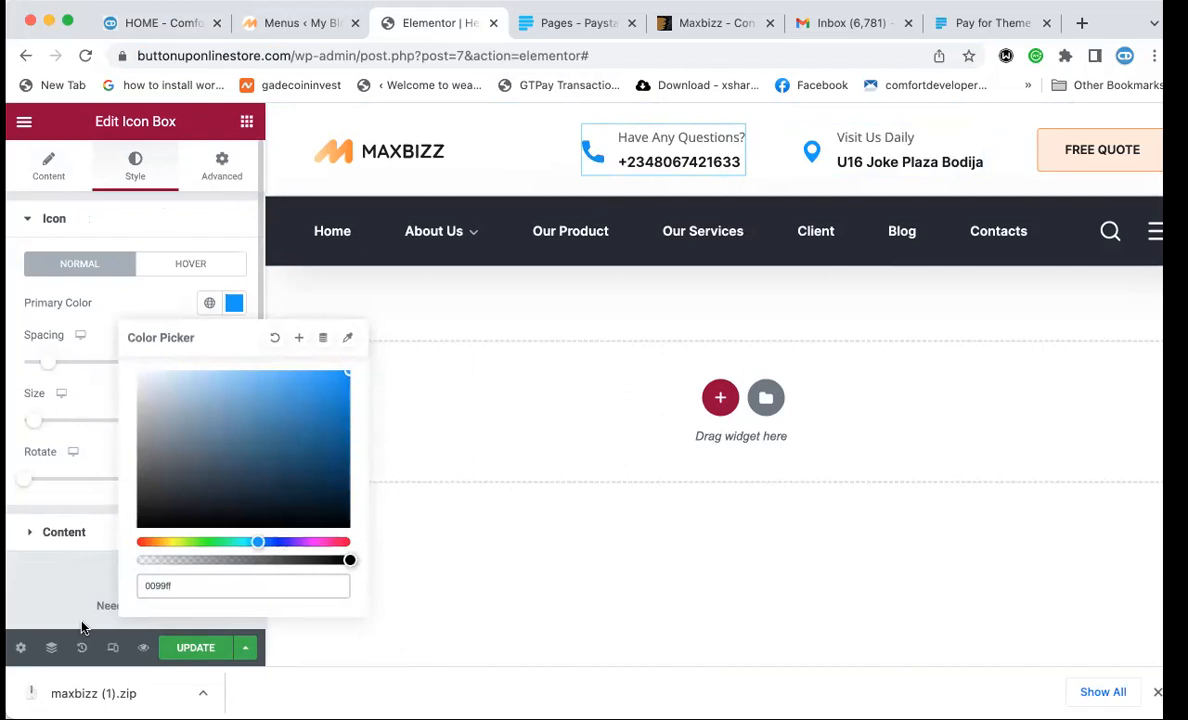
click(196, 650)
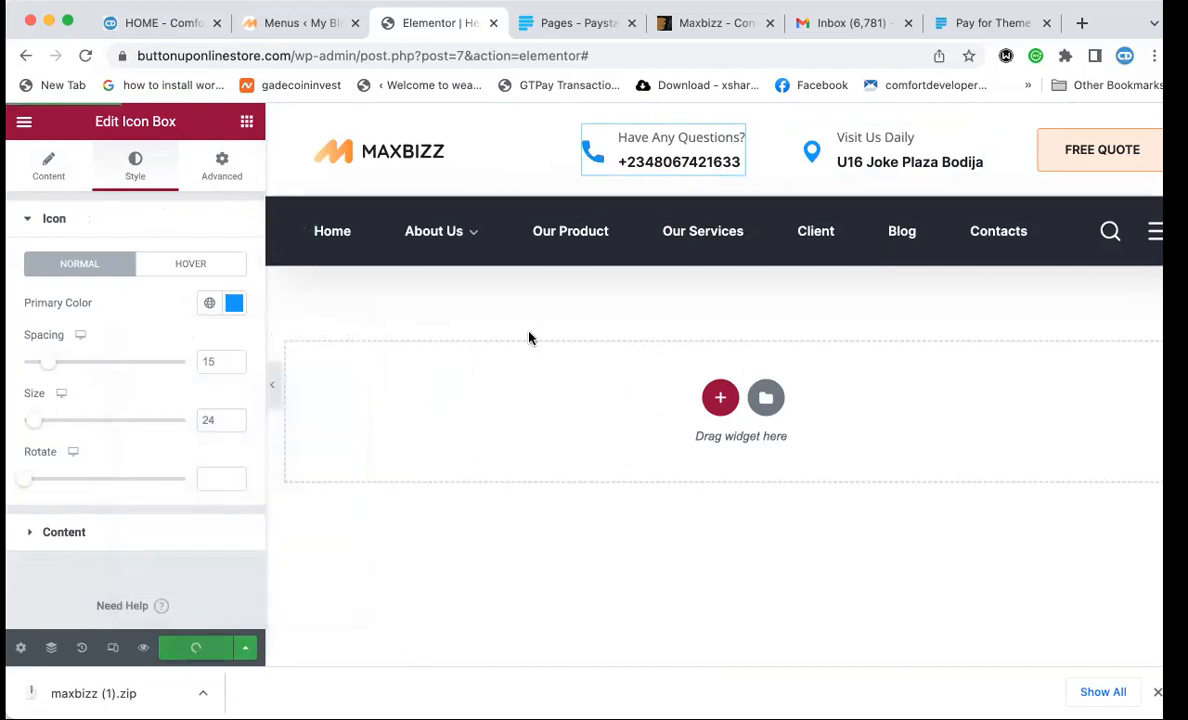
click(400, 148)
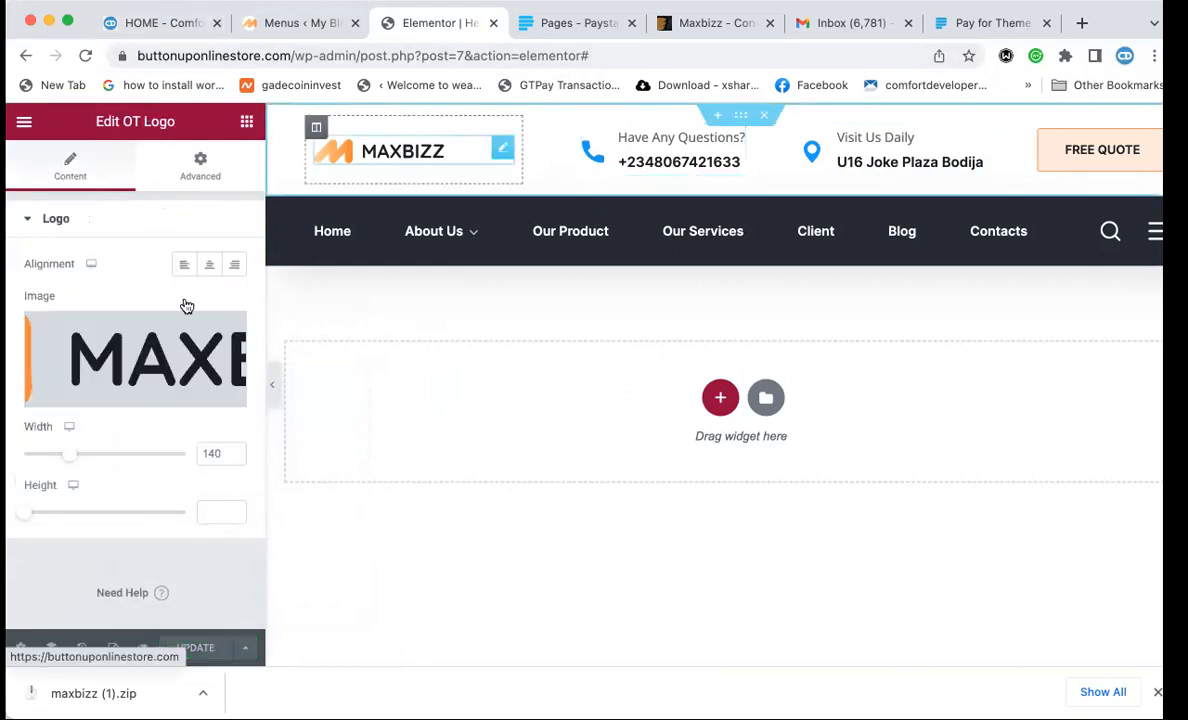
Upload logo.png, insert it as the header logo image and save the header.
click(157, 394)
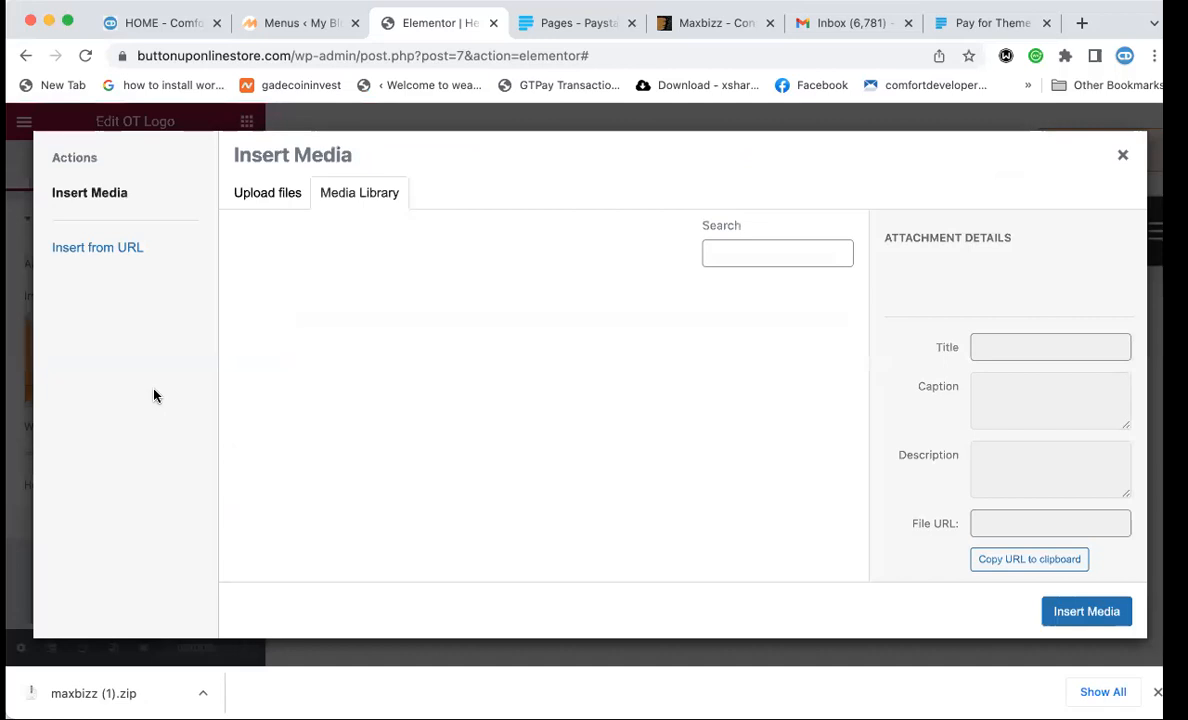
click(267, 200)
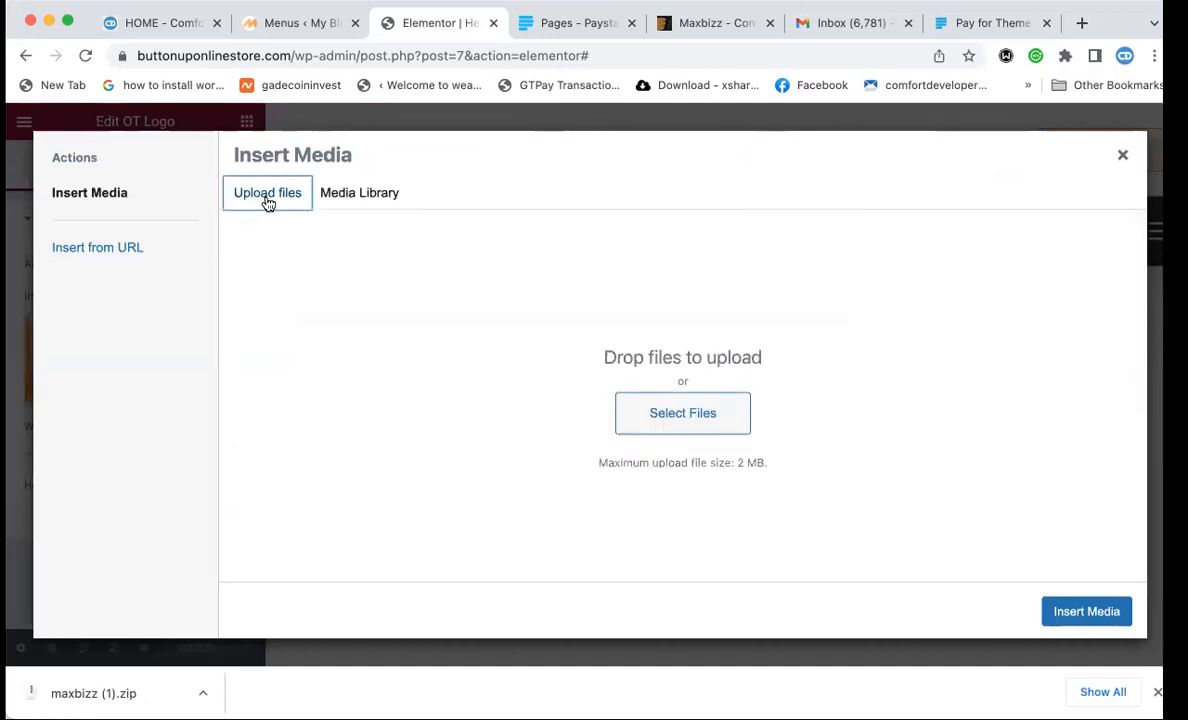
click(671, 421)
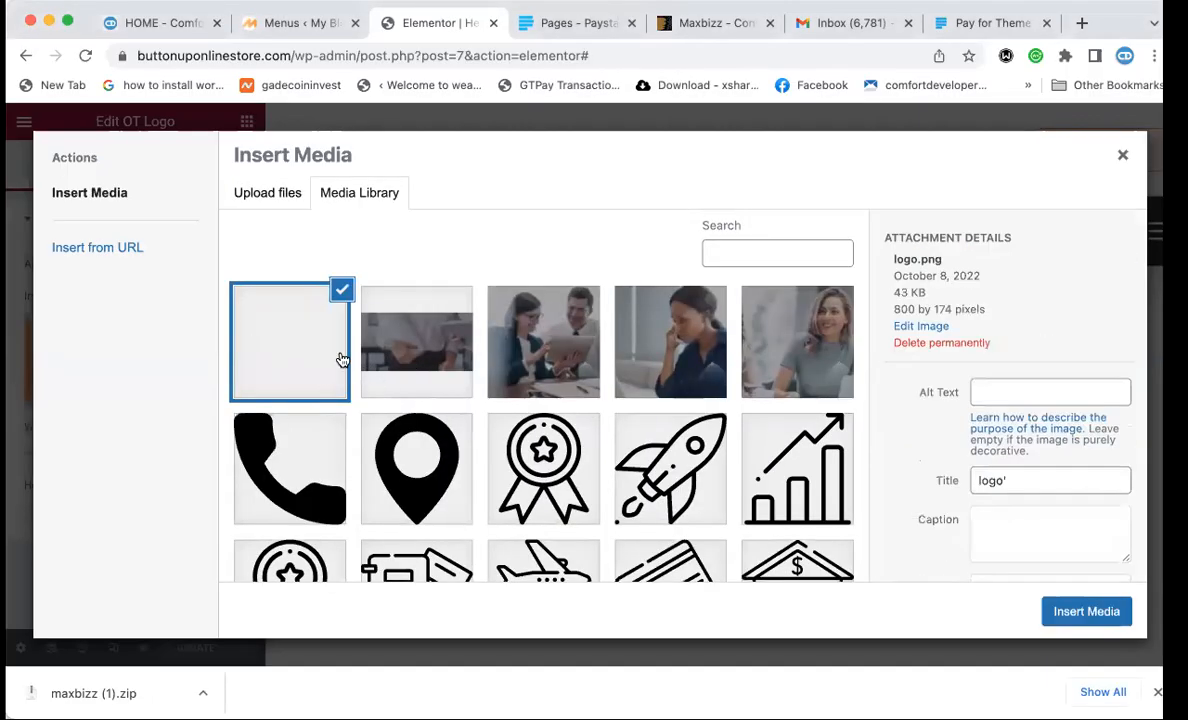
click(1083, 612)
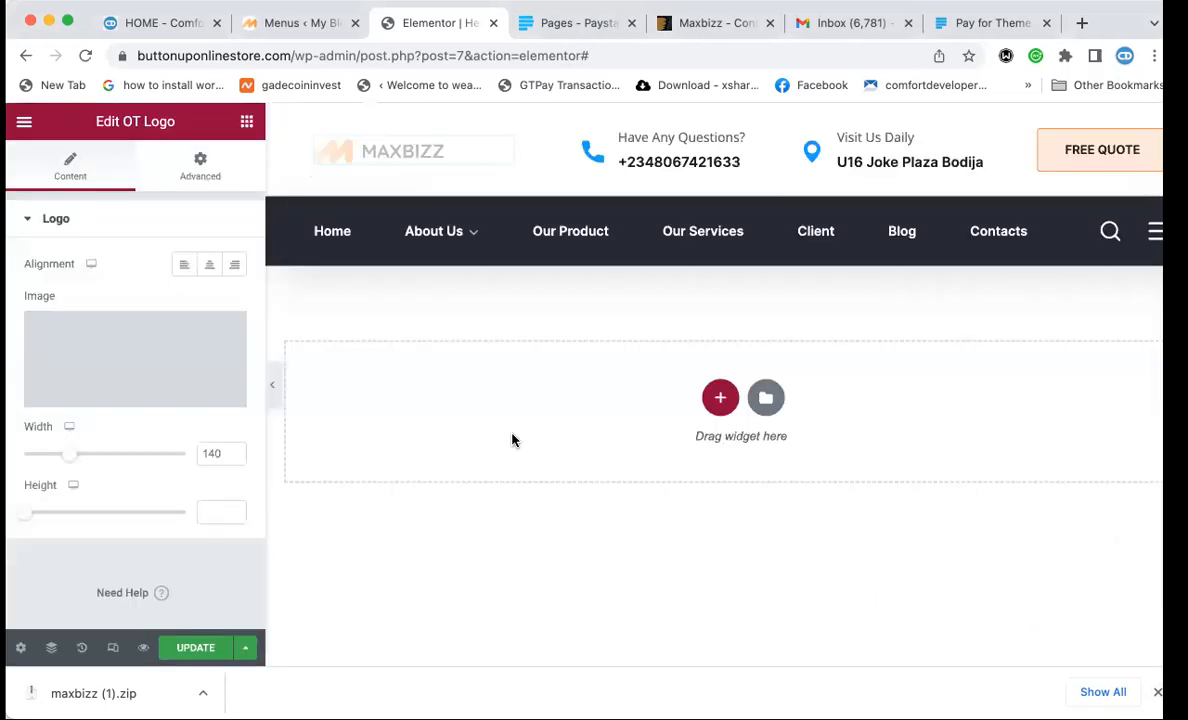
click(197, 649)
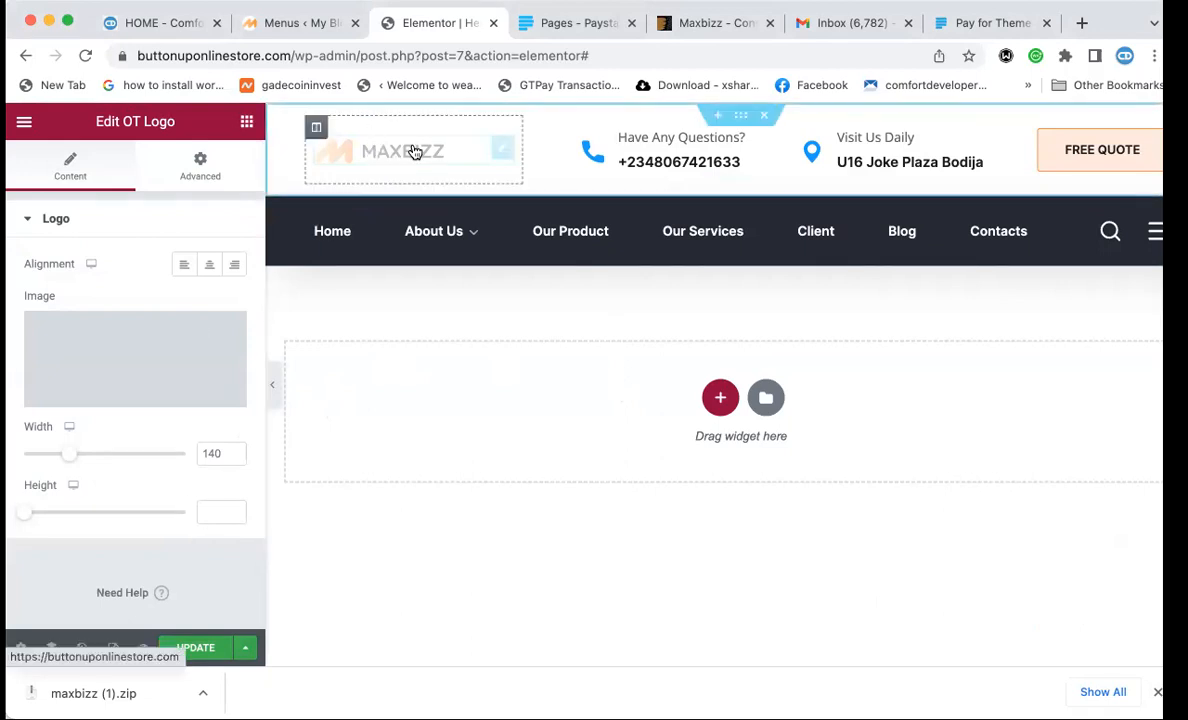
Reselect the uploaded logo, insert it again and retry saving the header.
click(148, 364)
click(262, 310)
click(288, 312)
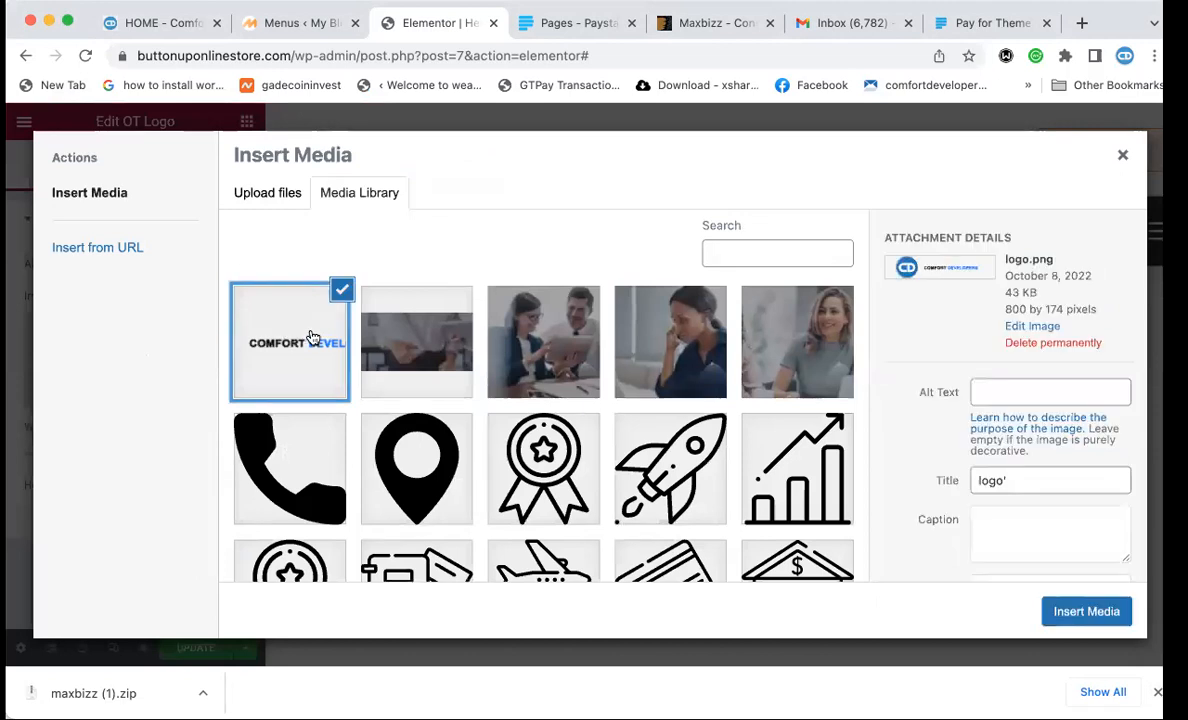
click(1052, 612)
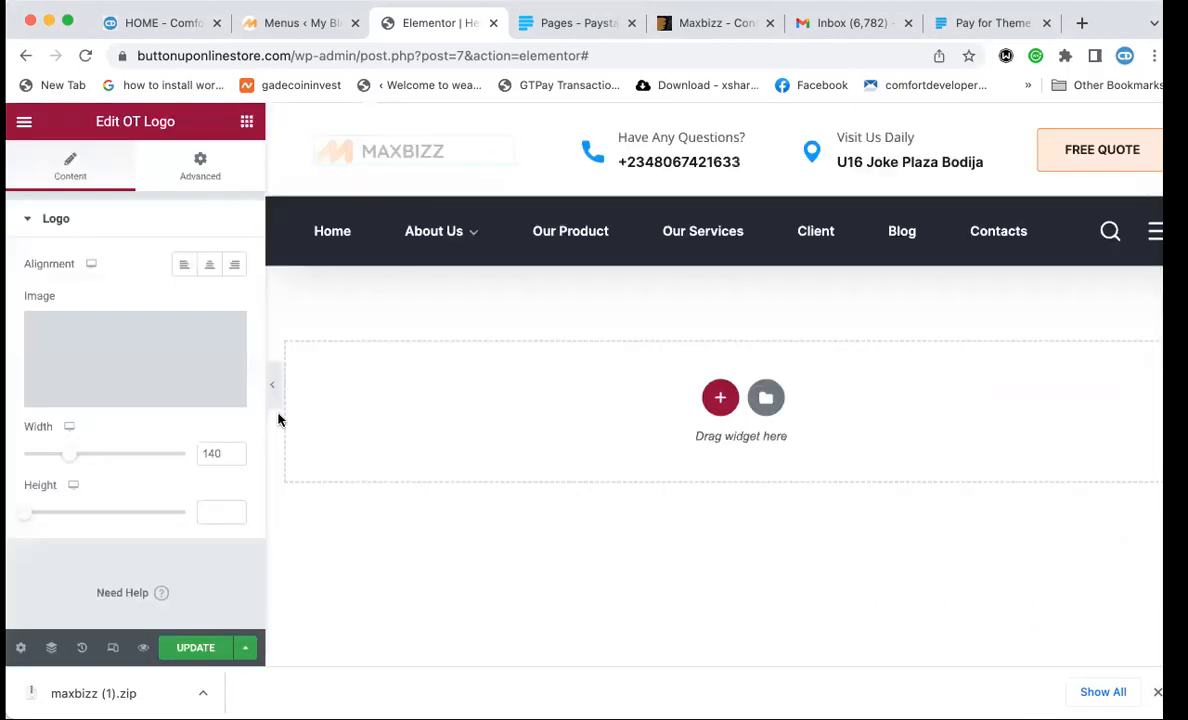
click(196, 648)
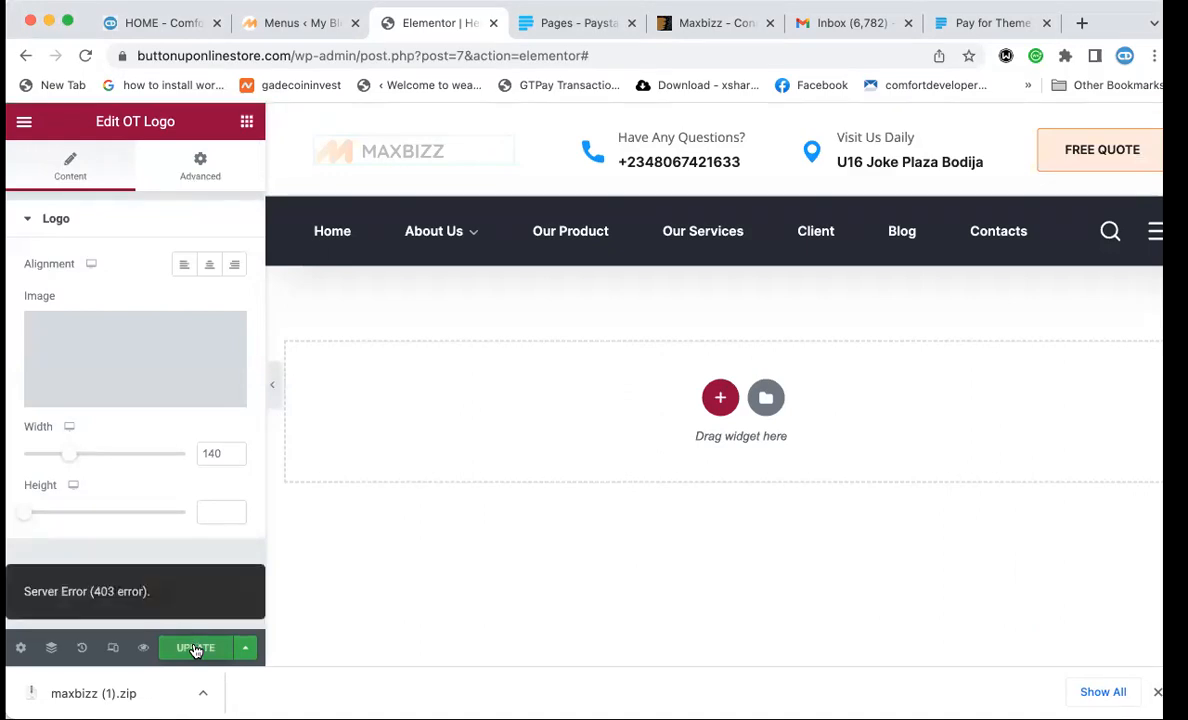
Reload the Elementor editor page, then visit the live site via My Blog > Visit Site.
click(340, 52)
key(Return)
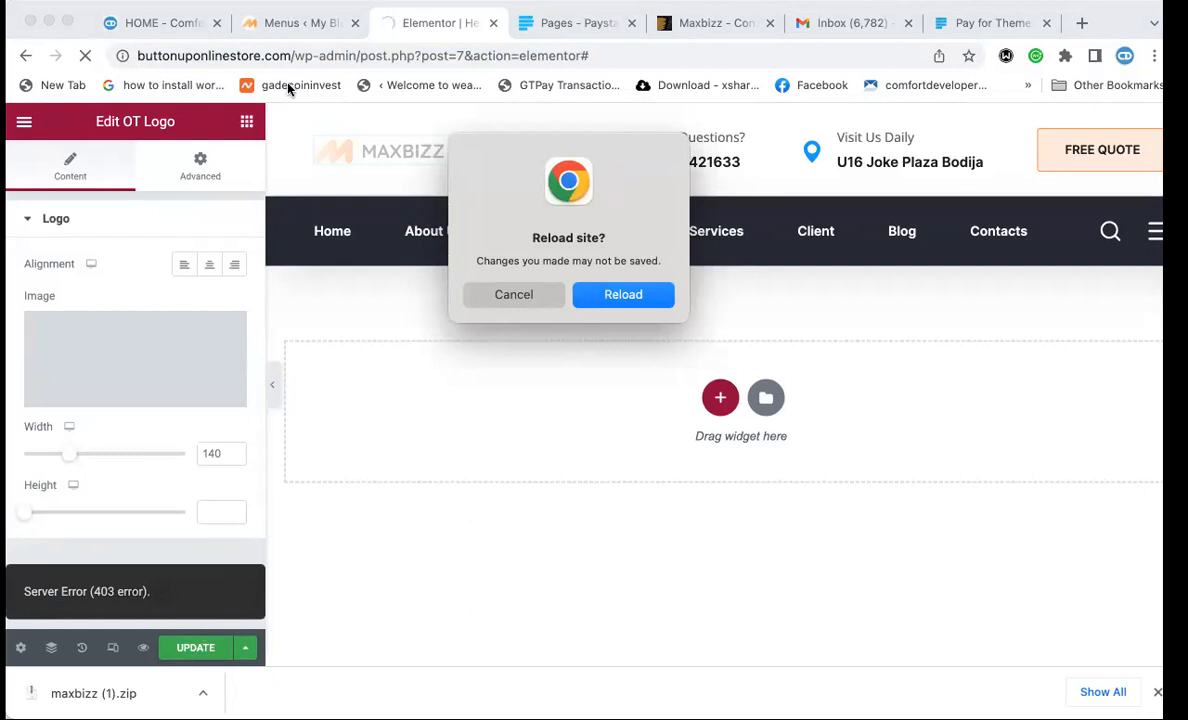
click(289, 23)
mouse_move(97, 124)
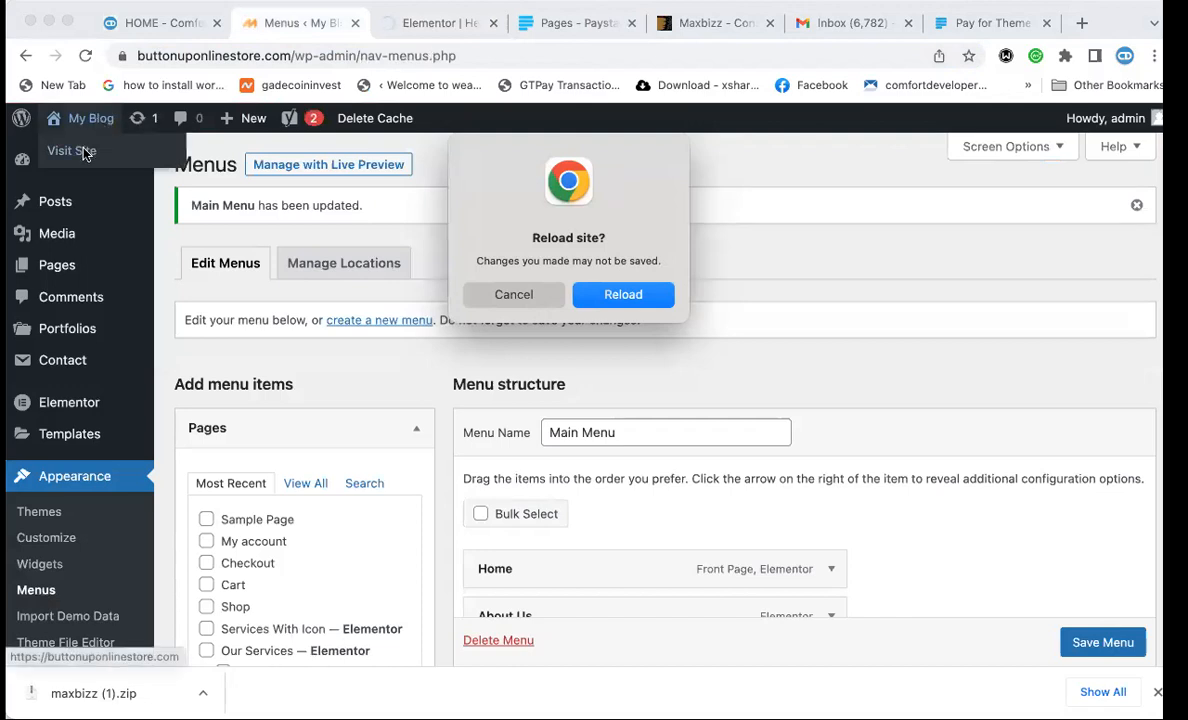
click(84, 151)
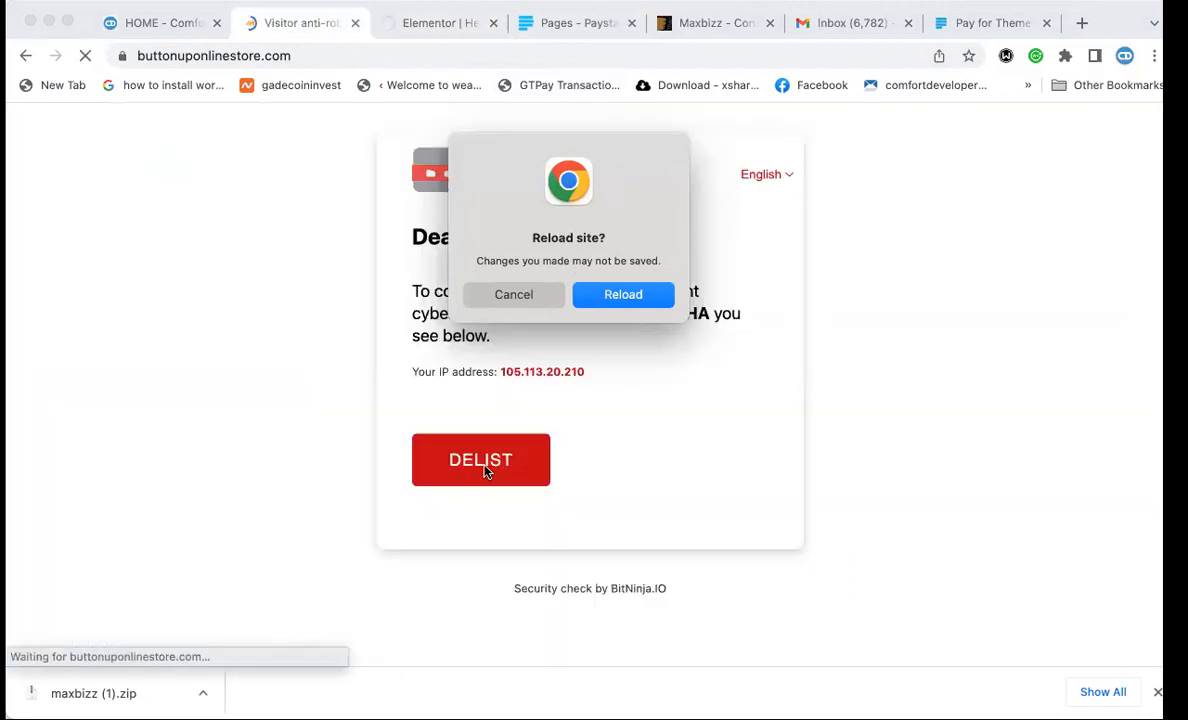
Dismiss the reload prompt, solve the stairs image CAPTCHA and delist the IP.
click(512, 297)
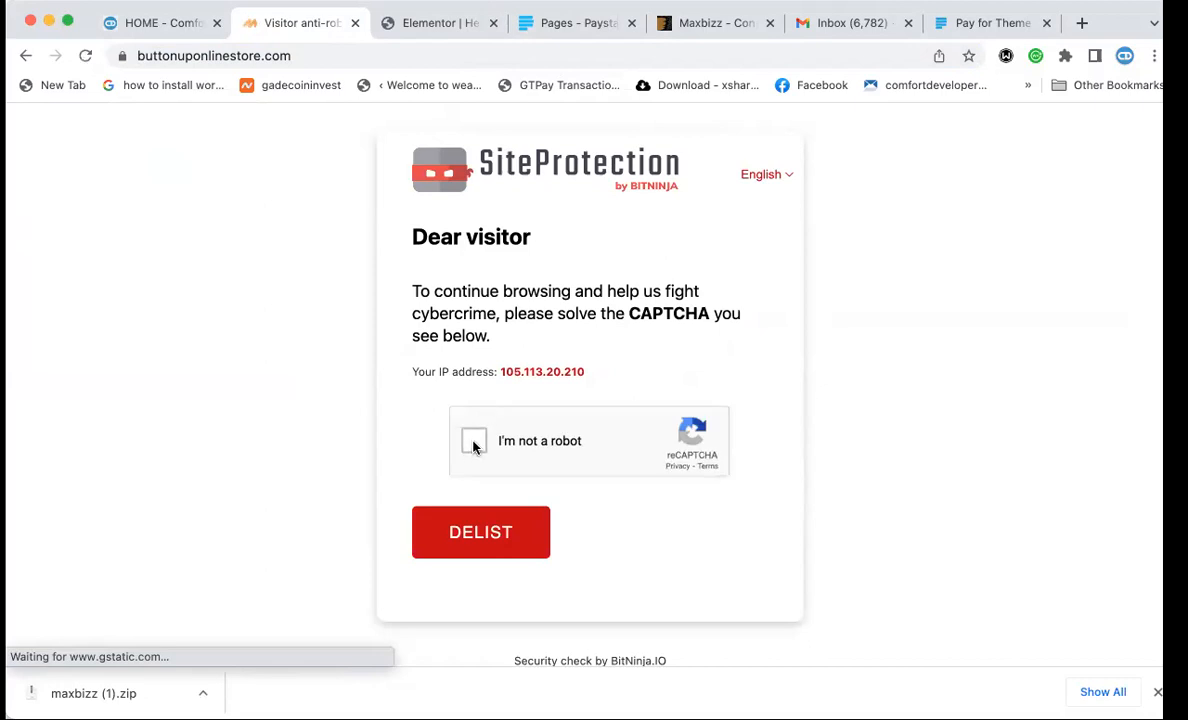
click(490, 537)
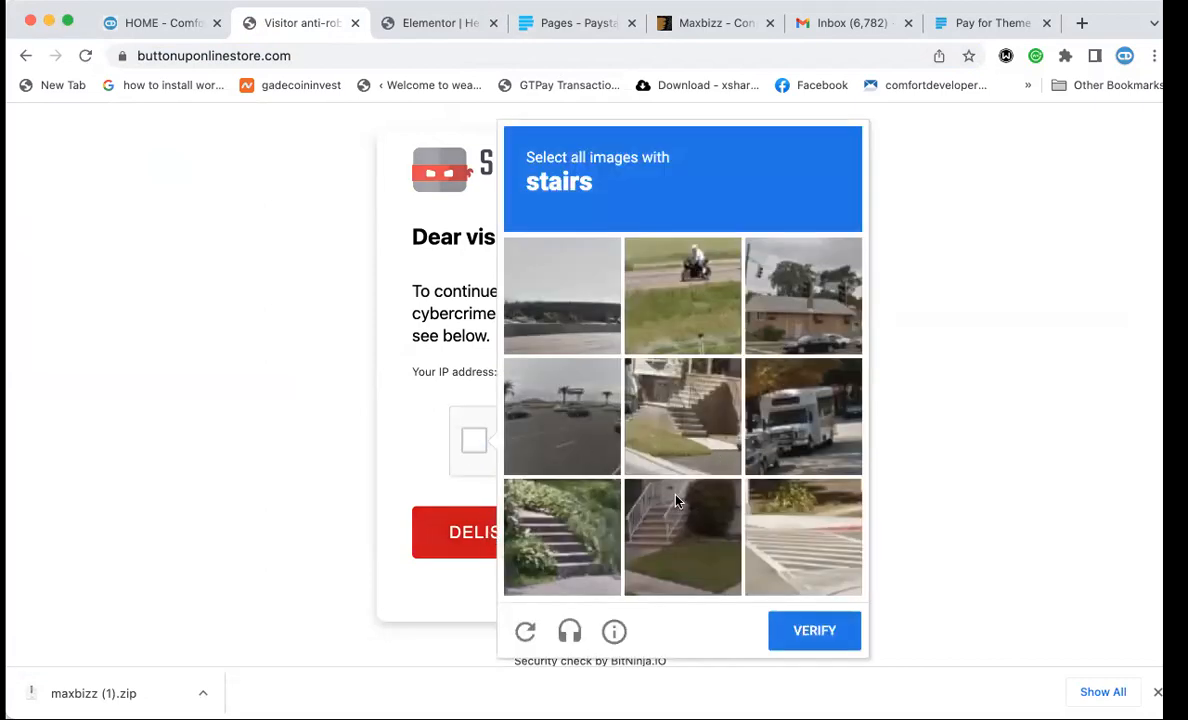
click(650, 508)
click(565, 530)
click(705, 396)
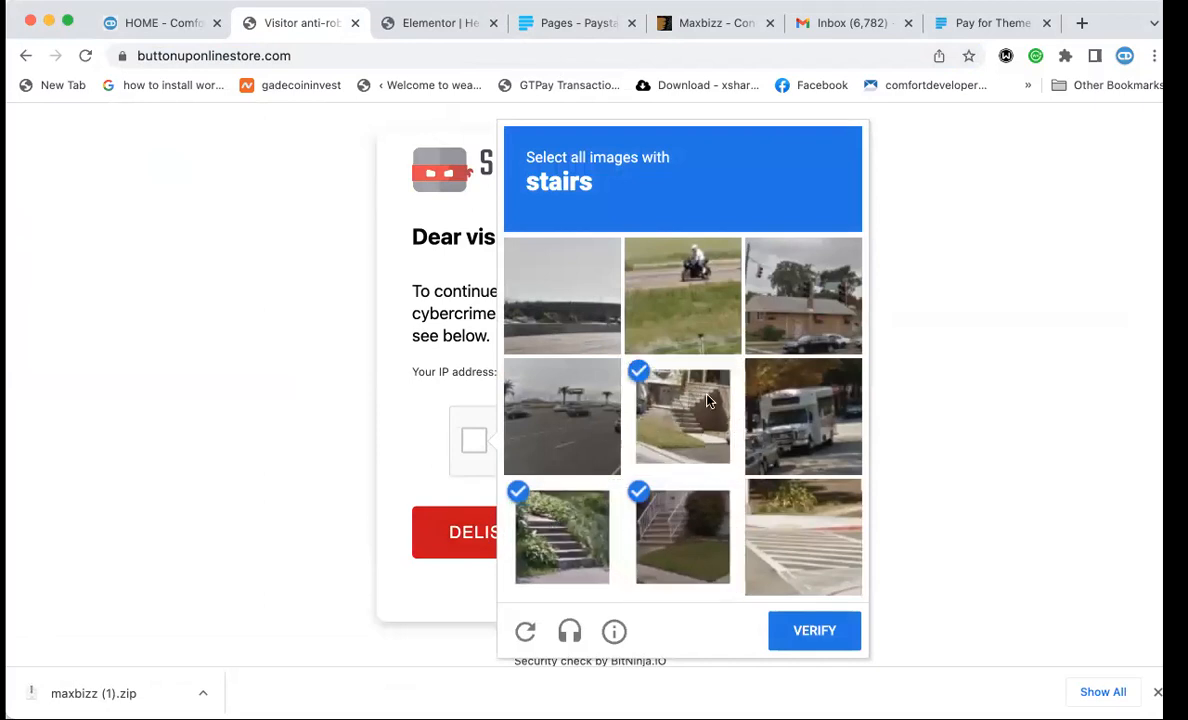
click(790, 560)
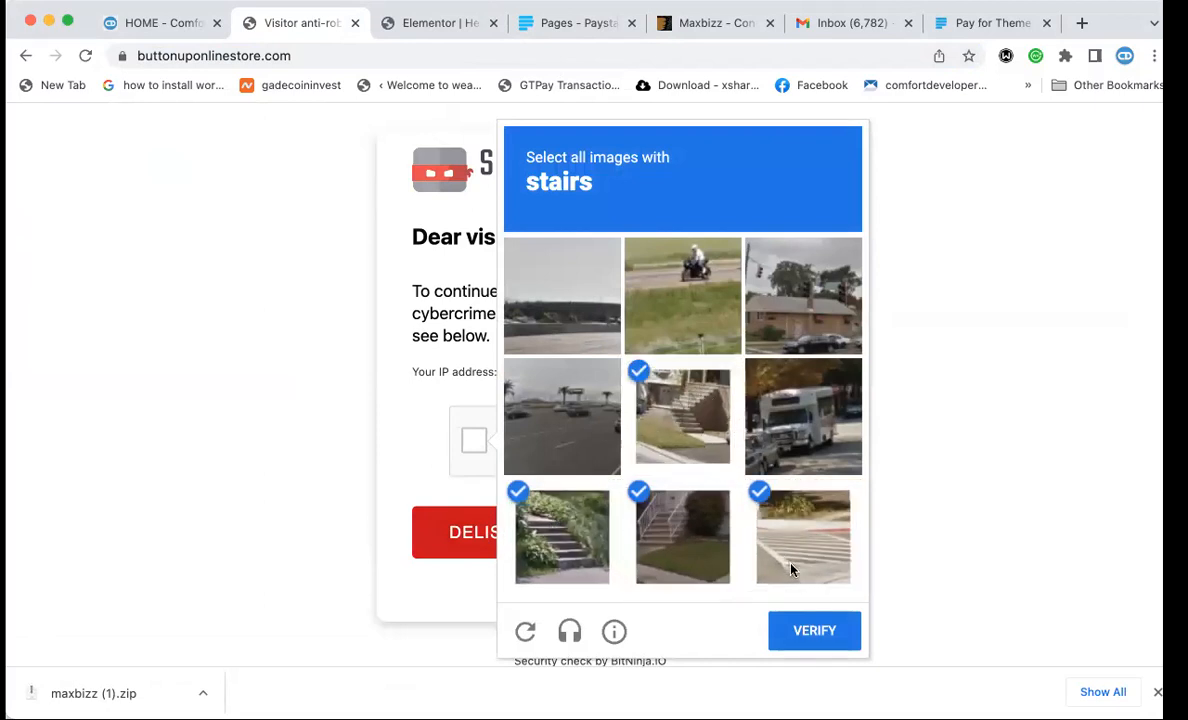
click(819, 638)
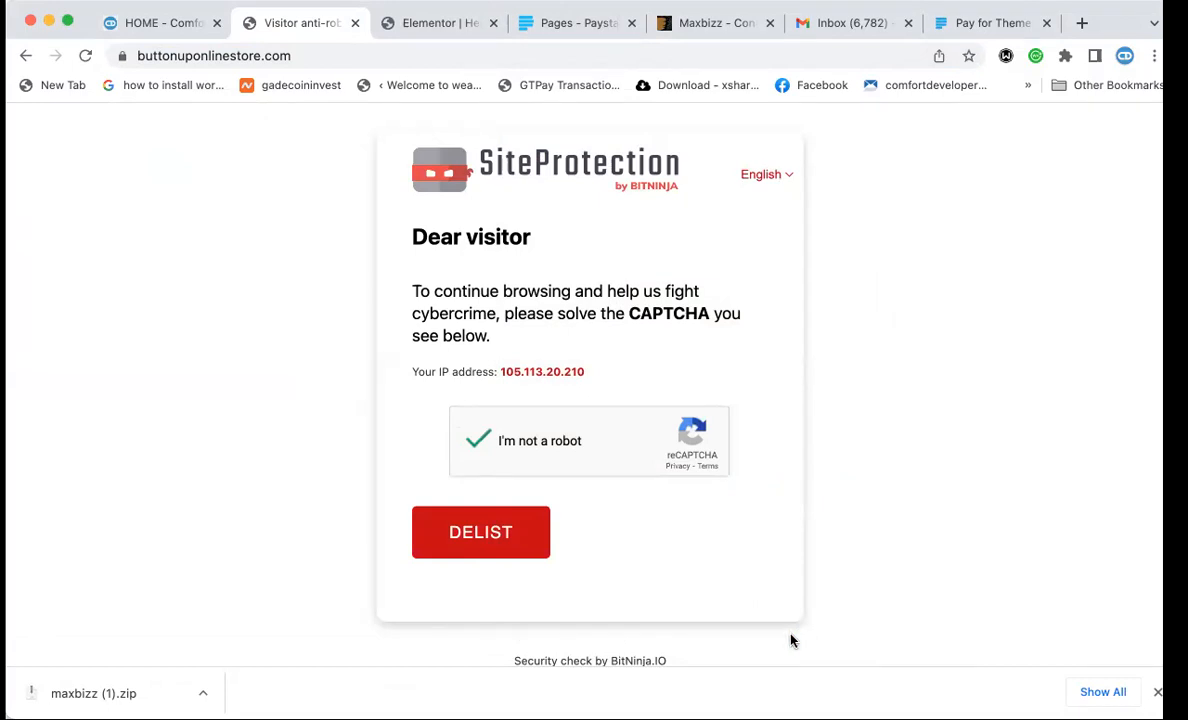
click(481, 536)
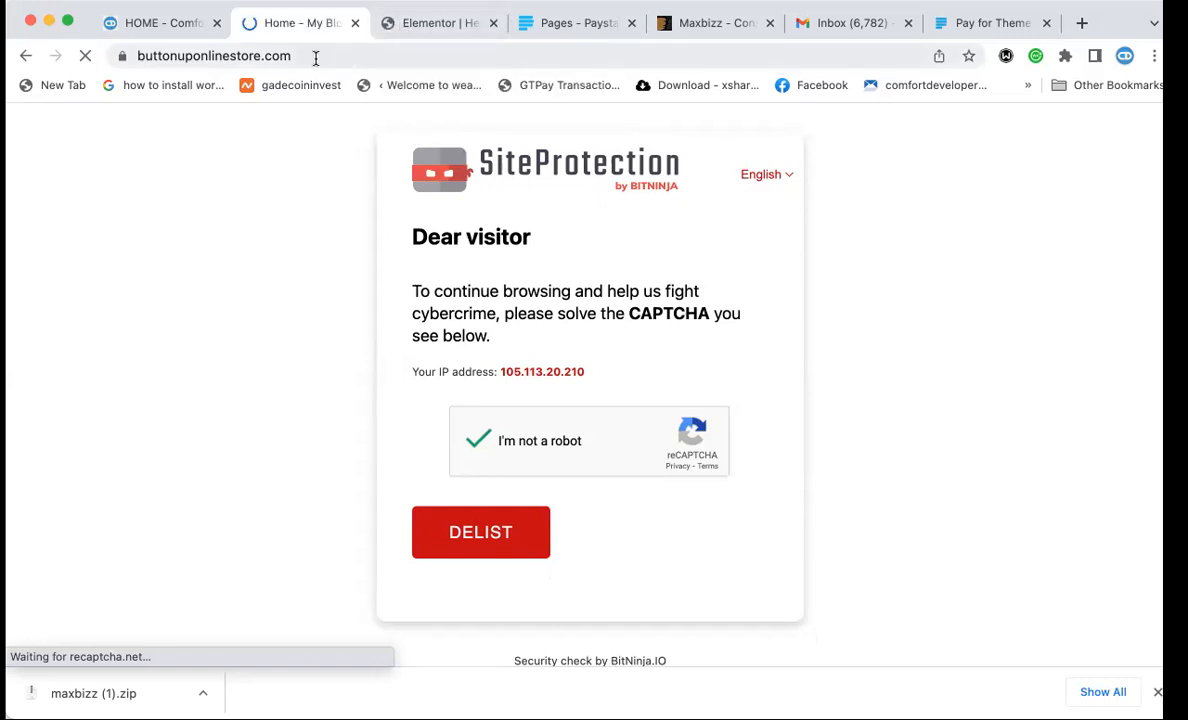
Insert the Comfort Developers logo into the header, widen it to about 223 and save.
click(414, 22)
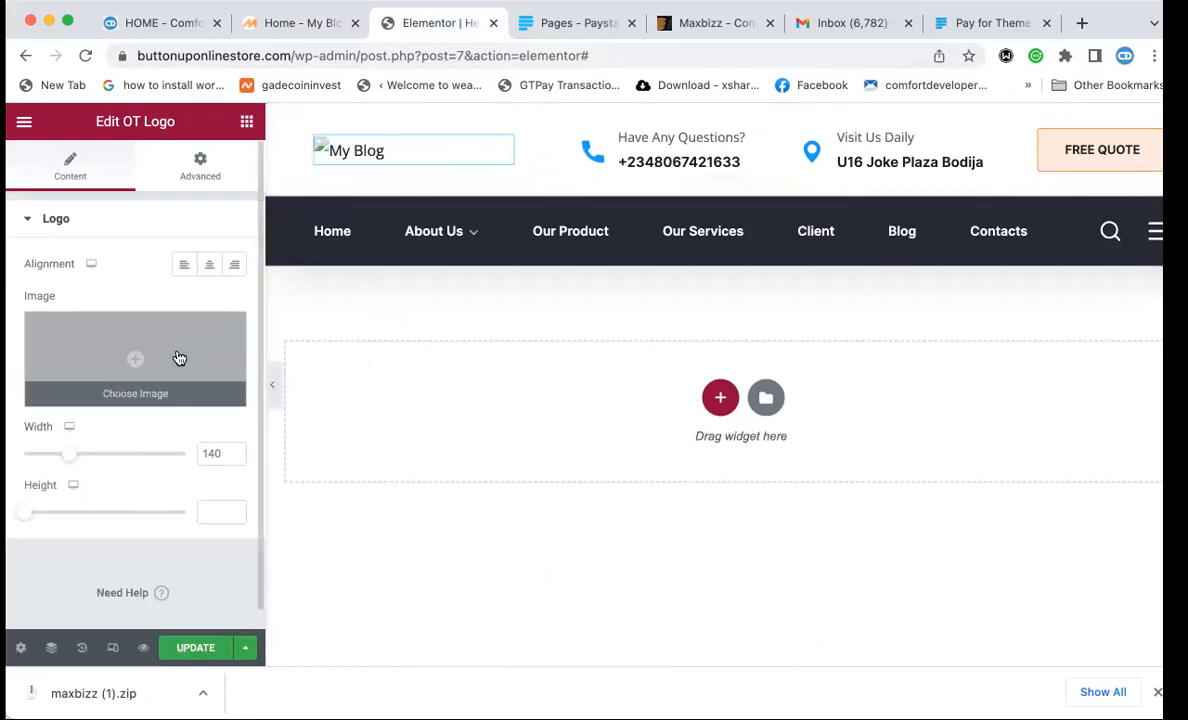
click(196, 646)
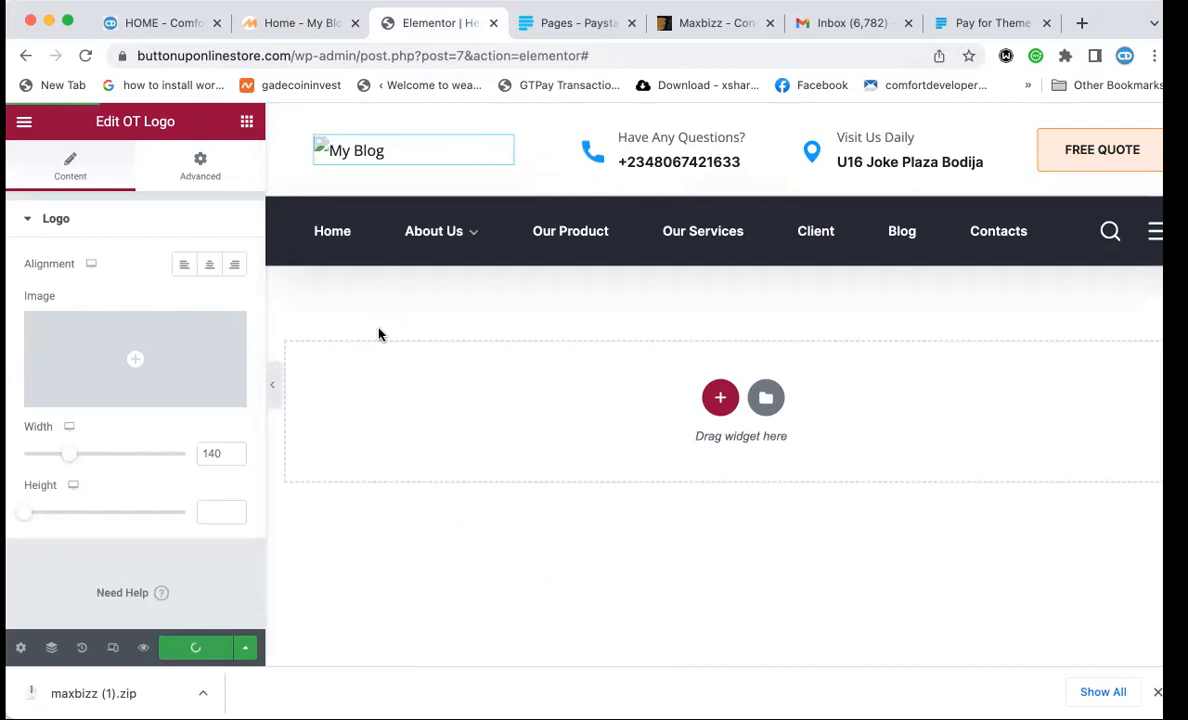
click(142, 358)
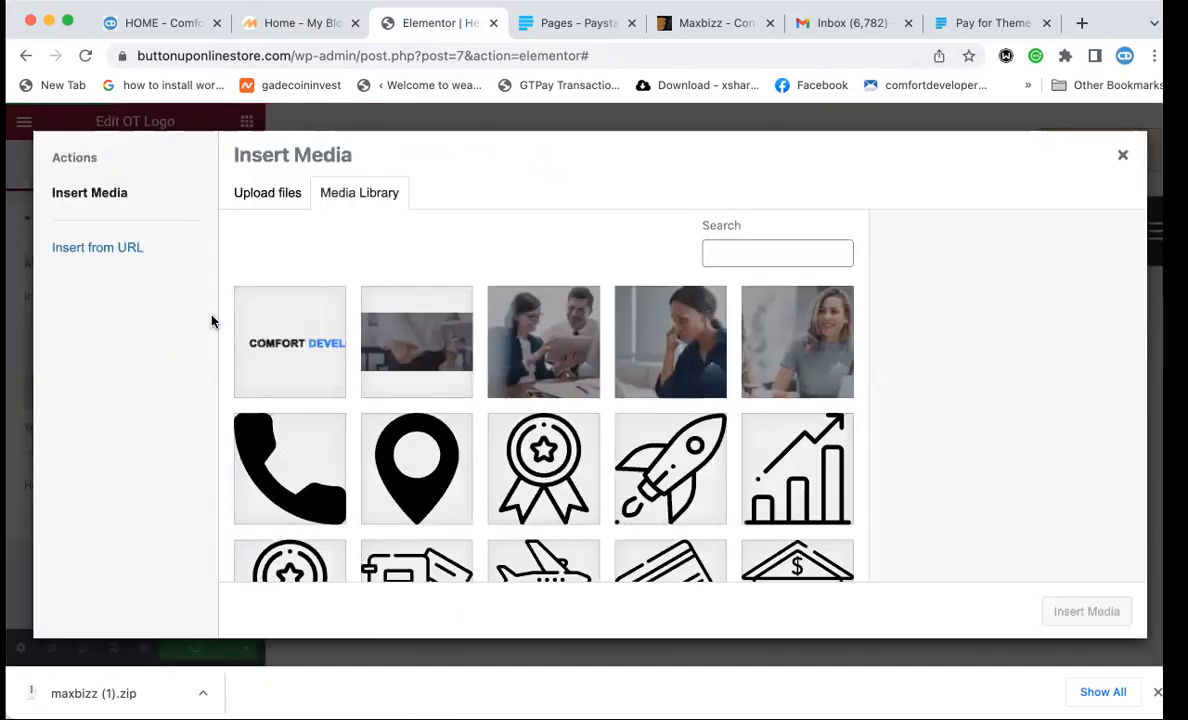
click(305, 328)
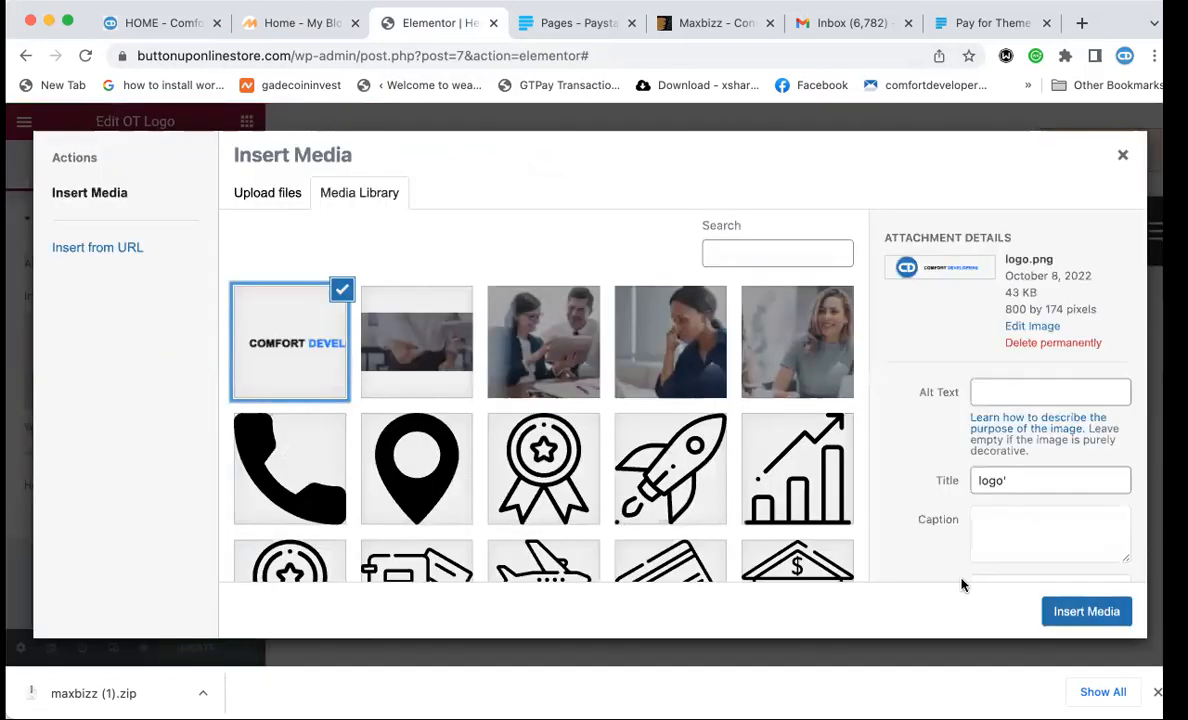
click(1094, 614)
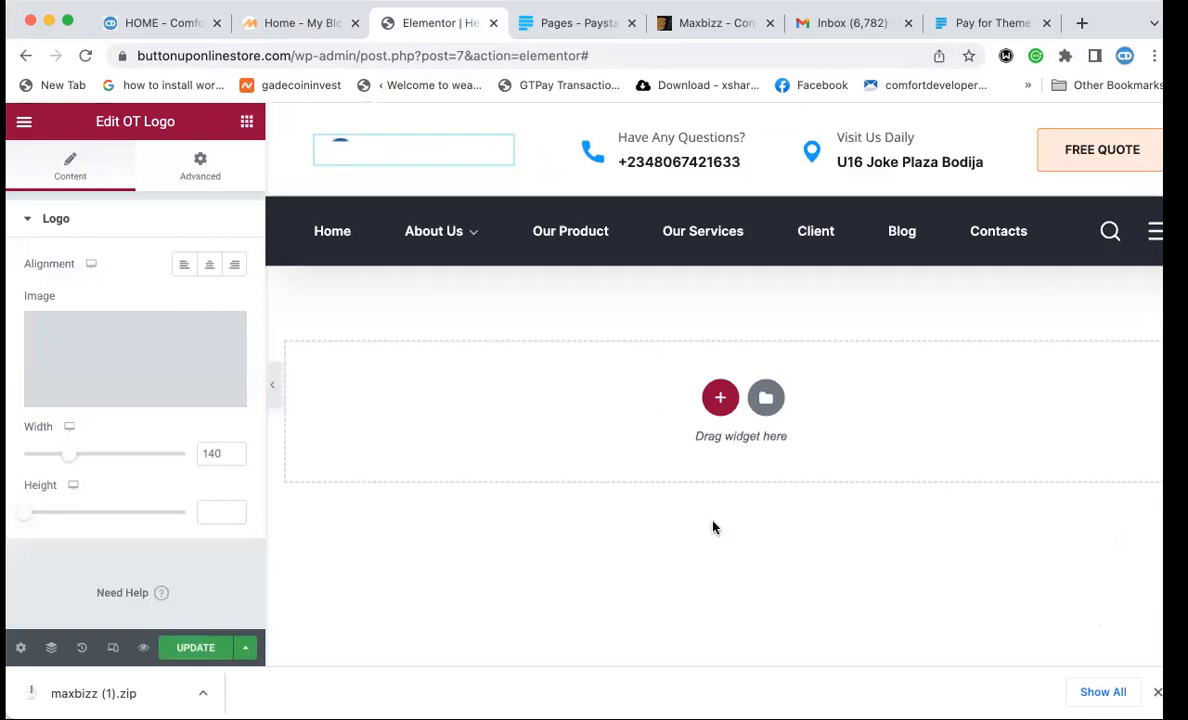
mouse_move(476, 252)
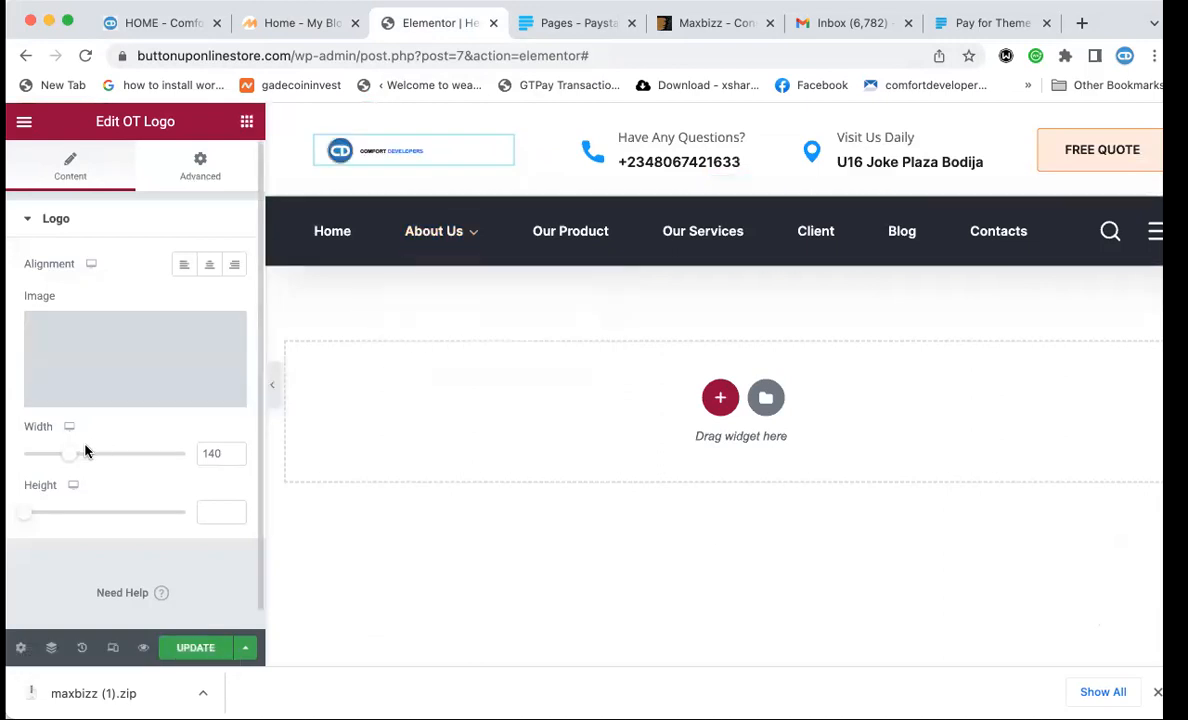
drag(71, 457, 99, 463)
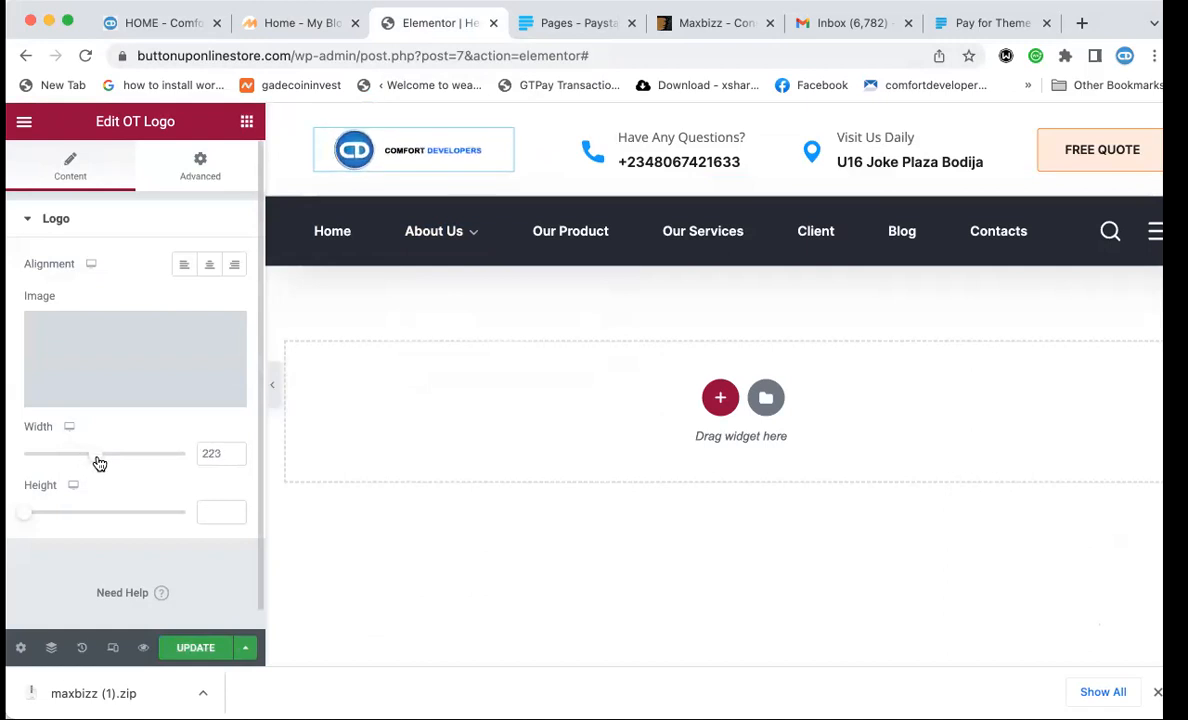
click(190, 650)
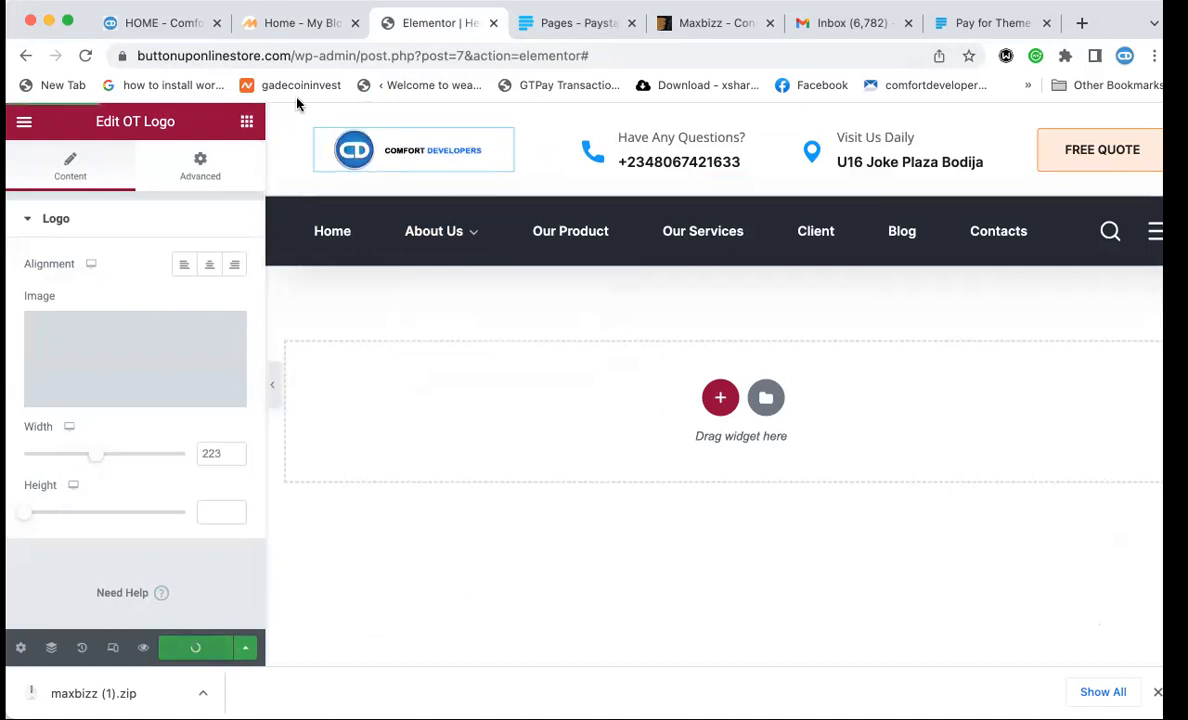
Reload the live site to check the header, then return to the Elementor editor.
click(292, 30)
click(288, 57)
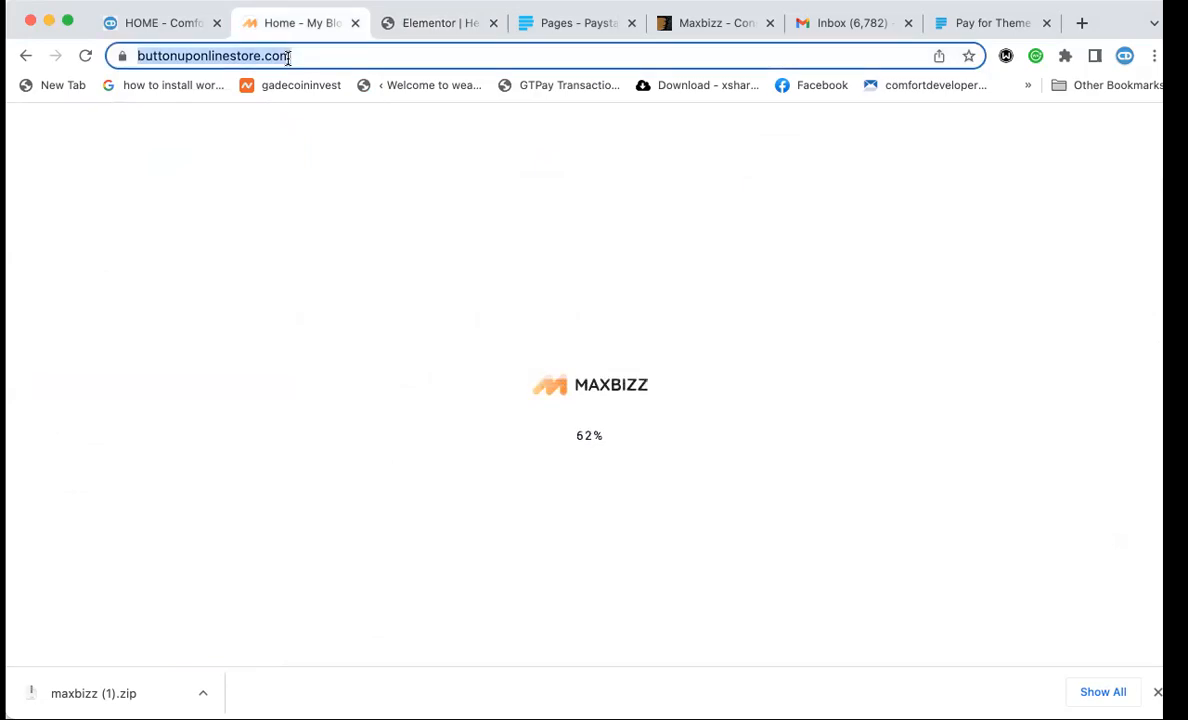
key(Return)
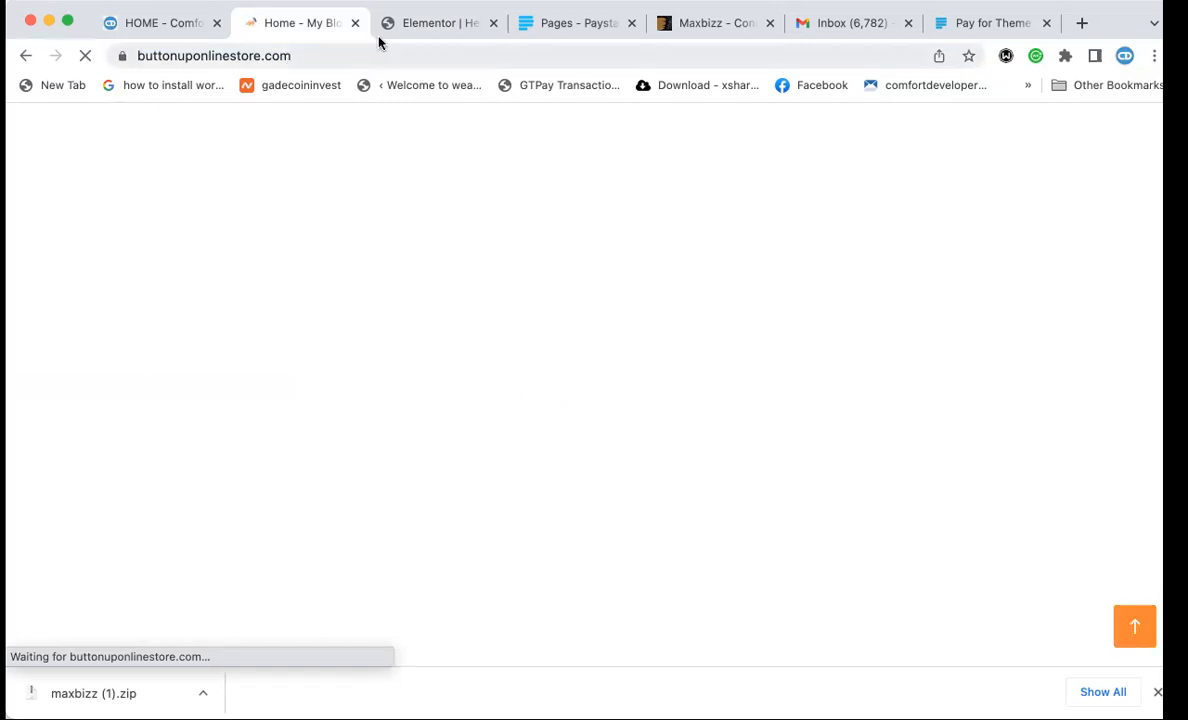
click(440, 22)
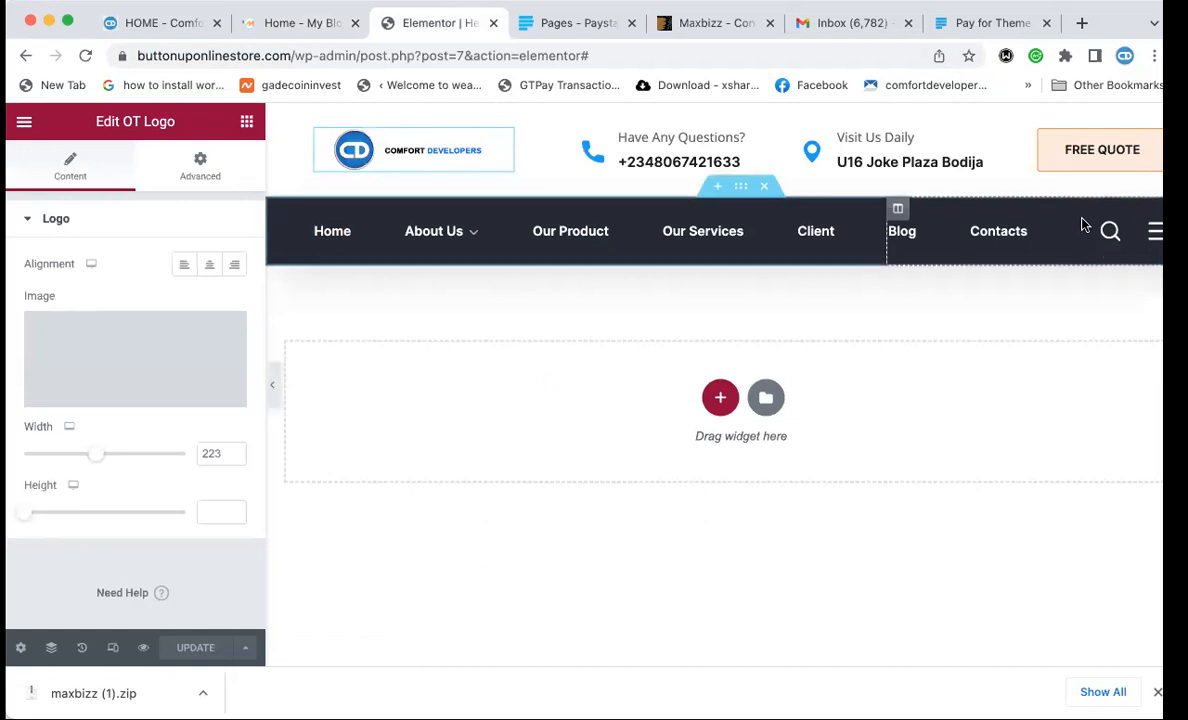
Set the nav bar section's background colour to 0099ff, save the header, and go to the live site.
click(741, 187)
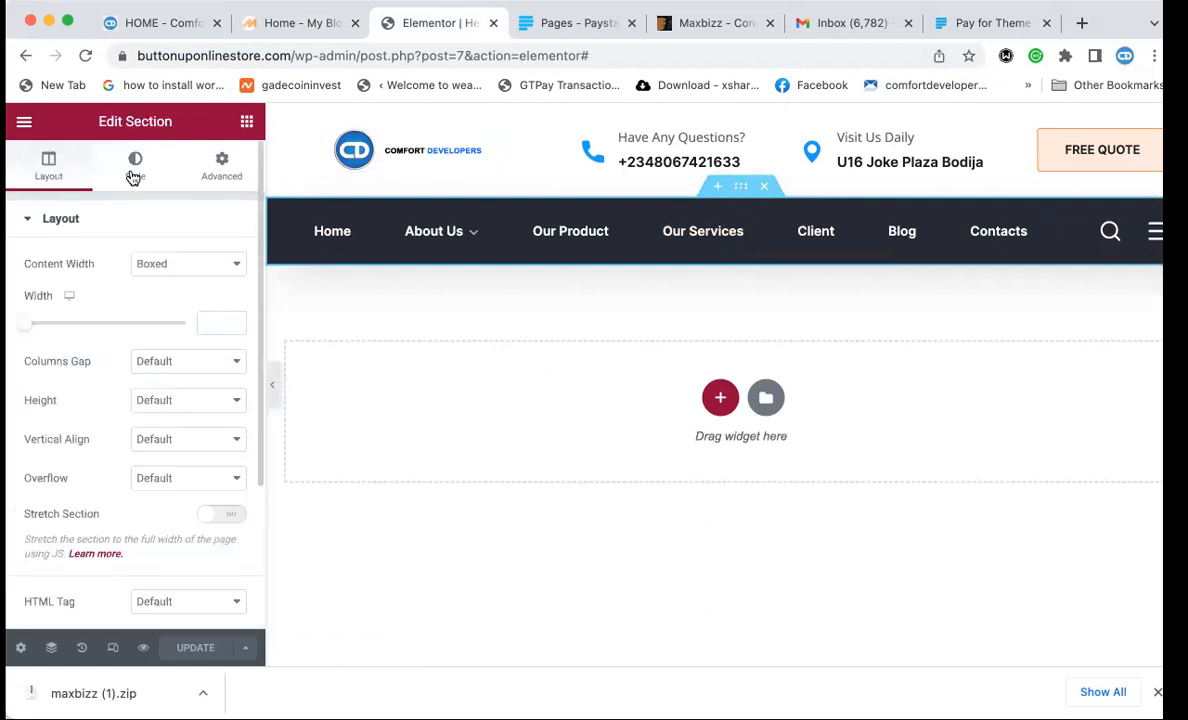
click(134, 170)
click(234, 342)
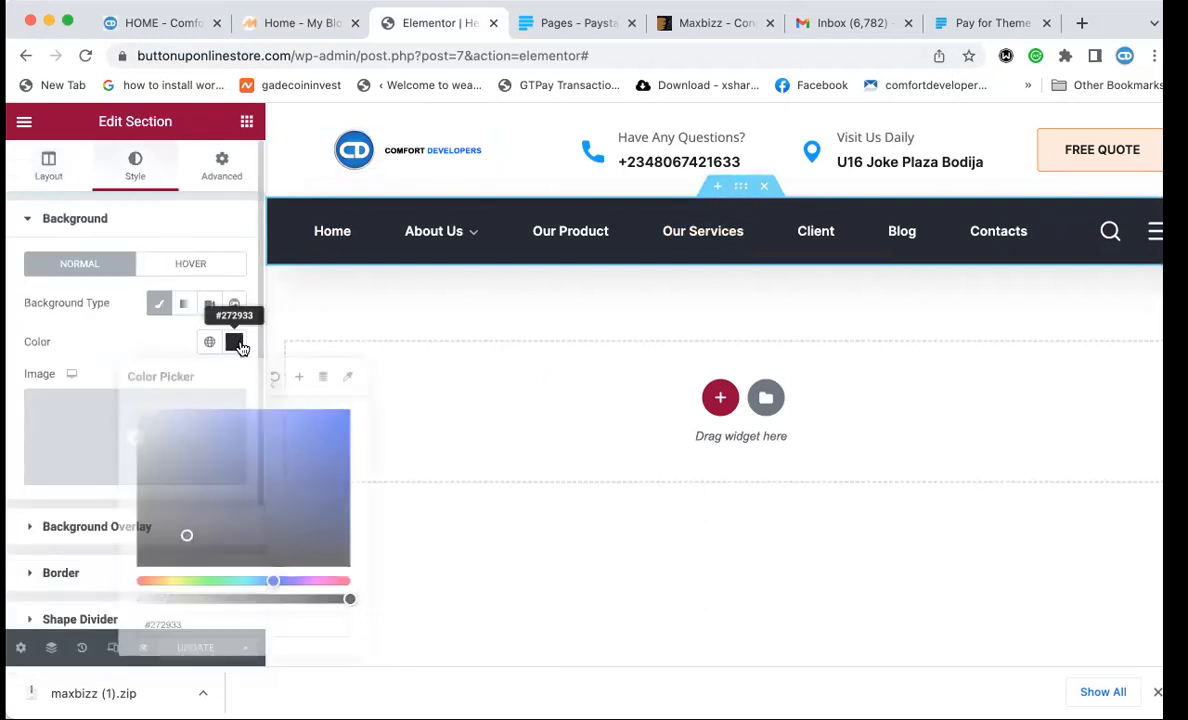
text(0099ff)
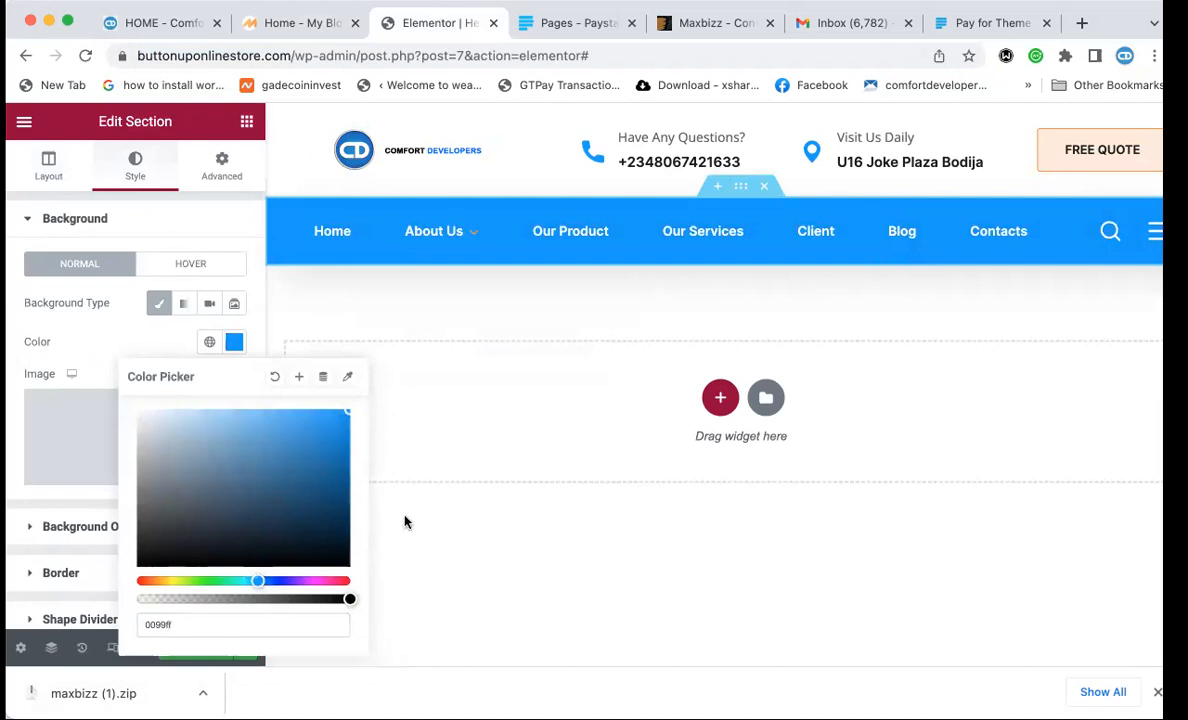
click(168, 216)
click(196, 650)
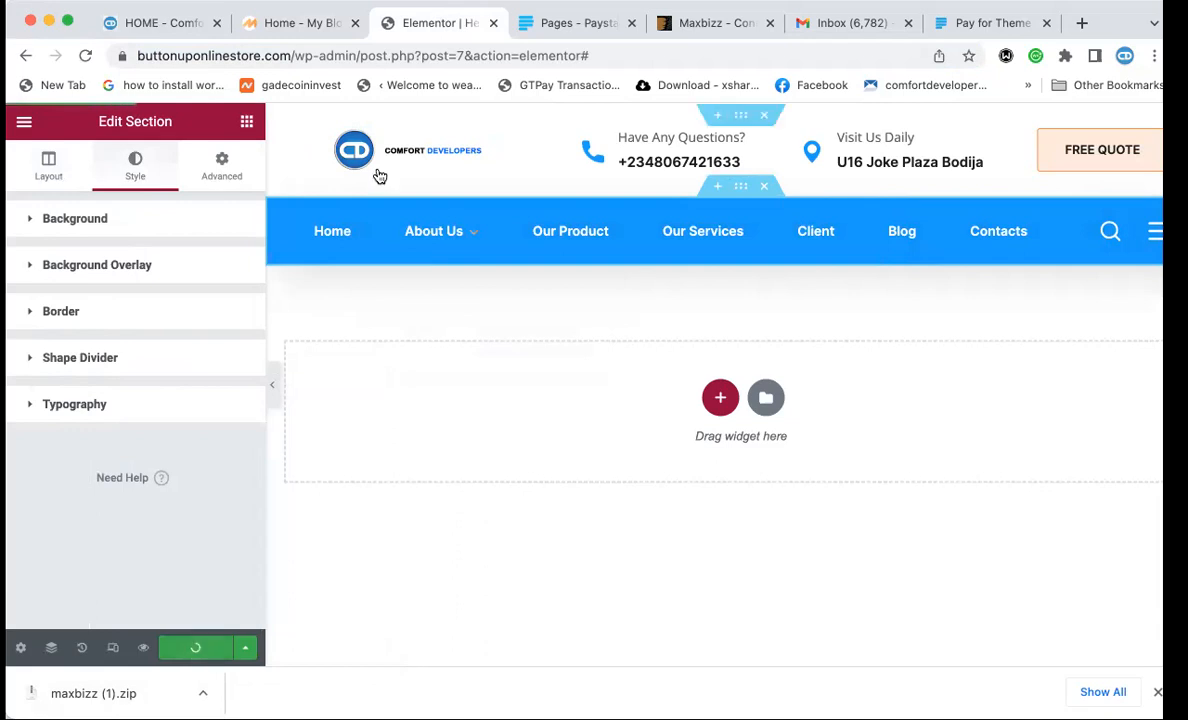
click(290, 25)
click(292, 55)
Reload the live site, compare its header with the Comfort Developers reference, then return to Elementor.
key(Return)
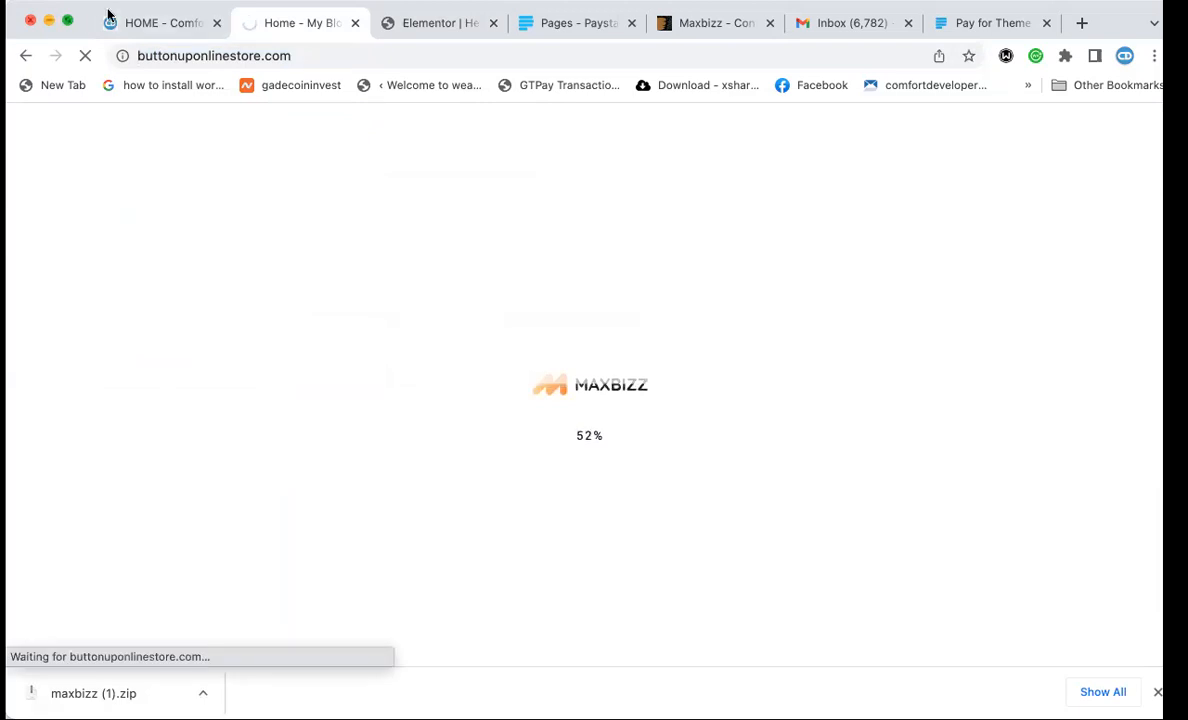
click(145, 20)
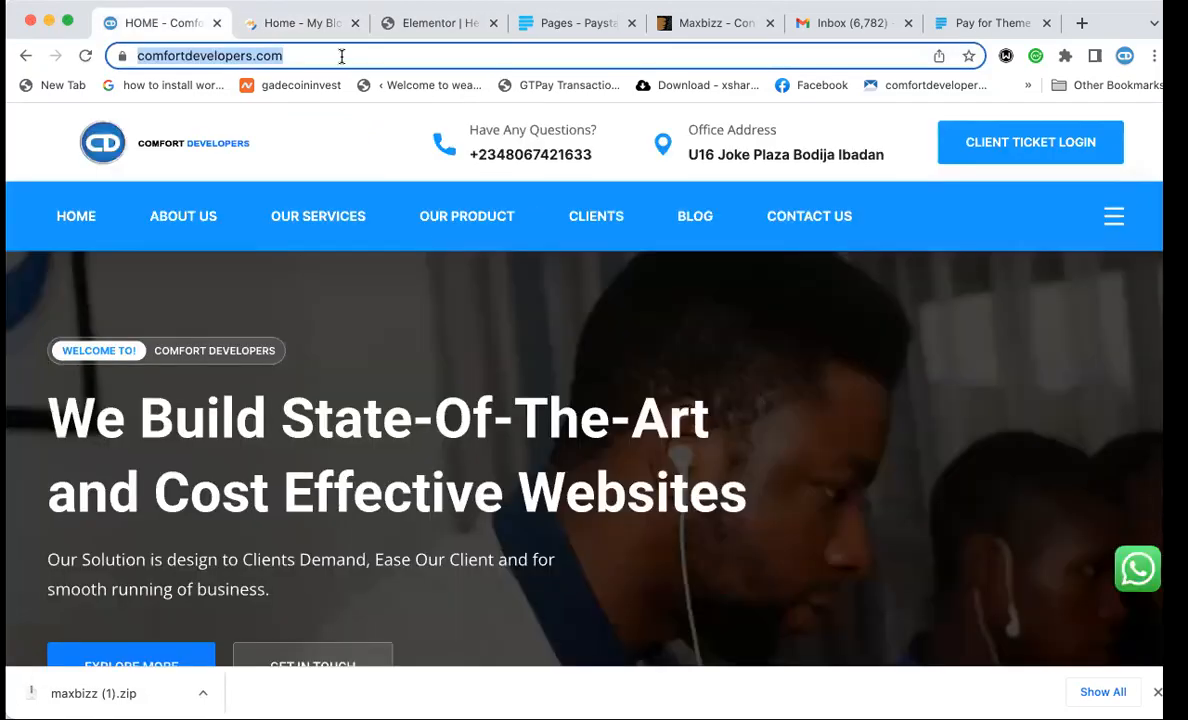
click(307, 28)
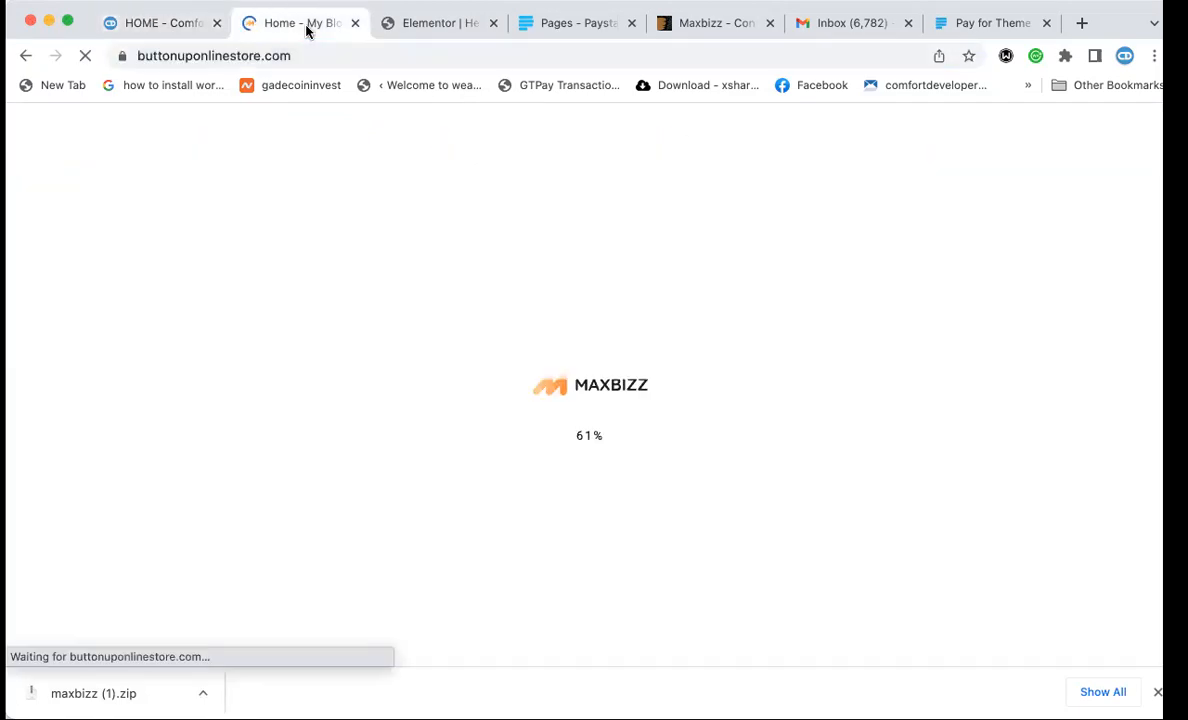
click(155, 28)
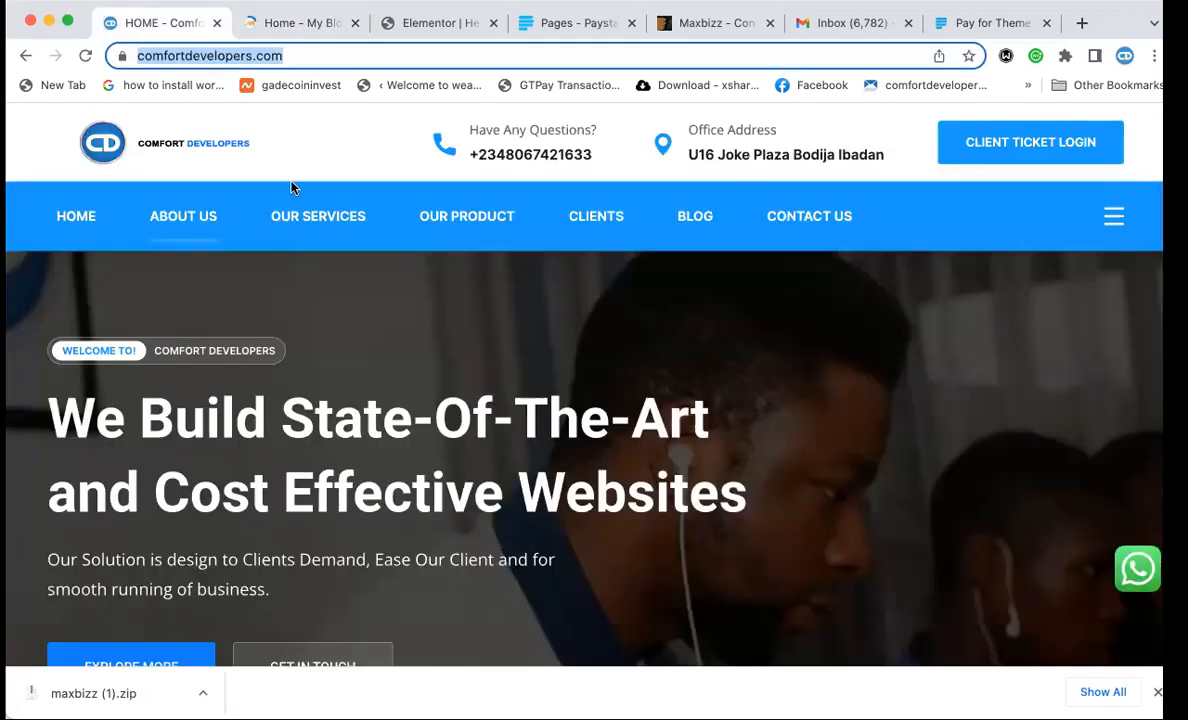
click(295, 17)
click(400, 23)
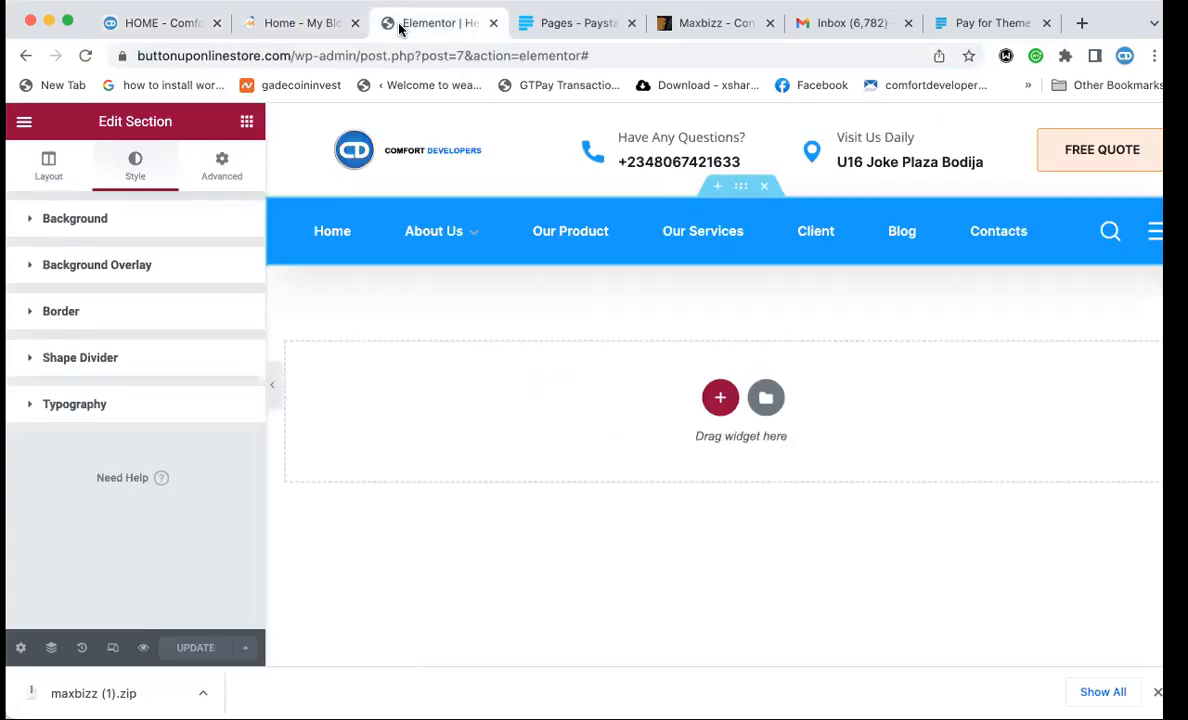
click(222, 168)
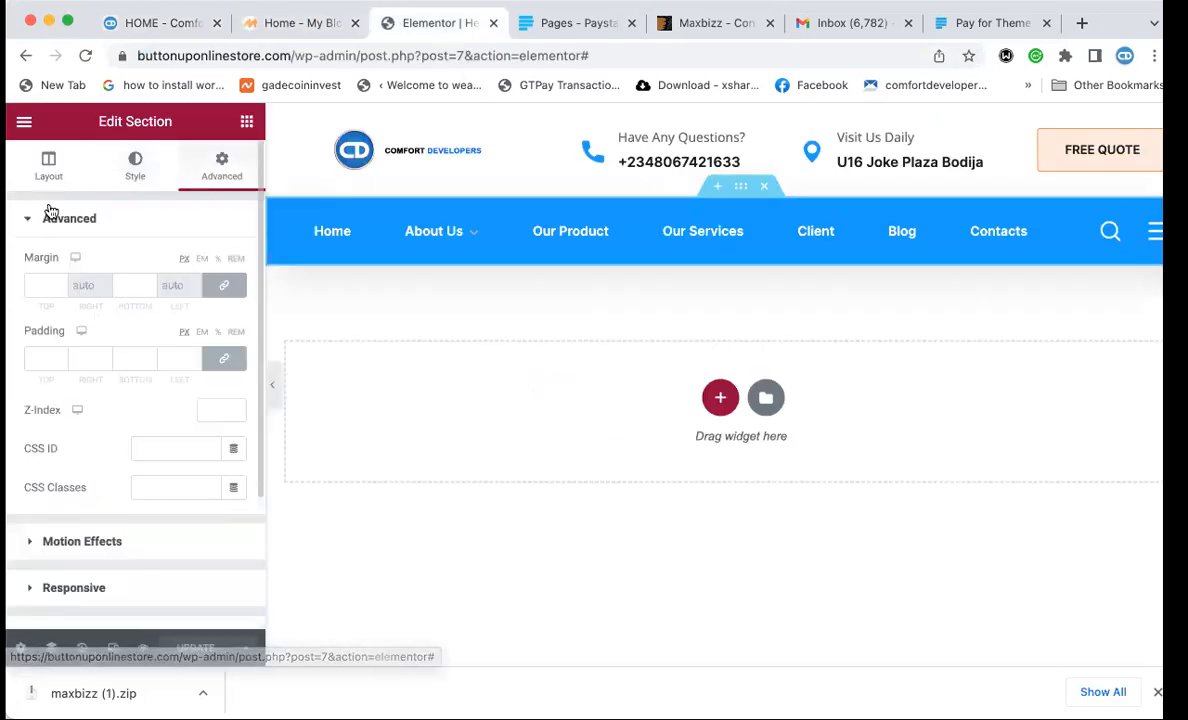
click(48, 170)
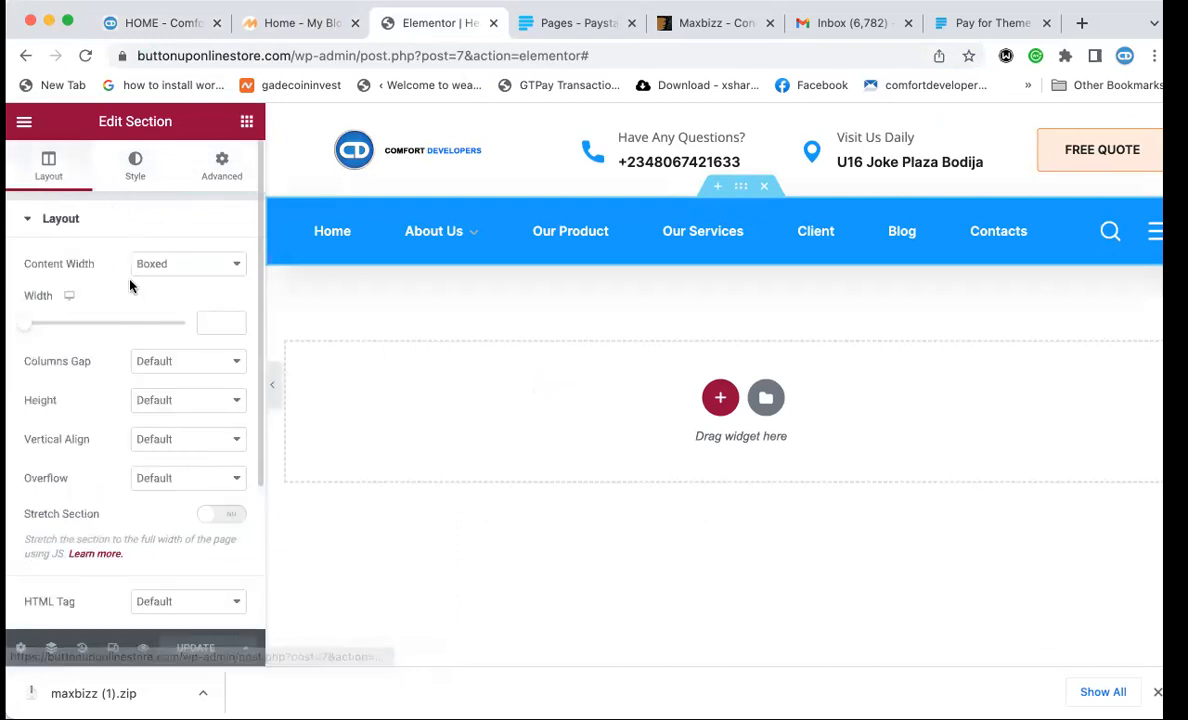
click(140, 168)
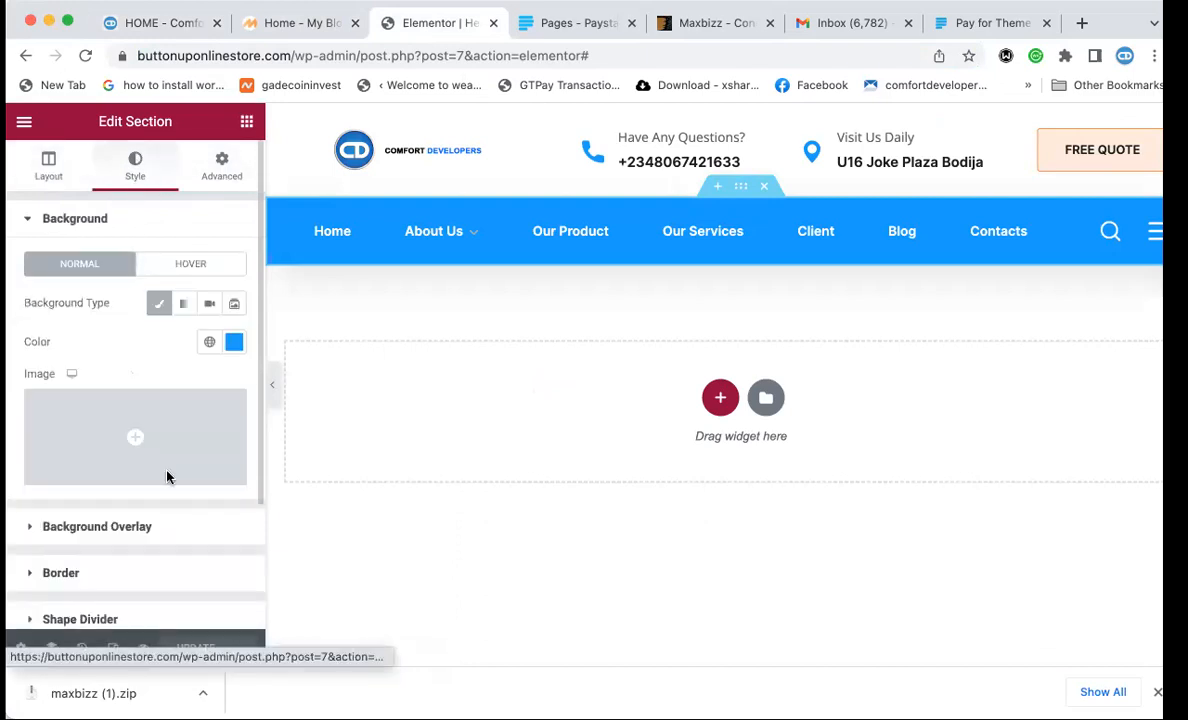
scroll(167, 477, down, 3)
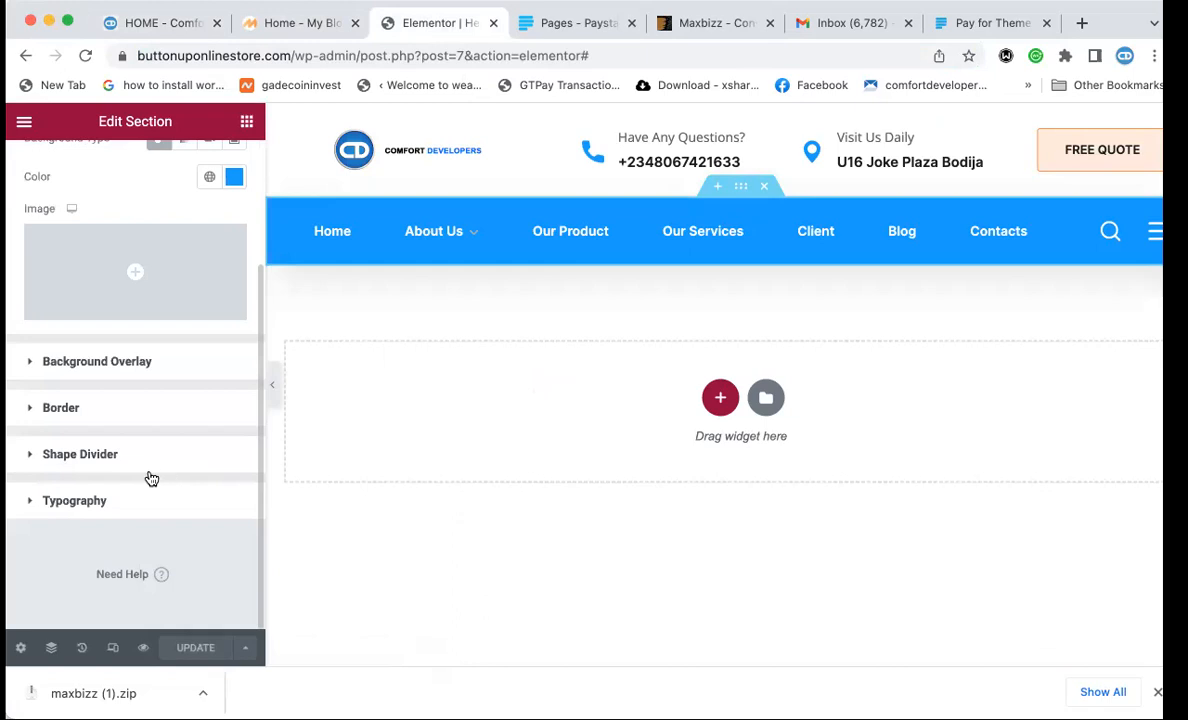
click(70, 502)
scroll(69, 507, down, 2)
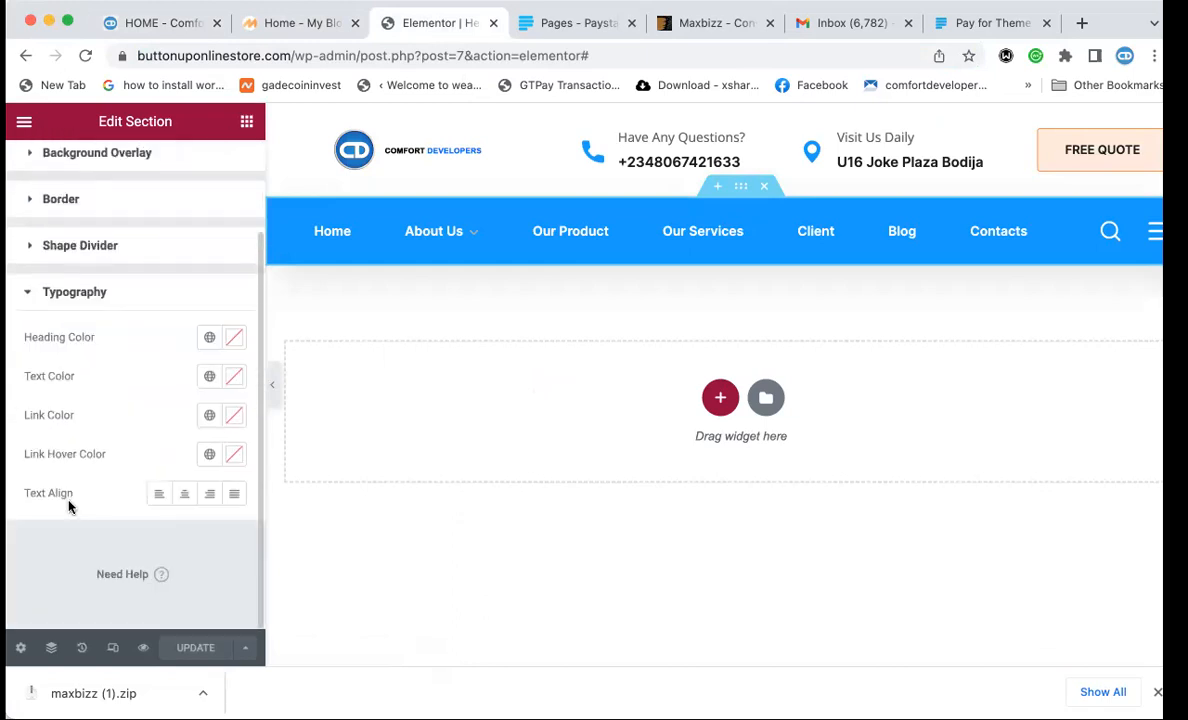
scroll(125, 418, up, 2)
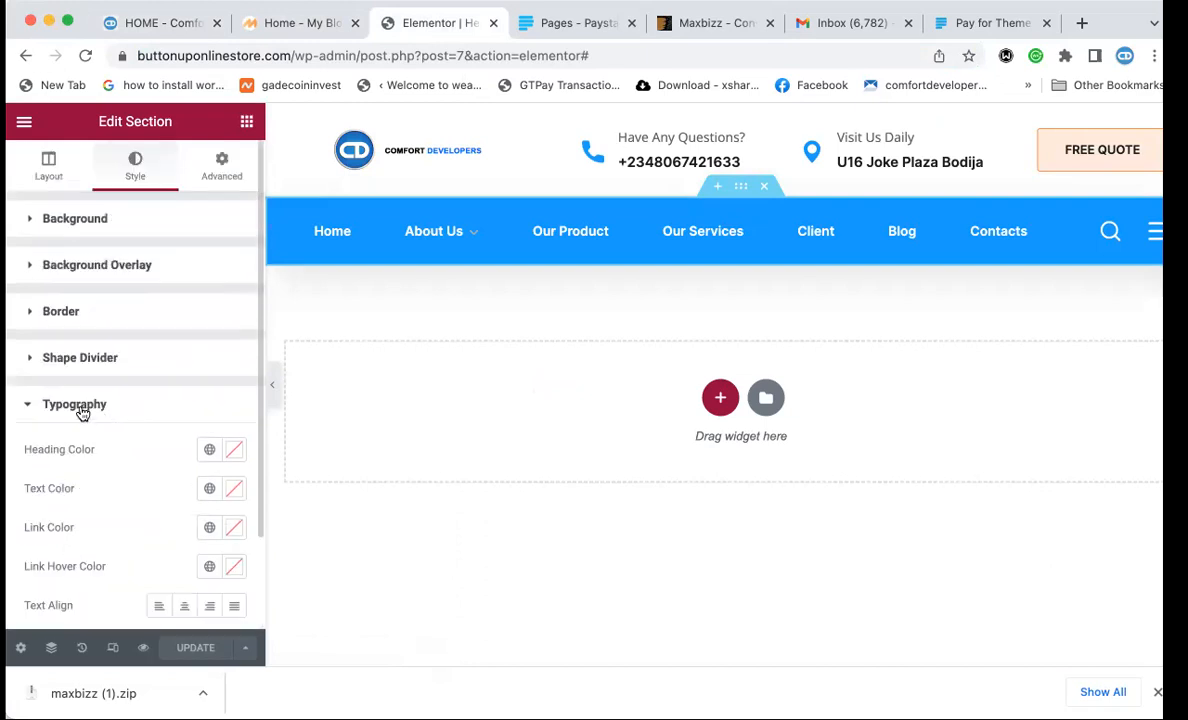
click(41, 406)
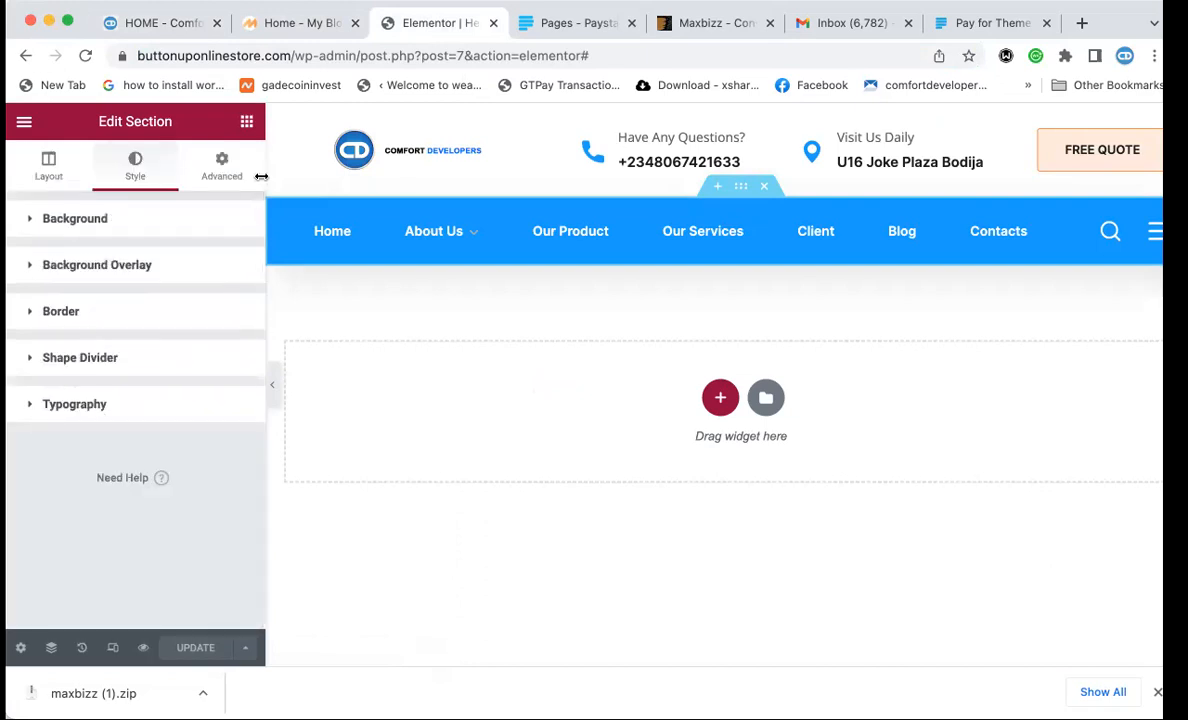
click(212, 177)
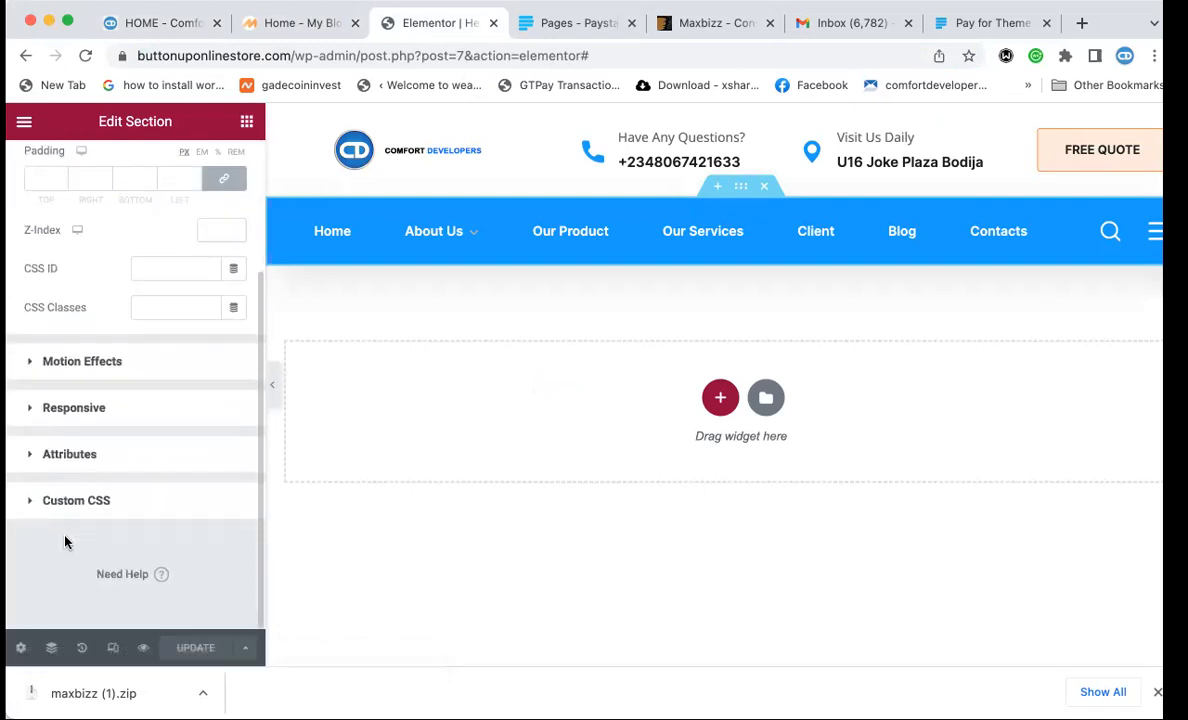
click(82, 500)
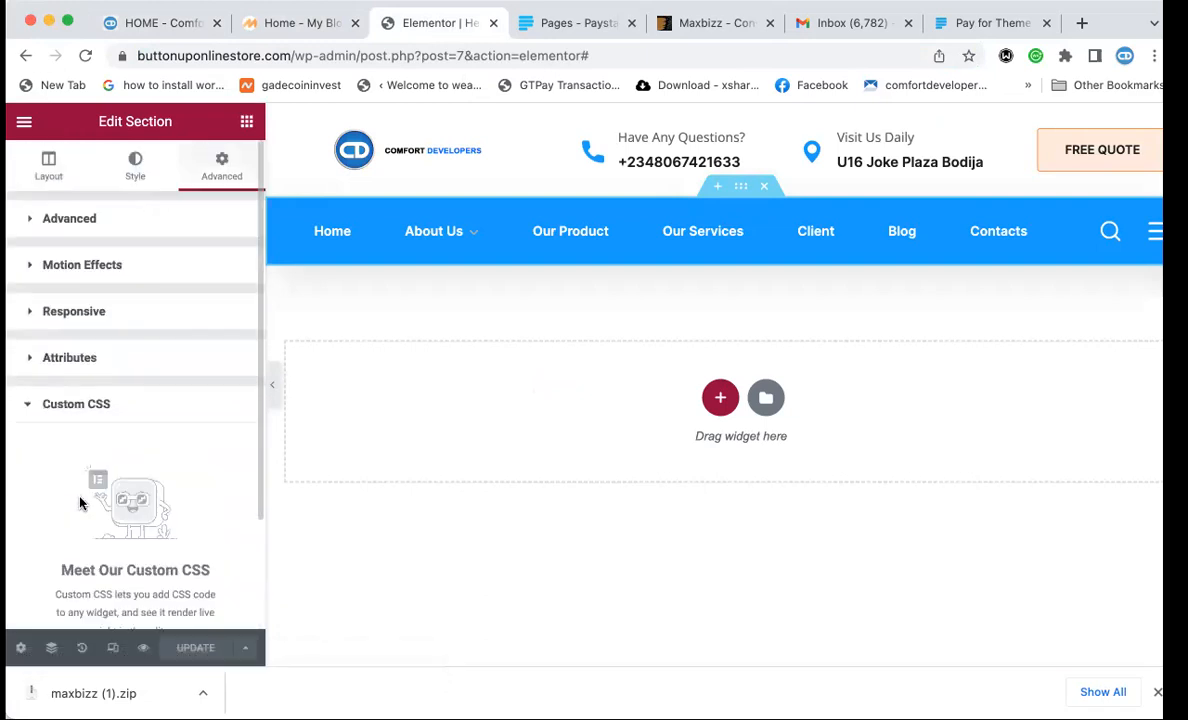
click(86, 264)
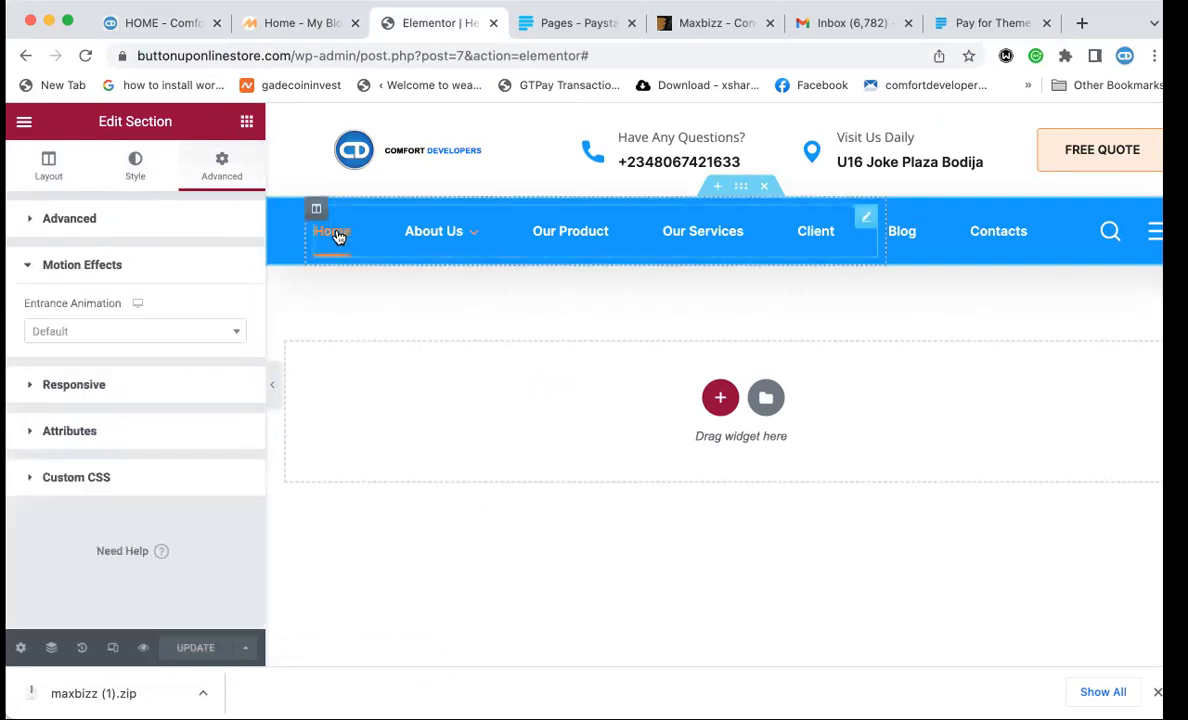
click(287, 22)
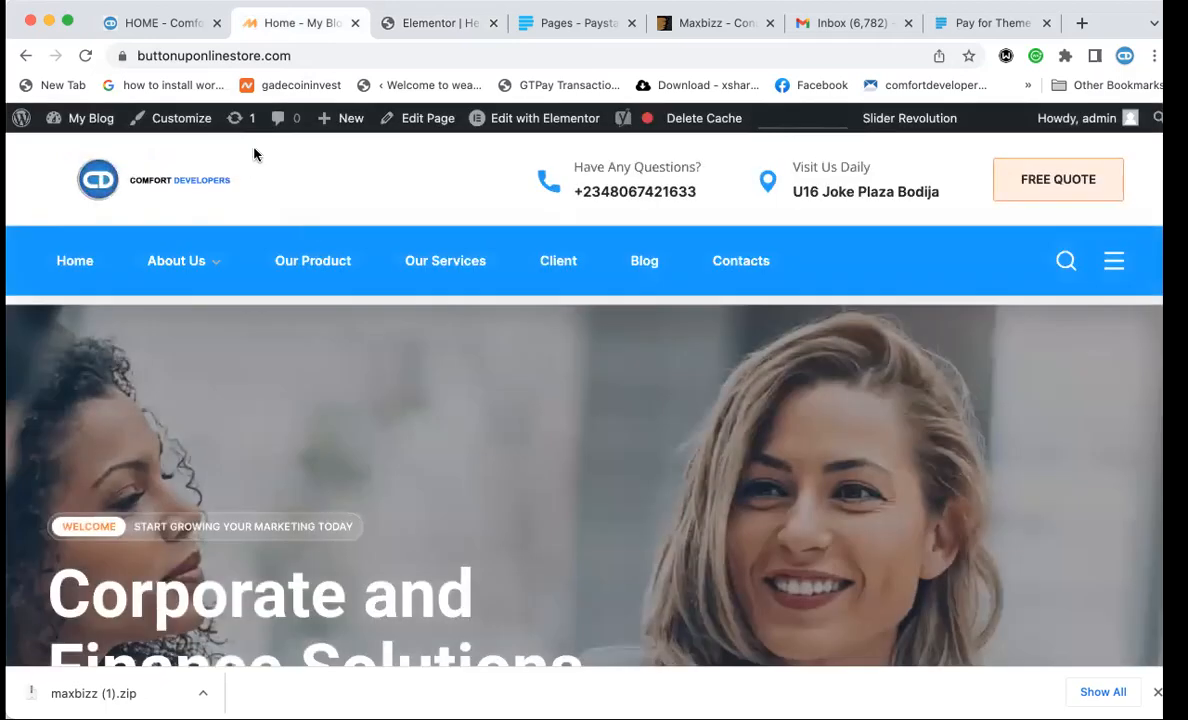
scroll(340, 262, down, 1)
scroll(340, 262, up, 1)
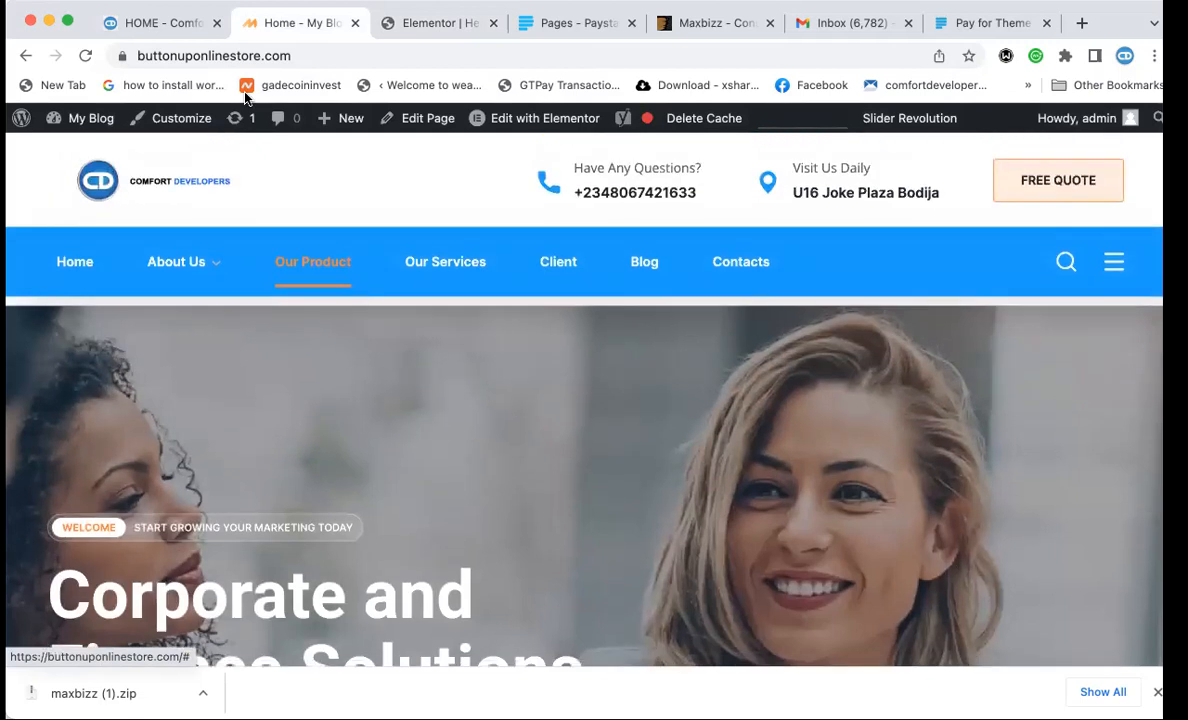
click(440, 22)
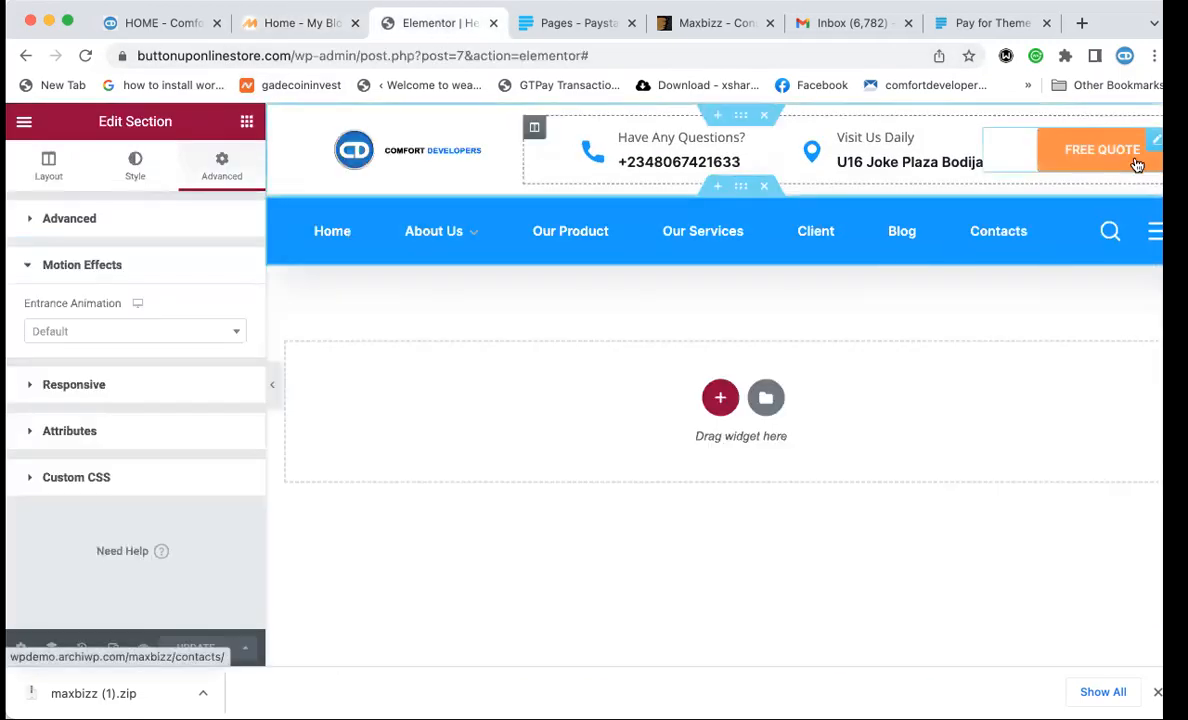
Replace the FREE QUOTE button's link with '#'.
click(1055, 152)
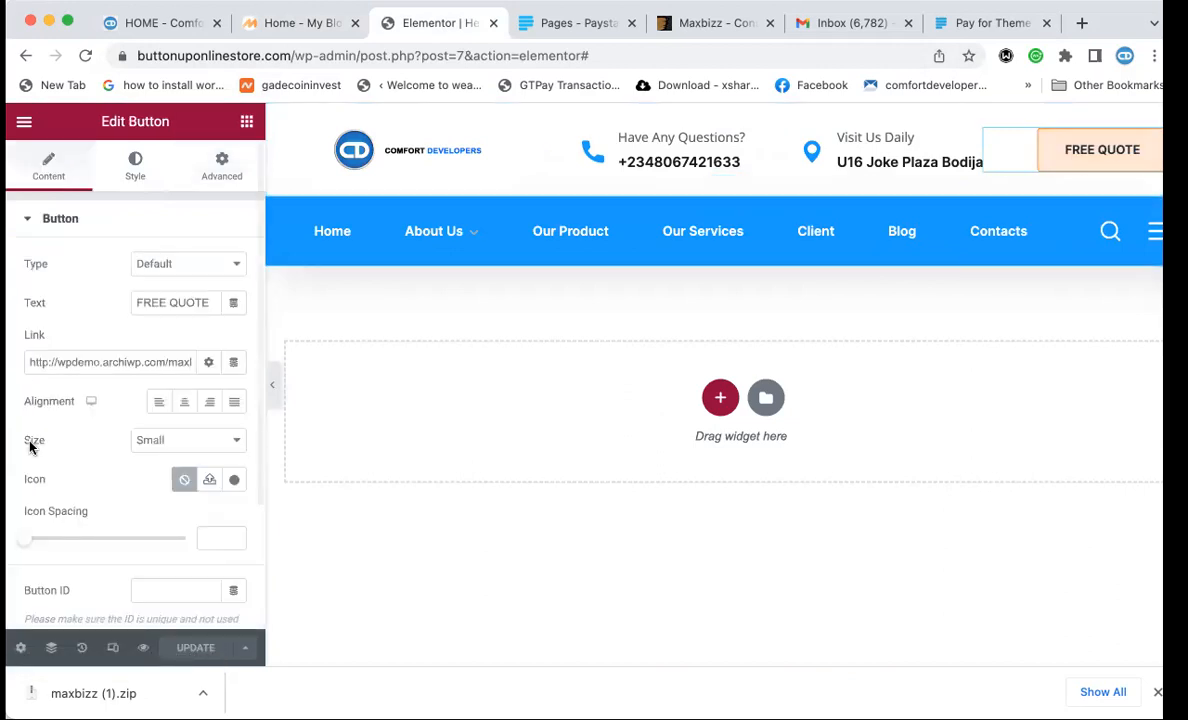
double_click(122, 362)
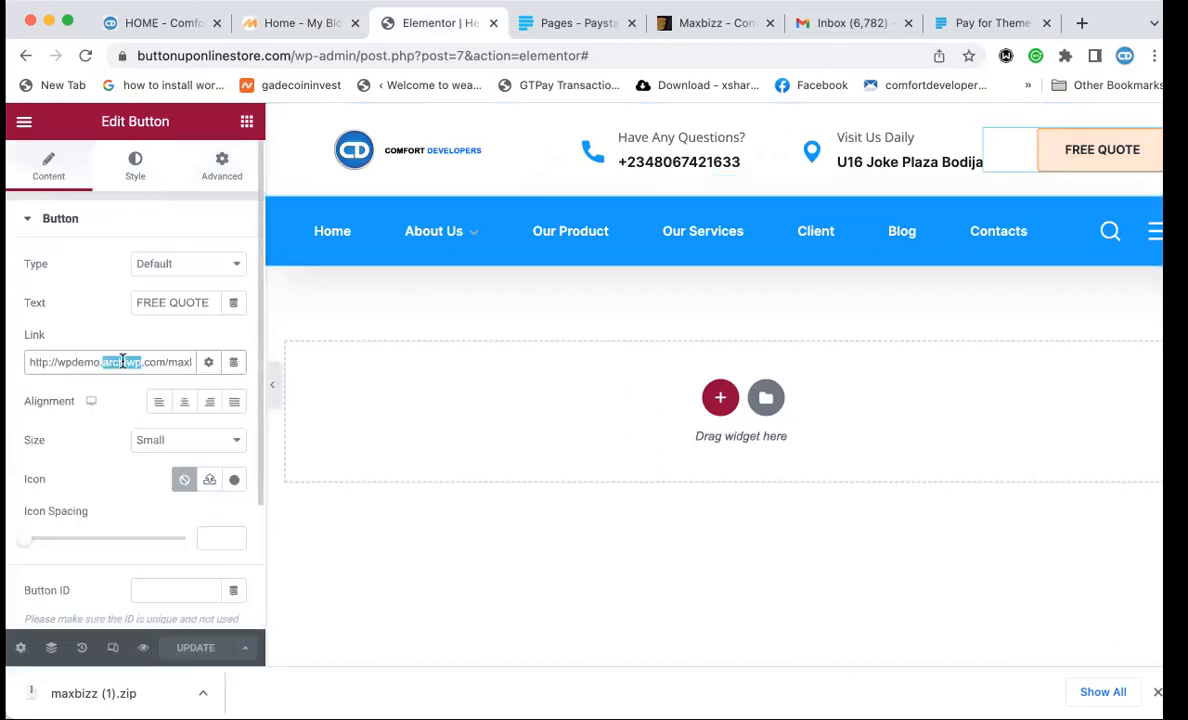
key(super+a)
key(BackSpace)
text(#)
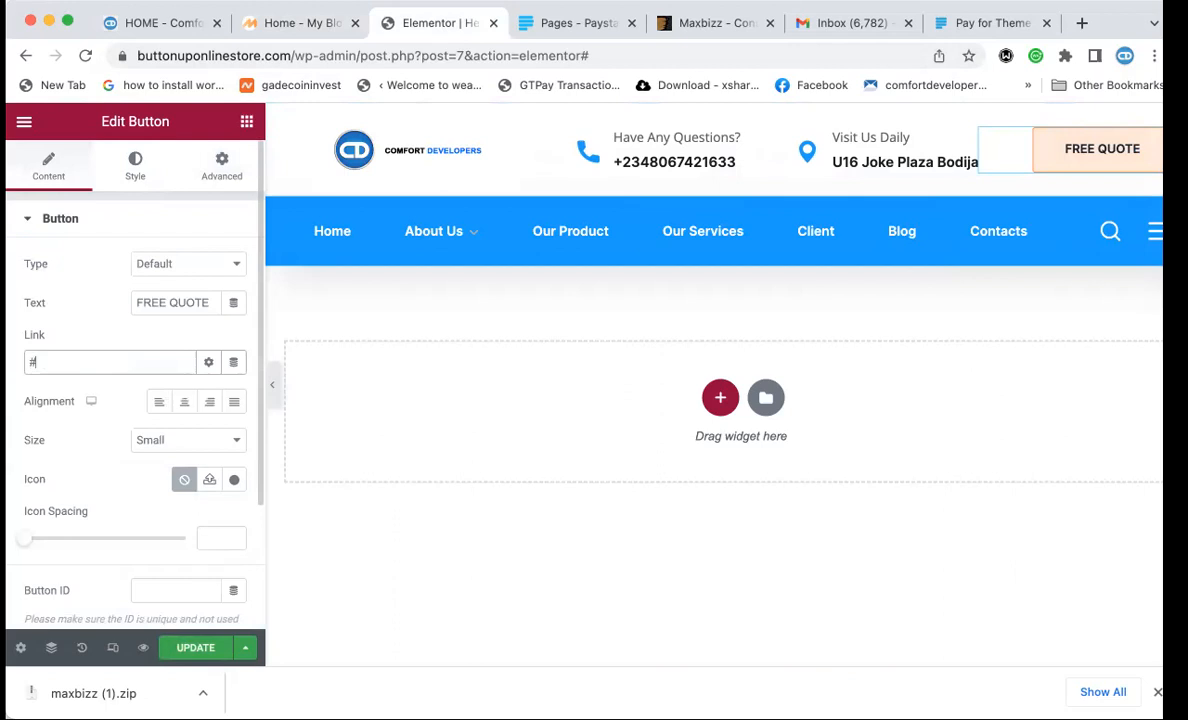
Change the button text from FREE QUOTE to CLIENT TICKET LOGIN.
drag(212, 302, 134, 302)
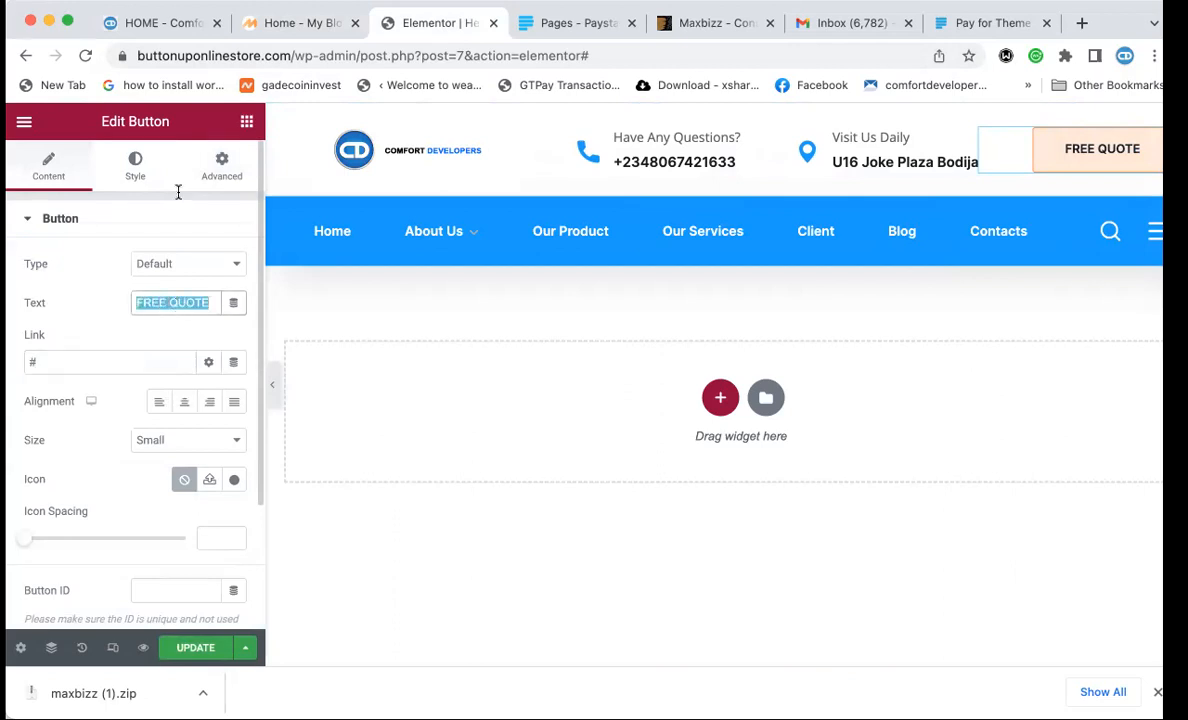
click(153, 23)
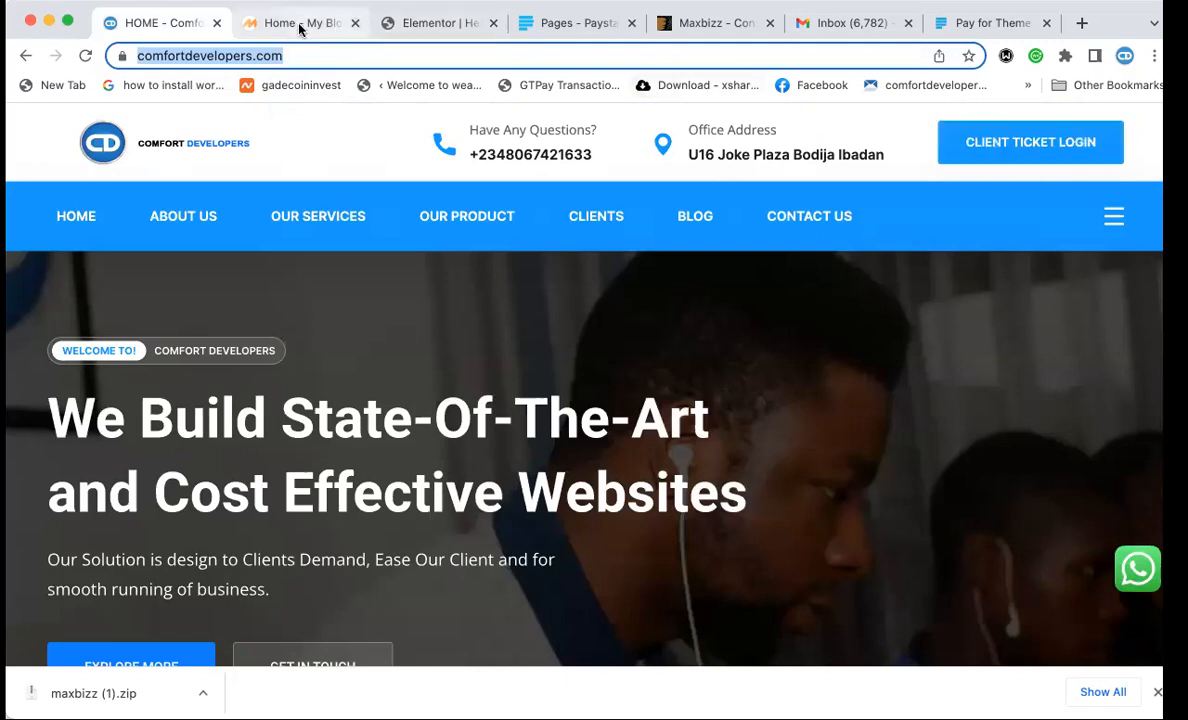
click(432, 22)
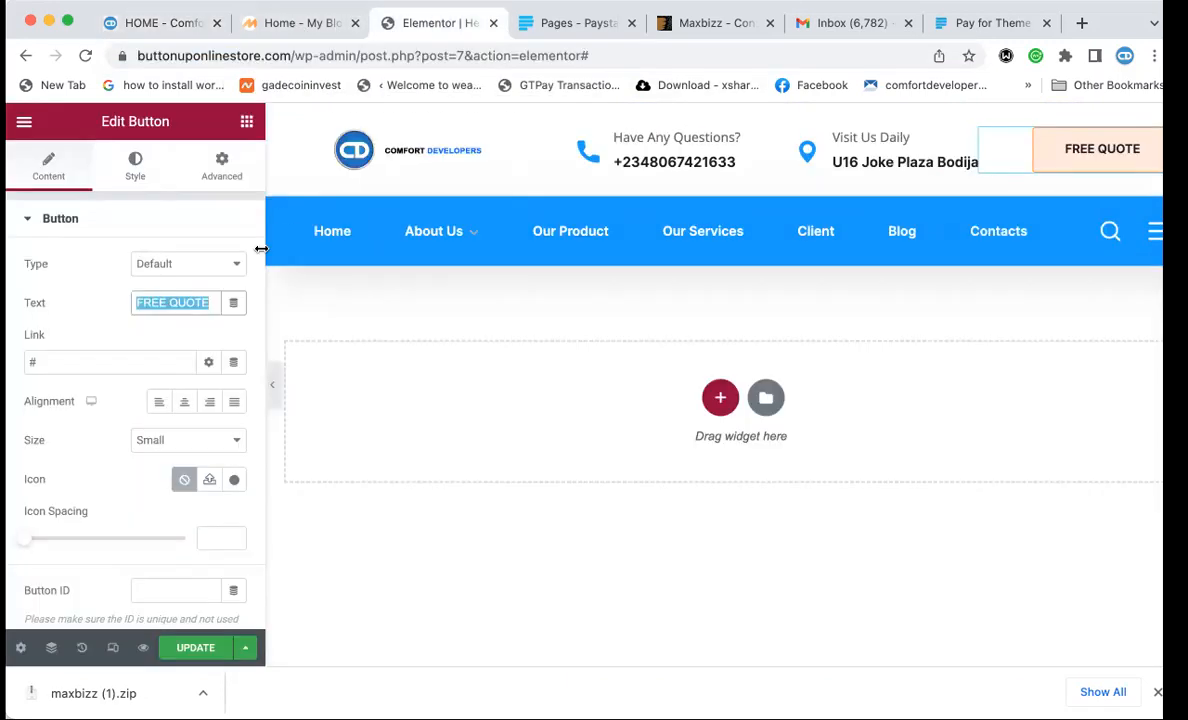
text(CLIENT )
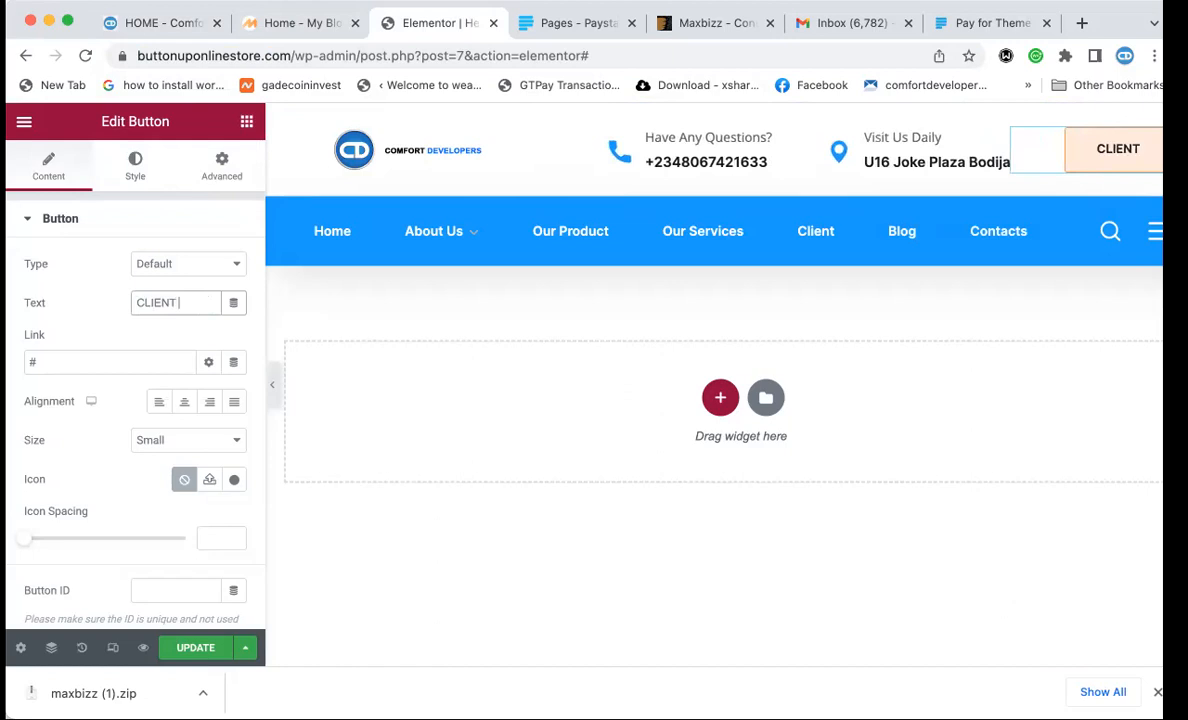
text(TICKET LOGIN)
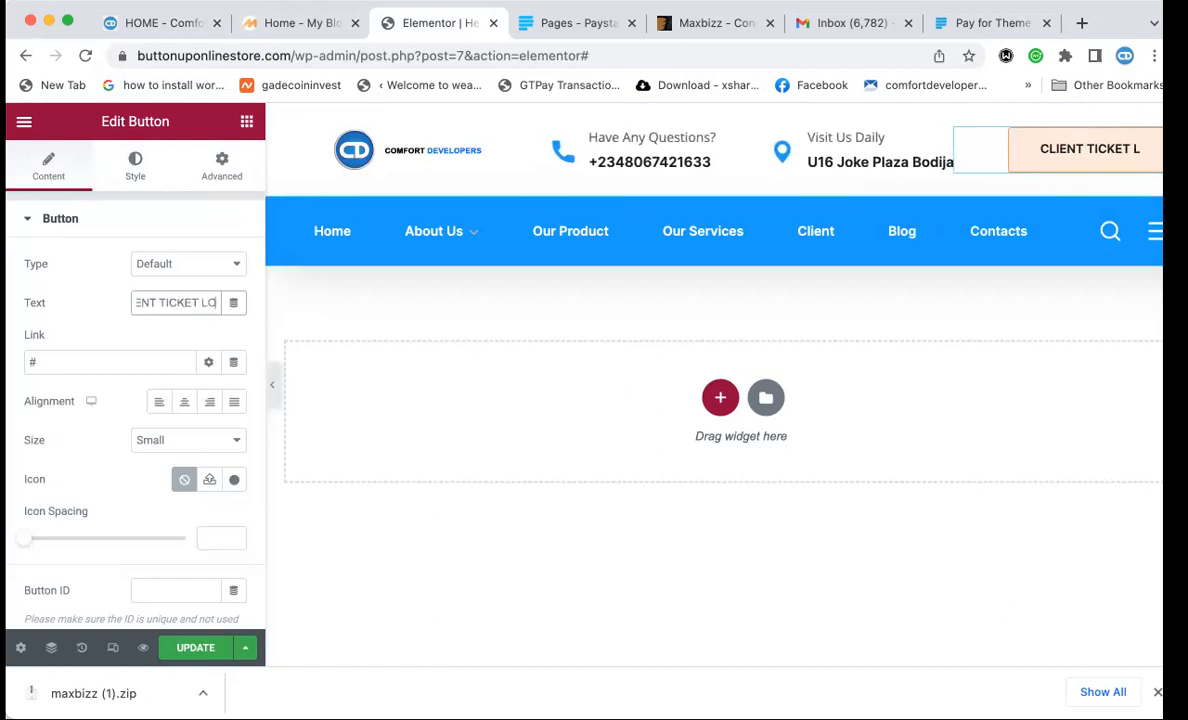
click(149, 163)
Set the button's text colour to near-white #FBFCFF and its background colour to 0099ff.
click(146, 172)
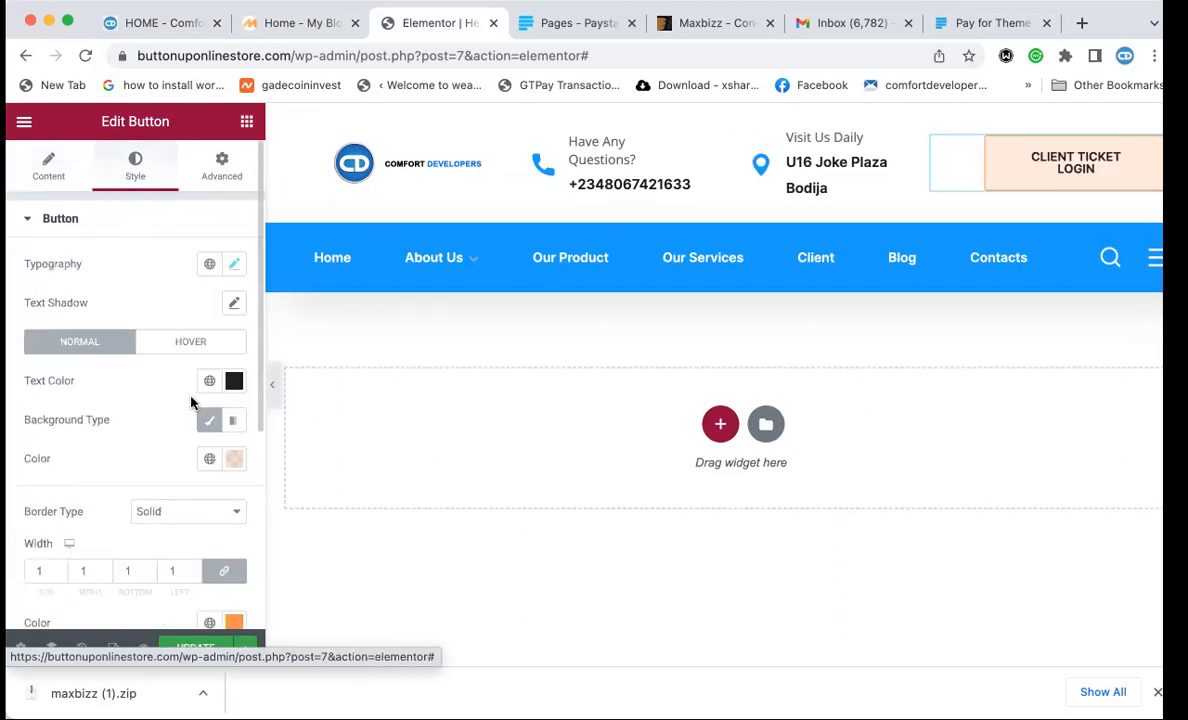
click(234, 382)
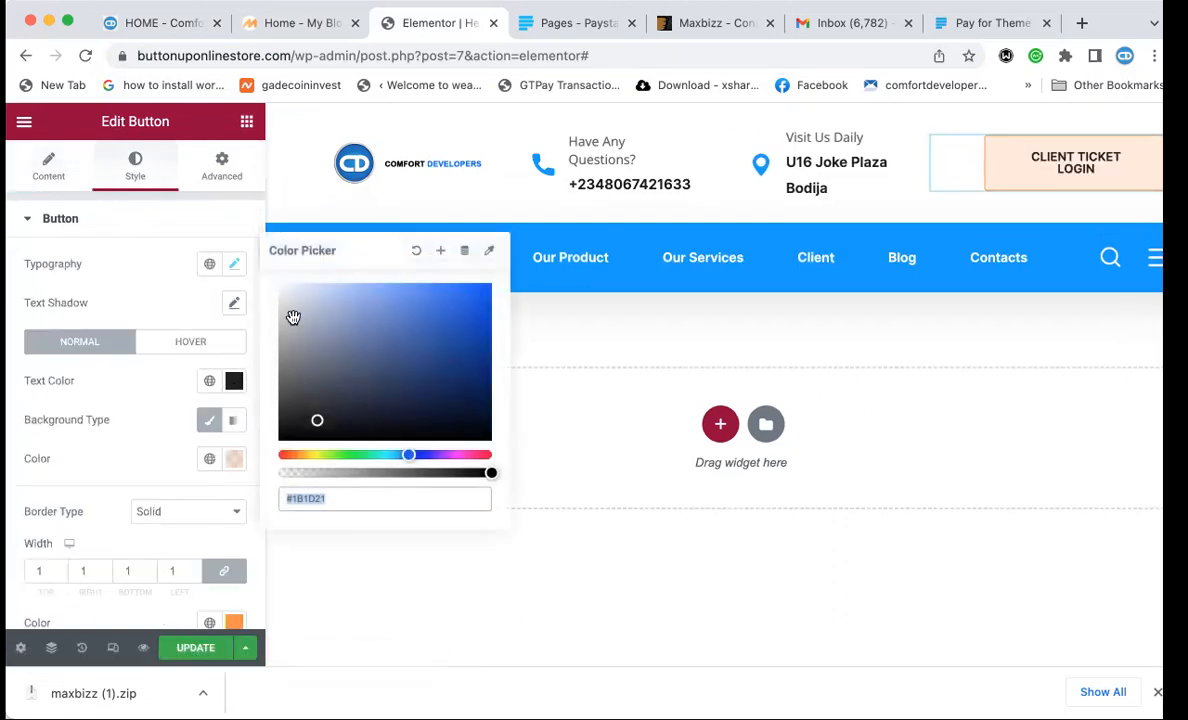
drag(286, 293, 282, 279)
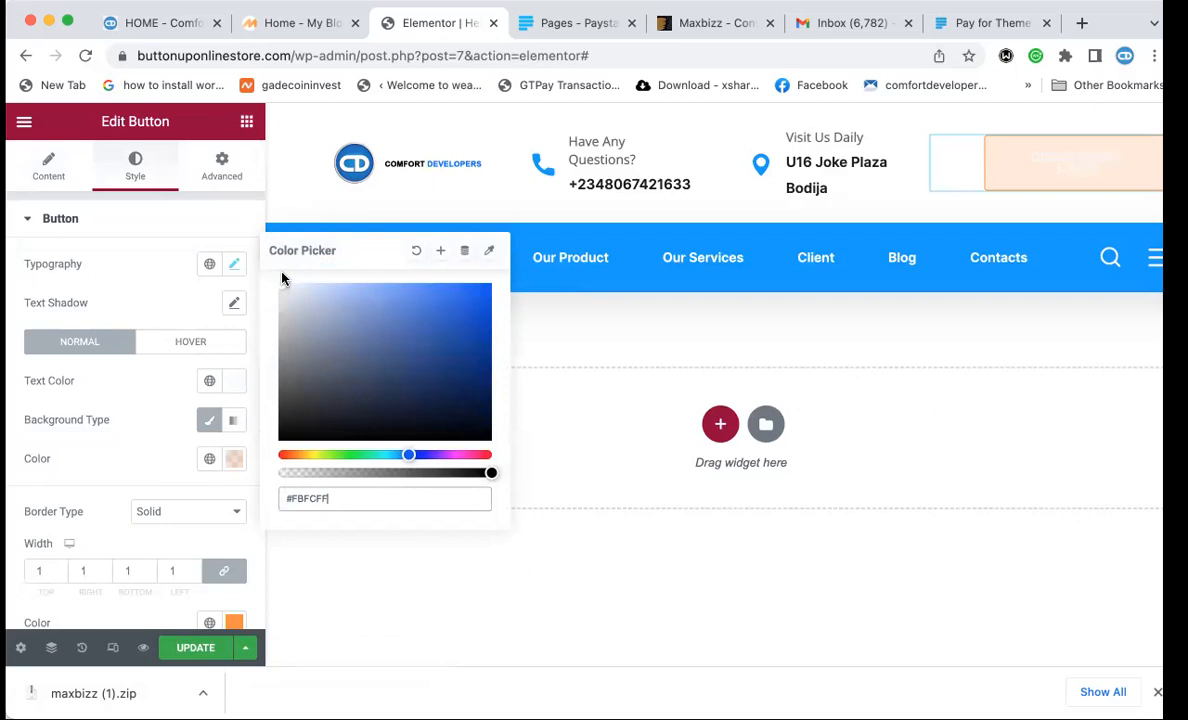
click(234, 462)
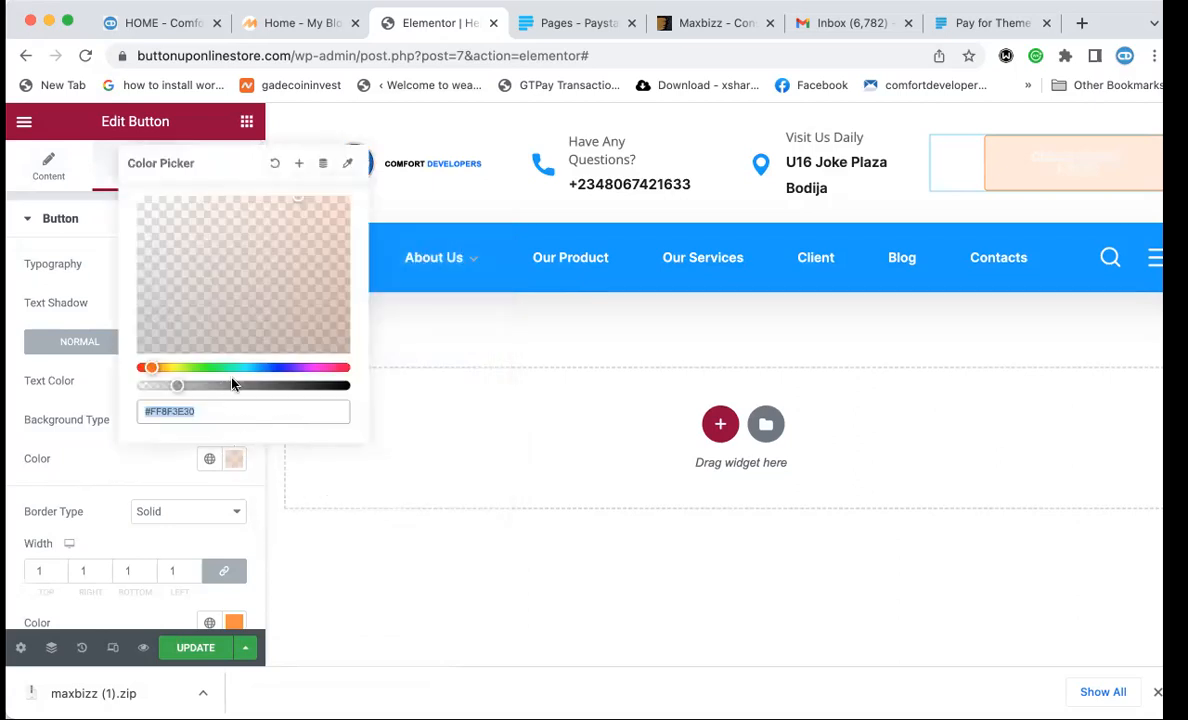
text(0099ff)
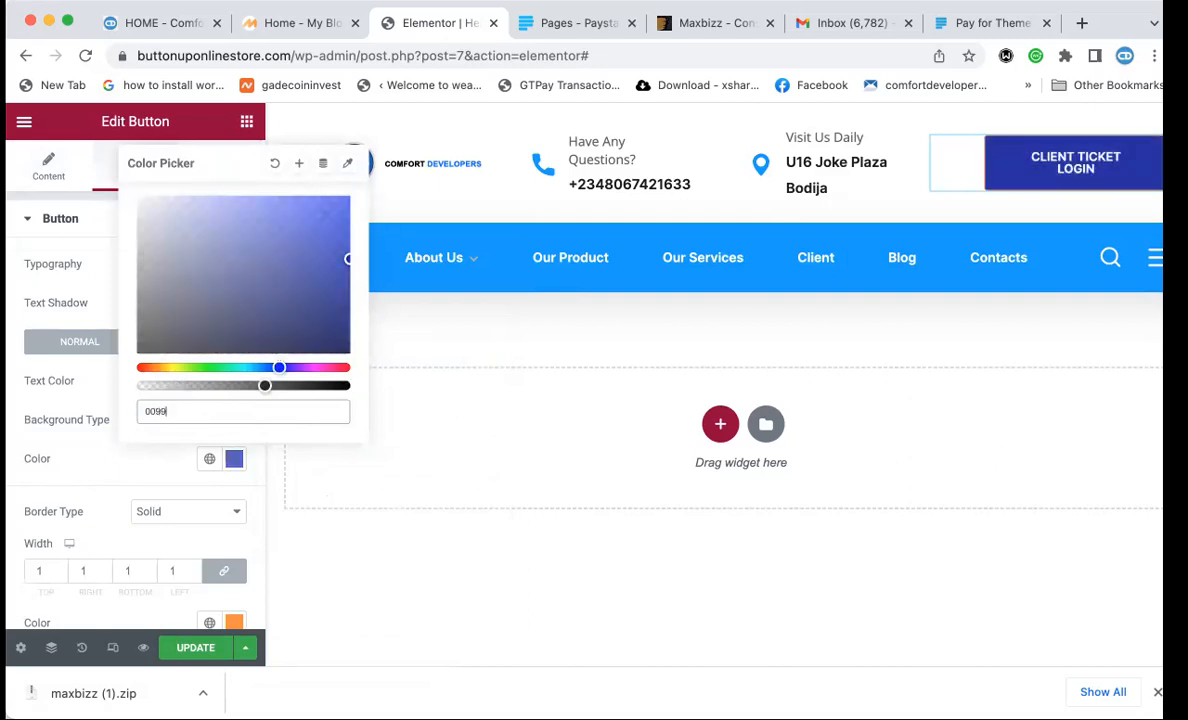
click(108, 455)
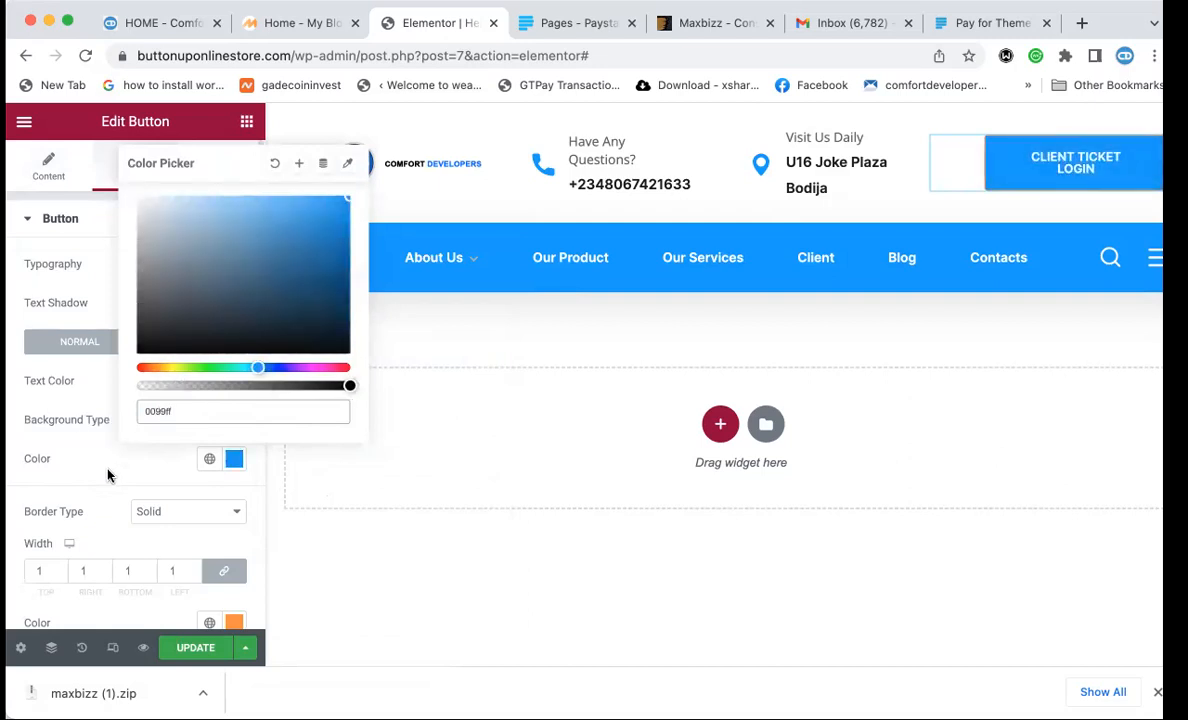
scroll(108, 470, down, 3)
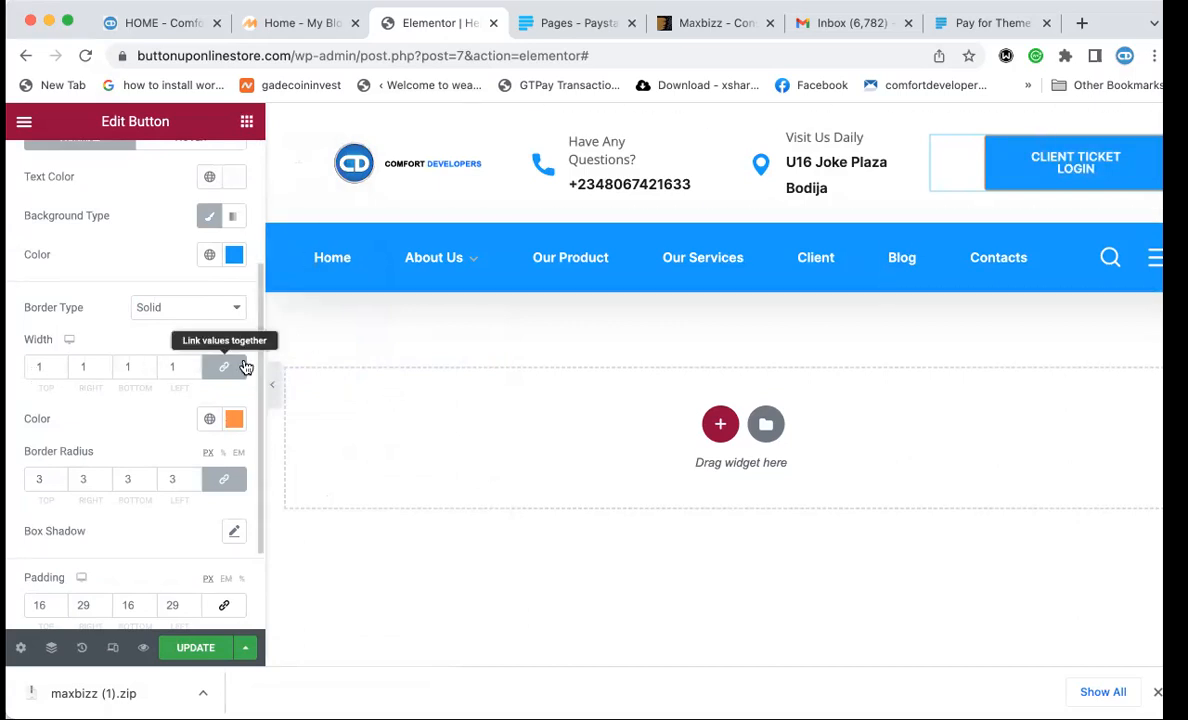
Set the button's border width to 0.
click(47, 366)
key(BackSpace)
text(0)
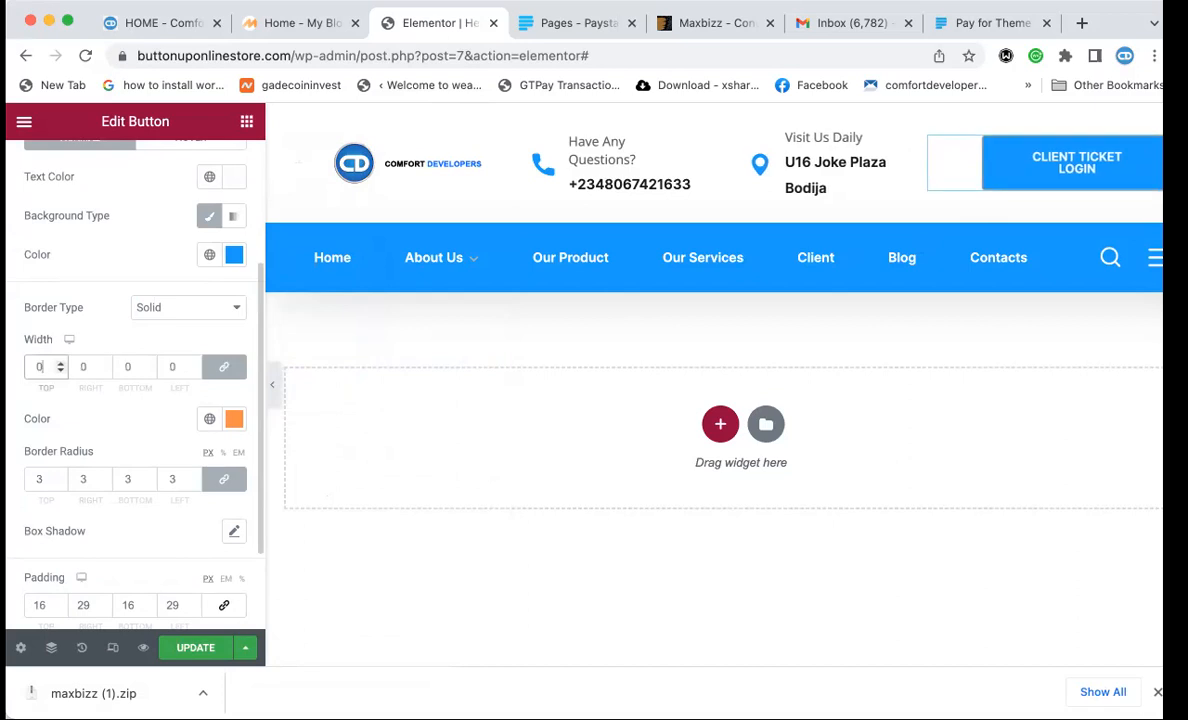
double_click(33, 478)
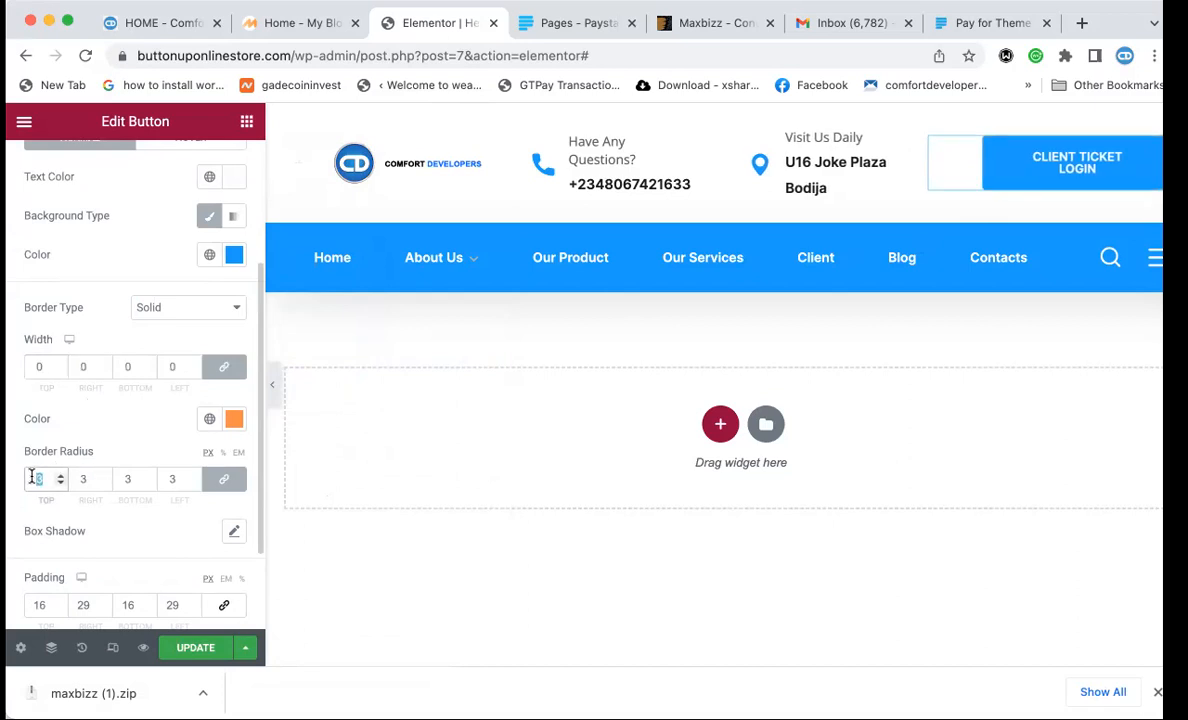
scroll(180, 467, down, 2)
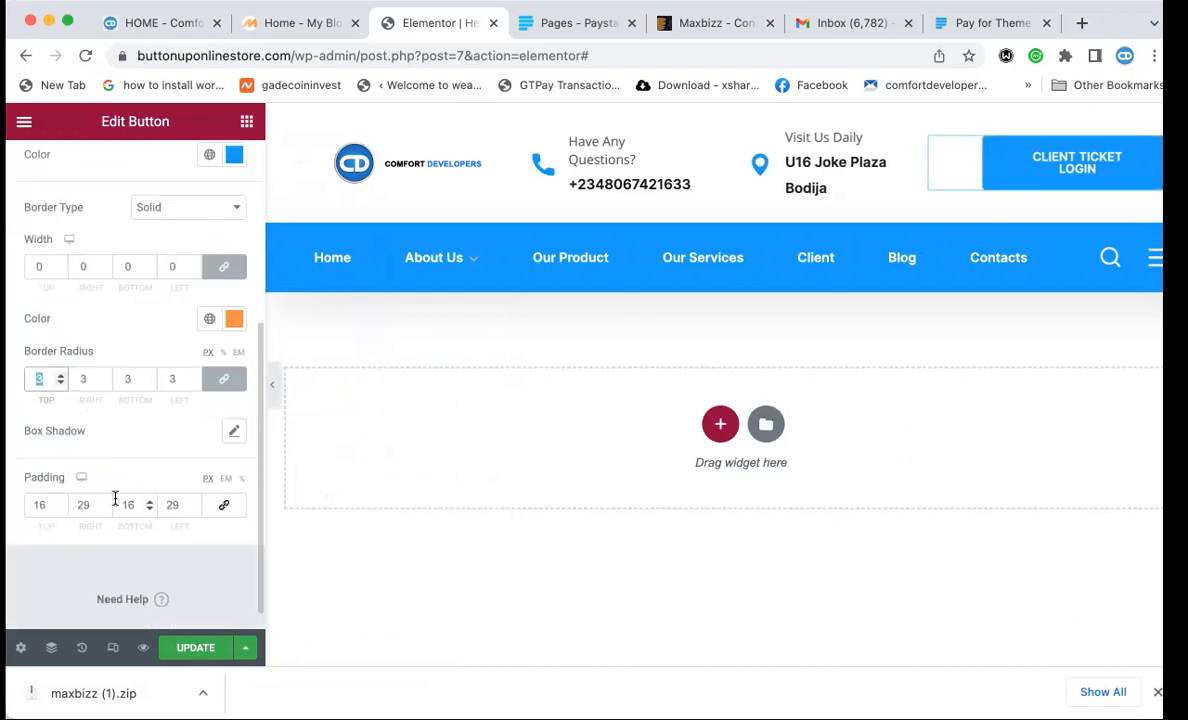
Change the button's left padding to 16 and save the header.
click(179, 504)
key(BackSpace)
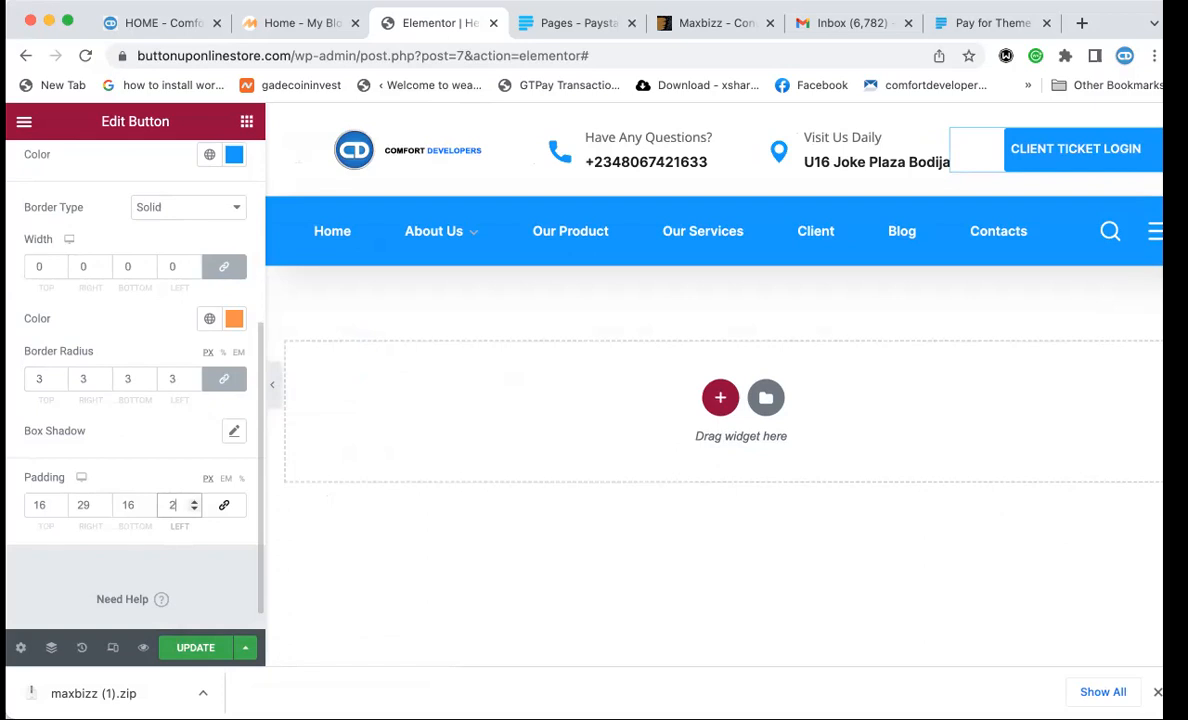
text(0)
key(BackSpace)
key(BackSpace)
text(016)
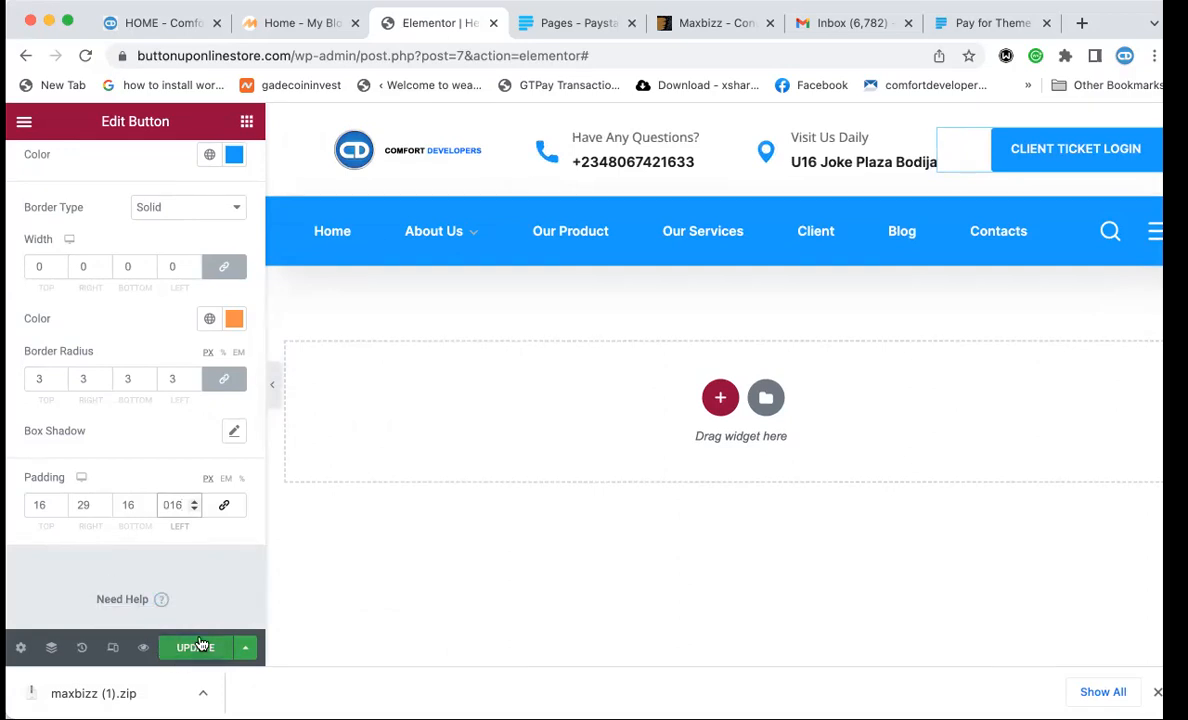
click(234, 319)
click(234, 319)
click(197, 652)
Reload the live homepage to show the updated header.
click(280, 30)
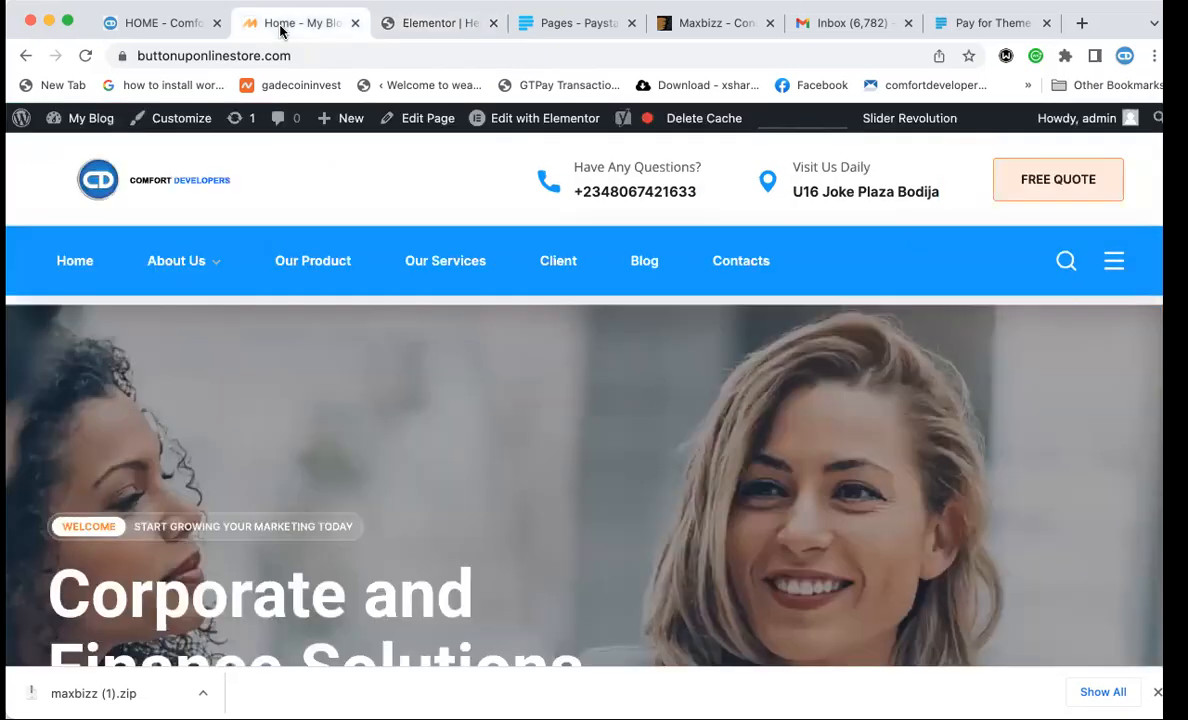
click(292, 54)
key(Return)
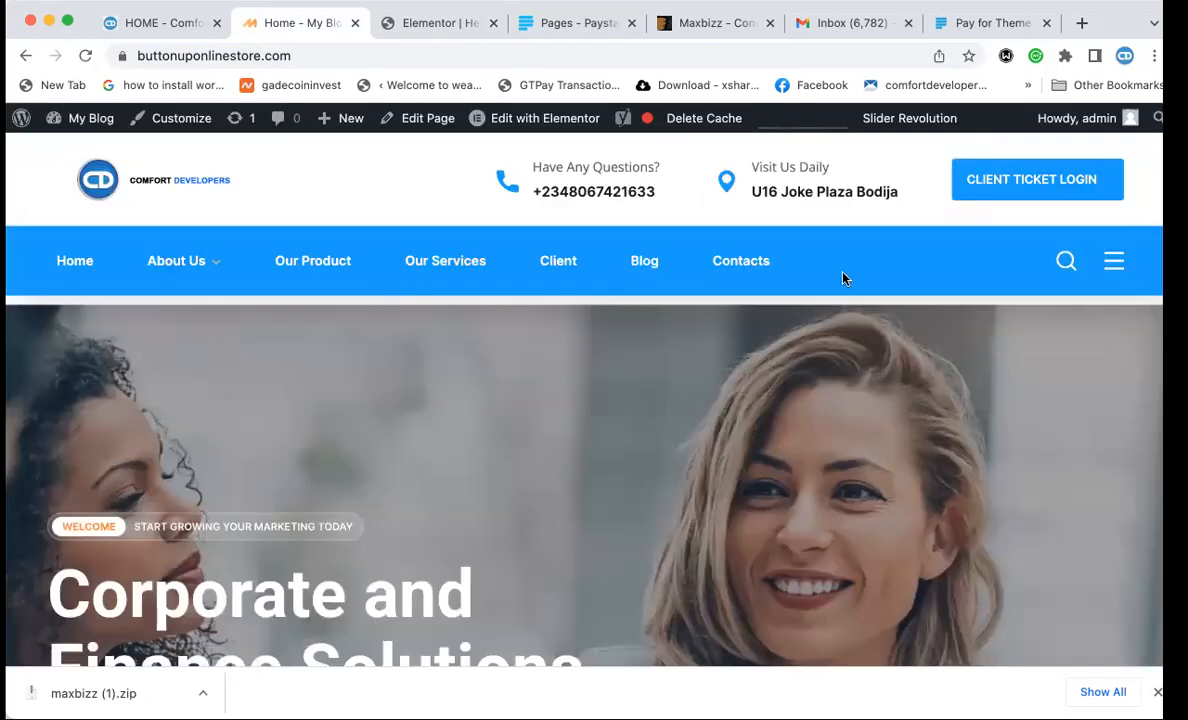
Compare the rebuilt header against comfortdevelopers.com, scrolling through both sites.
click(168, 22)
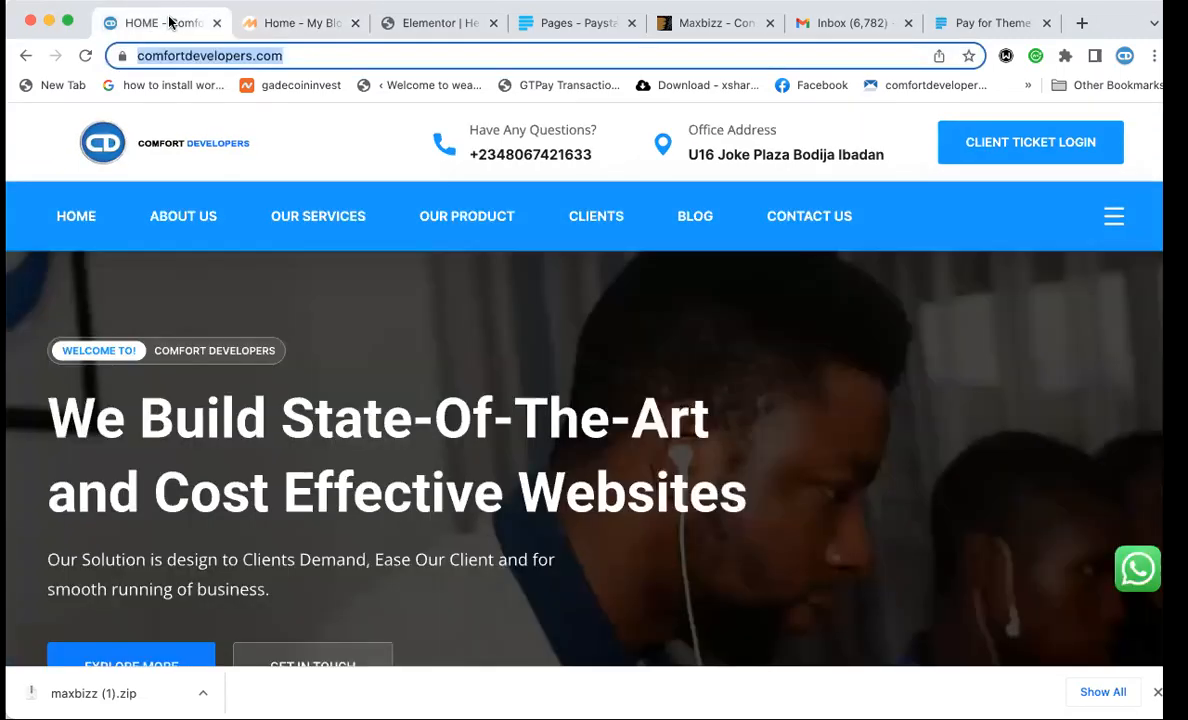
click(307, 25)
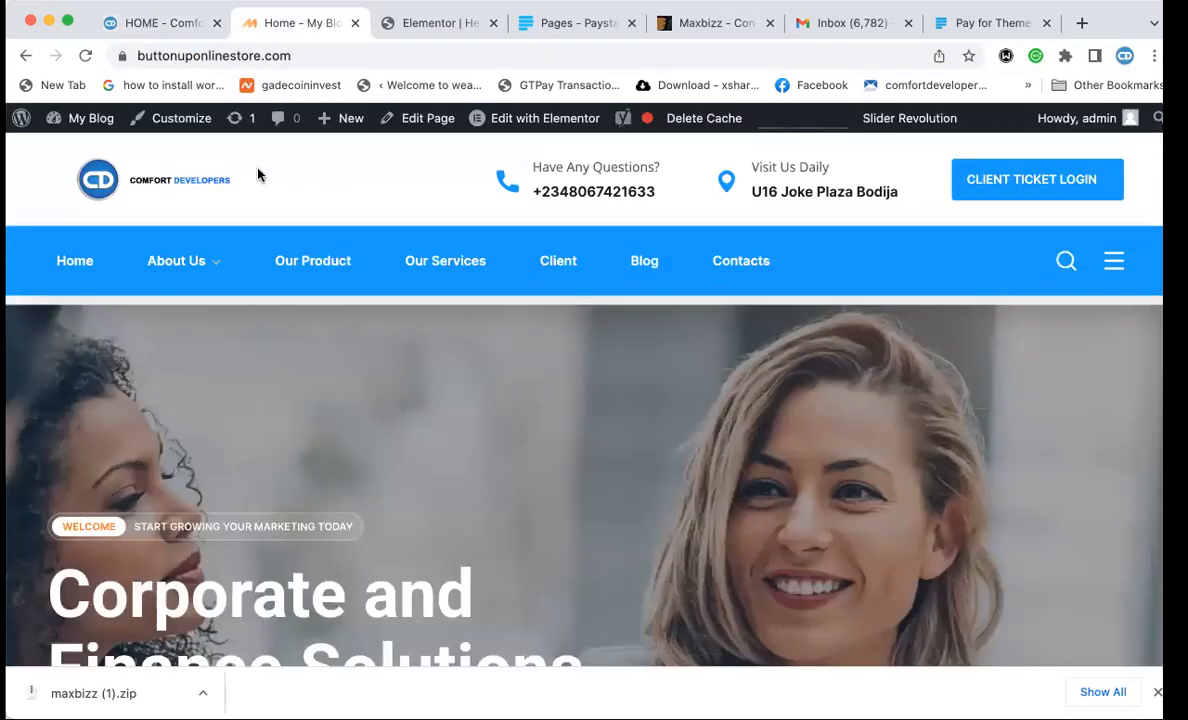
click(176, 30)
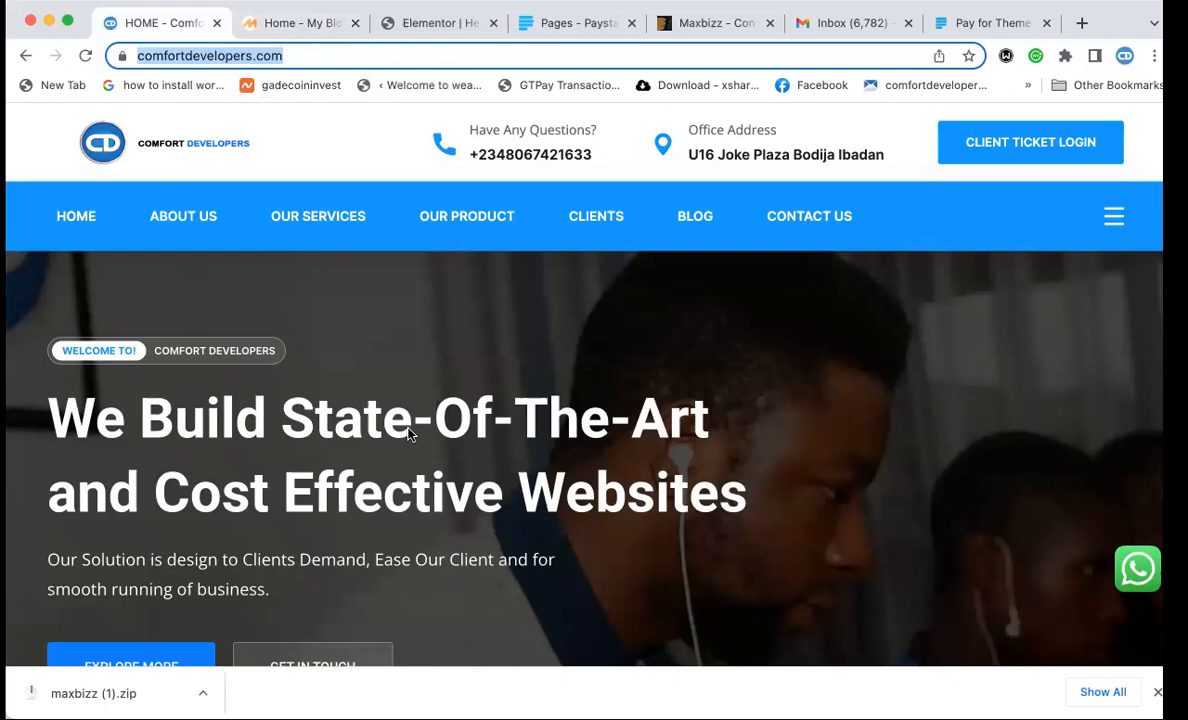
scroll(408, 432, down, 10)
scroll(408, 434, up, 5)
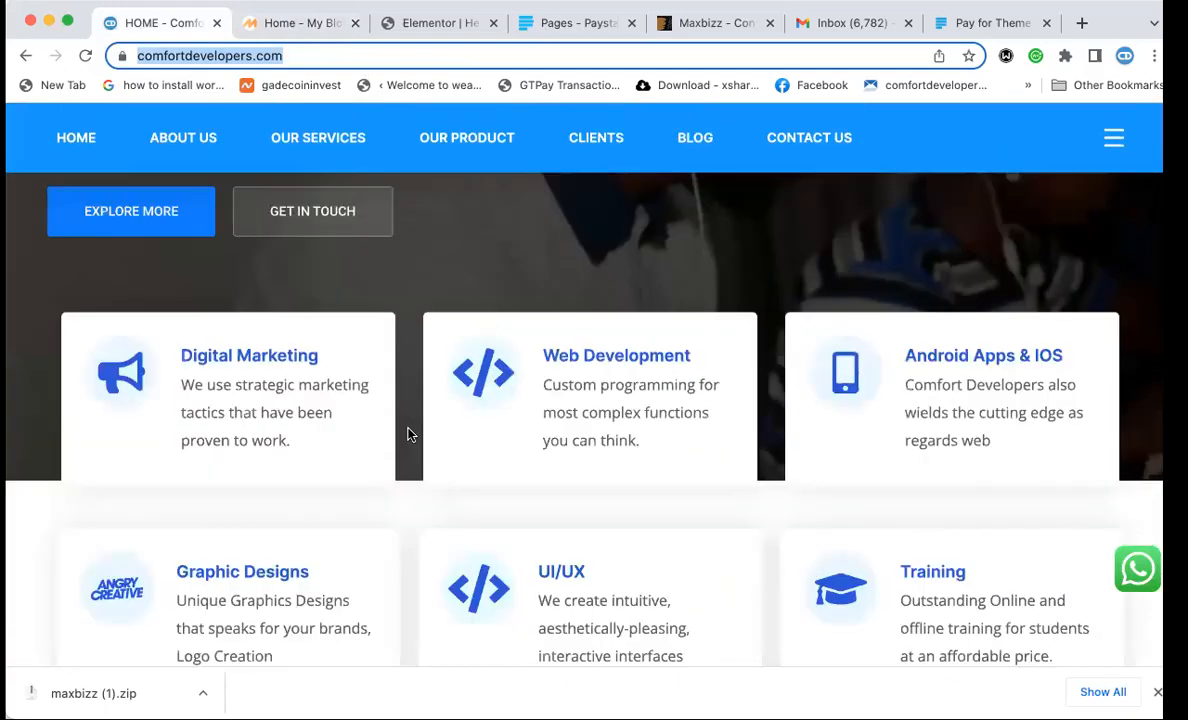
scroll(408, 434, up, 3)
click(298, 23)
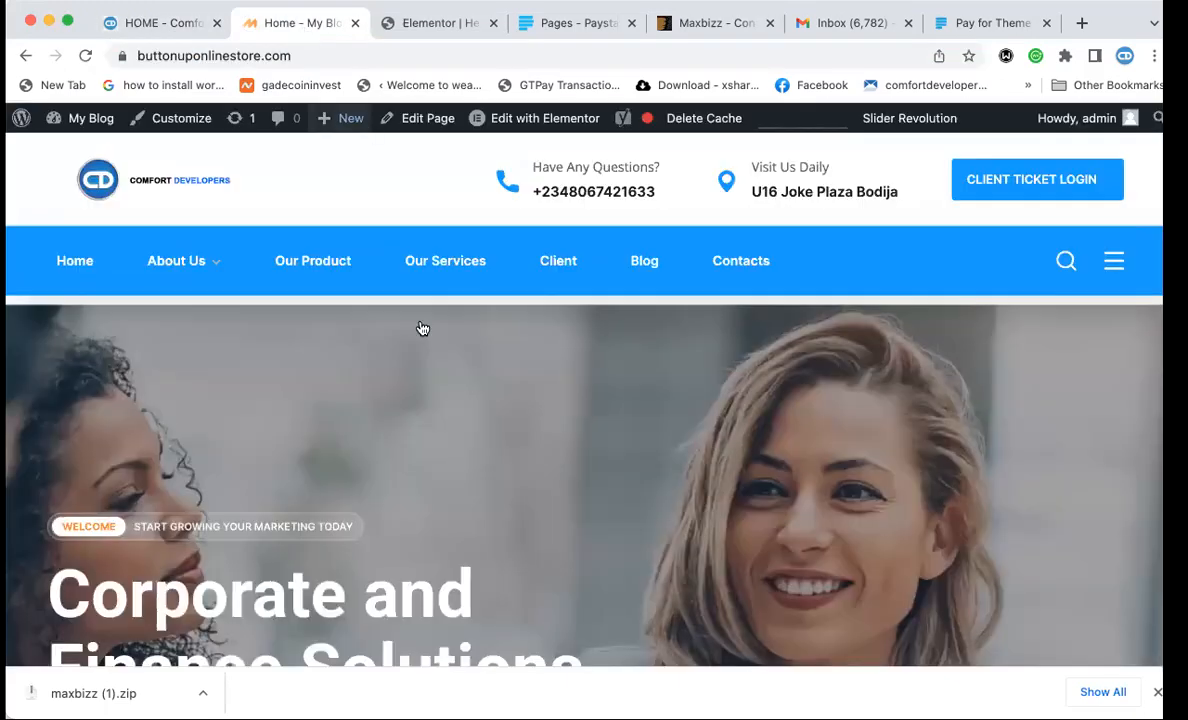
scroll(420, 328, down, 5)
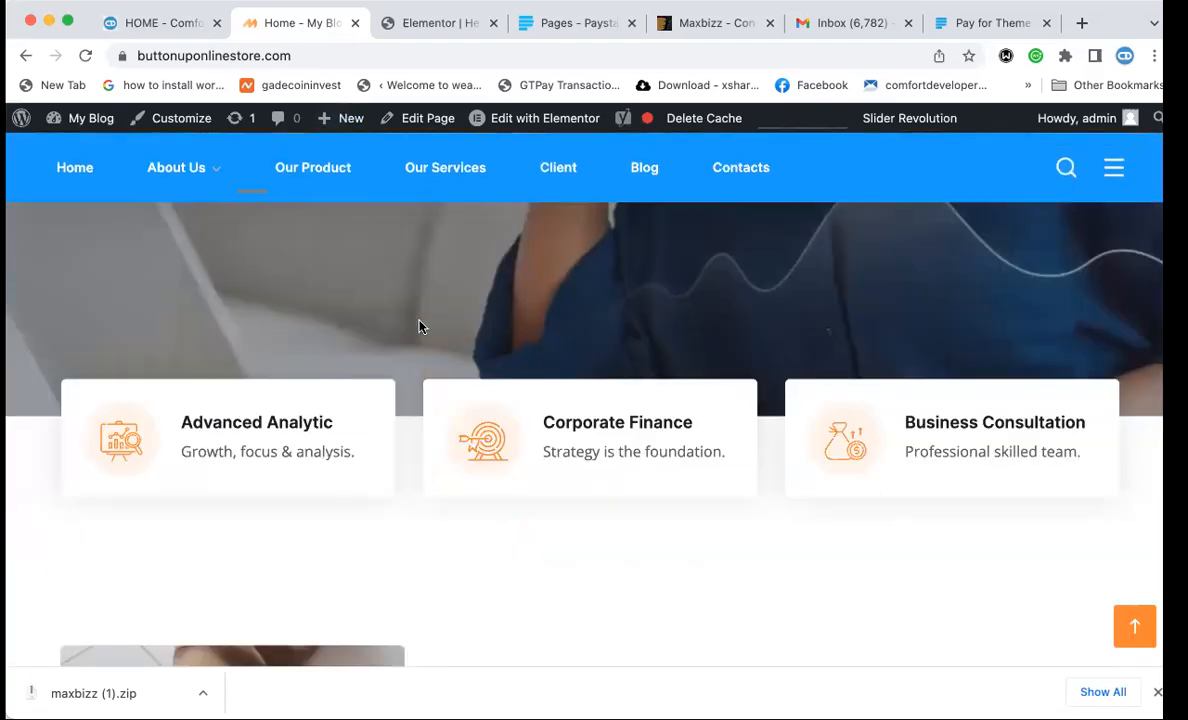
scroll(420, 328, down, 5)
scroll(420, 328, up, 10)
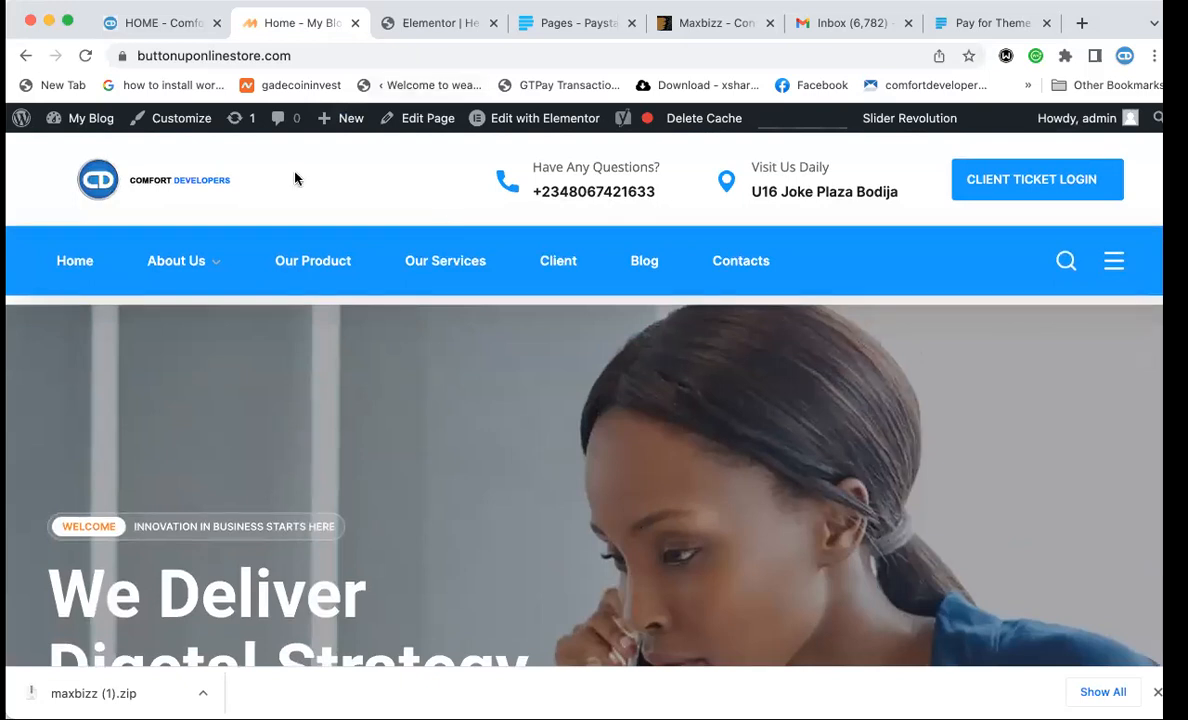
Recheck the comfortdevelopers.com header, then scroll the rebuilt homepage with its blue CLIENT TICKET LOGIN button again.
click(160, 28)
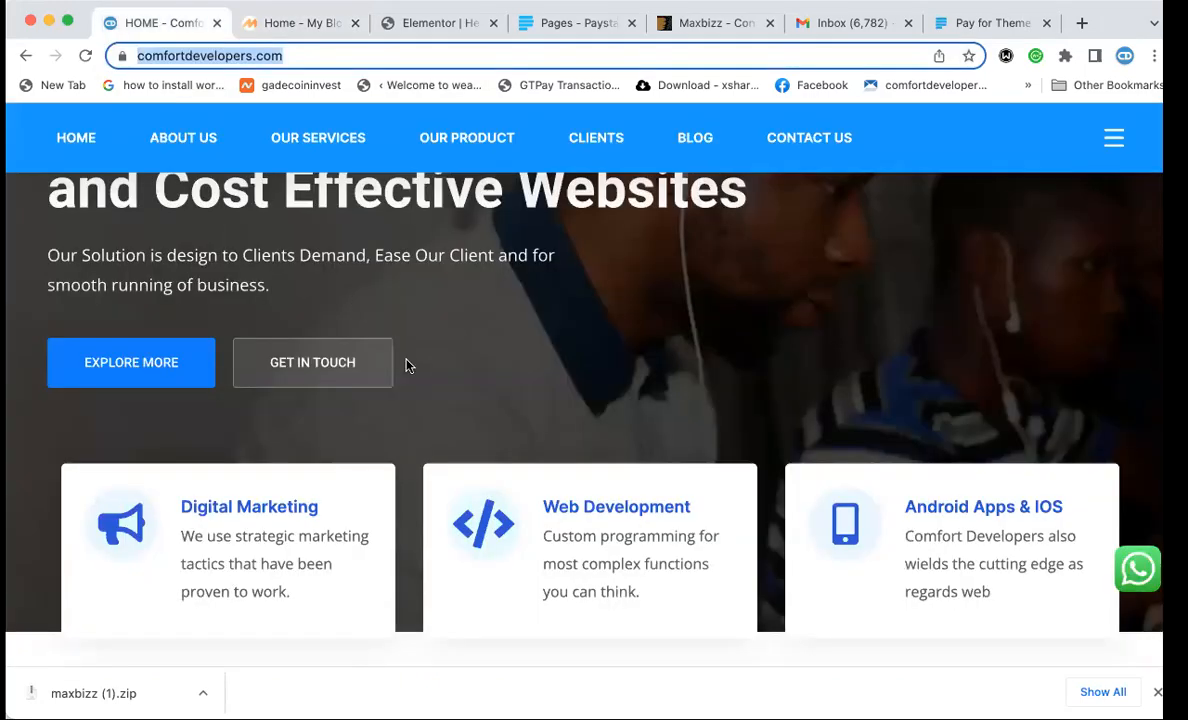
scroll(400, 350, up, 5)
click(315, 22)
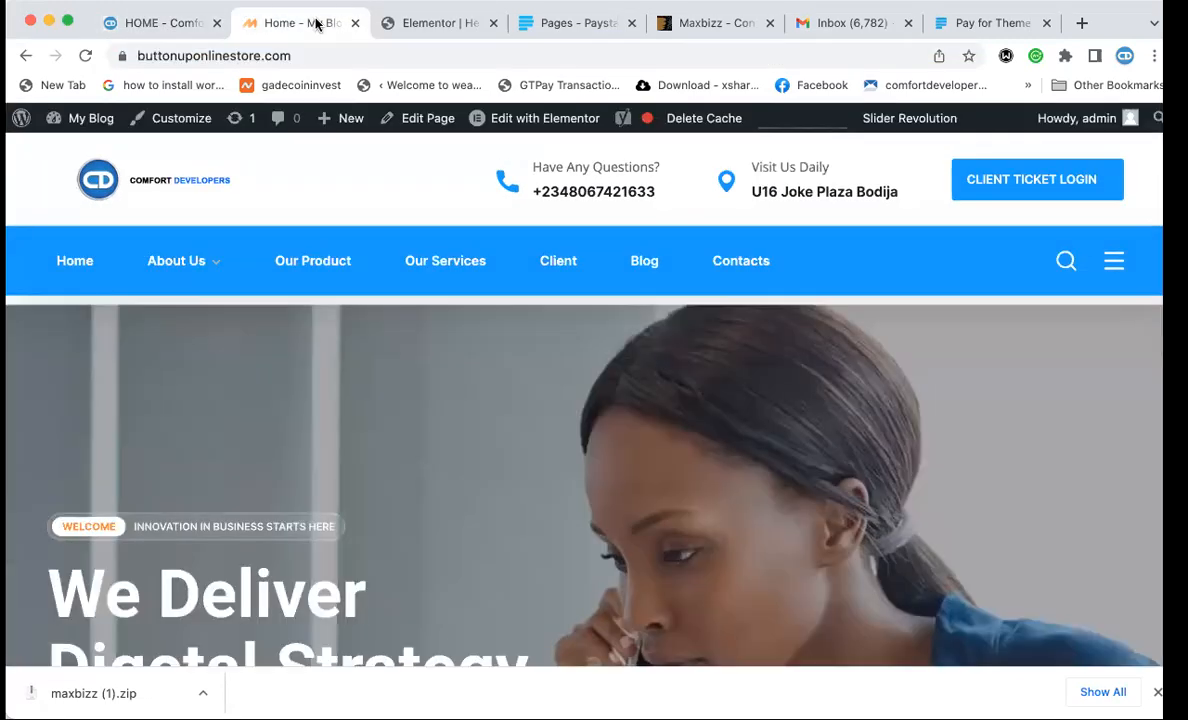
scroll(456, 473, down, 5)
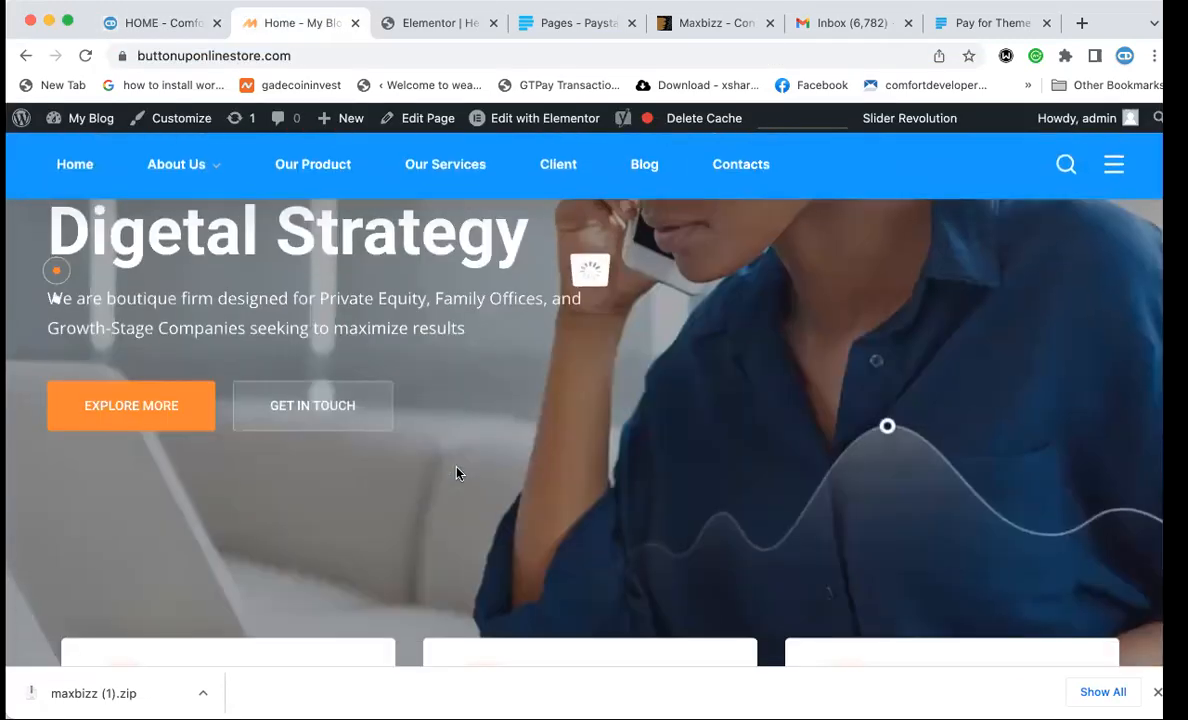
scroll(456, 473, up, 4)
scroll(456, 473, up, 2)
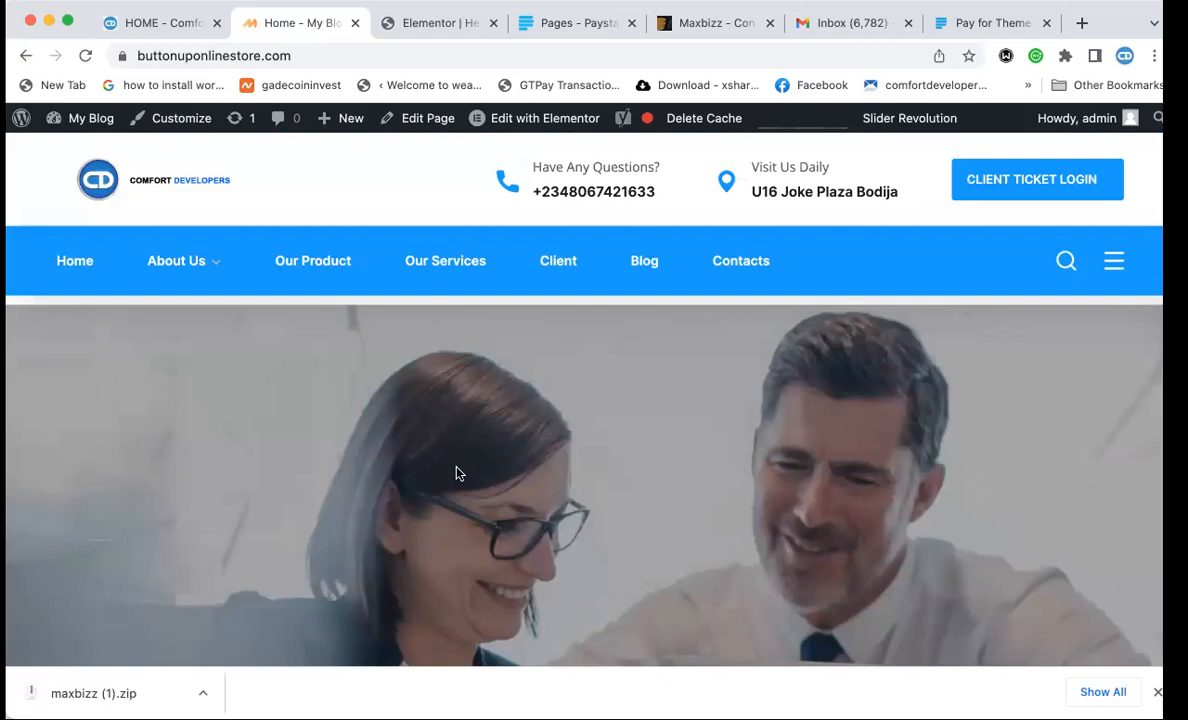
scroll(456, 473, down, 3)
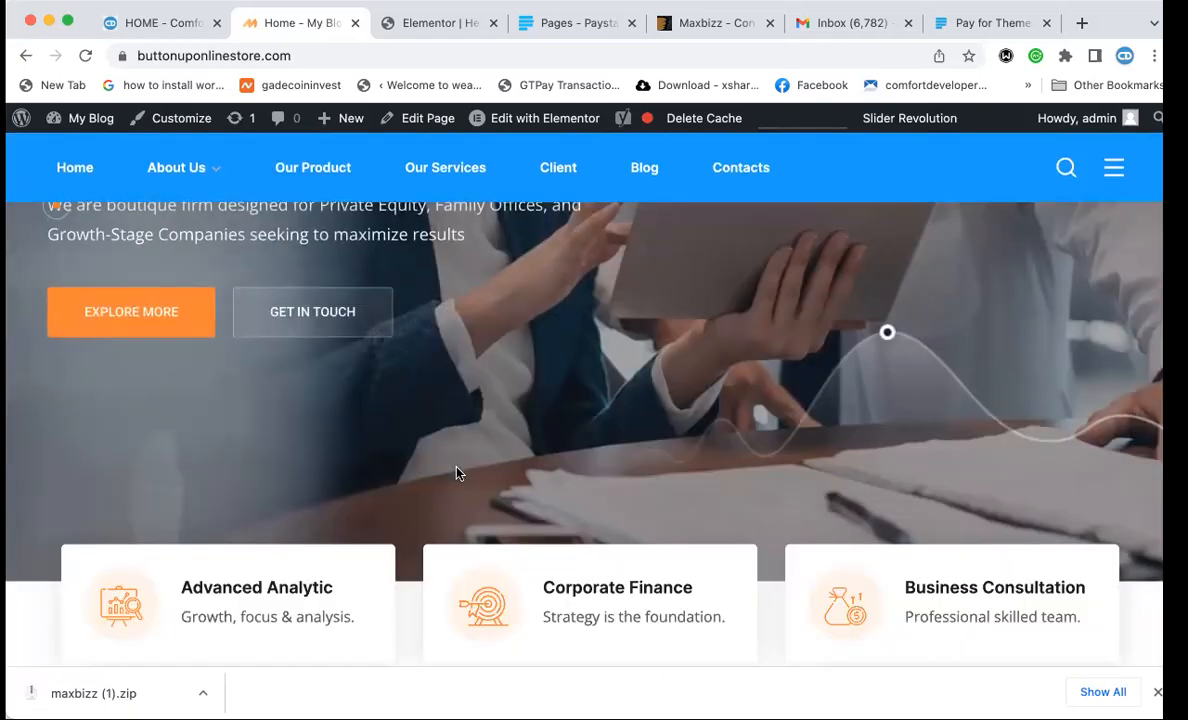
scroll(456, 473, up, 4)
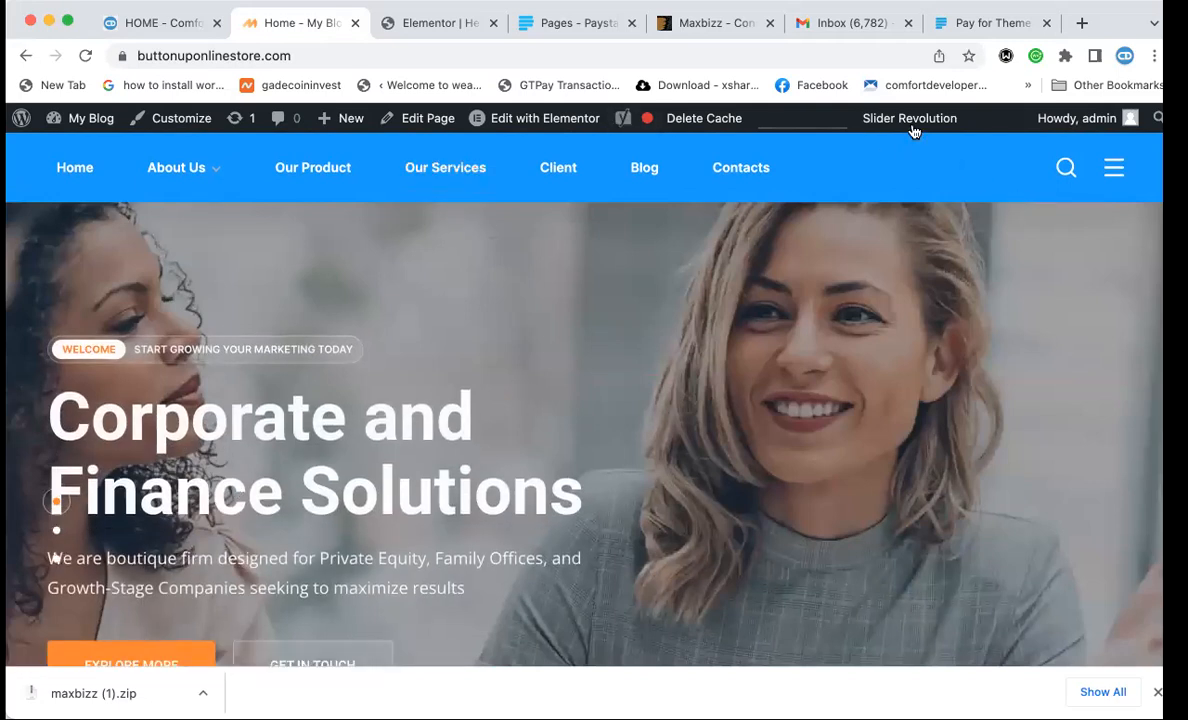
Choose Slider 1 from the Slider Revolution menu in the admin bar.
mouse_move(913, 130)
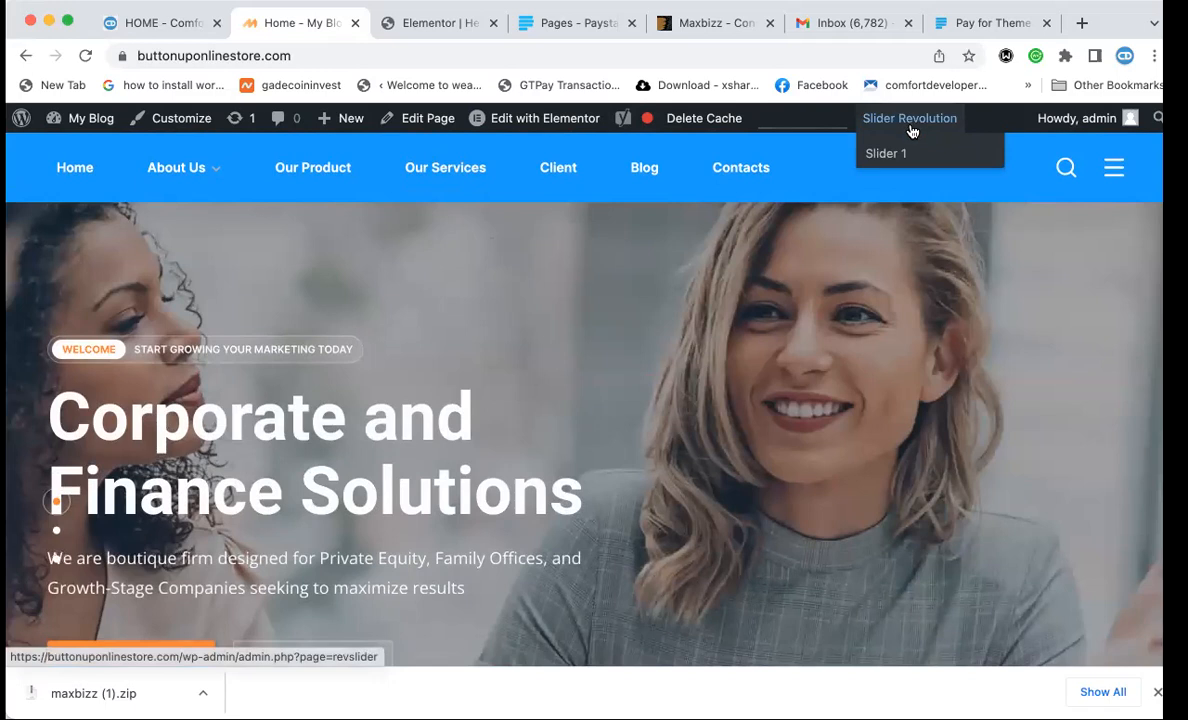
click(890, 156)
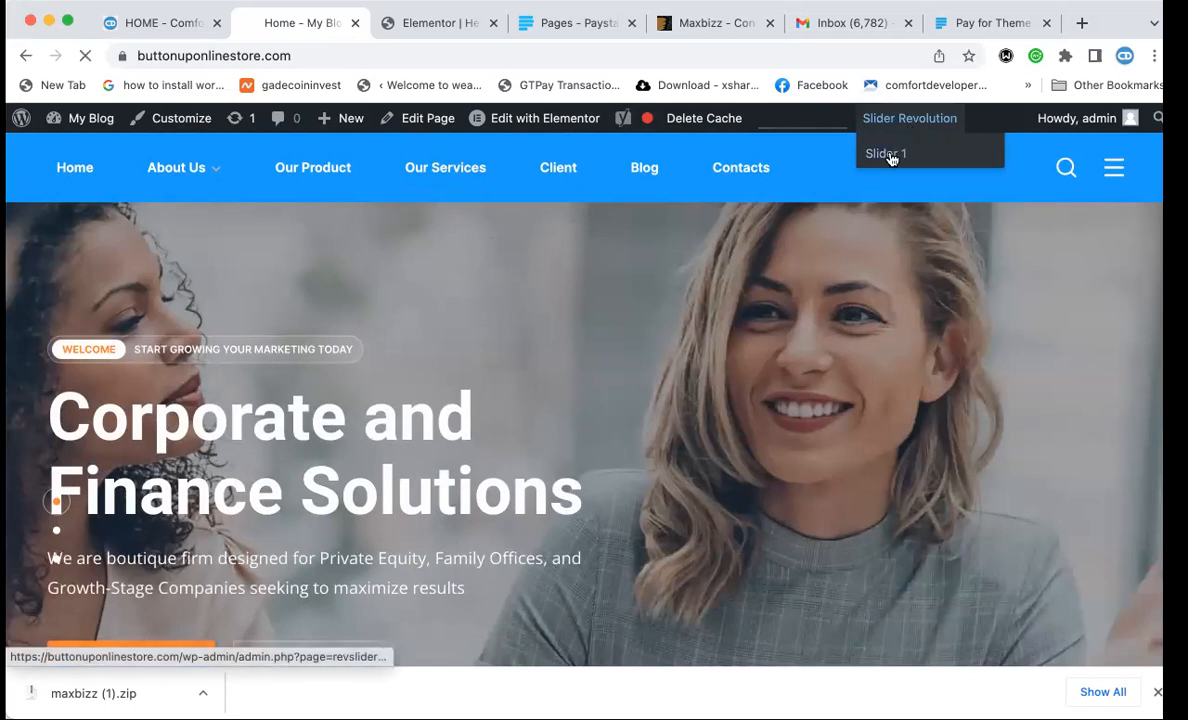
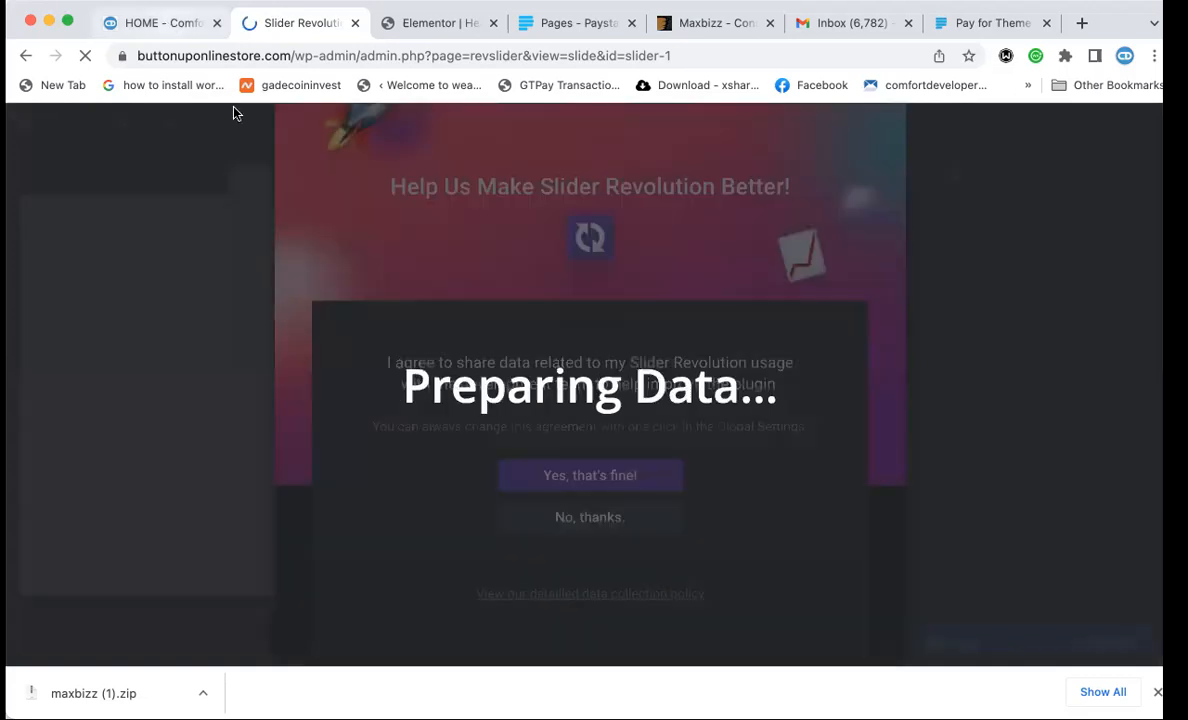
Scroll through the live Comfort Developers homepage hero to review it.
click(160, 22)
scroll(560, 437, down, 8)
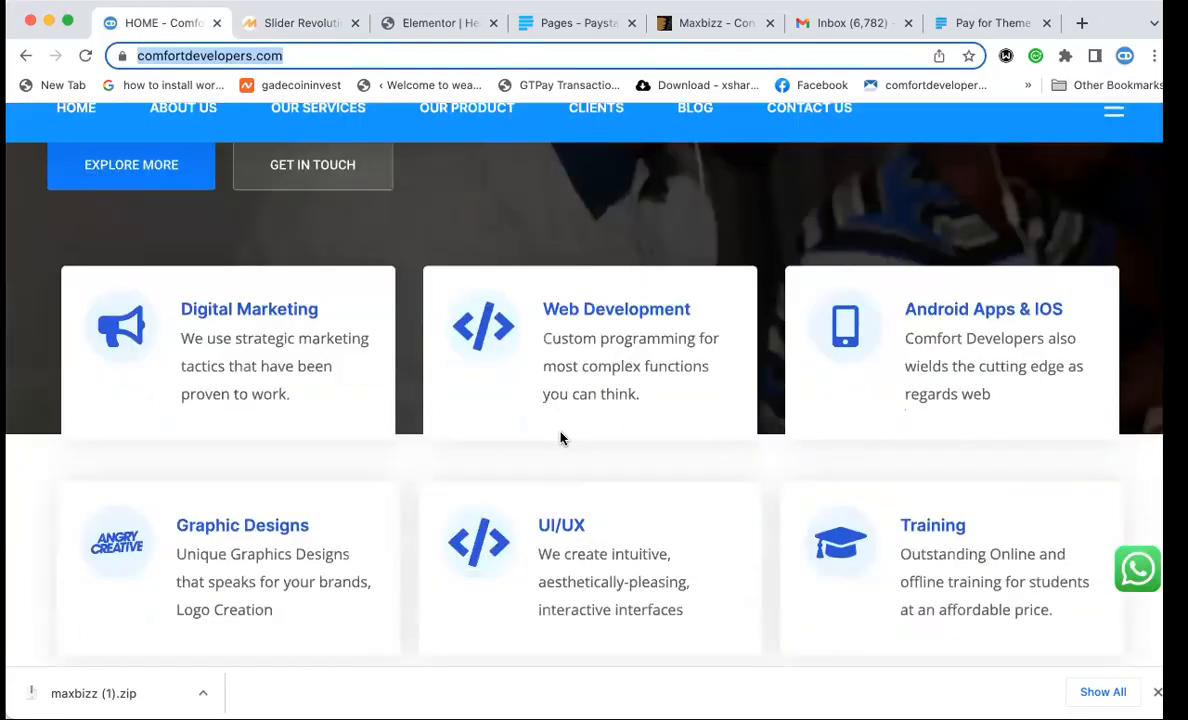
scroll(560, 437, up, 8)
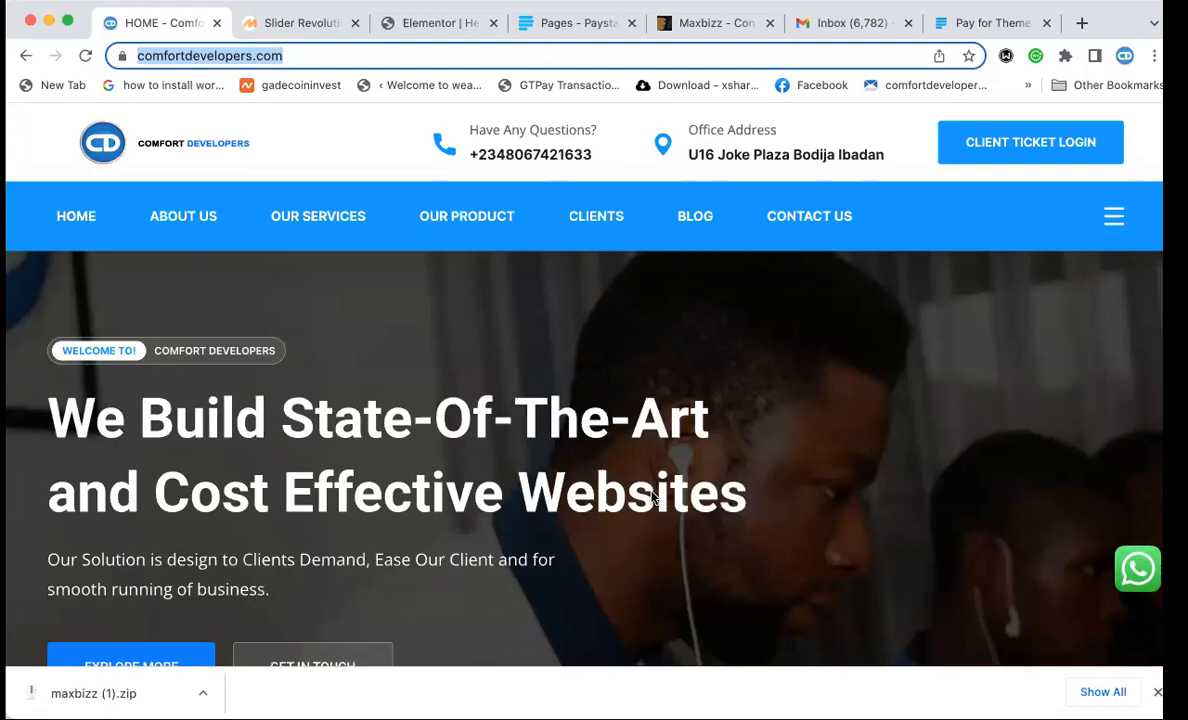
scroll(652, 497, down, 5)
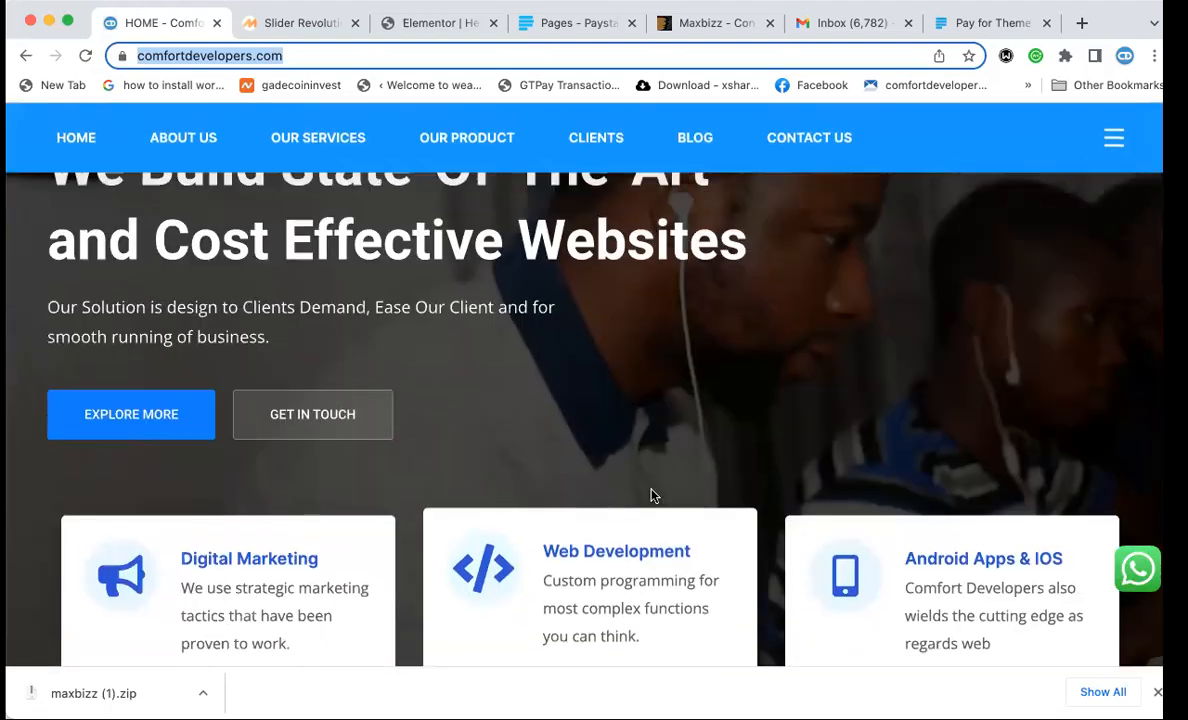
scroll(652, 497, up, 5)
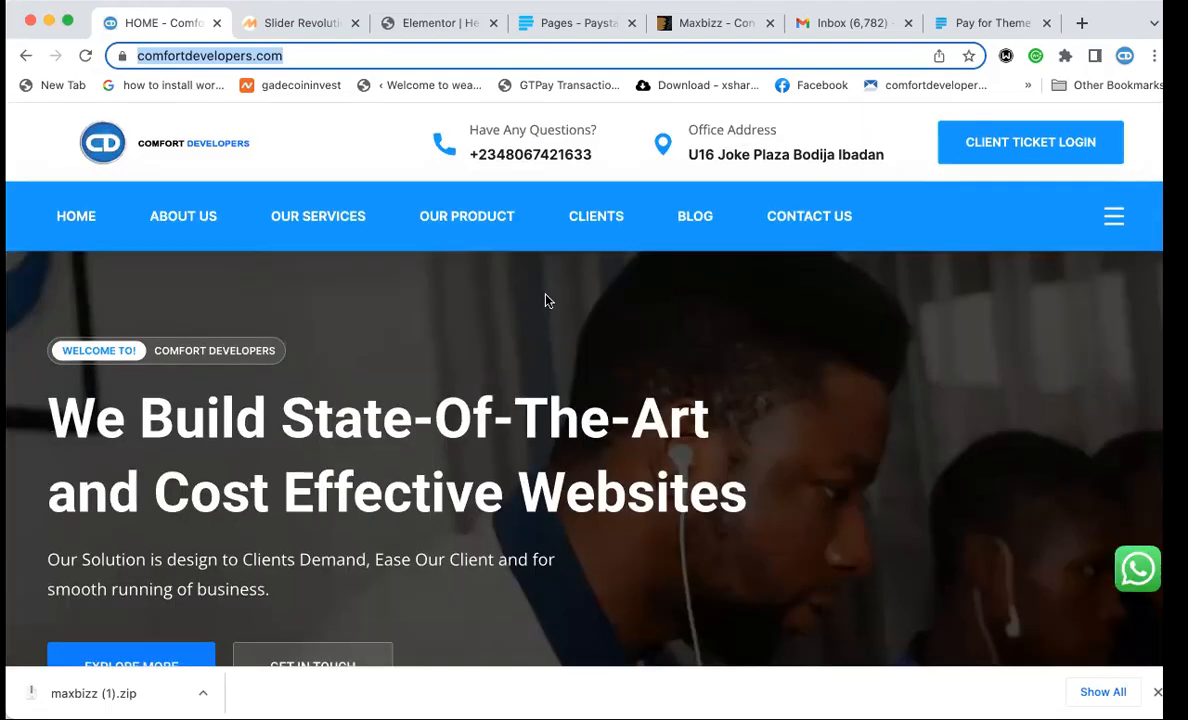
scroll(545, 300, down, 5)
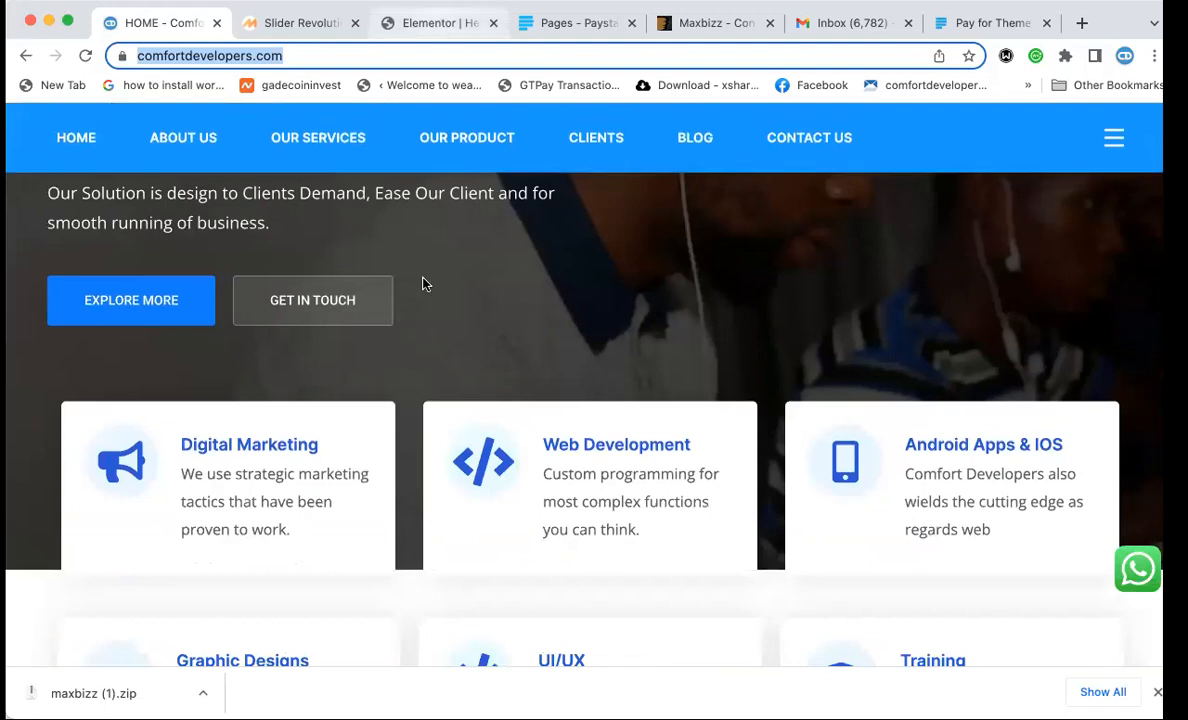
scroll(422, 290, up, 3)
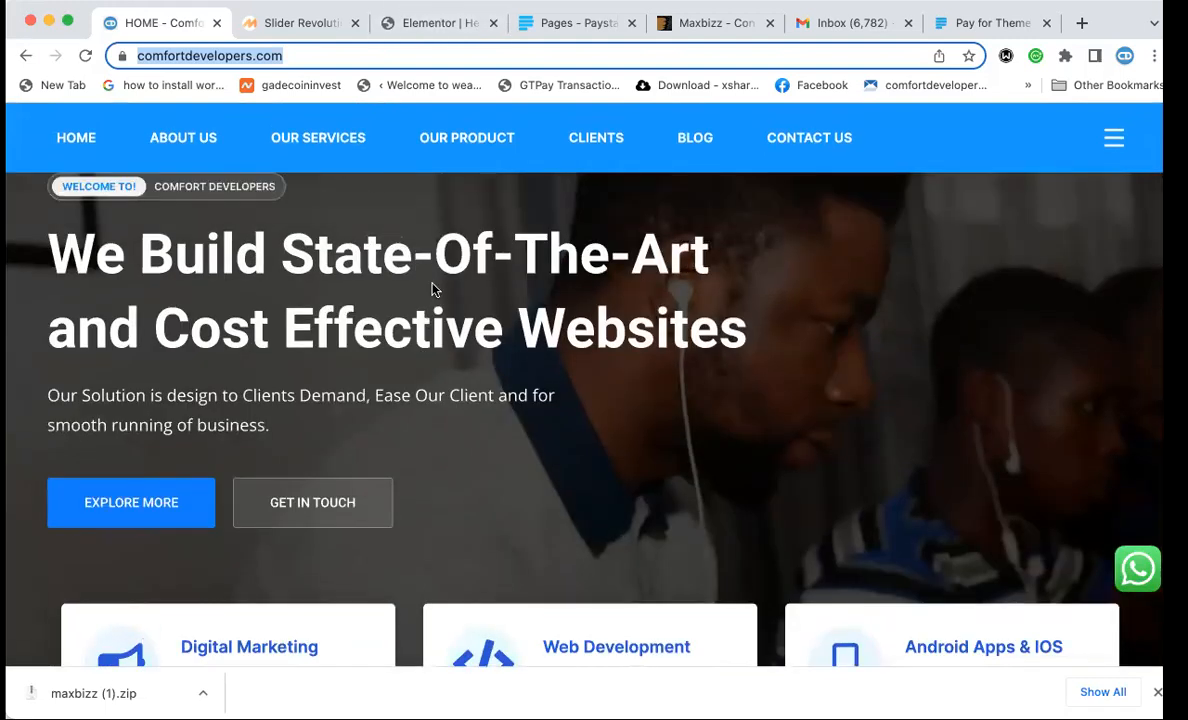
Close the Elementor editor tab and go back to the Slider Revolution editor.
click(416, 24)
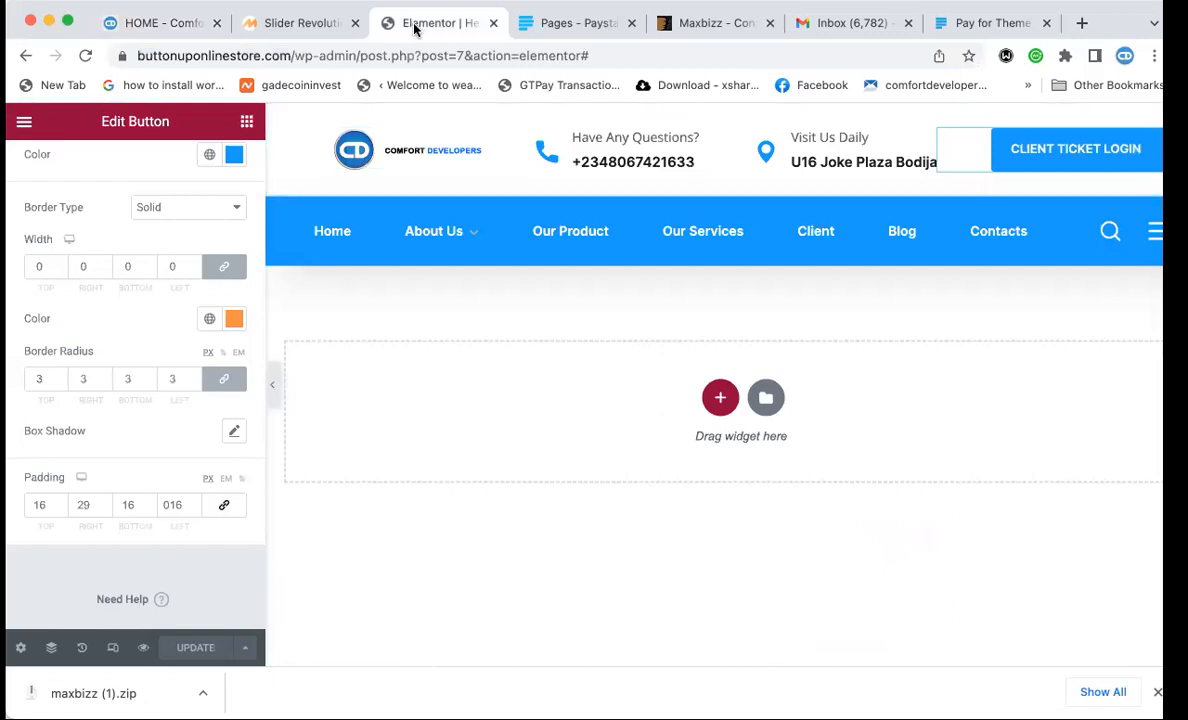
key(super+w)
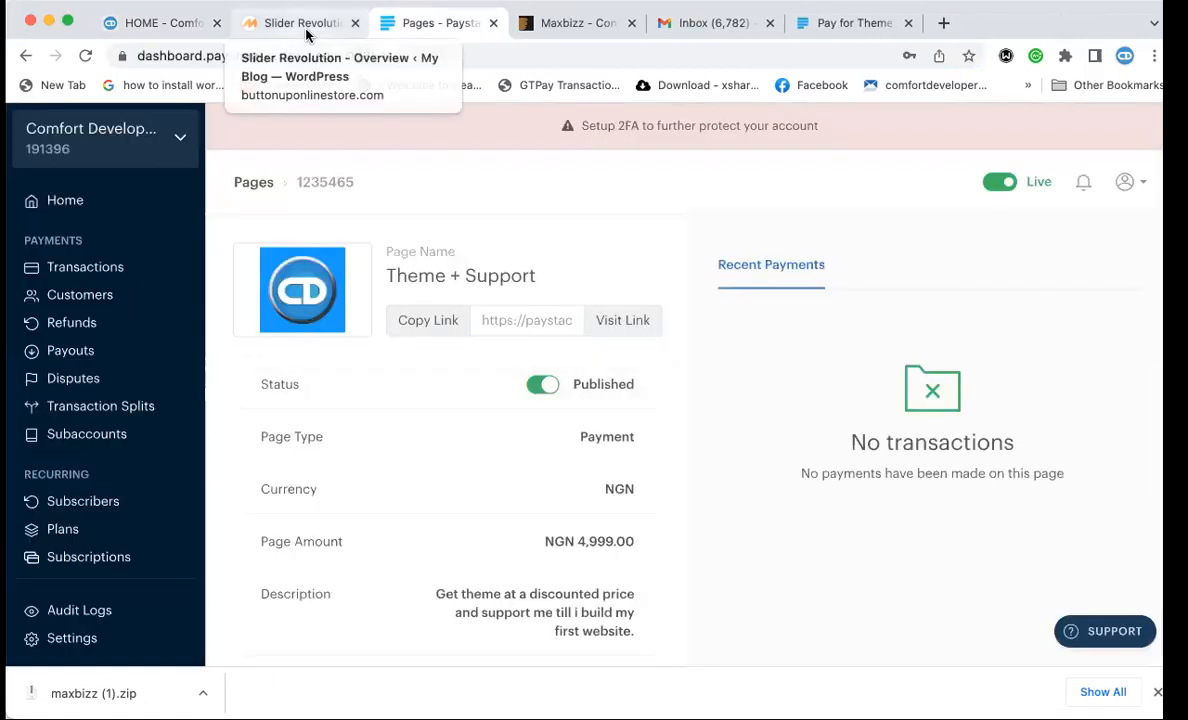
click(306, 32)
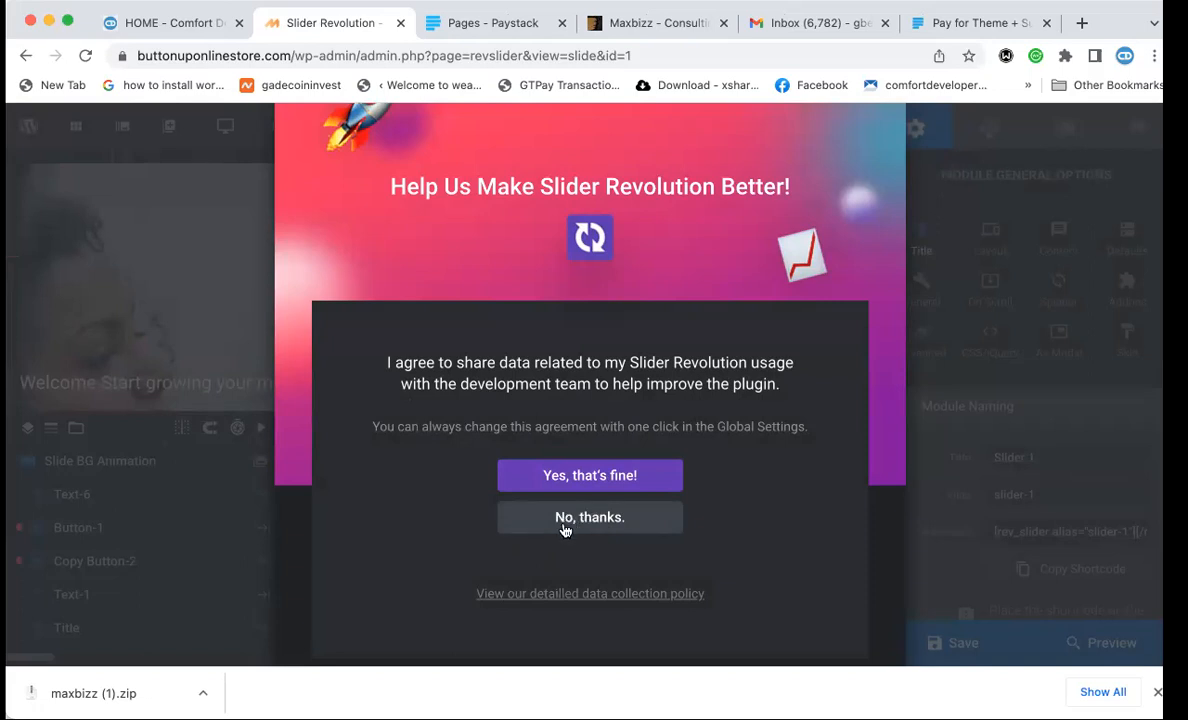
Decline usage-data sharing and compare the slider against the live homepage hero.
click(576, 520)
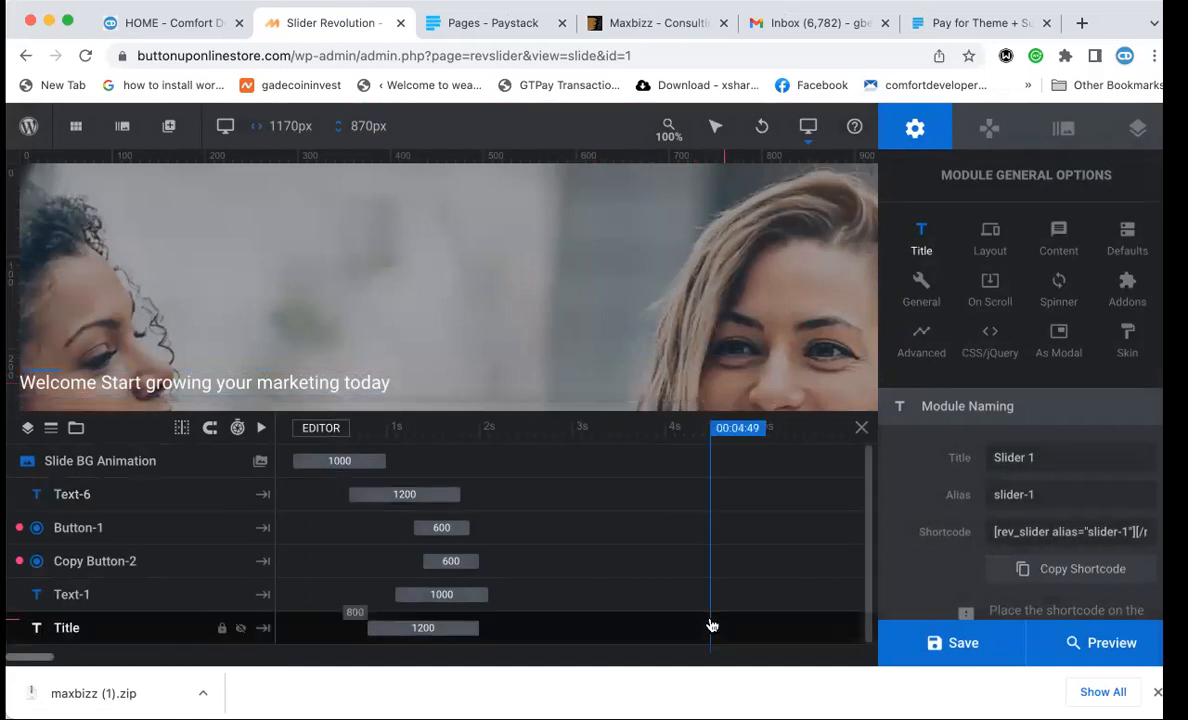
scroll(711, 625, down, 1)
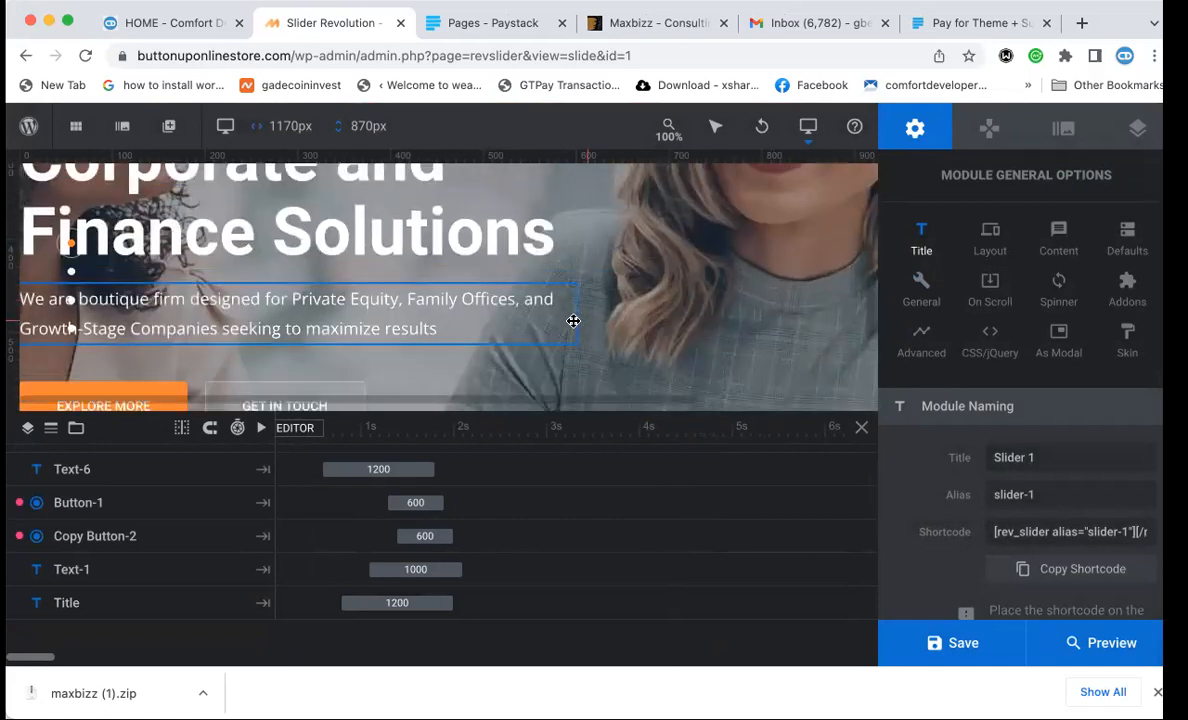
click(169, 24)
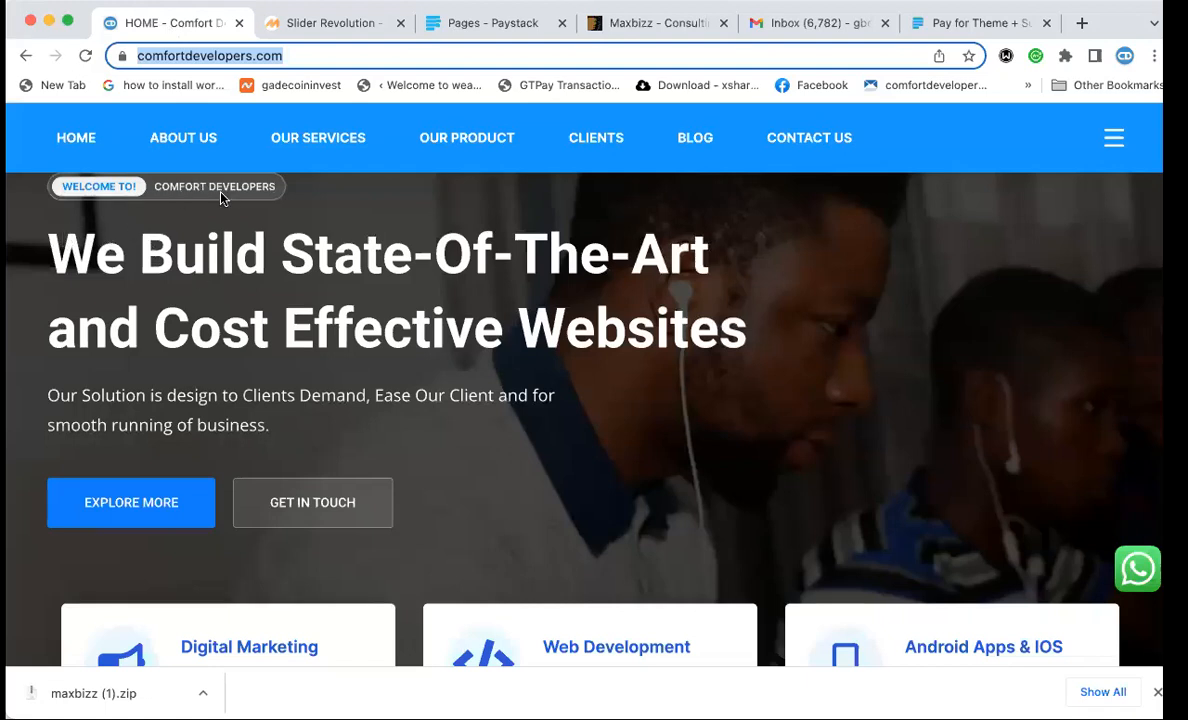
click(318, 28)
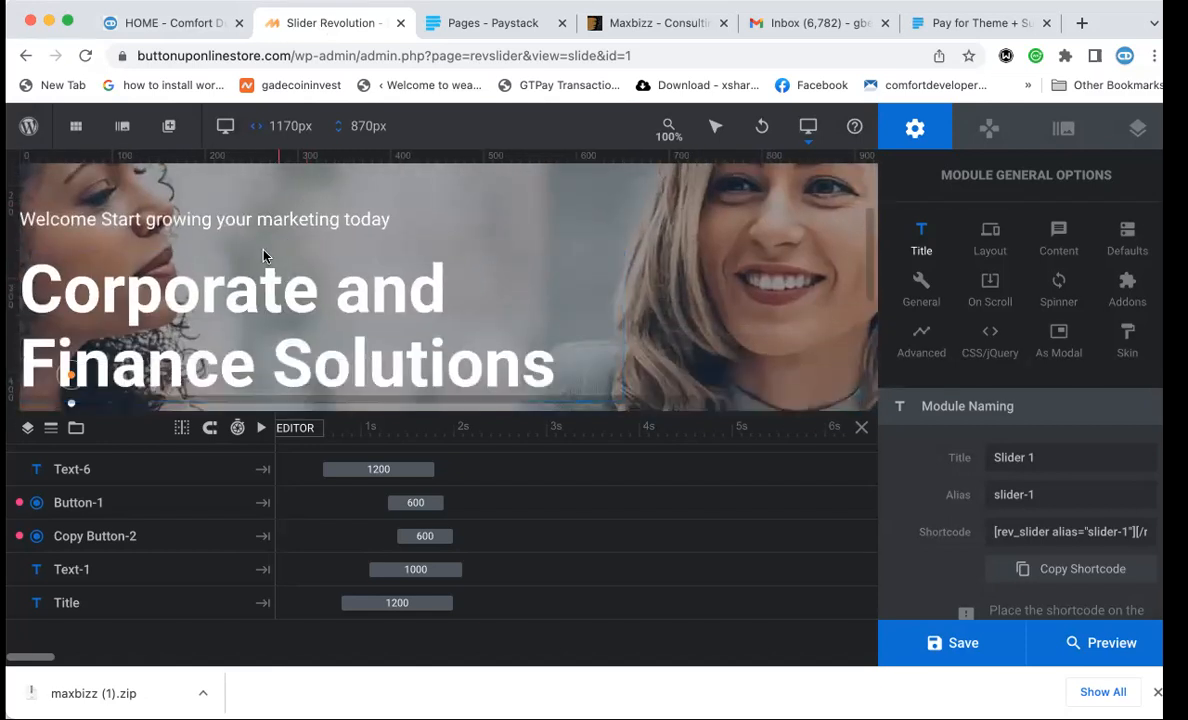
click(167, 23)
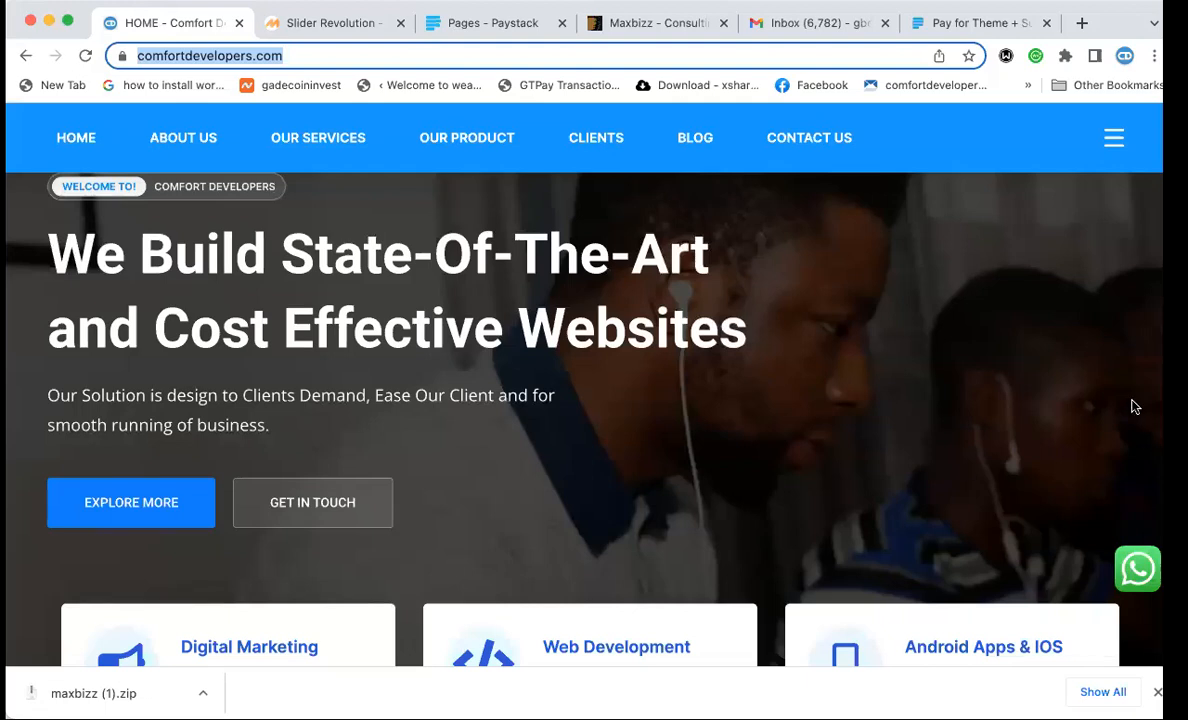
scroll(1133, 406, down, 3)
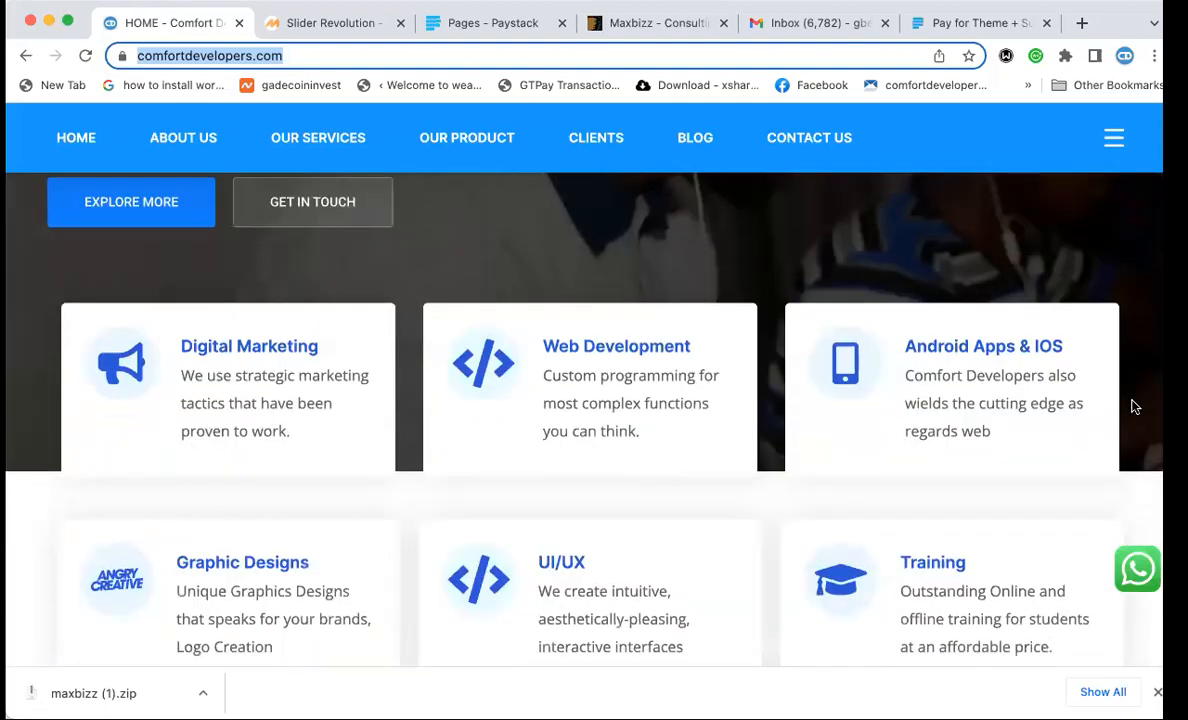
click(348, 24)
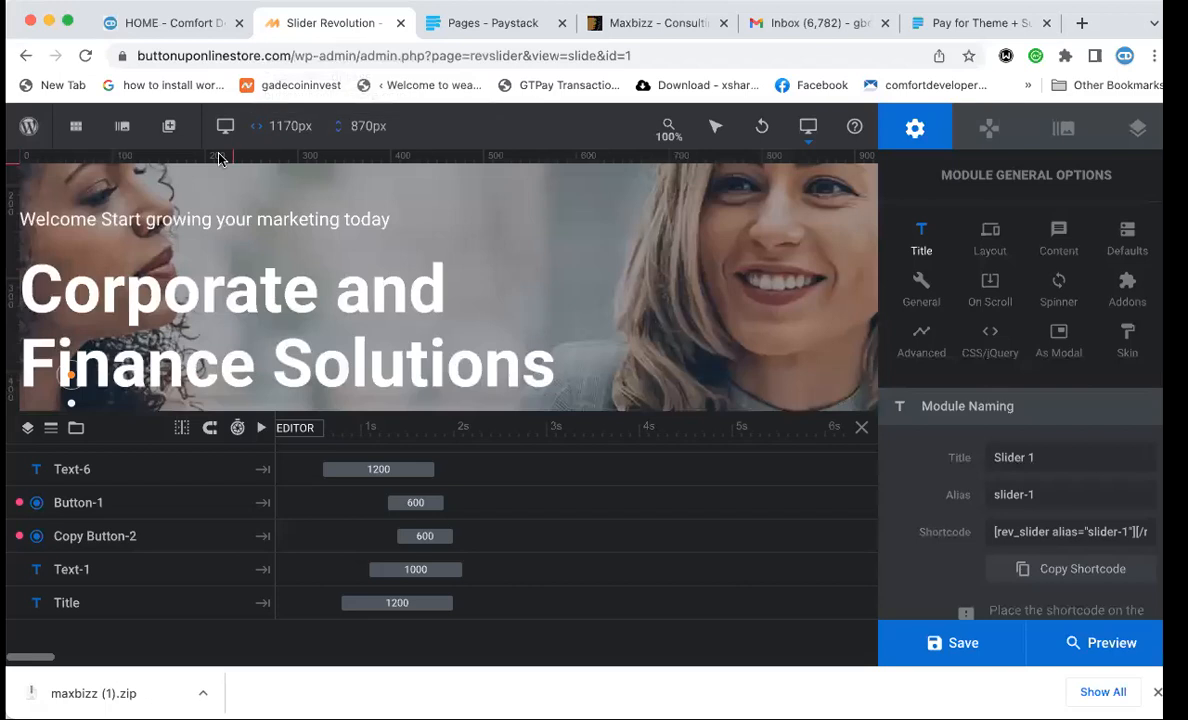
Look through Slide 2 and Slide 3, then return to Slide 1.
mouse_move(120, 124)
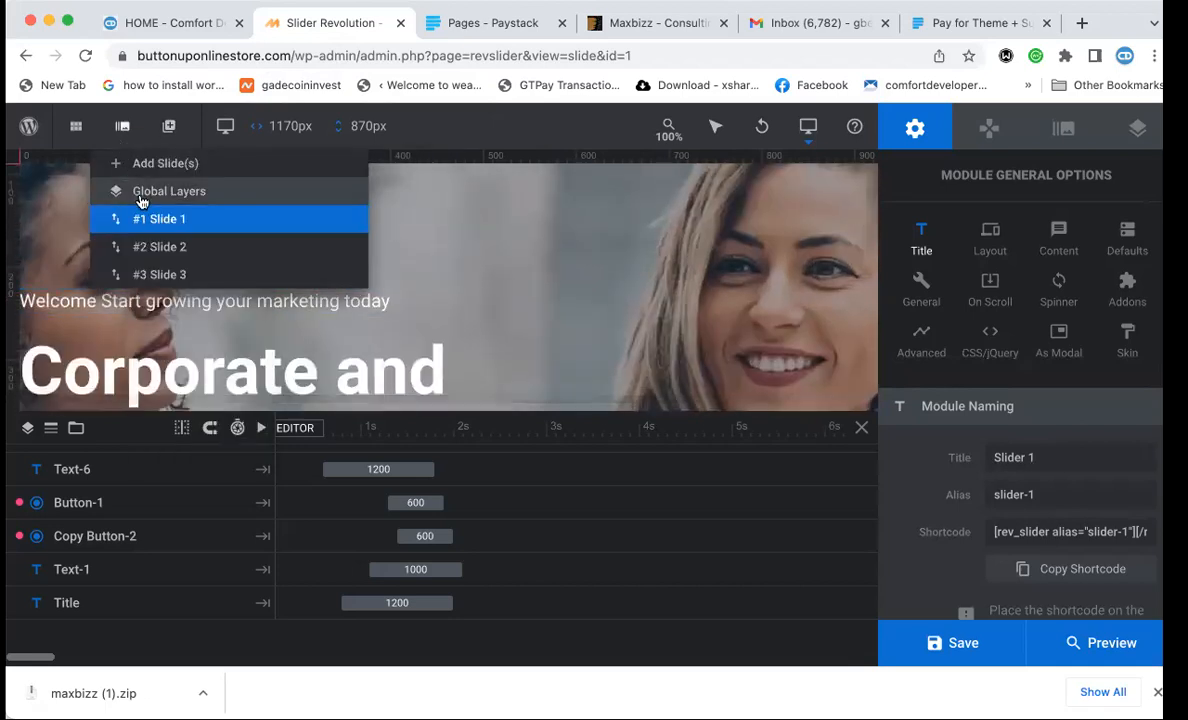
click(150, 246)
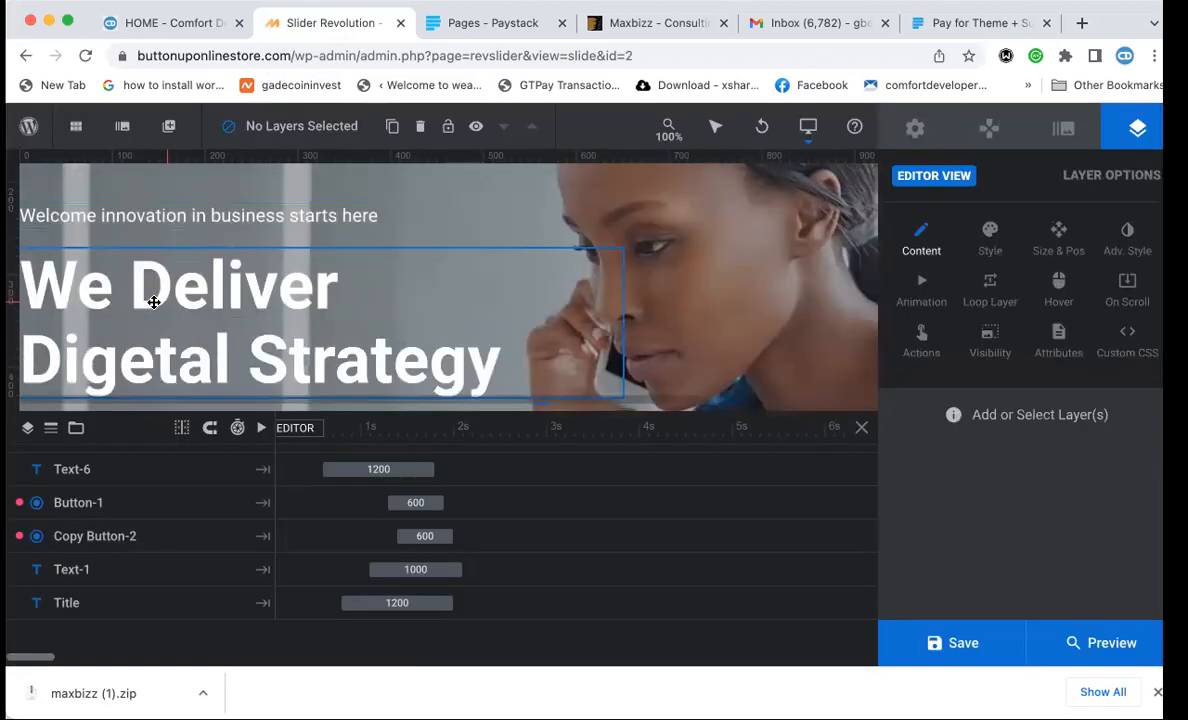
mouse_move(122, 128)
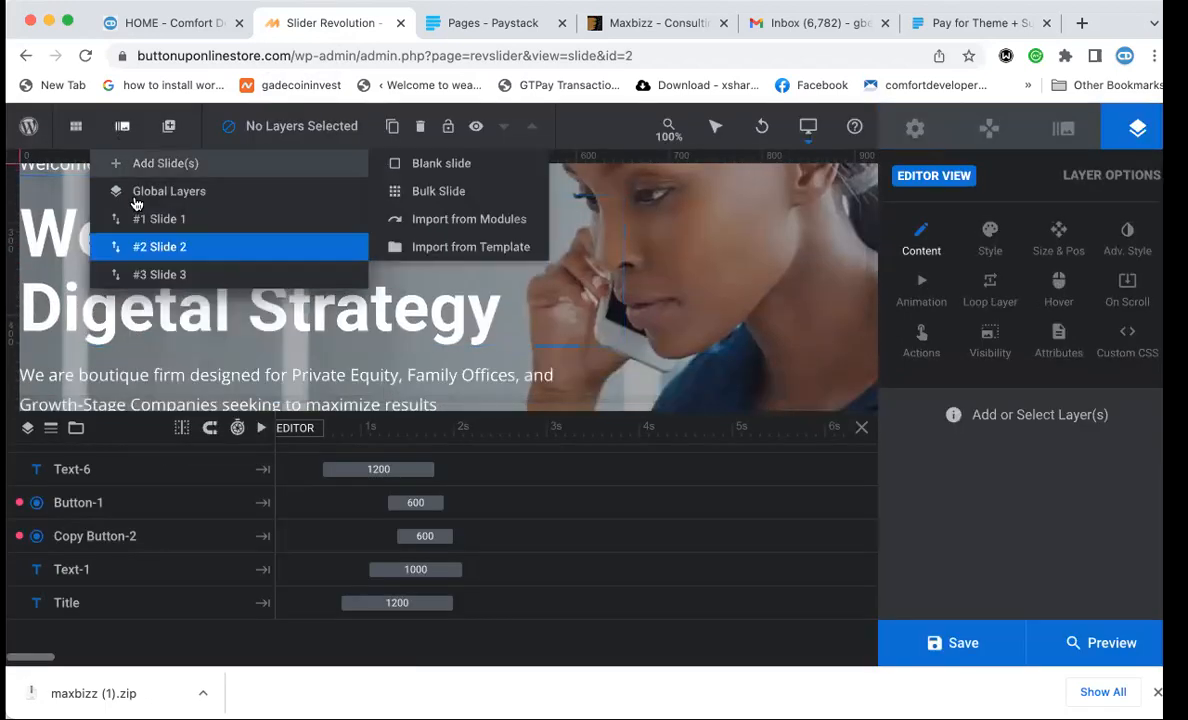
click(148, 273)
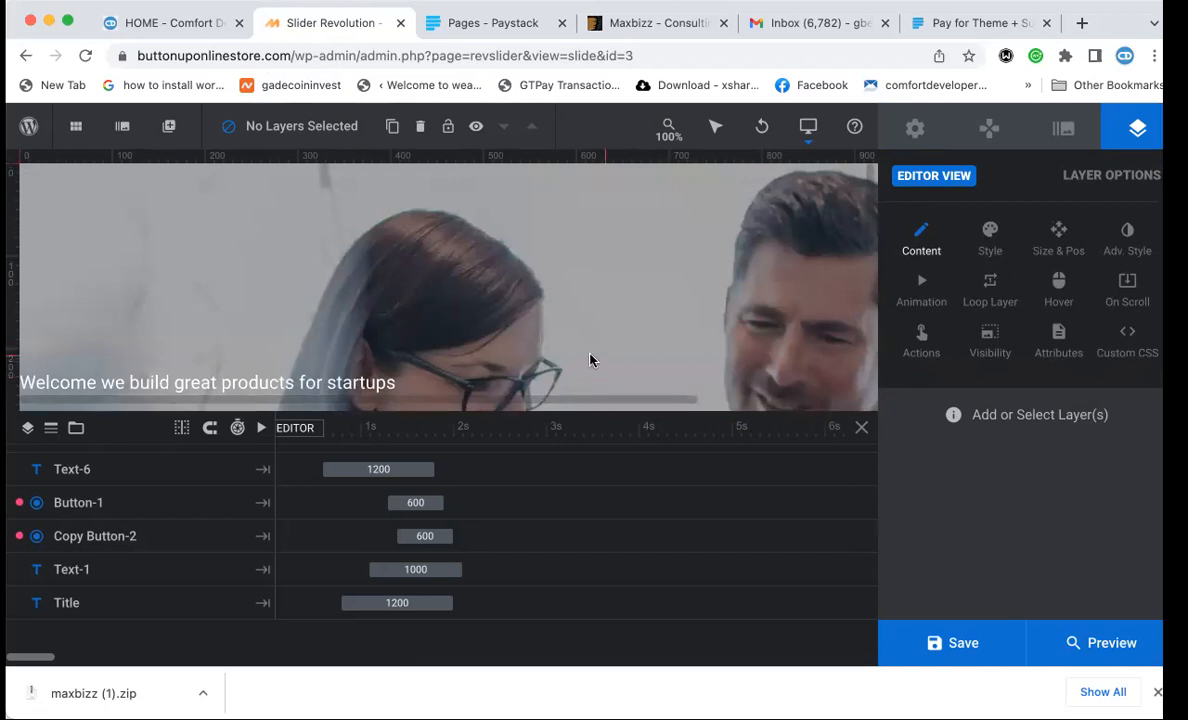
scroll(547, 327, down, 4)
mouse_move(122, 126)
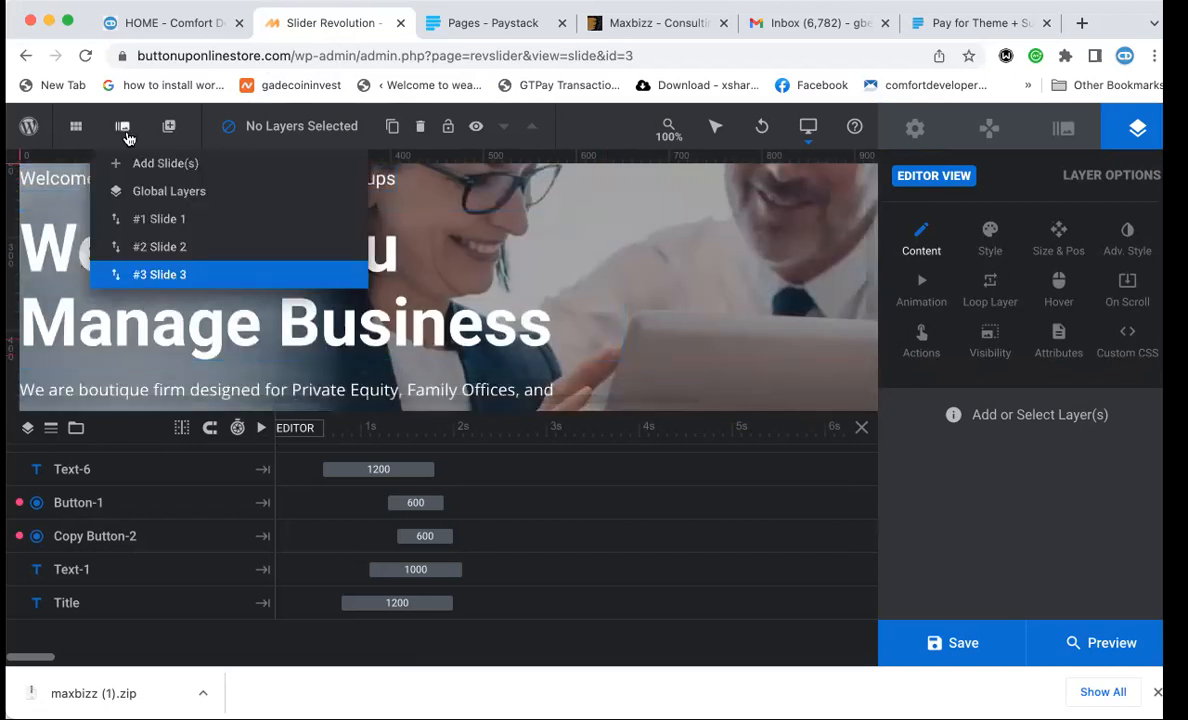
click(160, 218)
scroll(162, 213, up, 2)
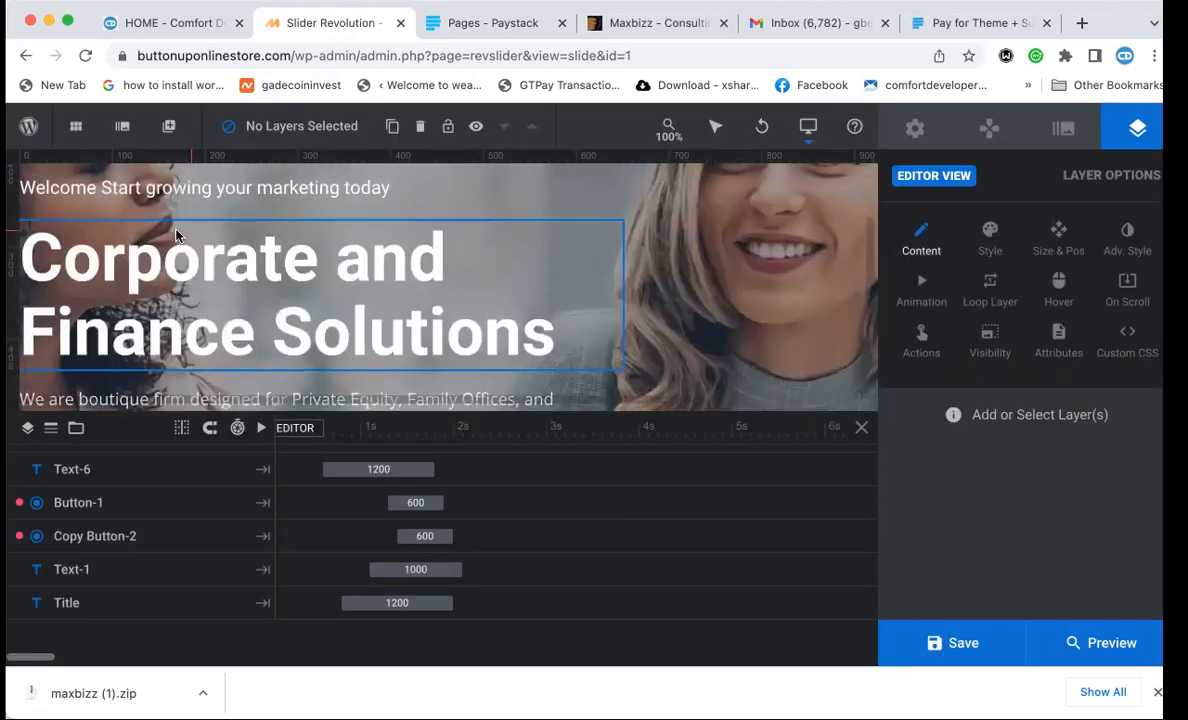
Change the Welcome tagline to read 'to comfort Developer'.
click(152, 283)
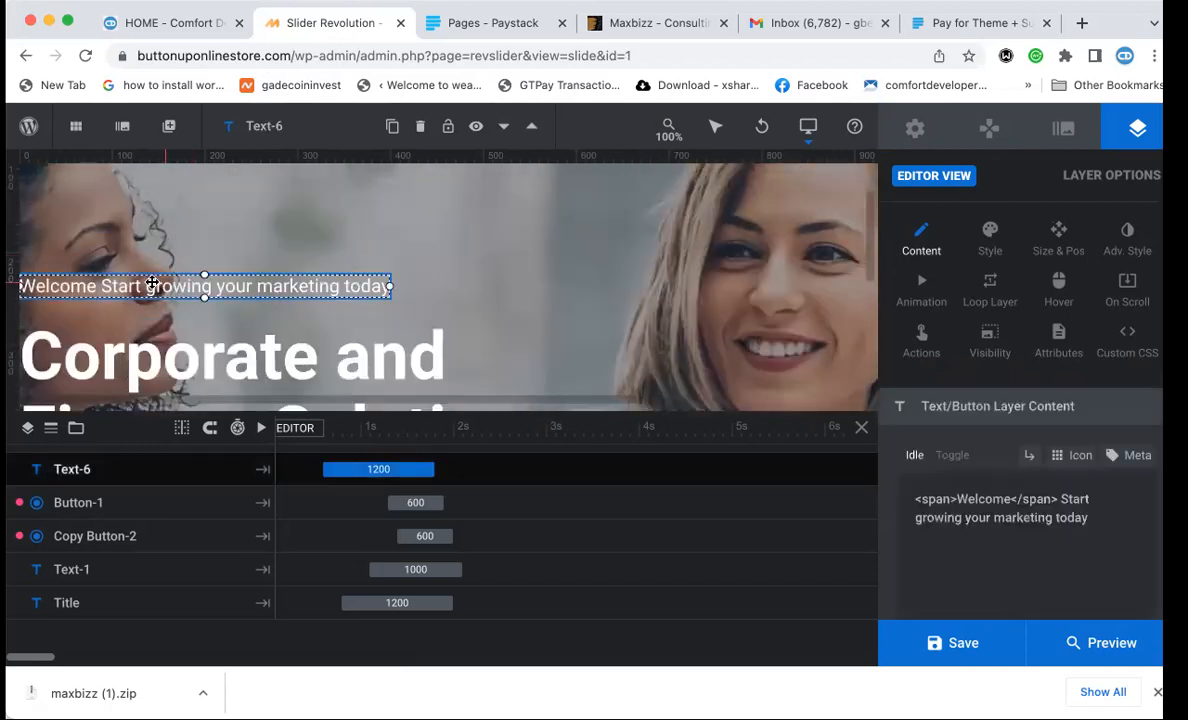
double_click(957, 499)
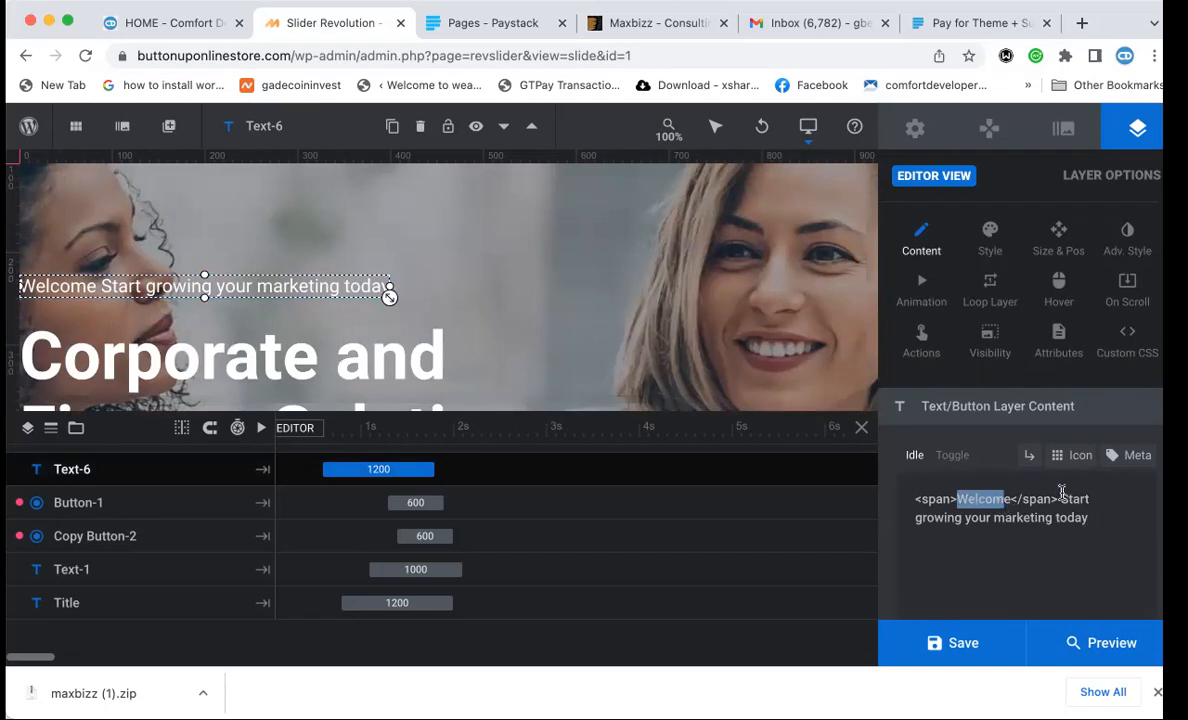
drag(1060, 499, 1093, 522)
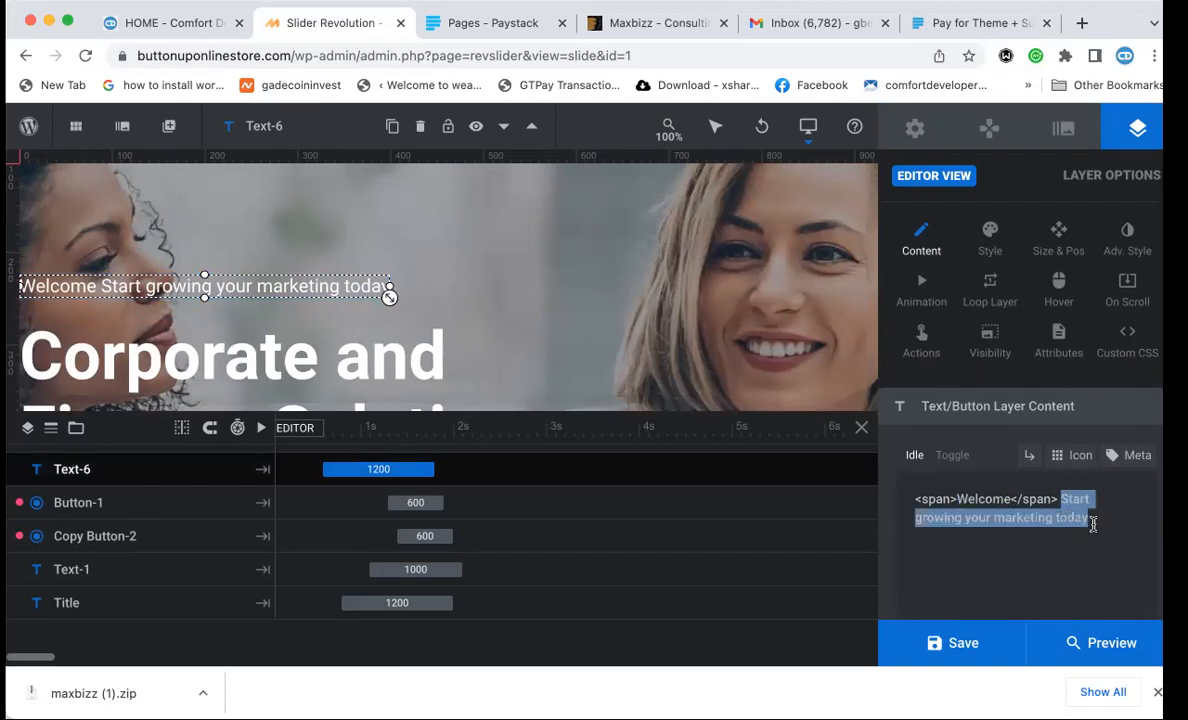
text(to comfo)
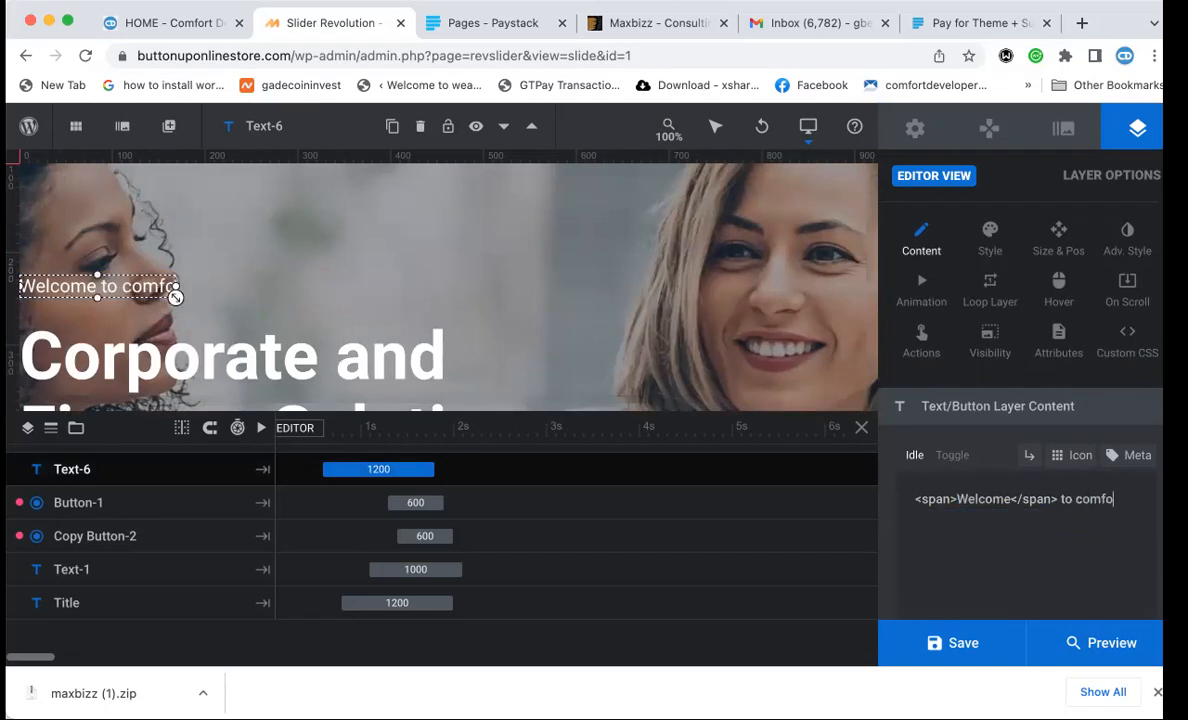
text(rt Developer)
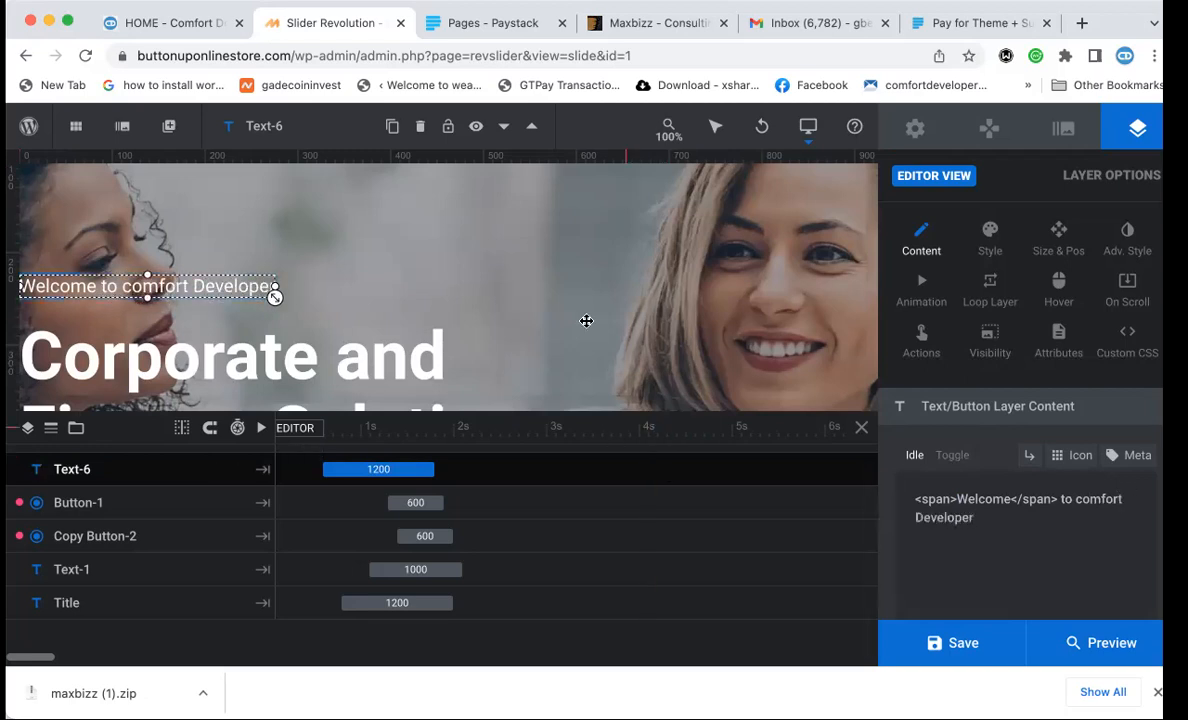
scroll(583, 318, down, 2)
Replace the 'Corporate and Finance Solutions' heading with 'WE BUILD COST EFFECTIVE WEBSITES'.
click(316, 280)
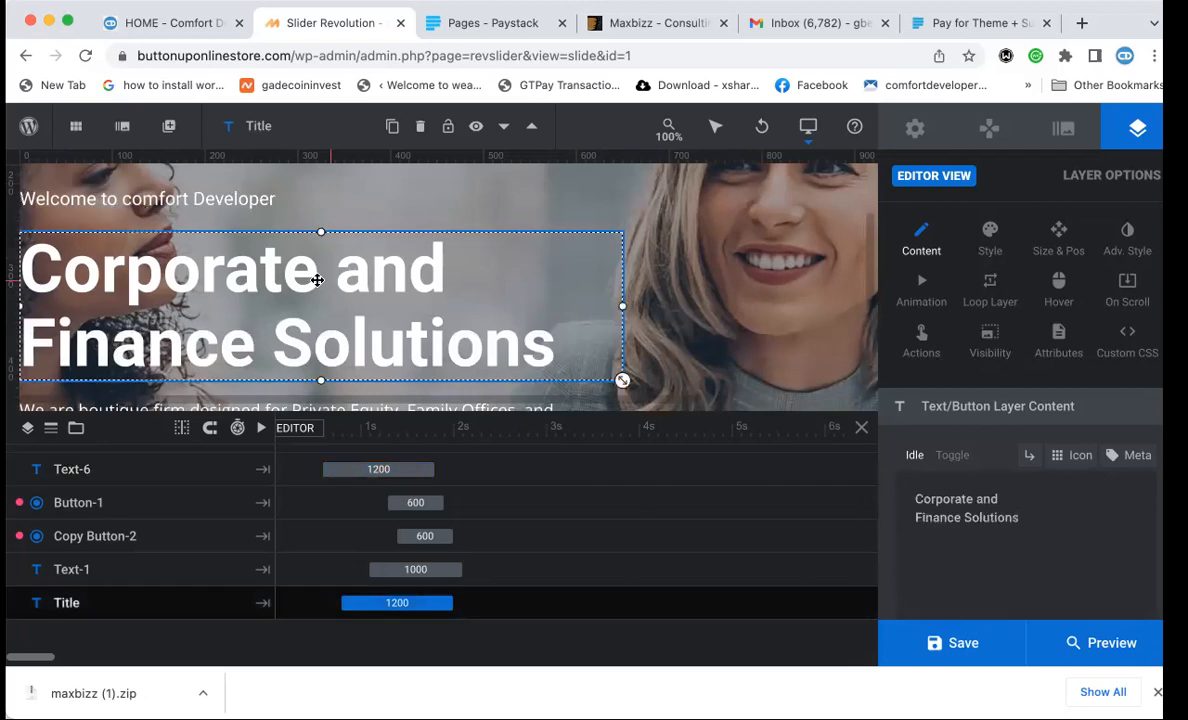
drag(1016, 521, 864, 478)
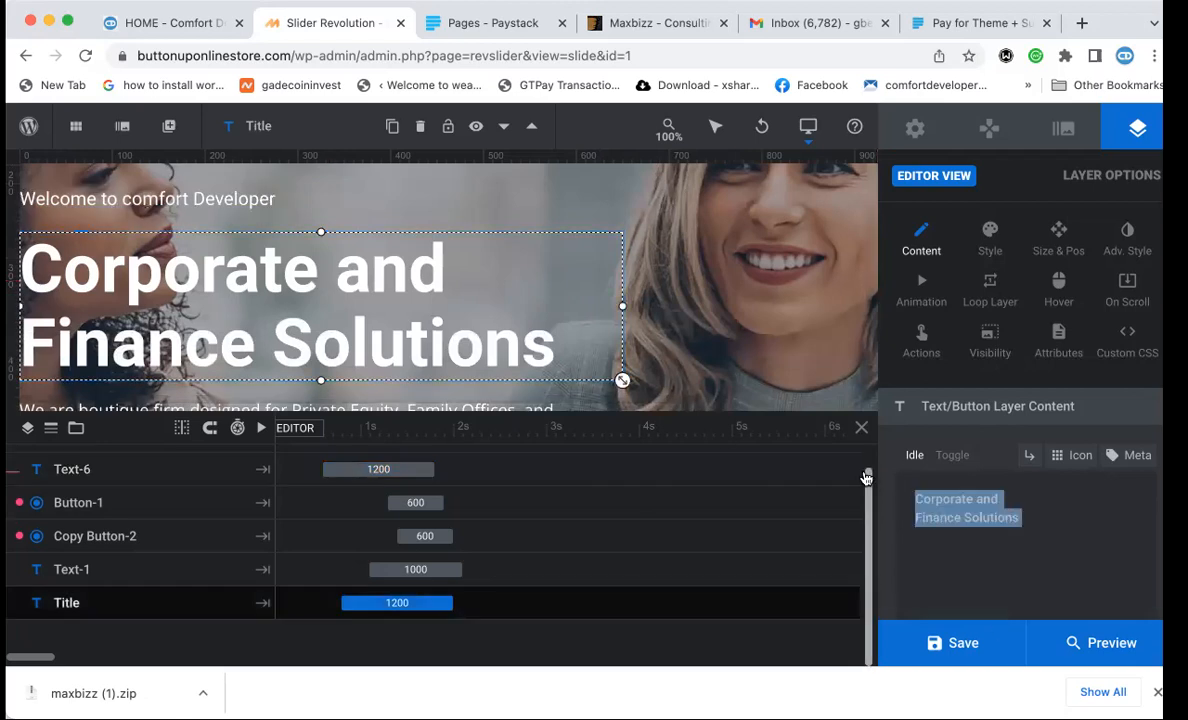
text(WE bui)
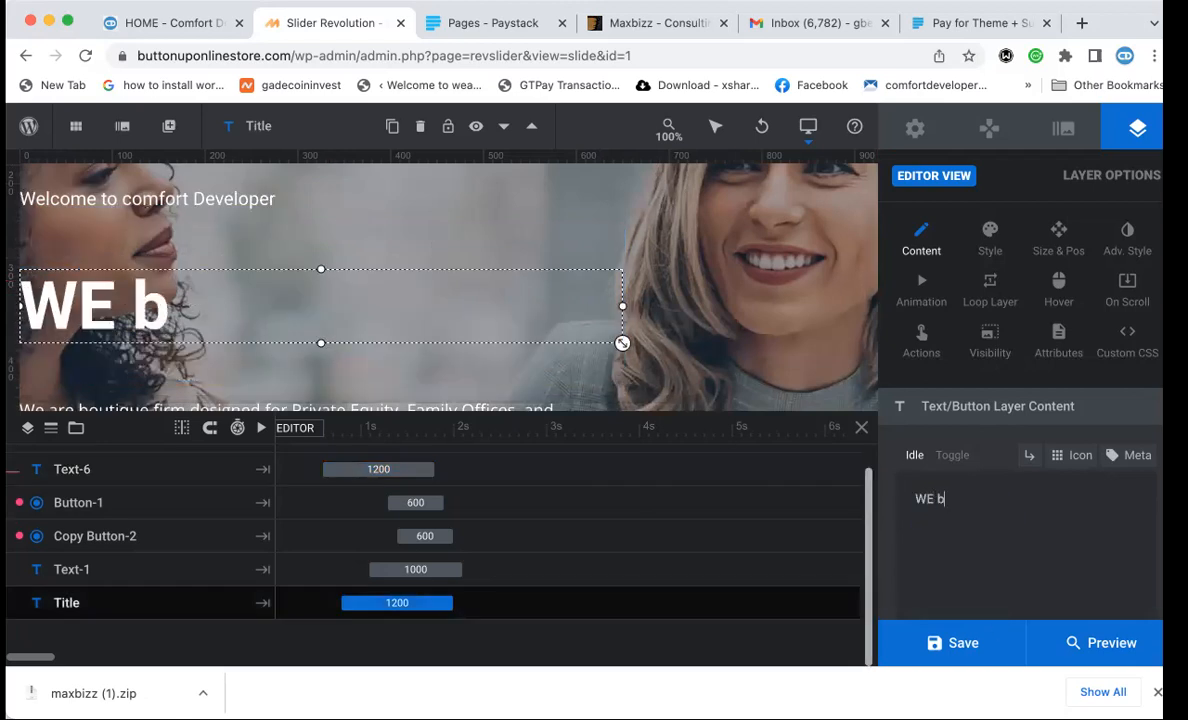
key(BackSpace)
key(BackSpace)
key(BackSpace)
text(BU)
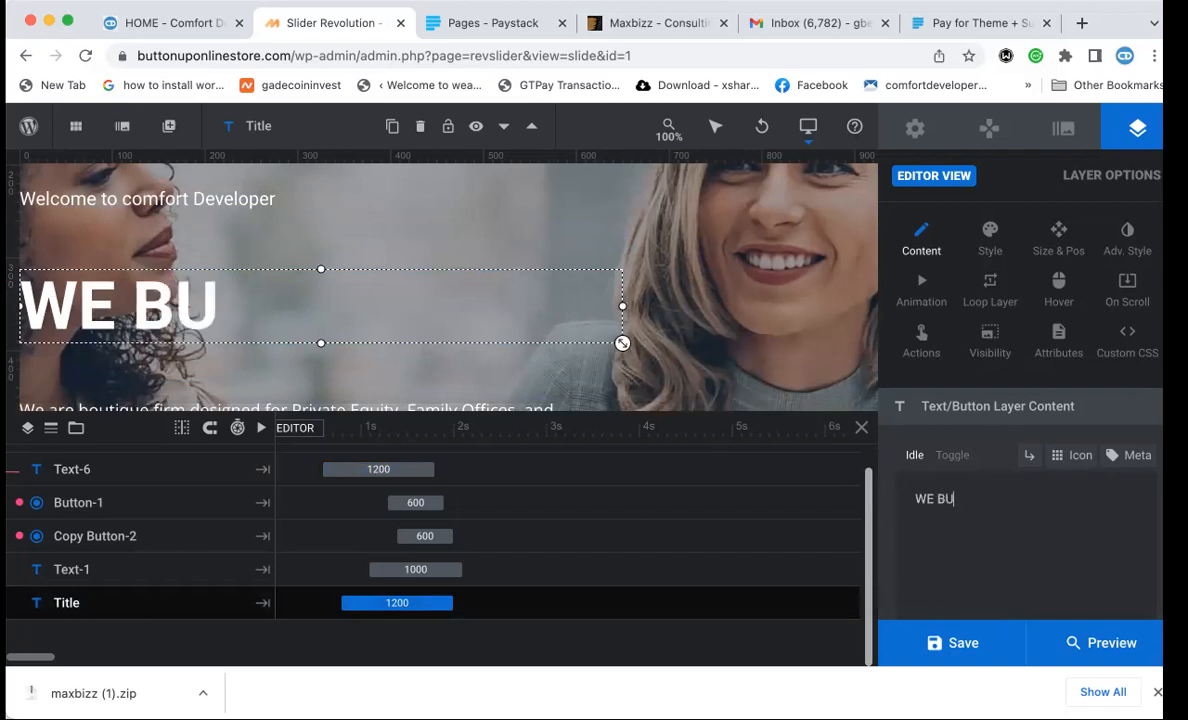
text(ILD STA)
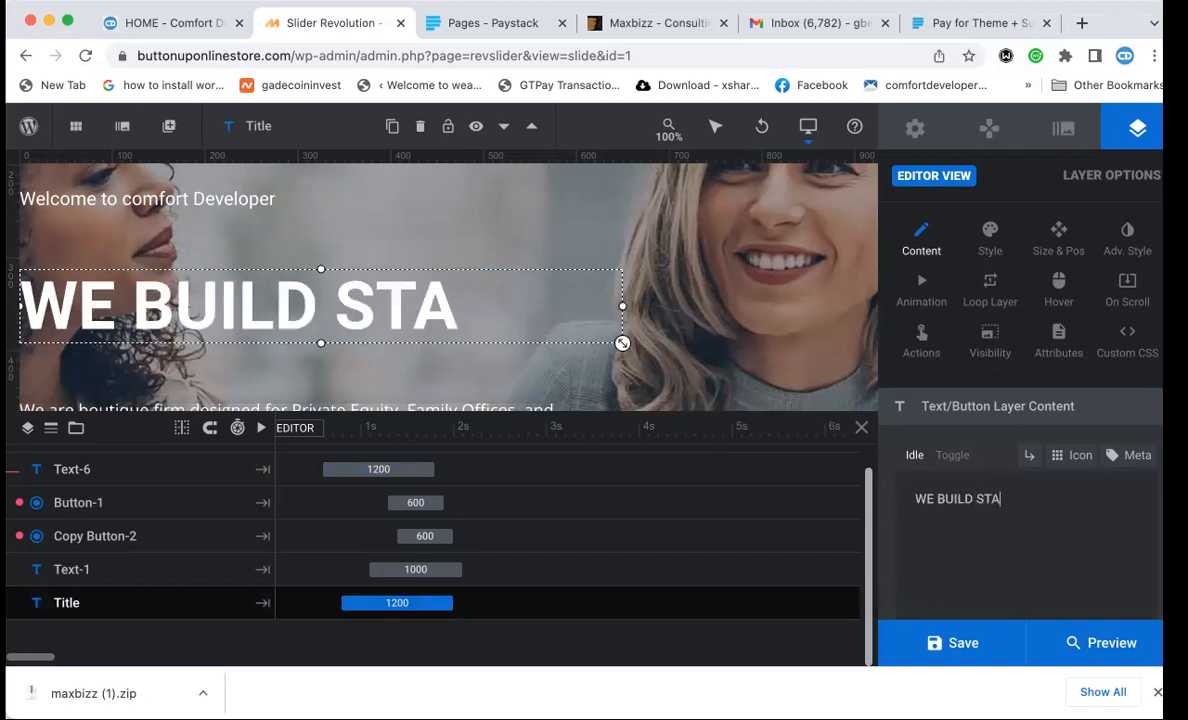
text(TE OF)
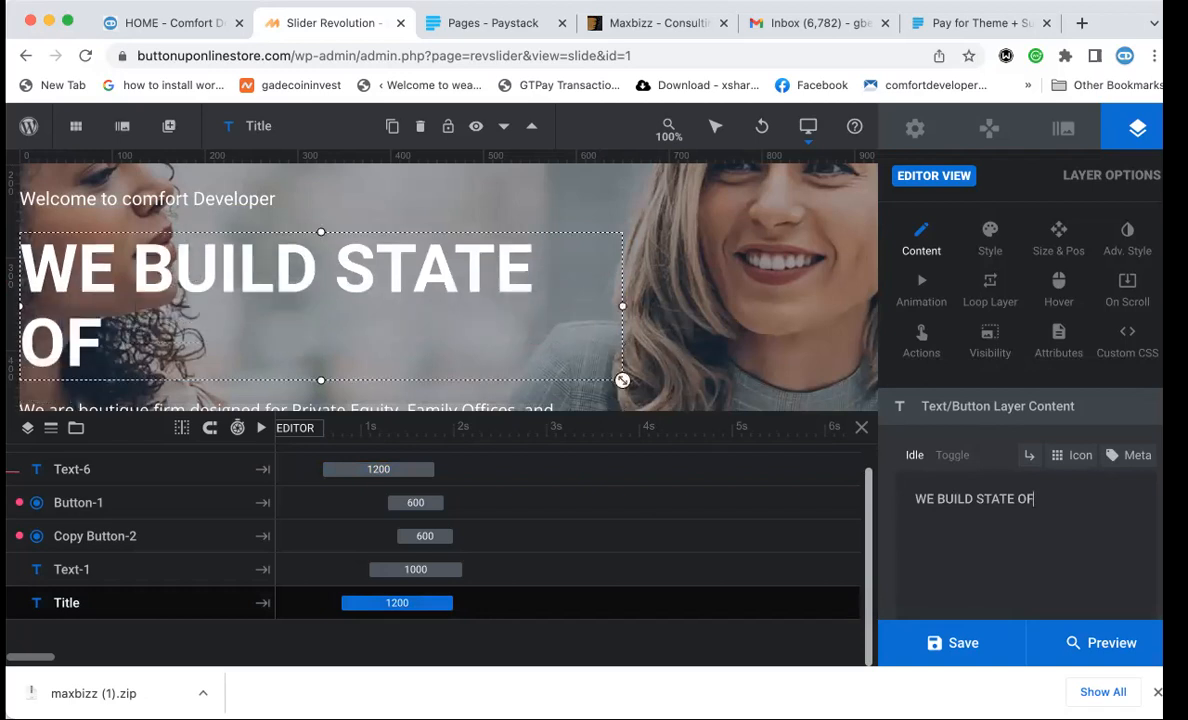
key(BackSpace)
key(BackSpace)
key(BackSpace)
key(BackSpace)
key(BackSpace)
key(BackSpace)
key(BackSpace)
key(BackSpace)
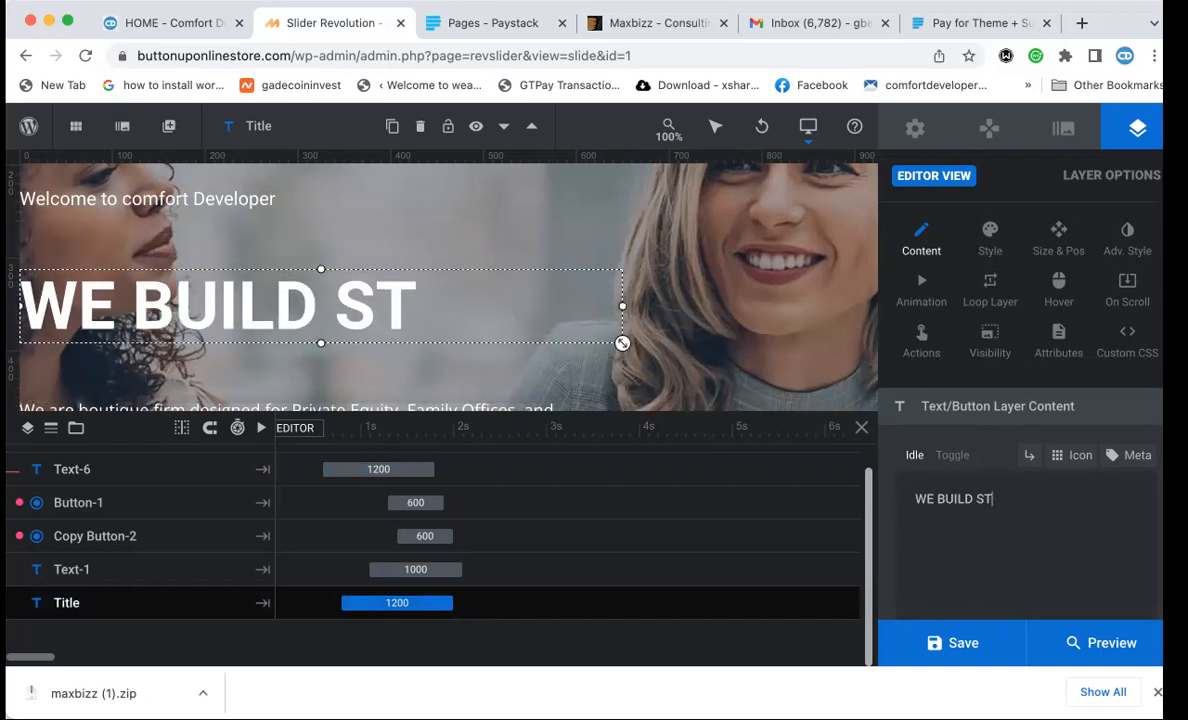
text(COST EF)
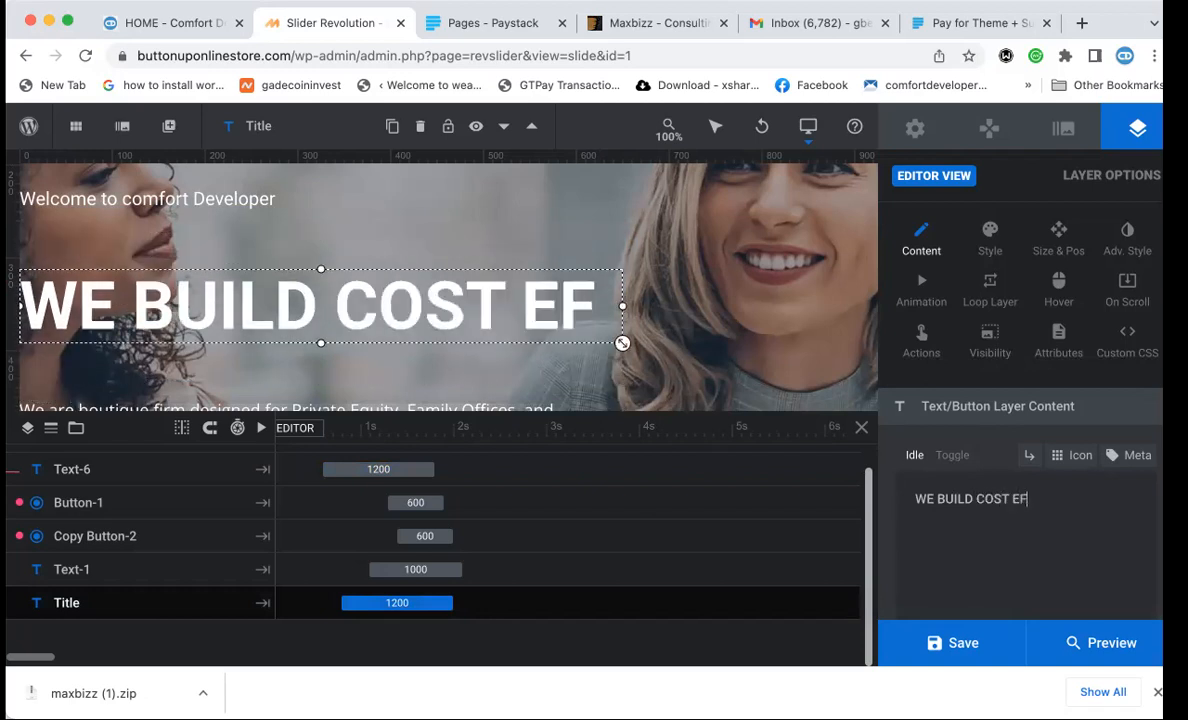
text(FECTIVE WEB)
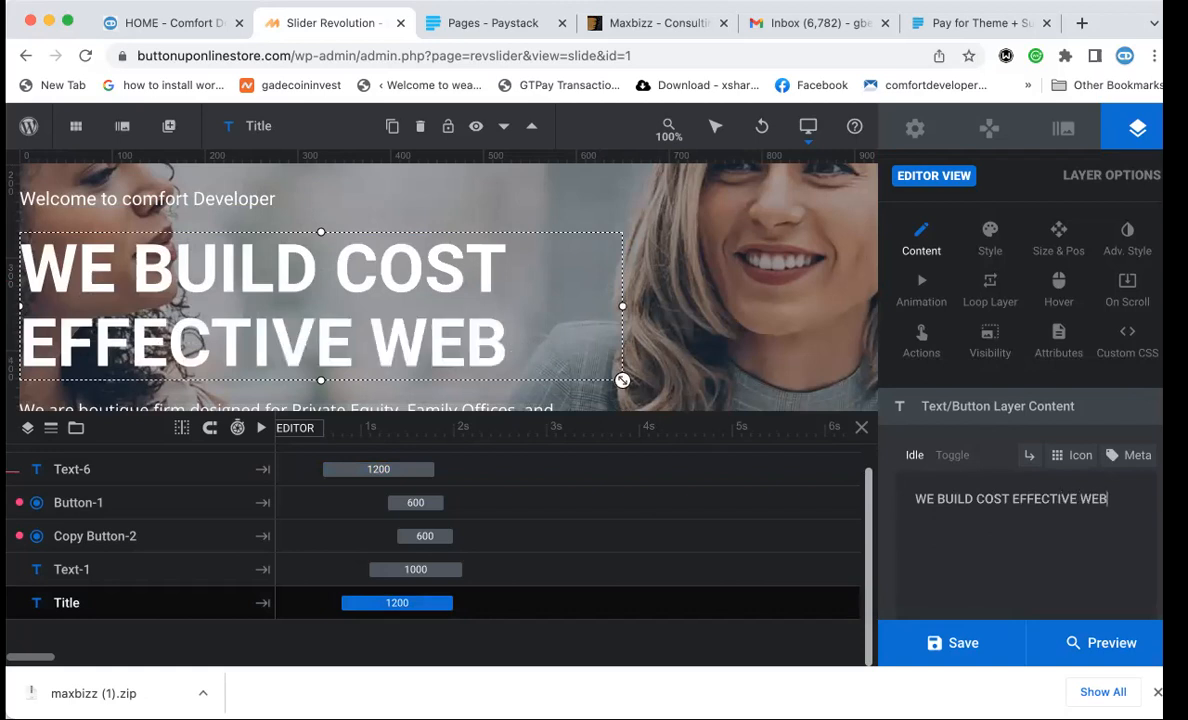
text(SITES)
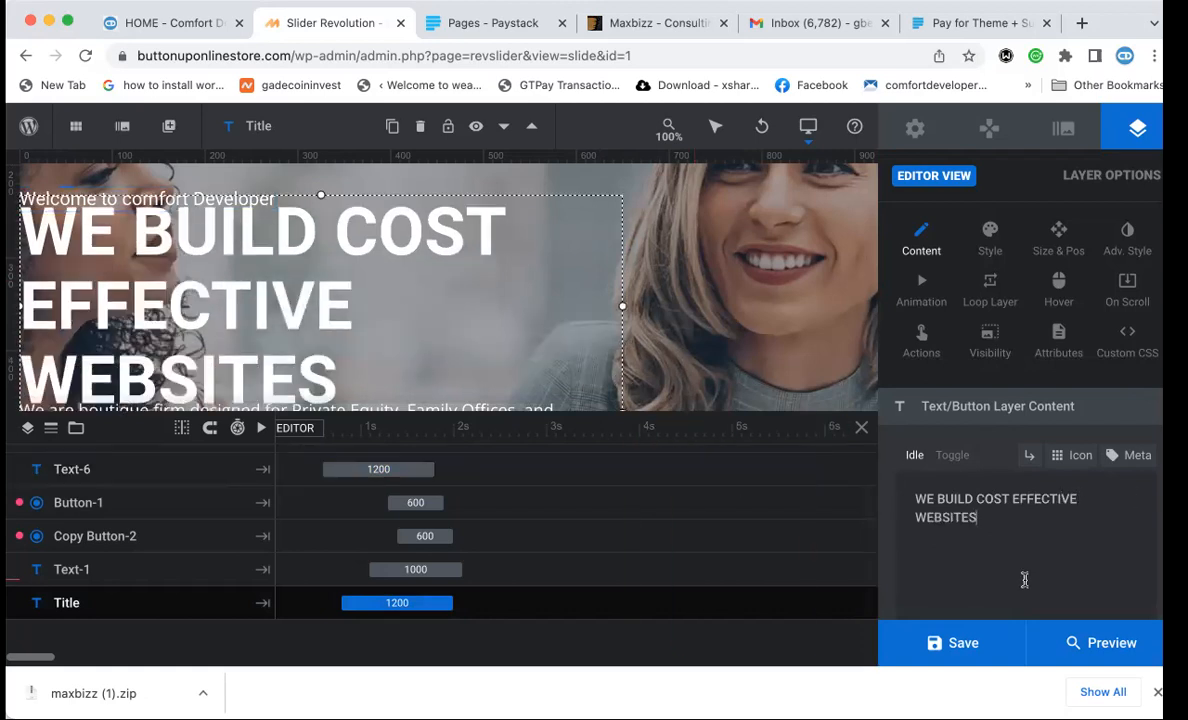
drag(985, 518, 912, 494)
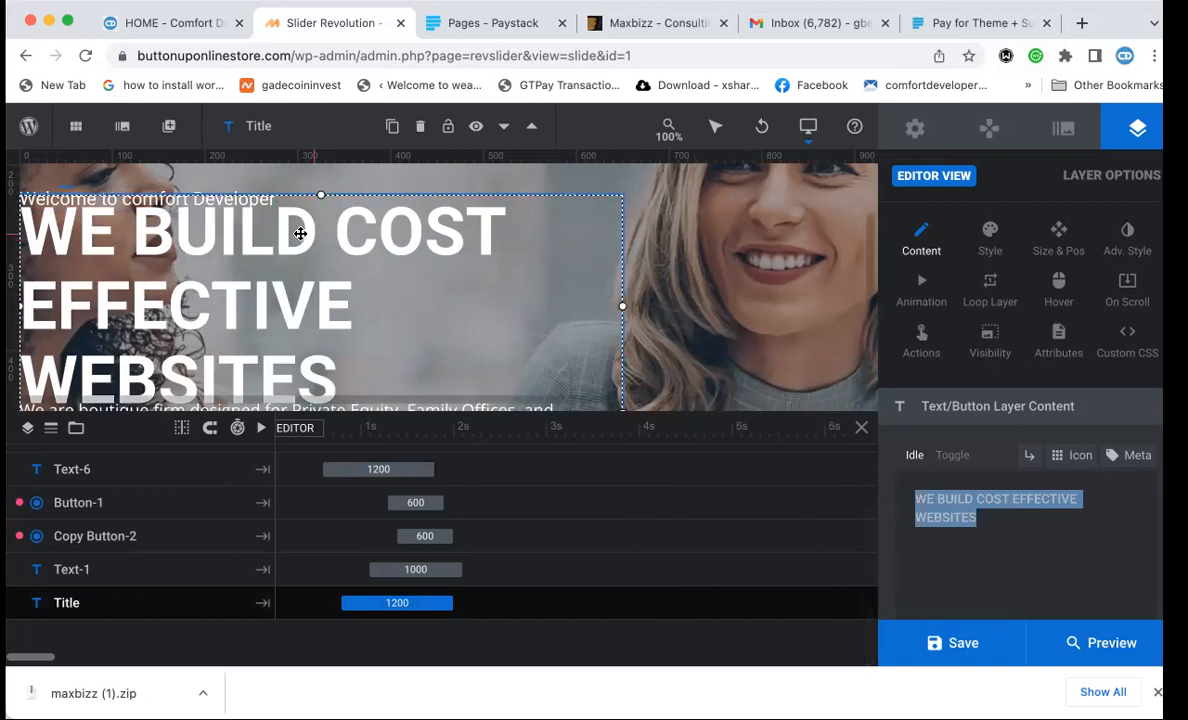
Look over the slider's general module and navigation settings.
click(918, 134)
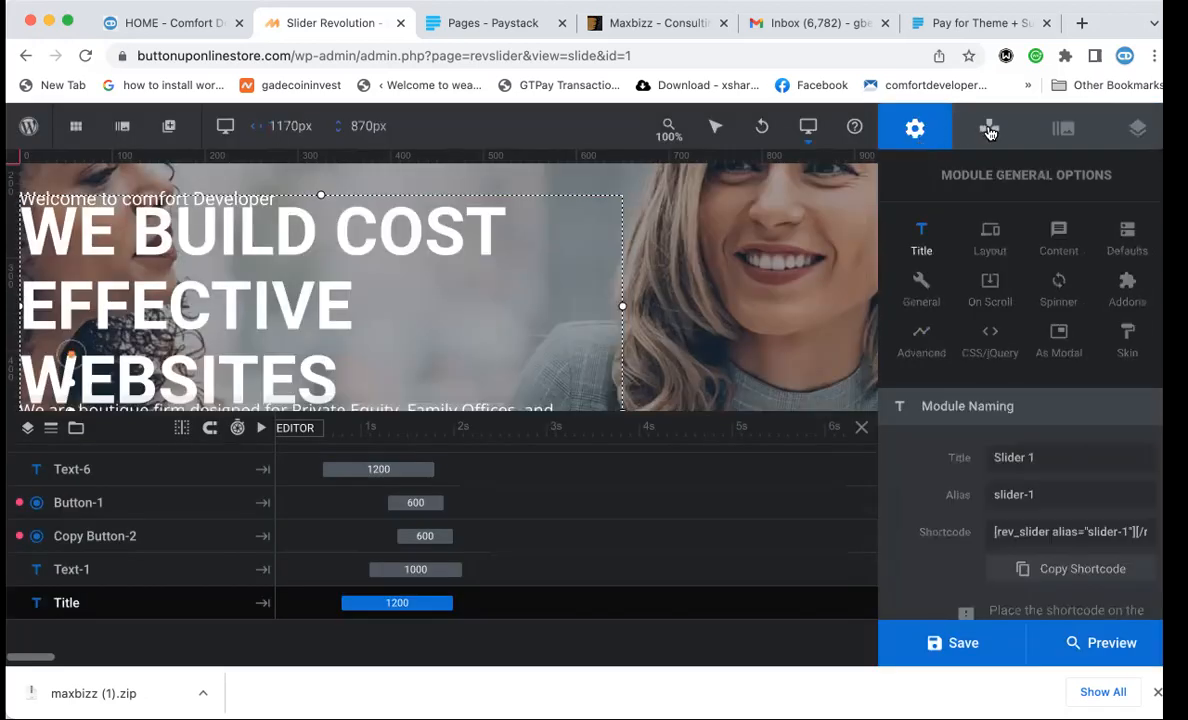
click(990, 130)
click(938, 128)
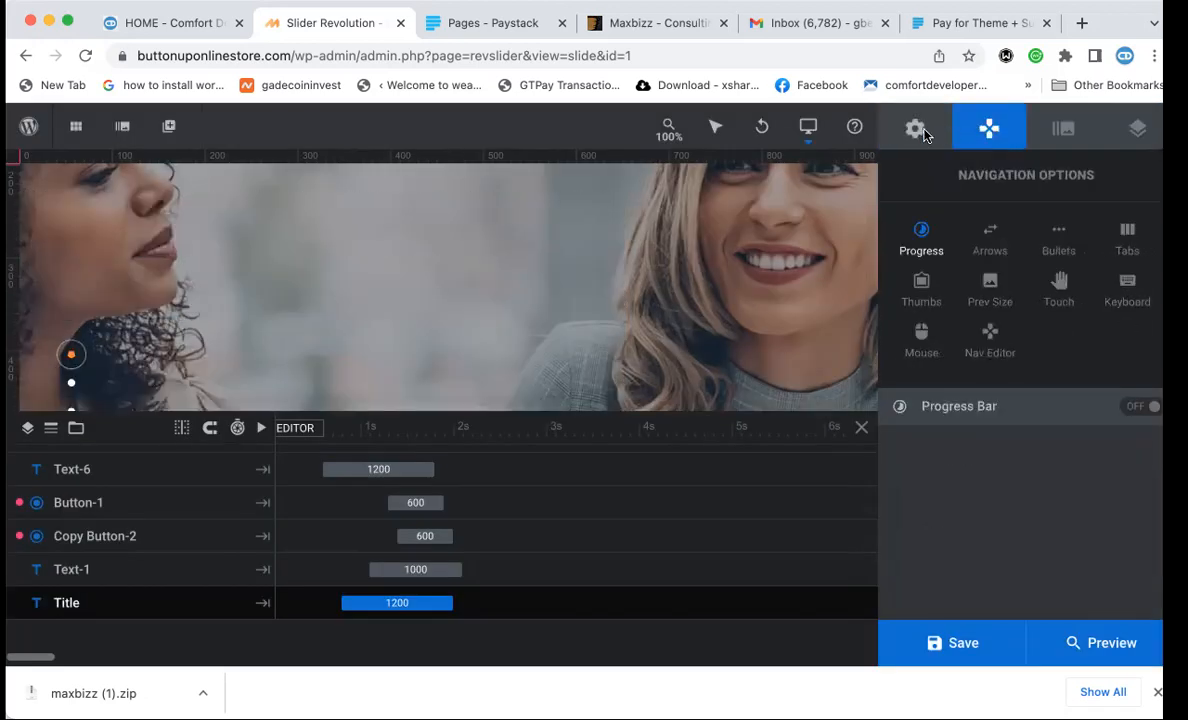
Change the title's font size from 72 to 45px, trying Medium and Regular weights along the way.
click(198, 320)
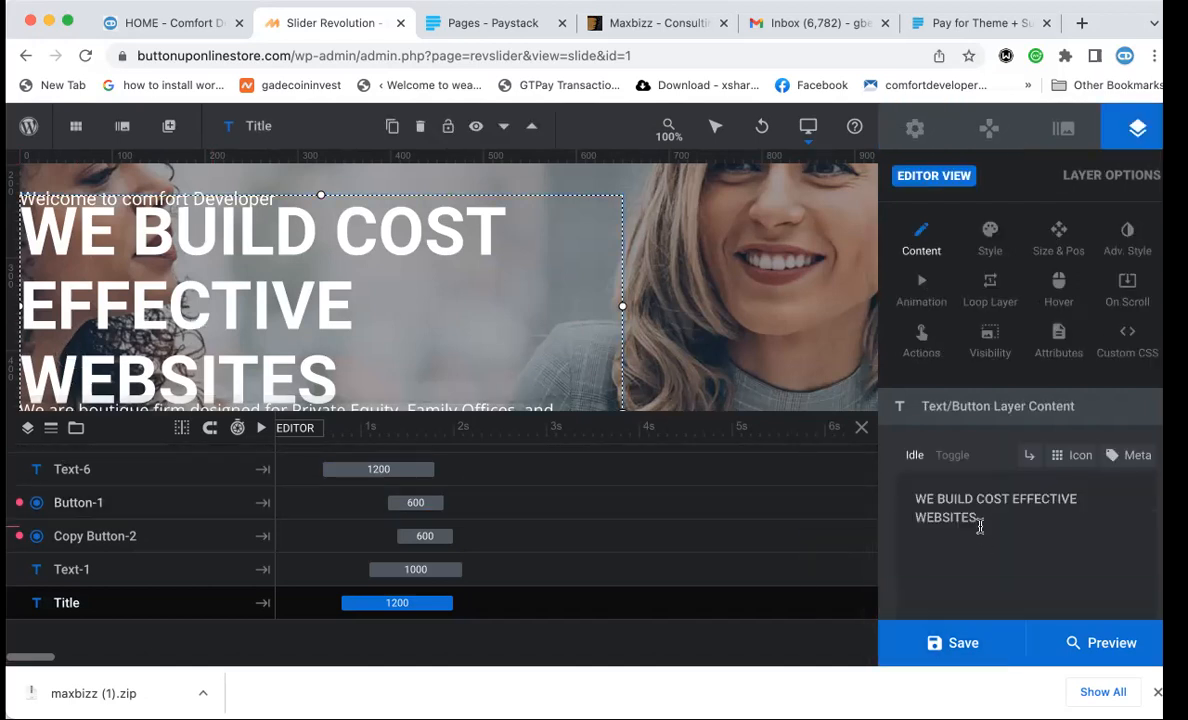
drag(978, 518, 896, 487)
click(995, 231)
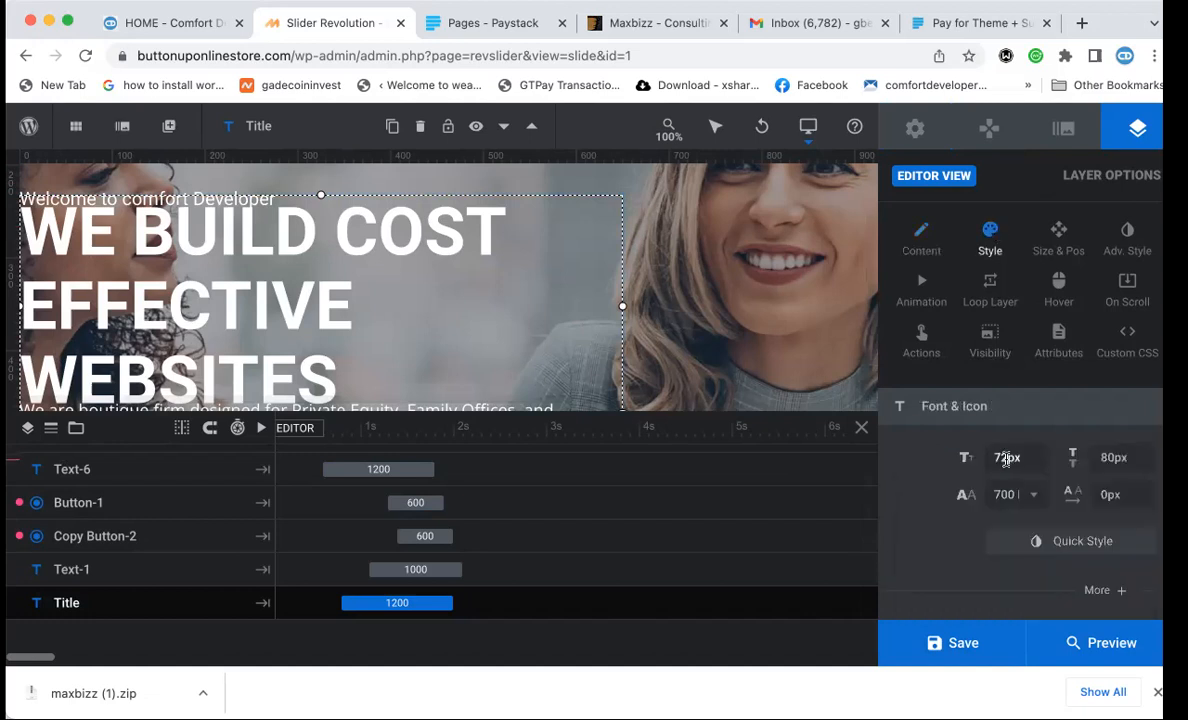
click(1010, 494)
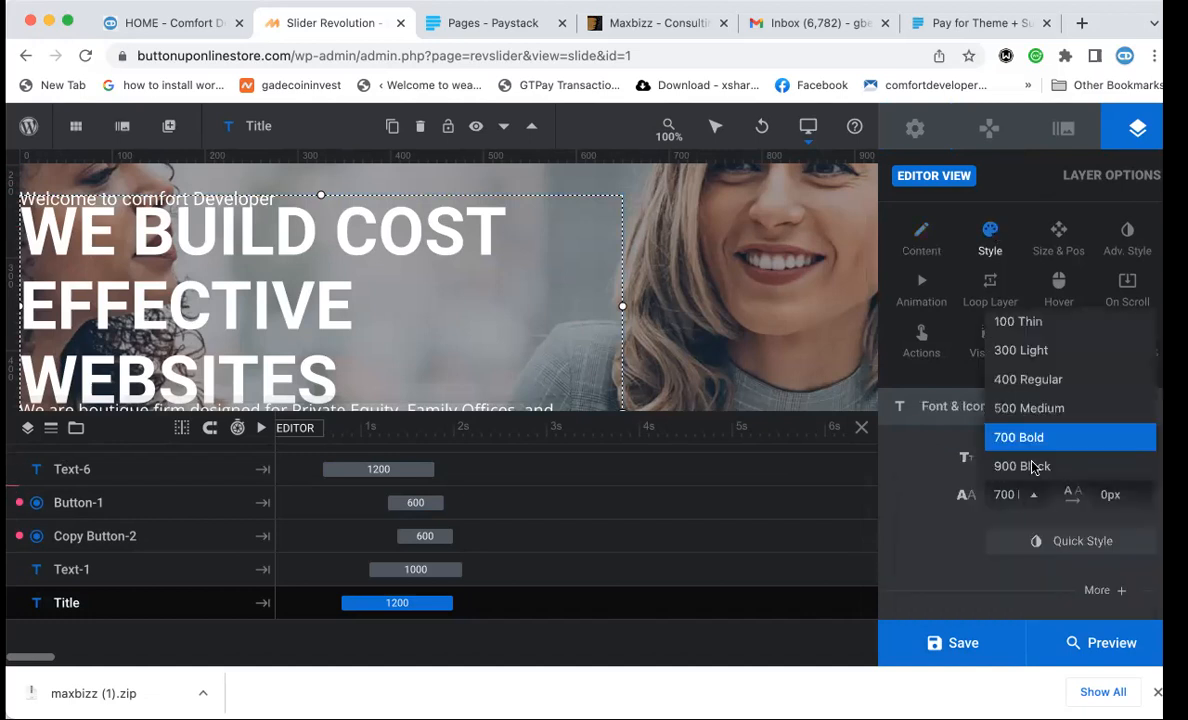
click(1028, 407)
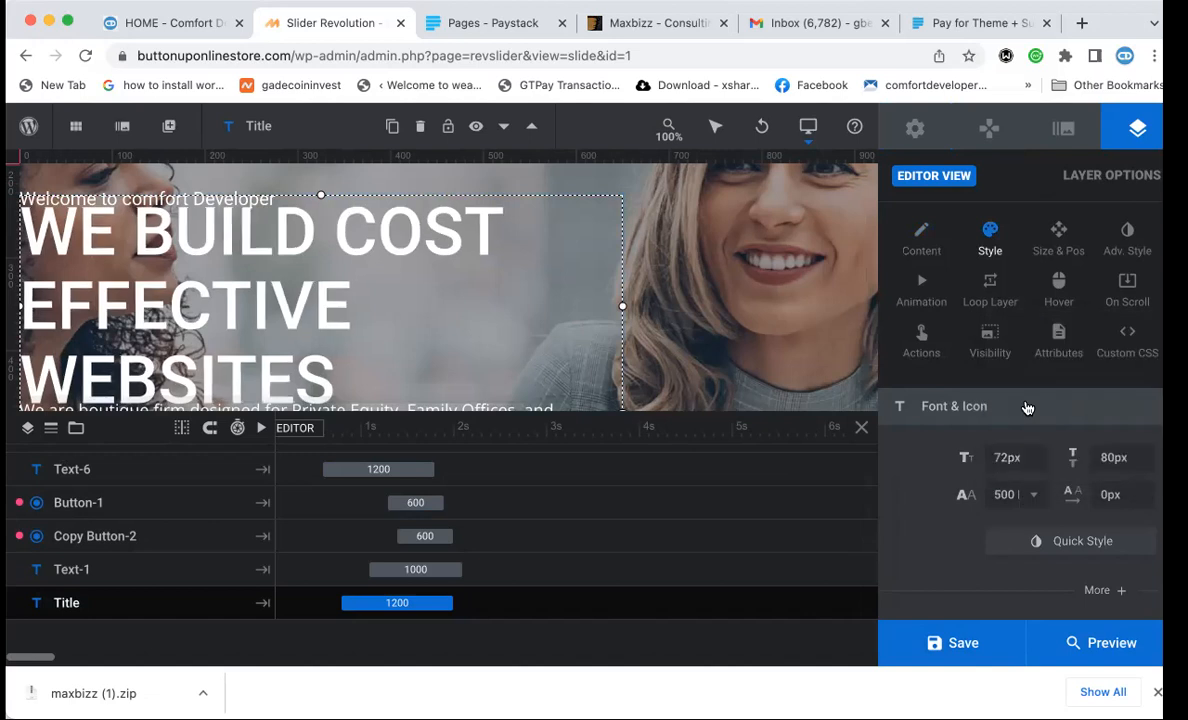
click(1012, 494)
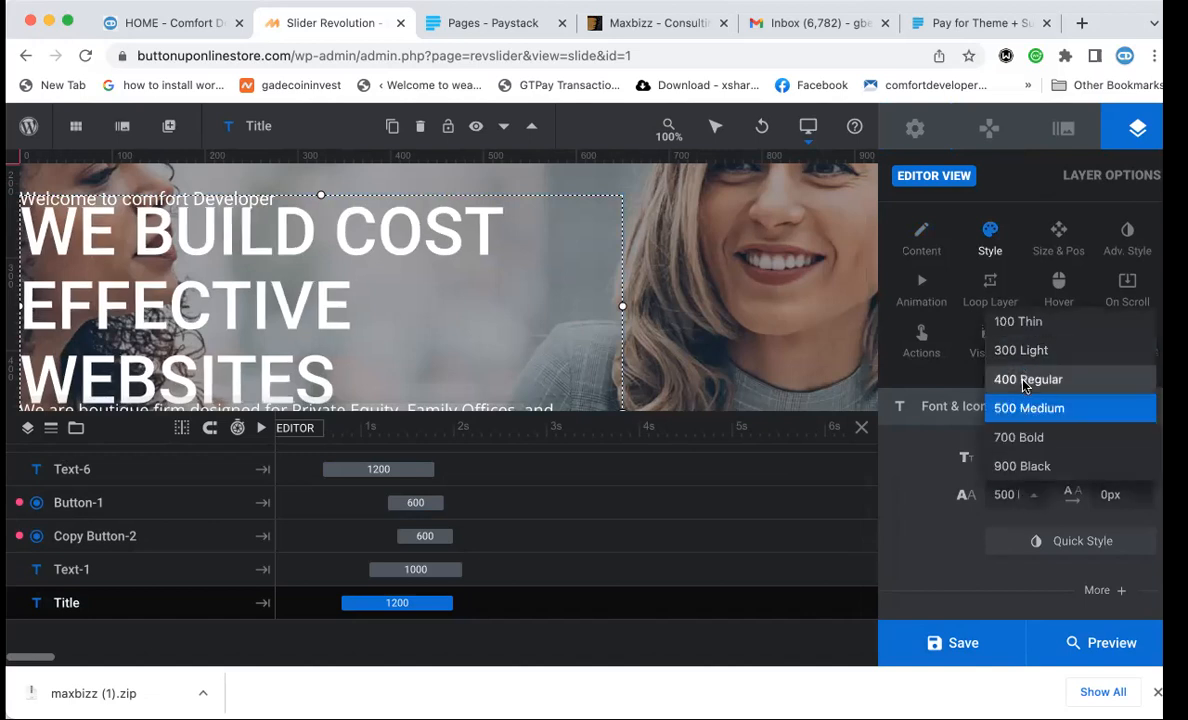
click(1021, 379)
click(1010, 458)
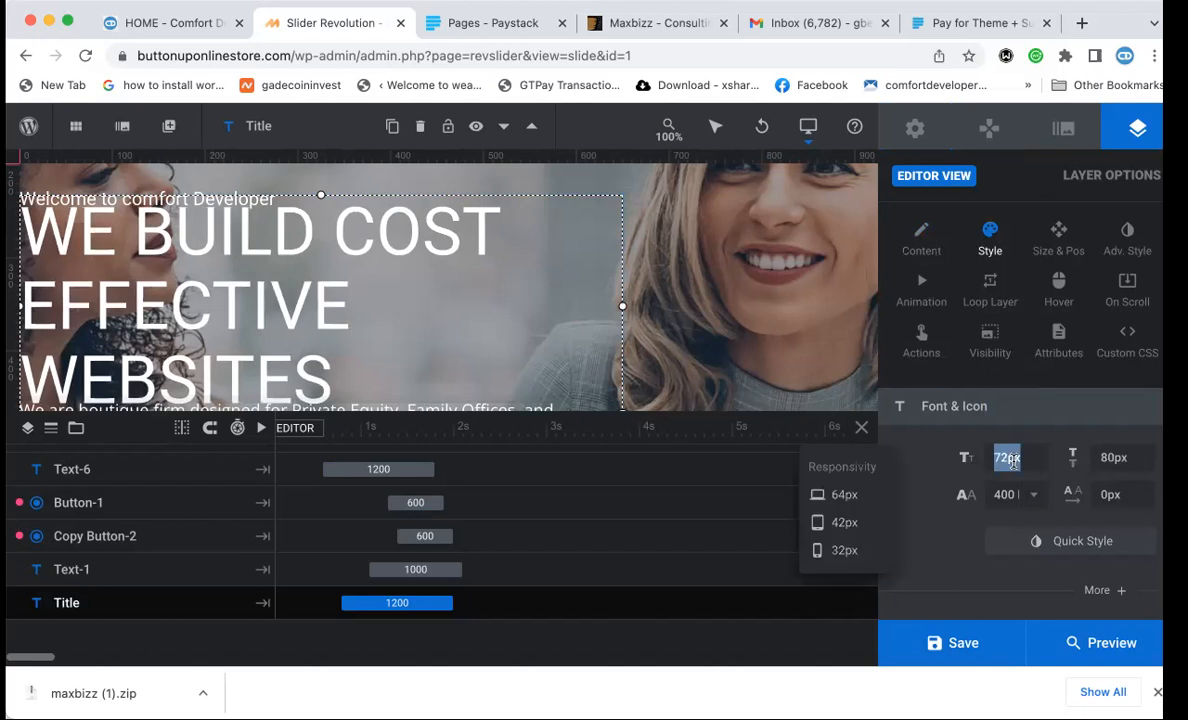
click(841, 535)
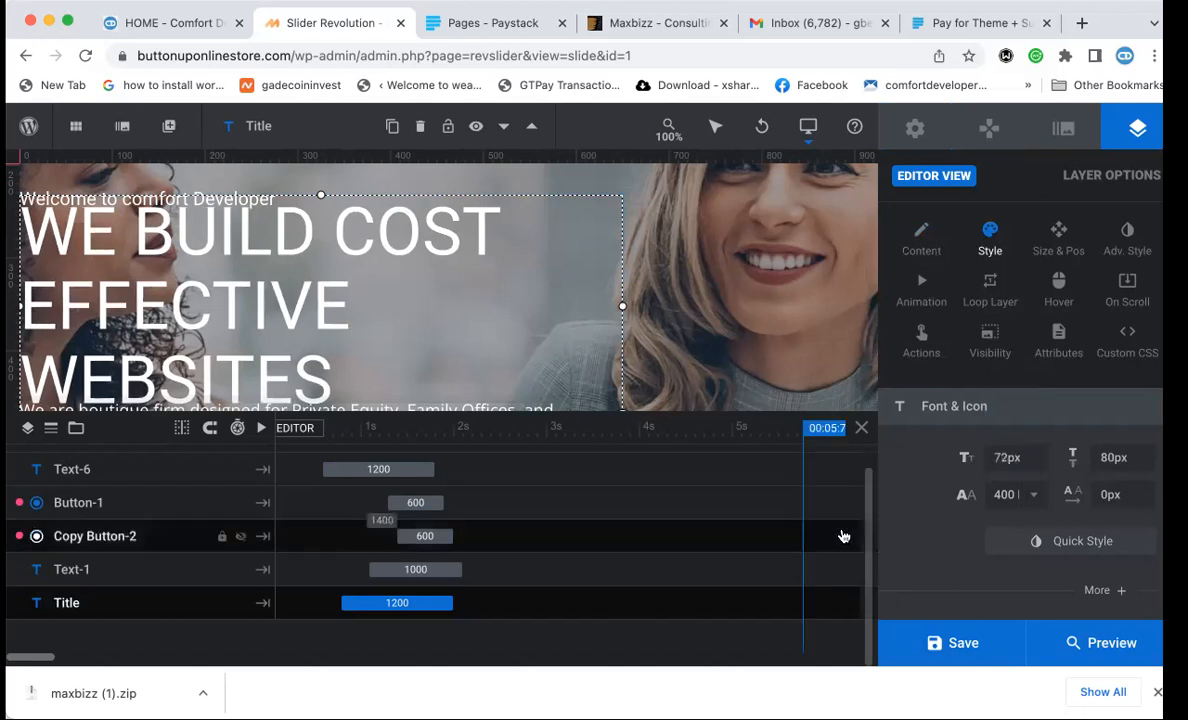
click(998, 457)
drag(1008, 457, 966, 452)
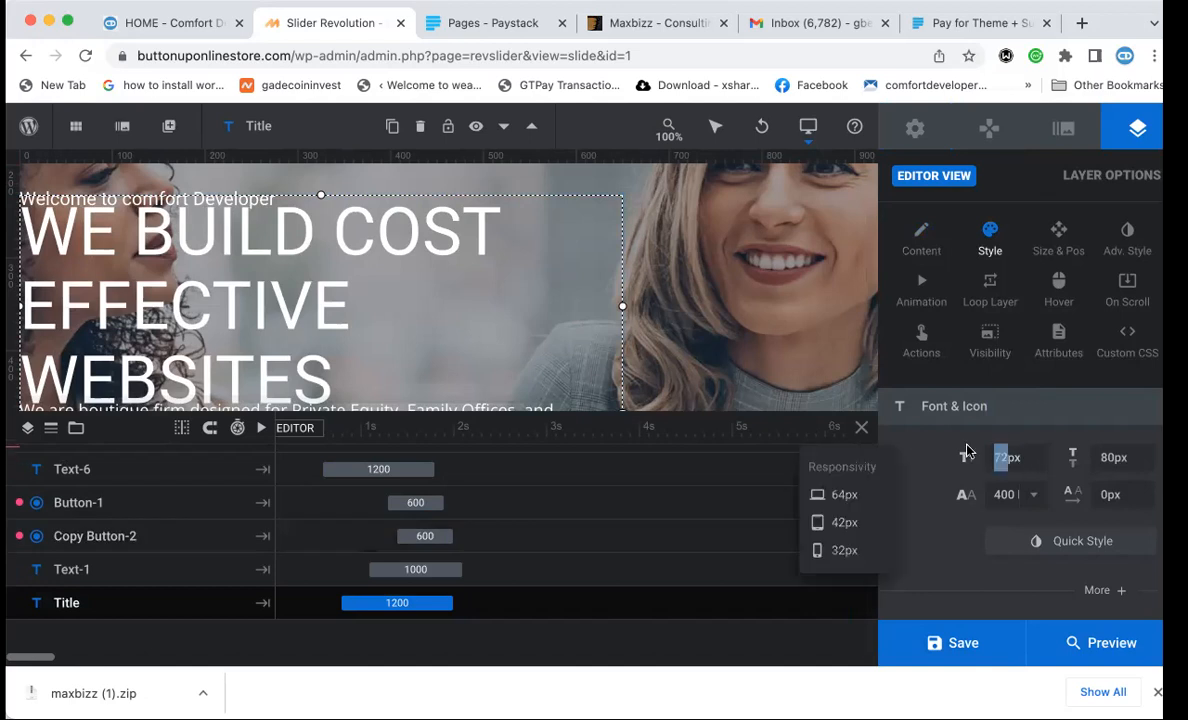
text(45)
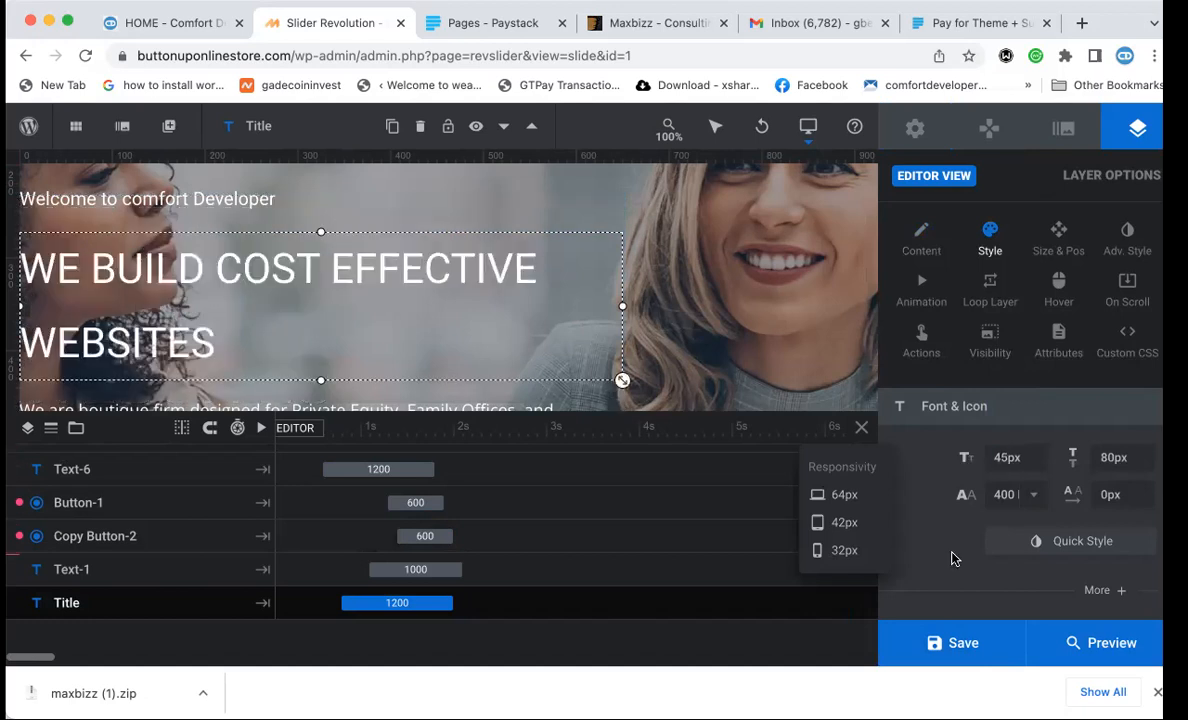
Make the title 700 Bold and save the slide.
click(940, 452)
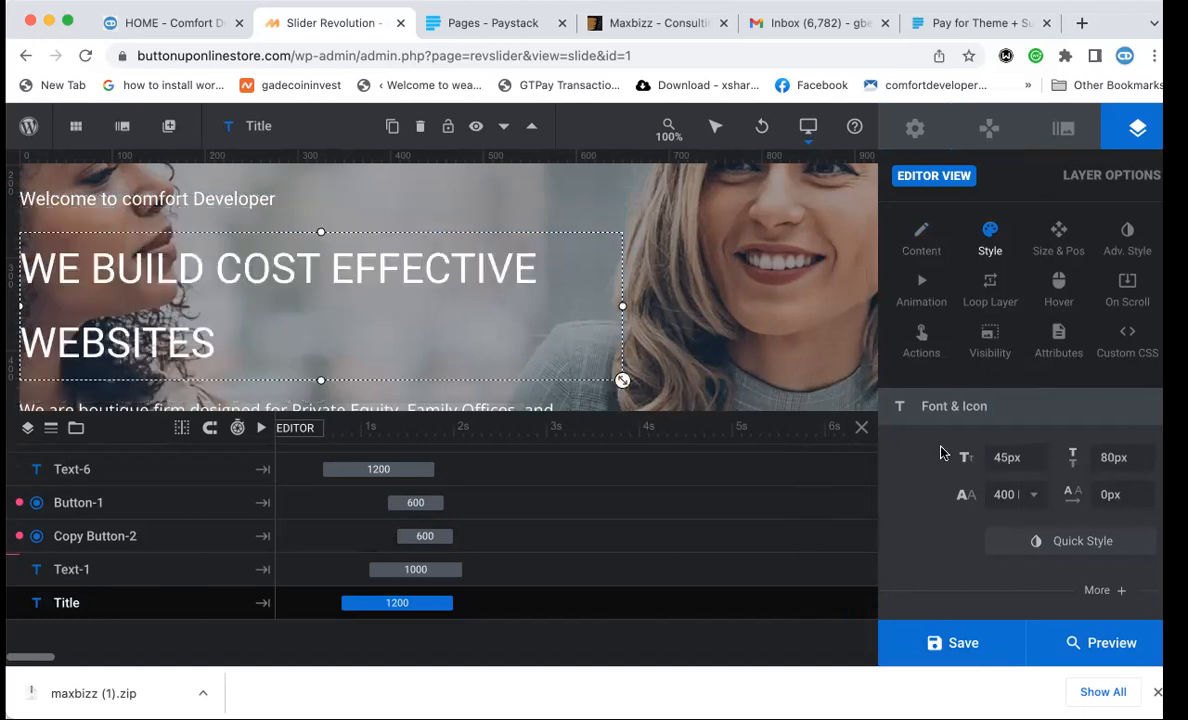
click(1033, 497)
click(1018, 437)
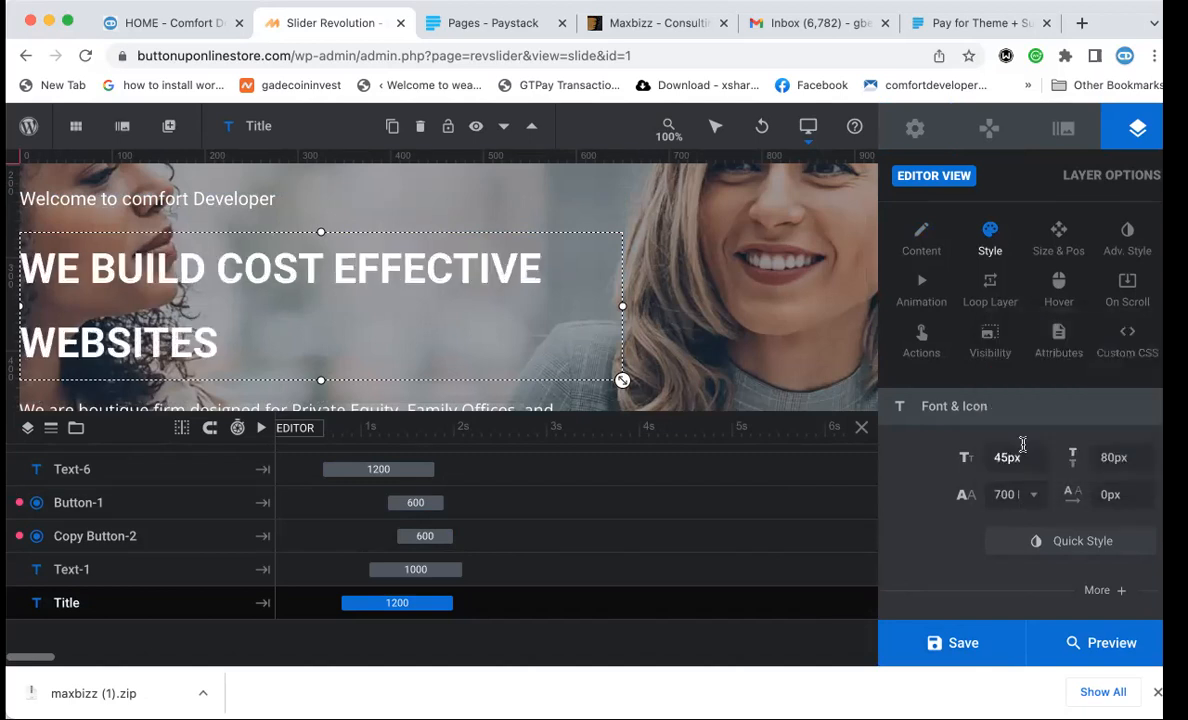
click(926, 658)
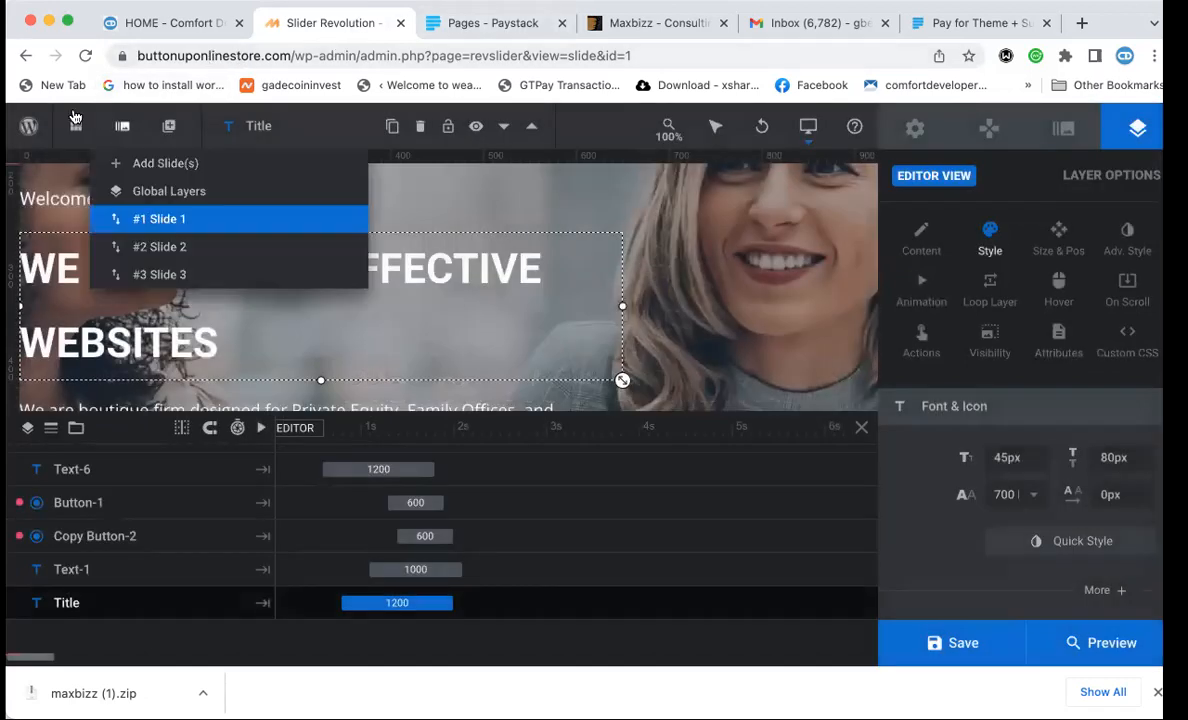
drag(131, 53, 288, 58)
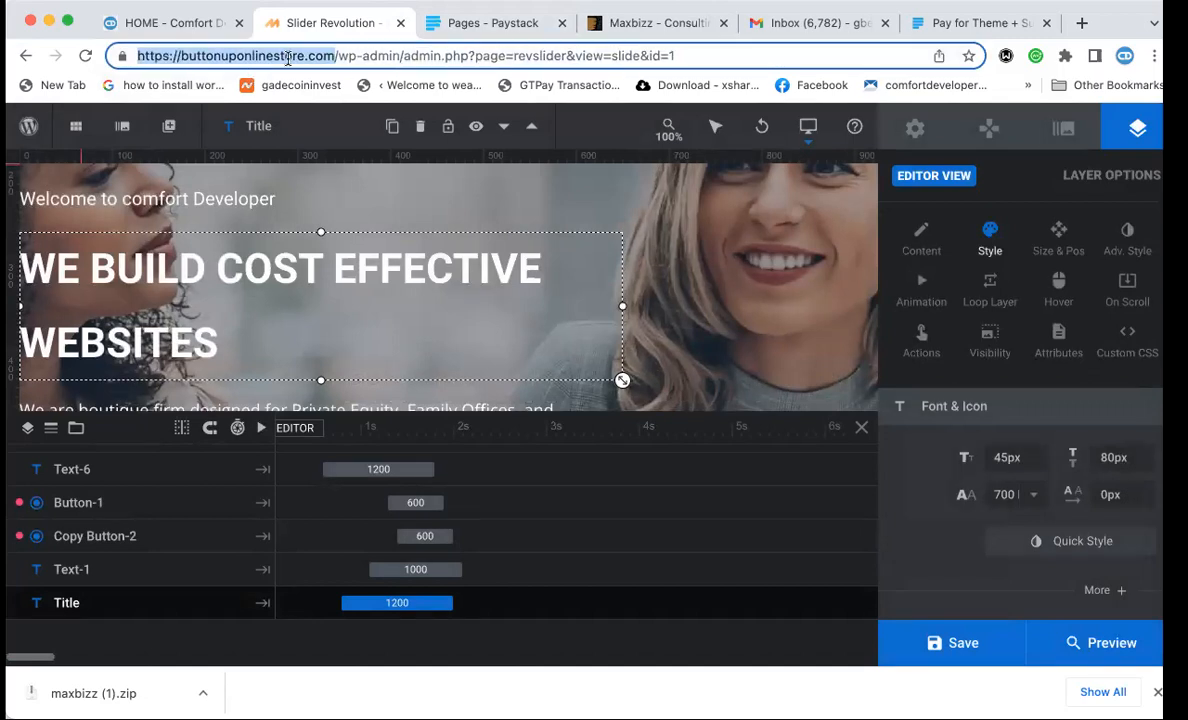
Load the copied site address in a new tab placed beside the slider editor tab.
key(super+c)
key(super+t)
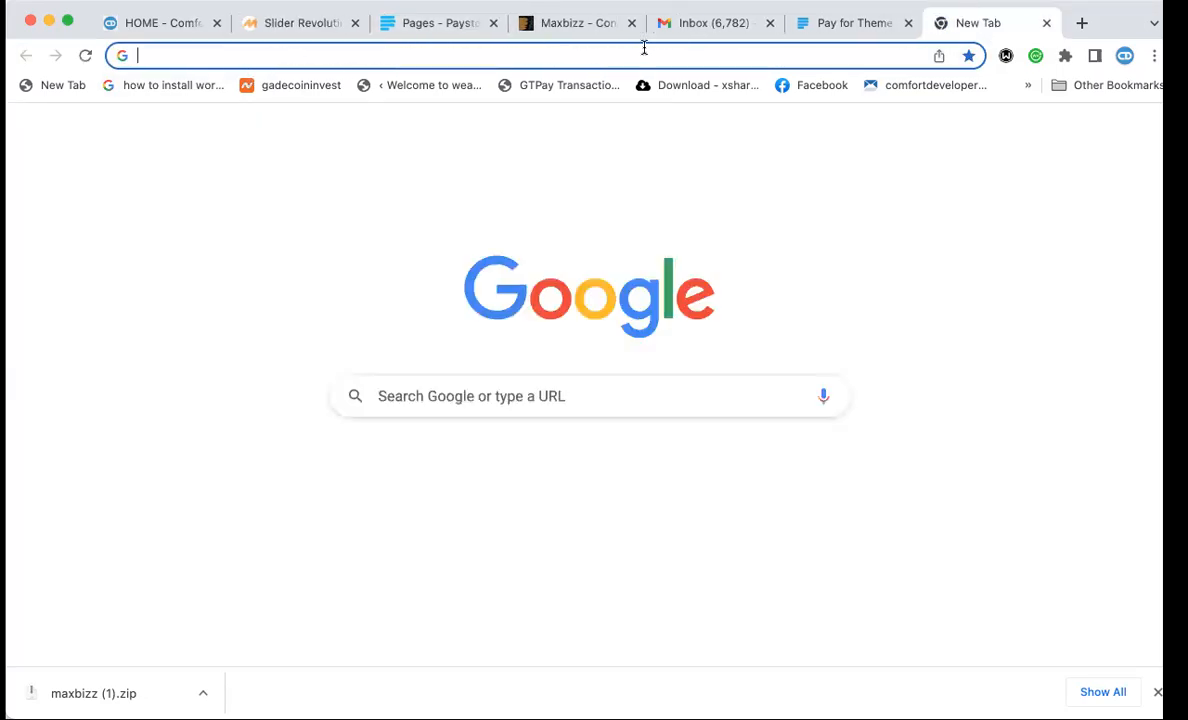
key(super+v)
key(Return)
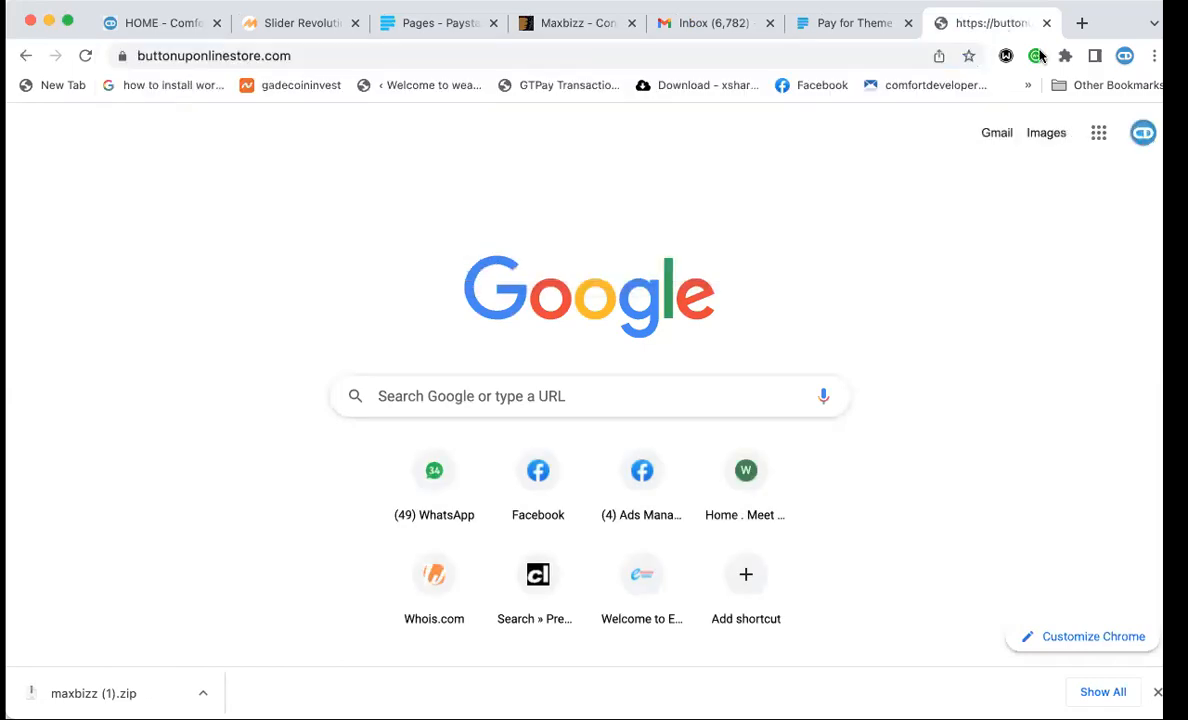
drag(990, 24, 440, 20)
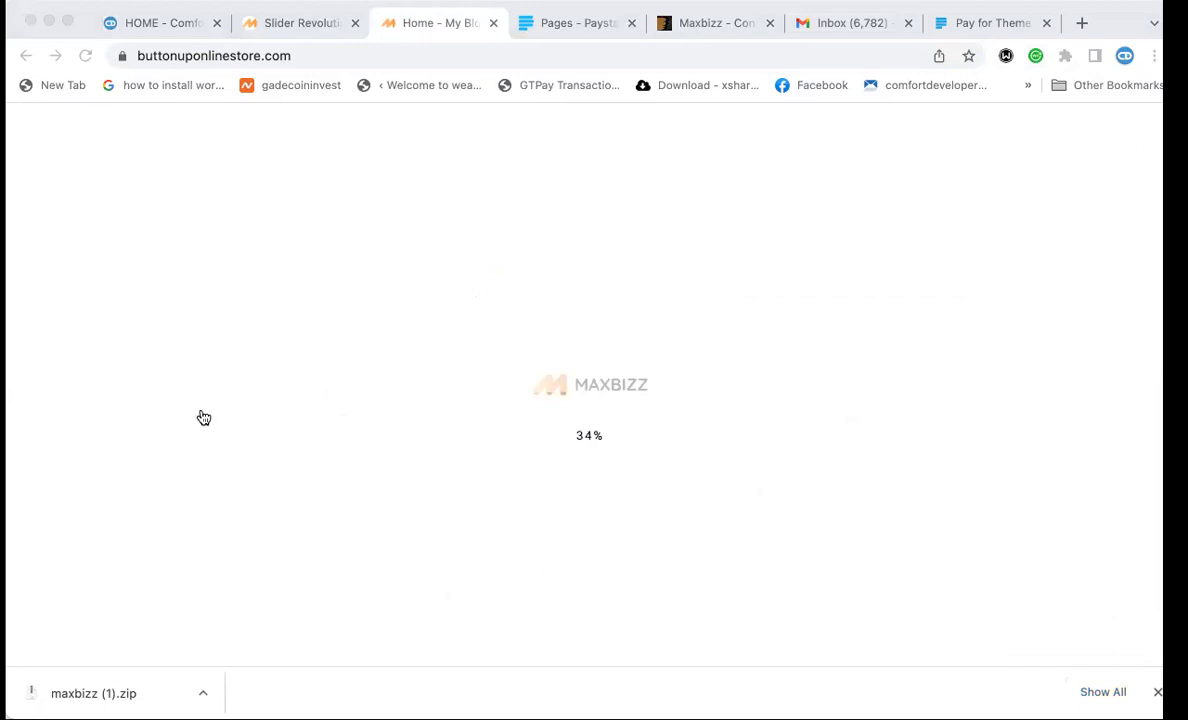
click(287, 409)
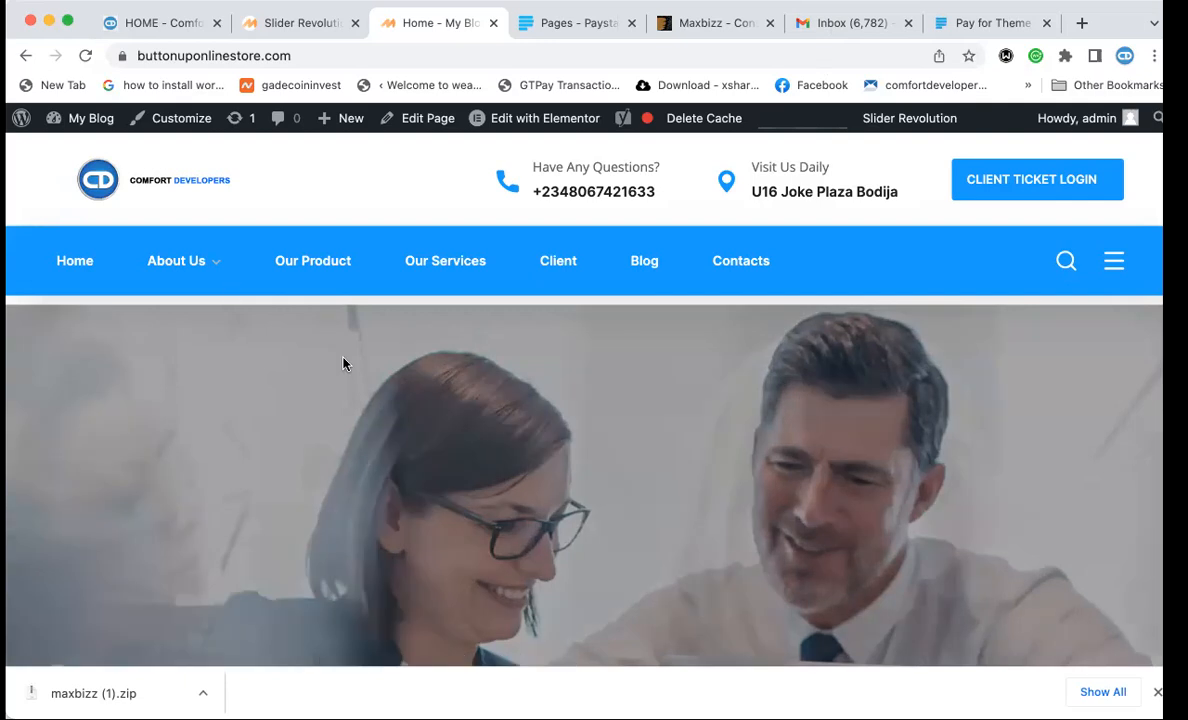
Scroll and check the live Comfort Developers site.
scroll(343, 363, down, 2)
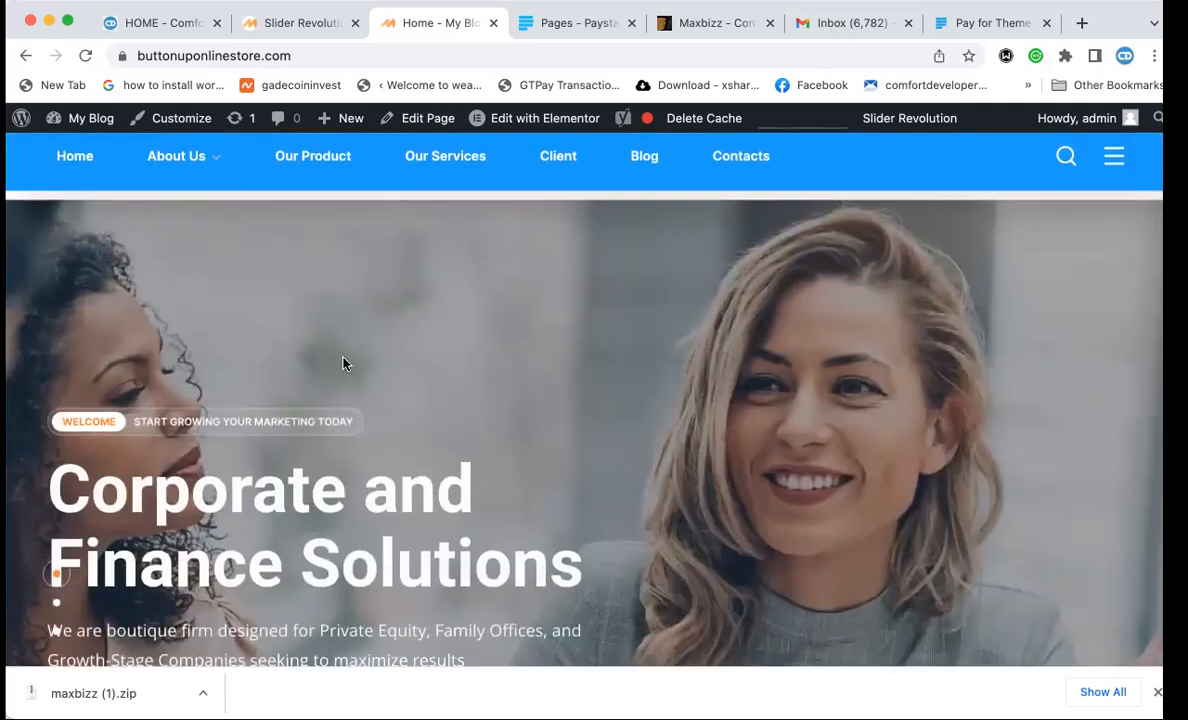
scroll(355, 337, up, 2)
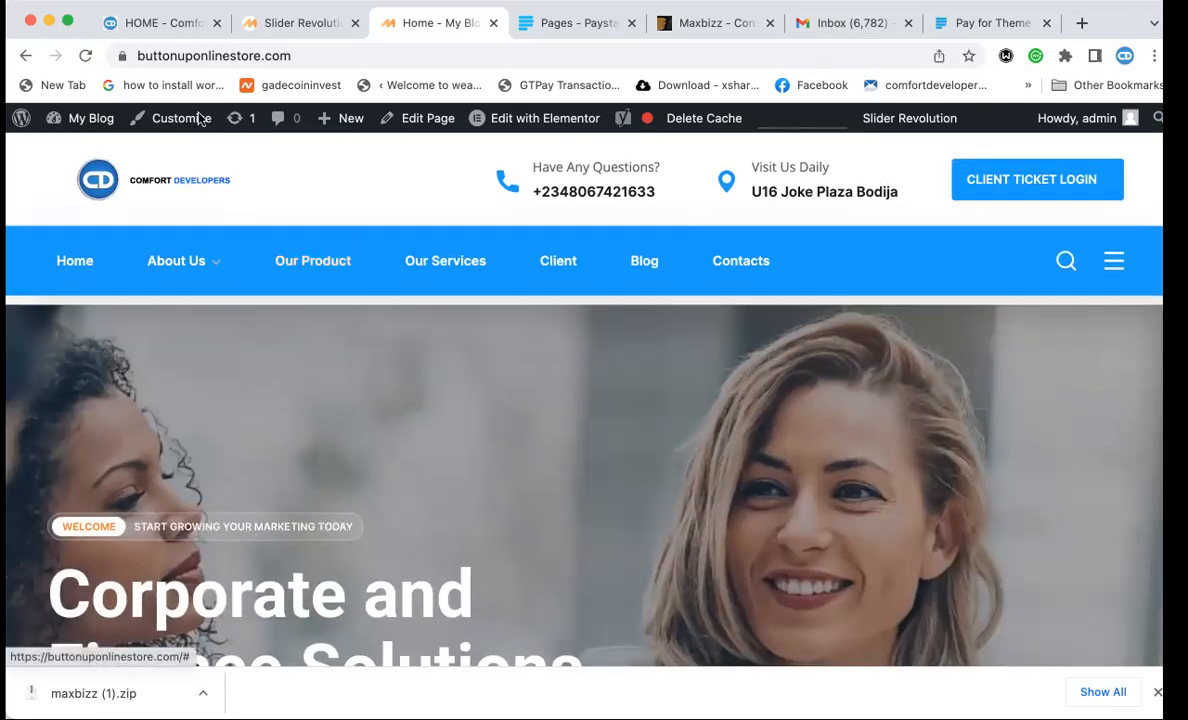
click(159, 32)
click(249, 55)
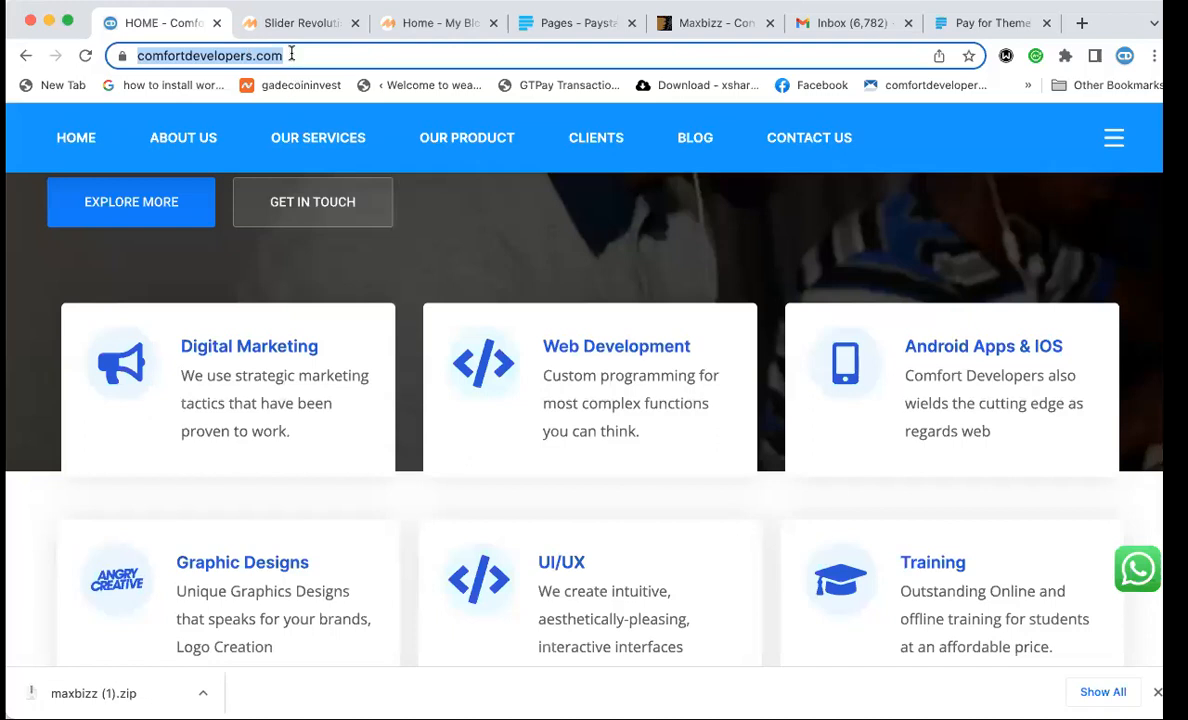
Preview the three hero slides on the test homepage using the slider bullets.
click(418, 24)
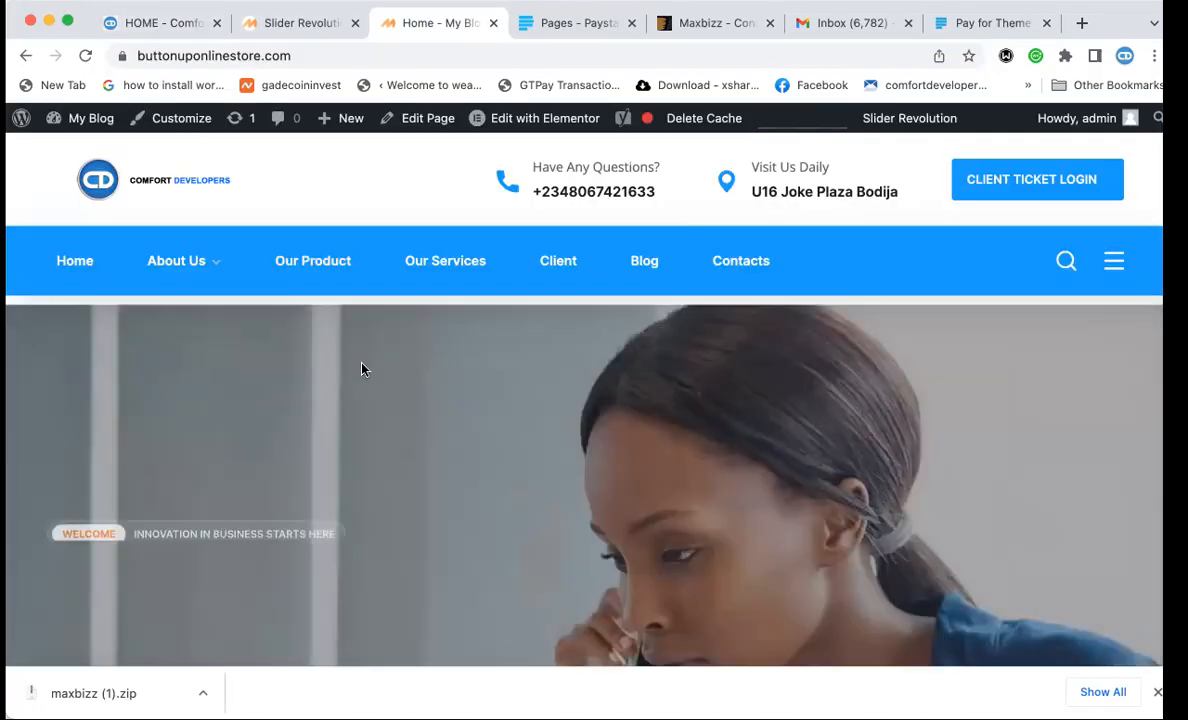
scroll(361, 352, down, 2)
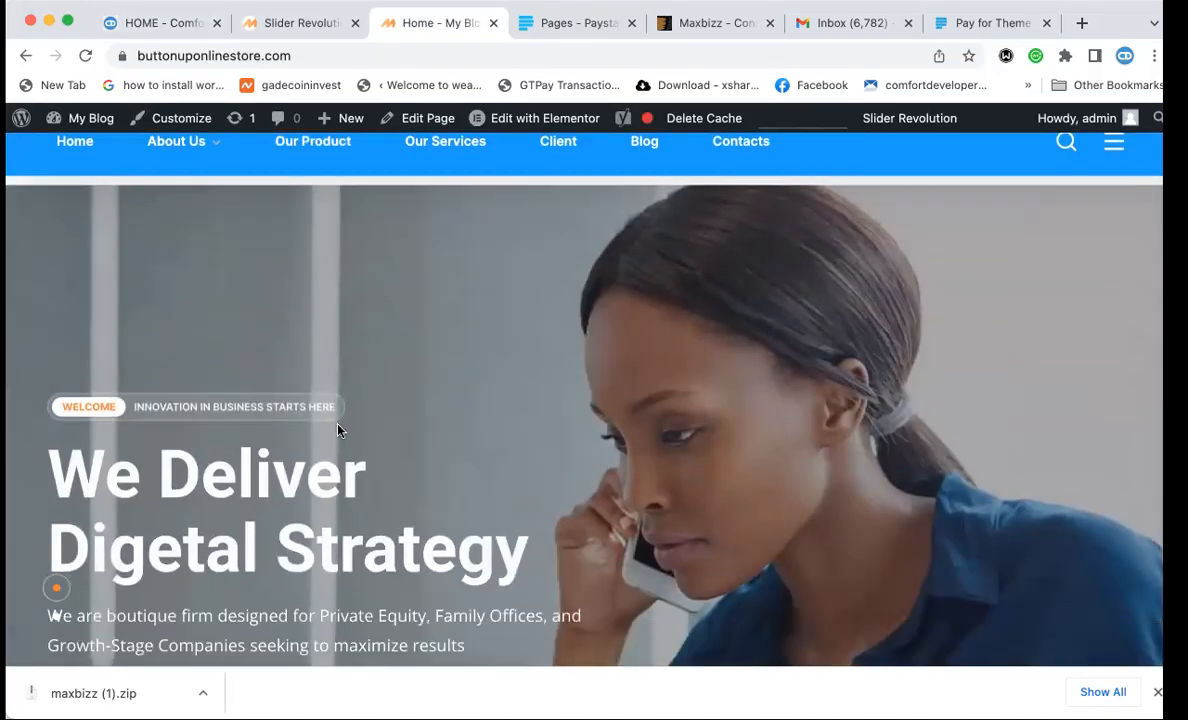
scroll(337, 430, down, 3)
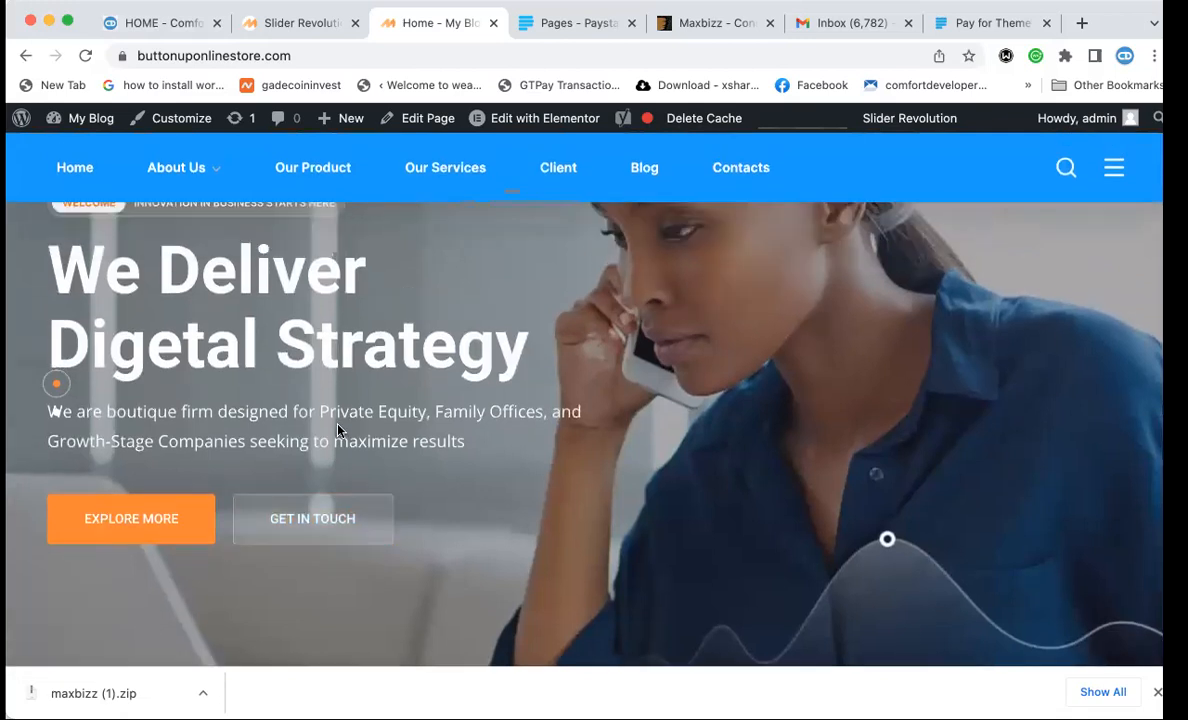
scroll(337, 430, up, 3)
scroll(267, 453, down, 1)
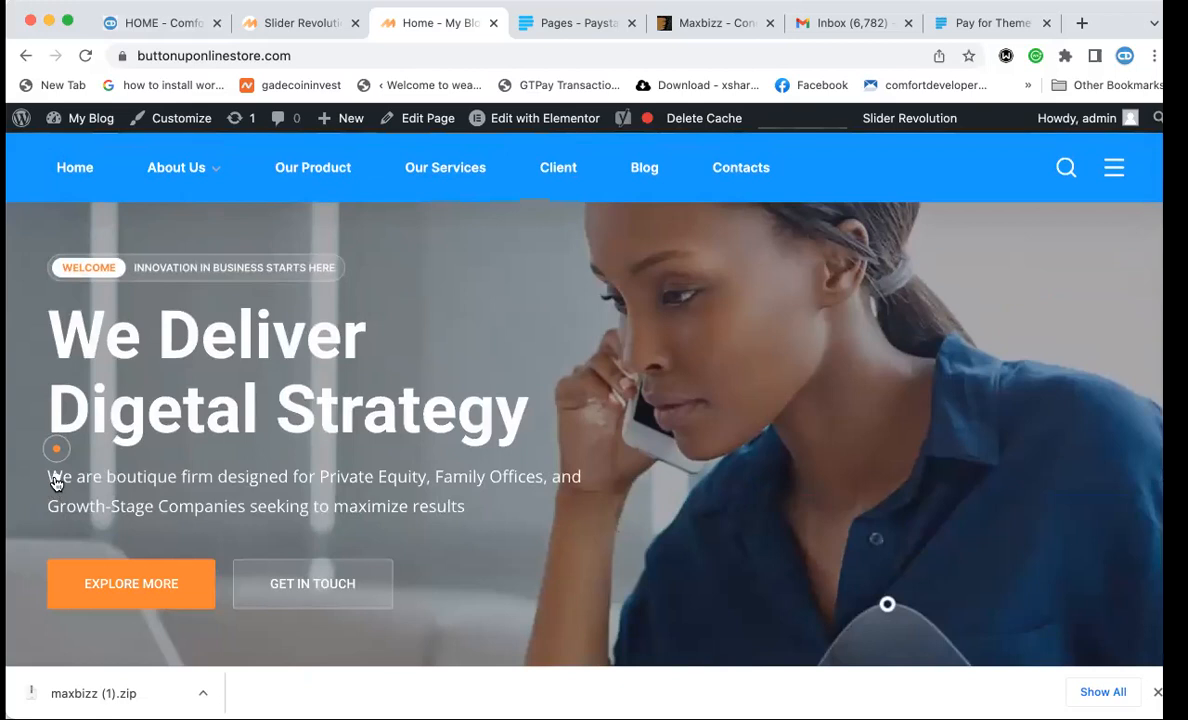
click(56, 479)
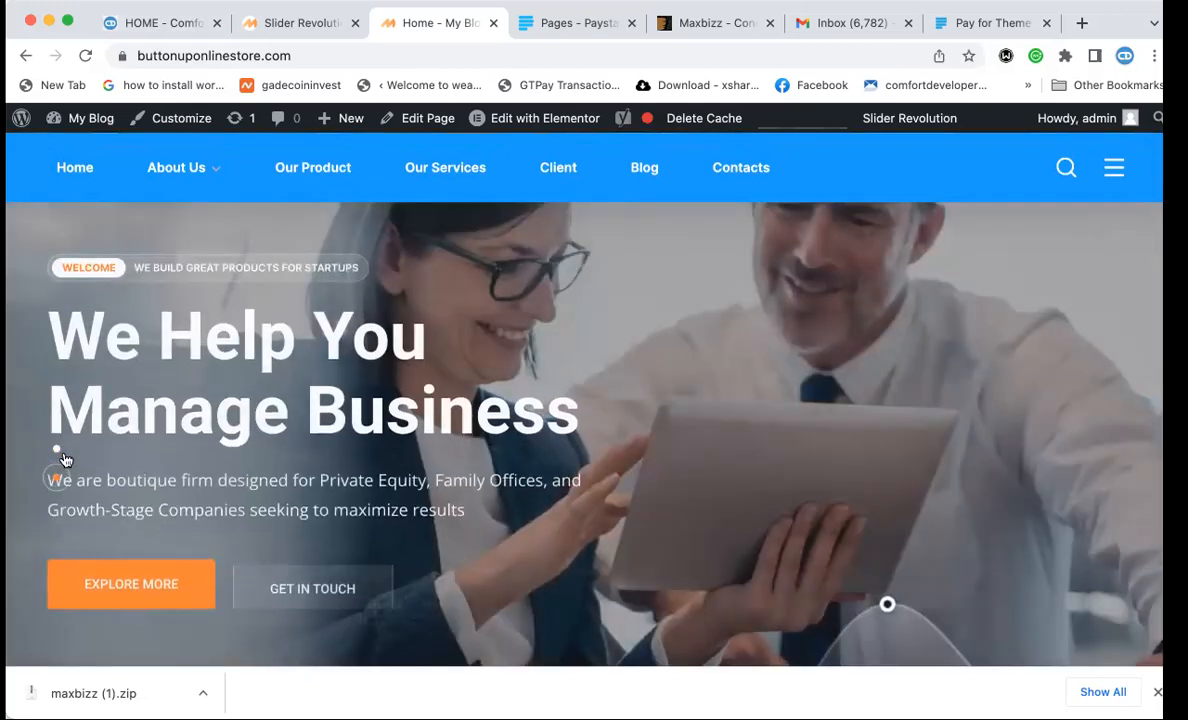
click(58, 450)
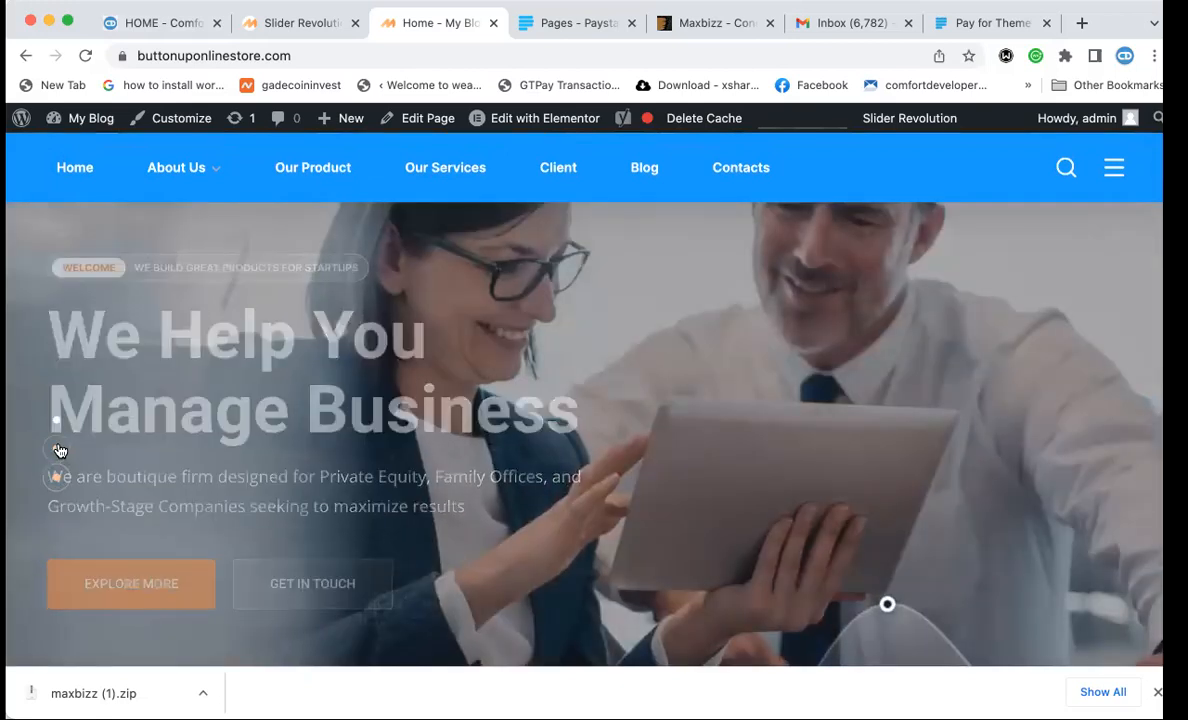
click(56, 422)
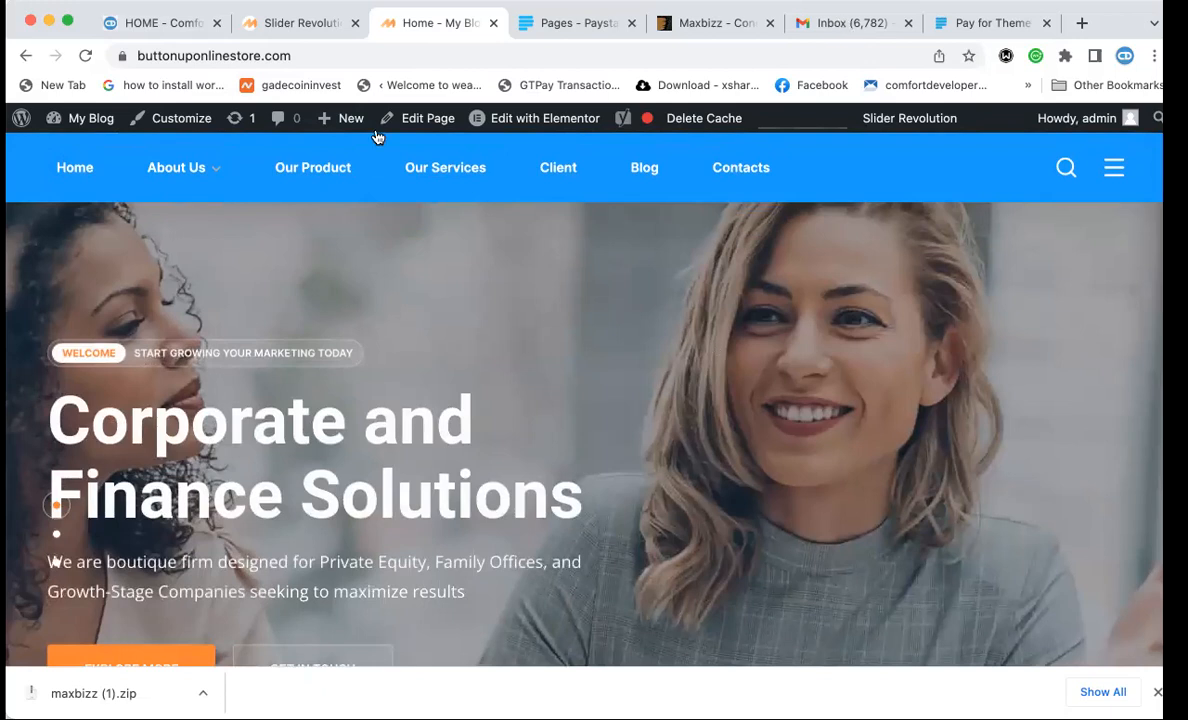
Reload the homepage and return to the slider editor.
click(291, 55)
key(Return)
click(284, 30)
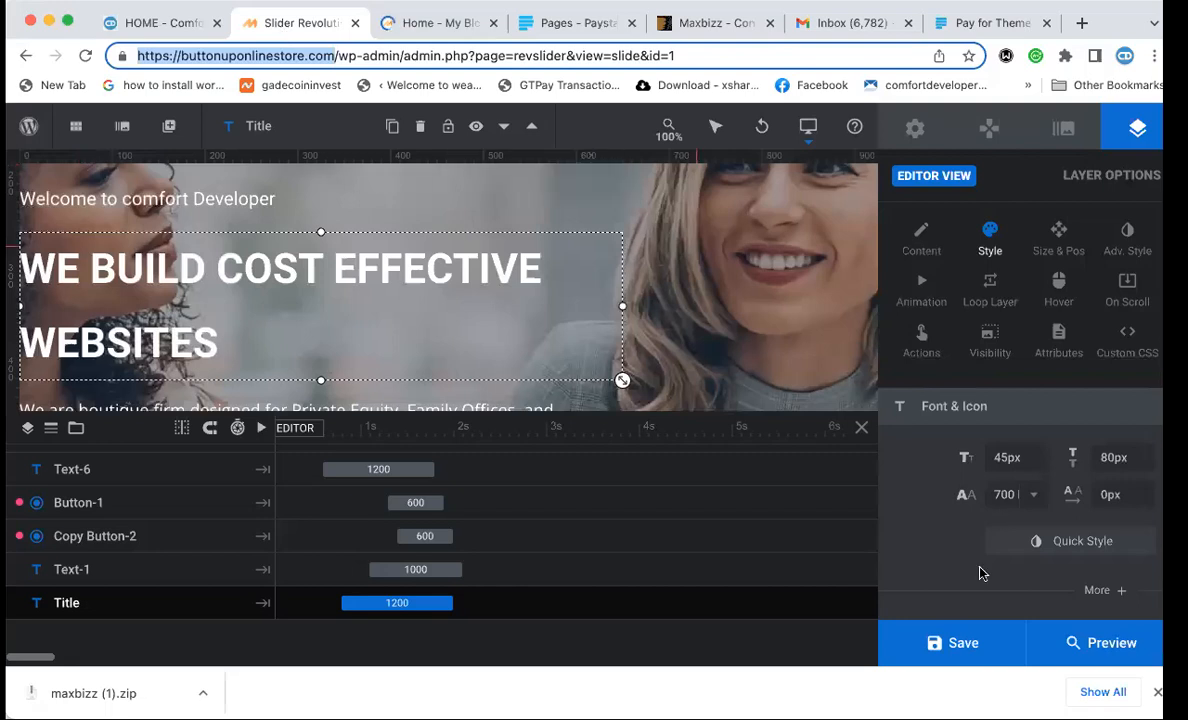
Save the slide, clear the site cache, and view the new hero headline on the homepage.
click(957, 645)
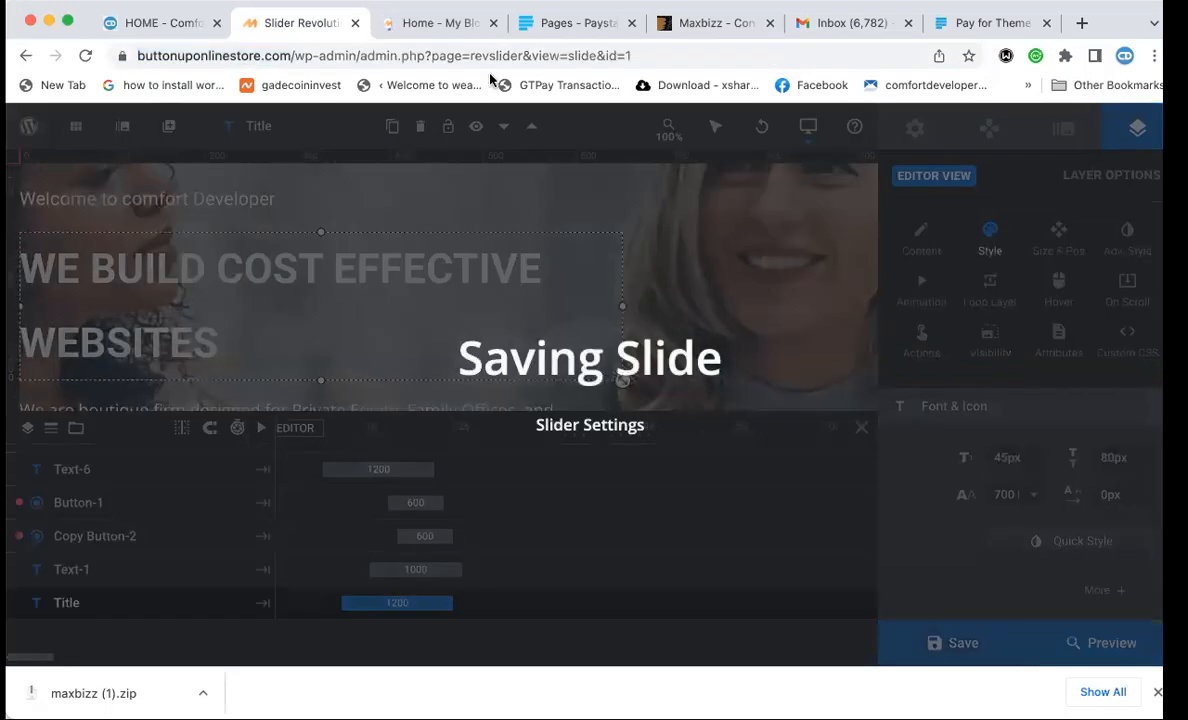
click(417, 25)
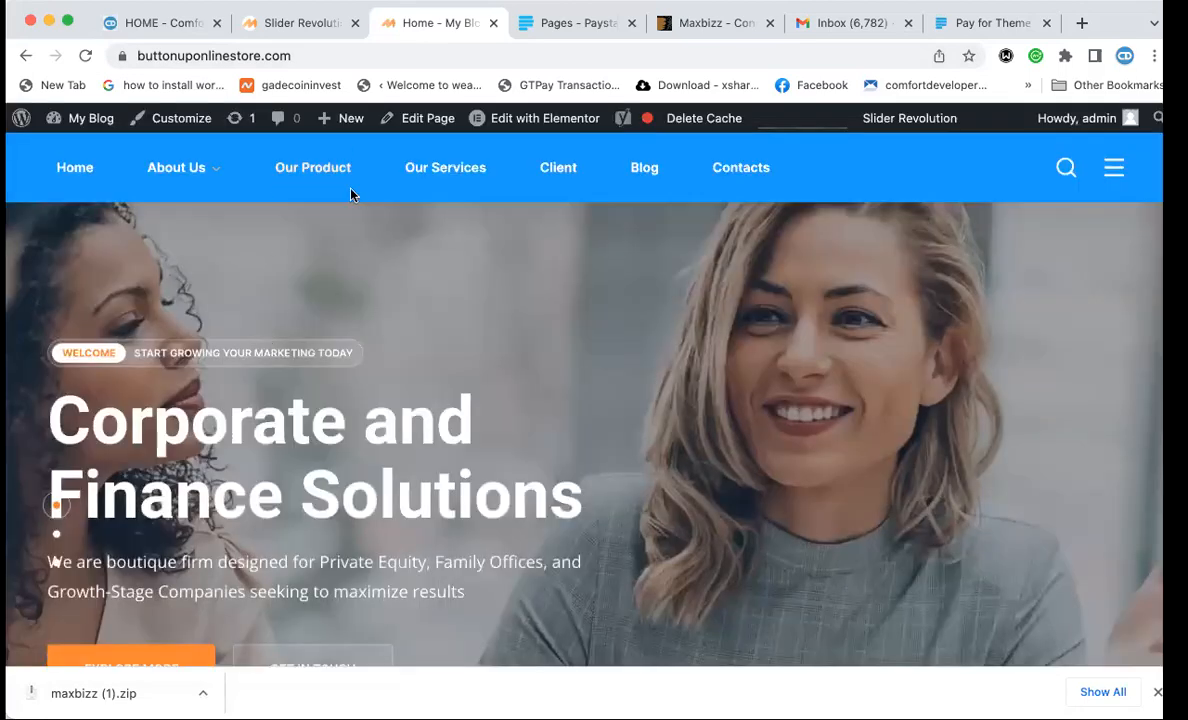
click(706, 128)
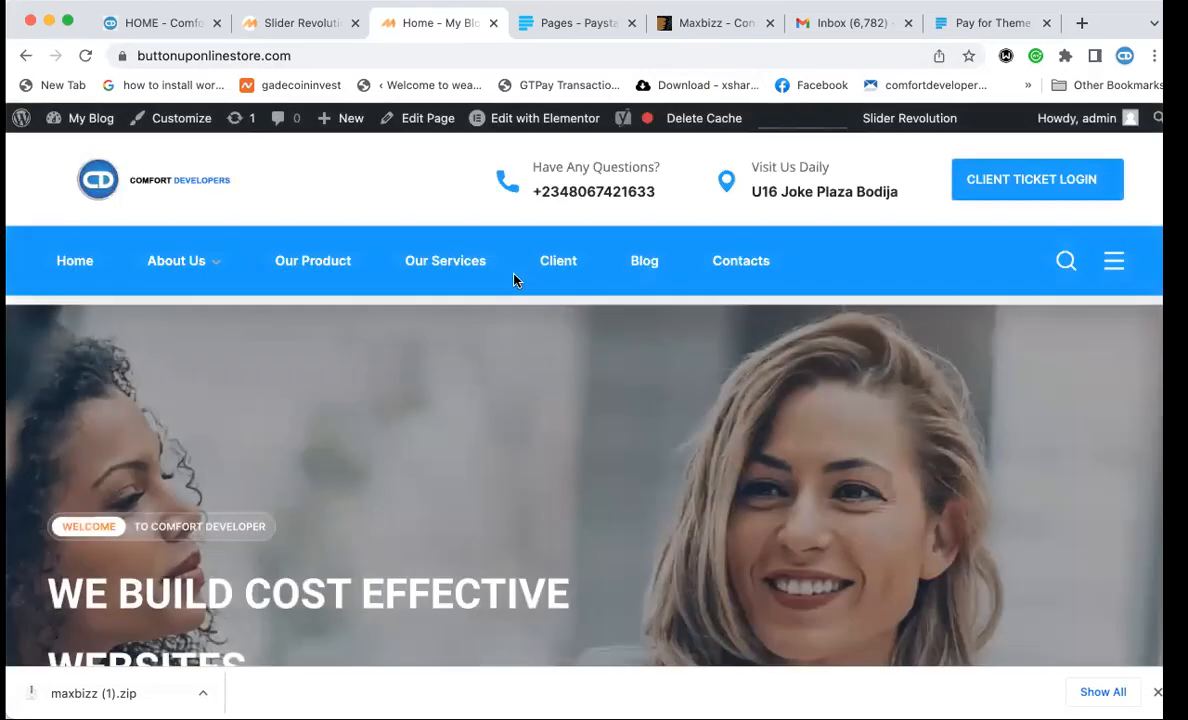
scroll(300, 485, down, 3)
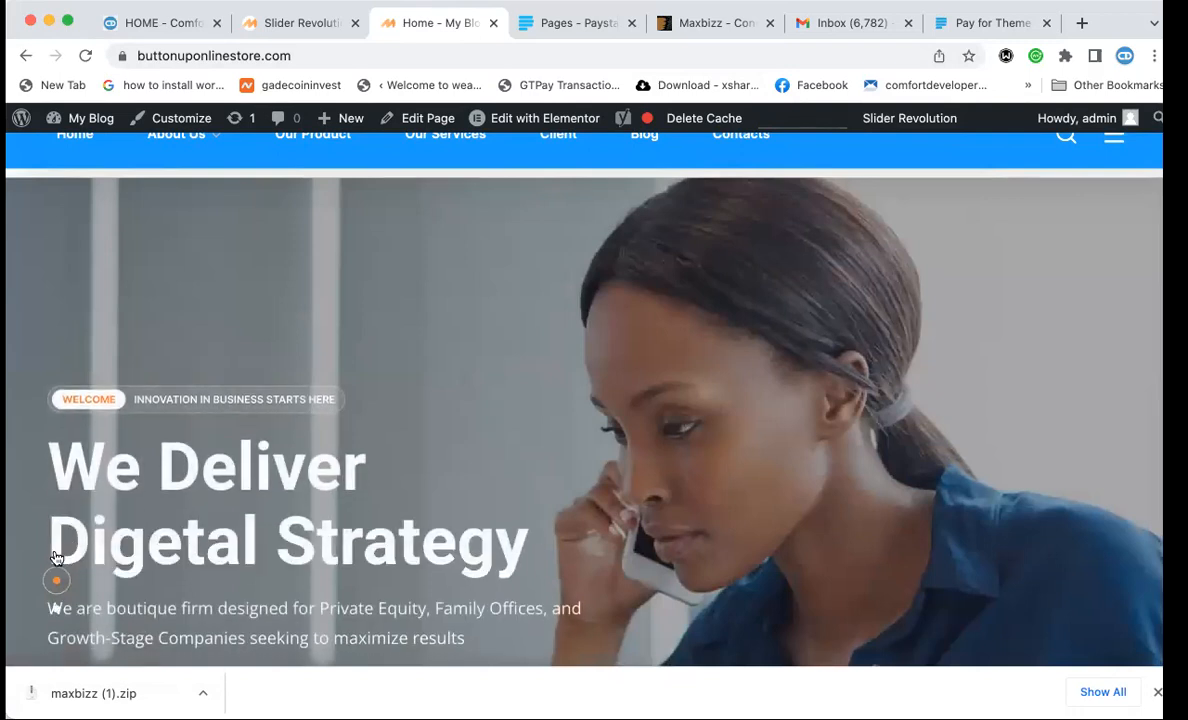
click(56, 553)
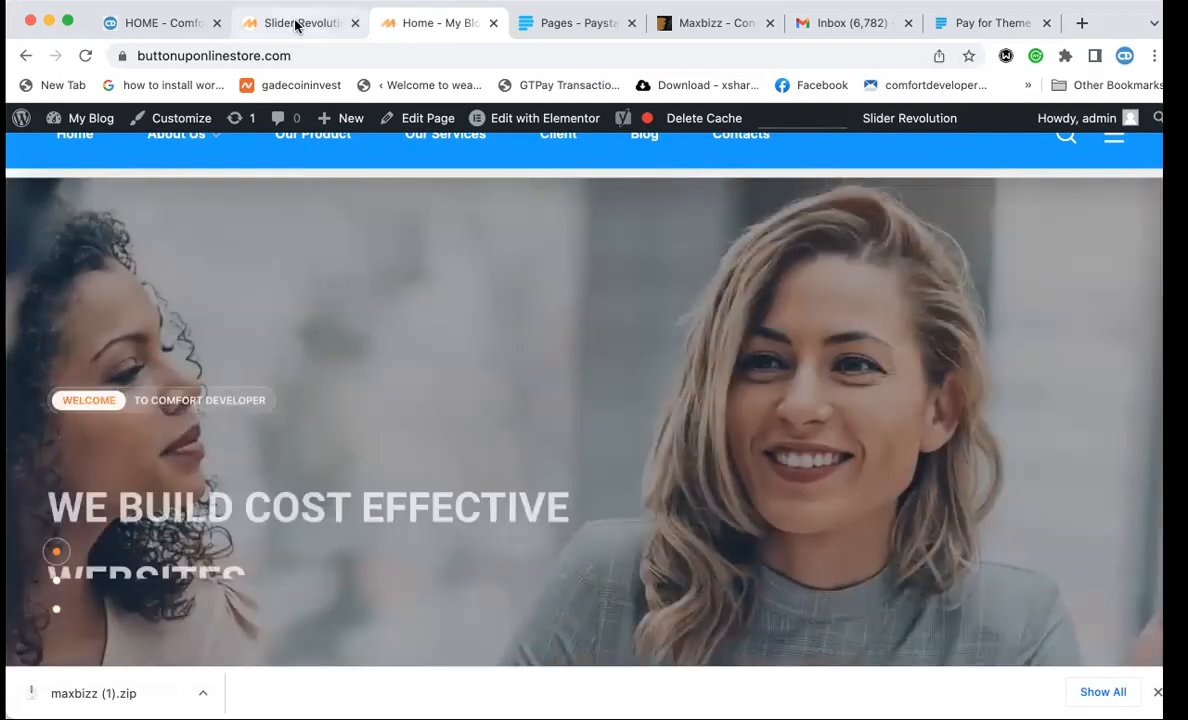
click(296, 22)
Replace the Text-1 paragraph with 'JOIN OUR ONLINE TRAINING AND BECOME A PROFESSIONAL WEBSITE DESIGNER'.
scroll(601, 232, down, 3)
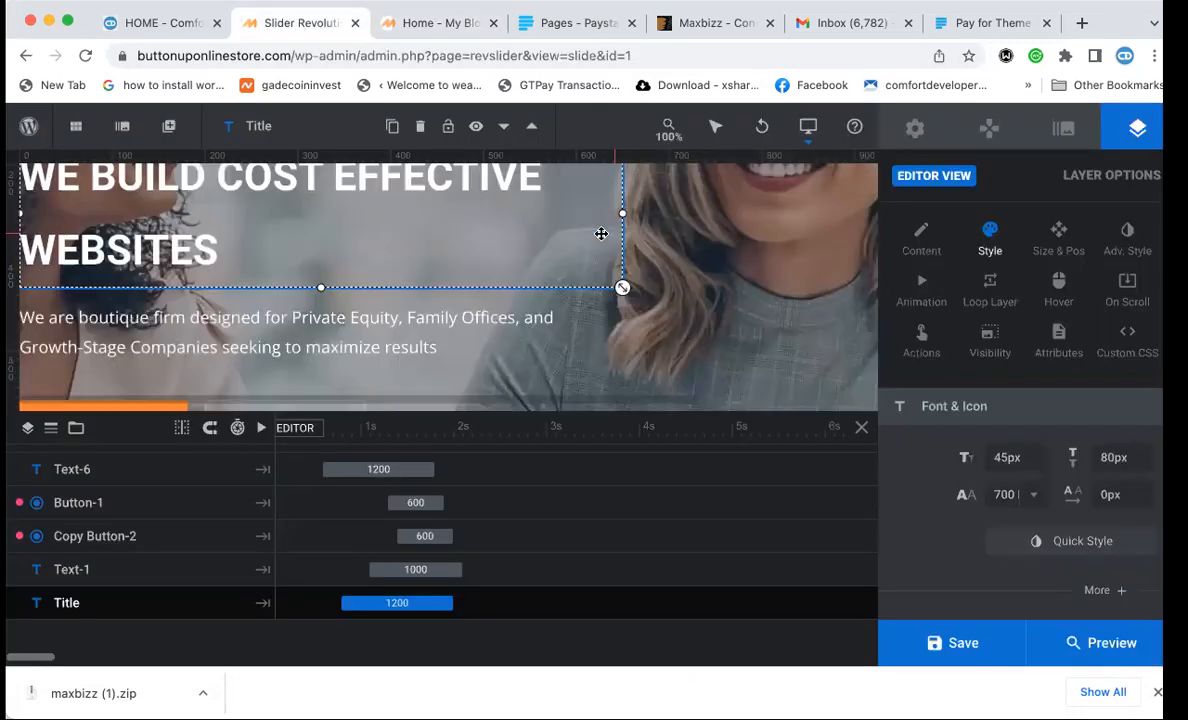
click(363, 306)
click(921, 240)
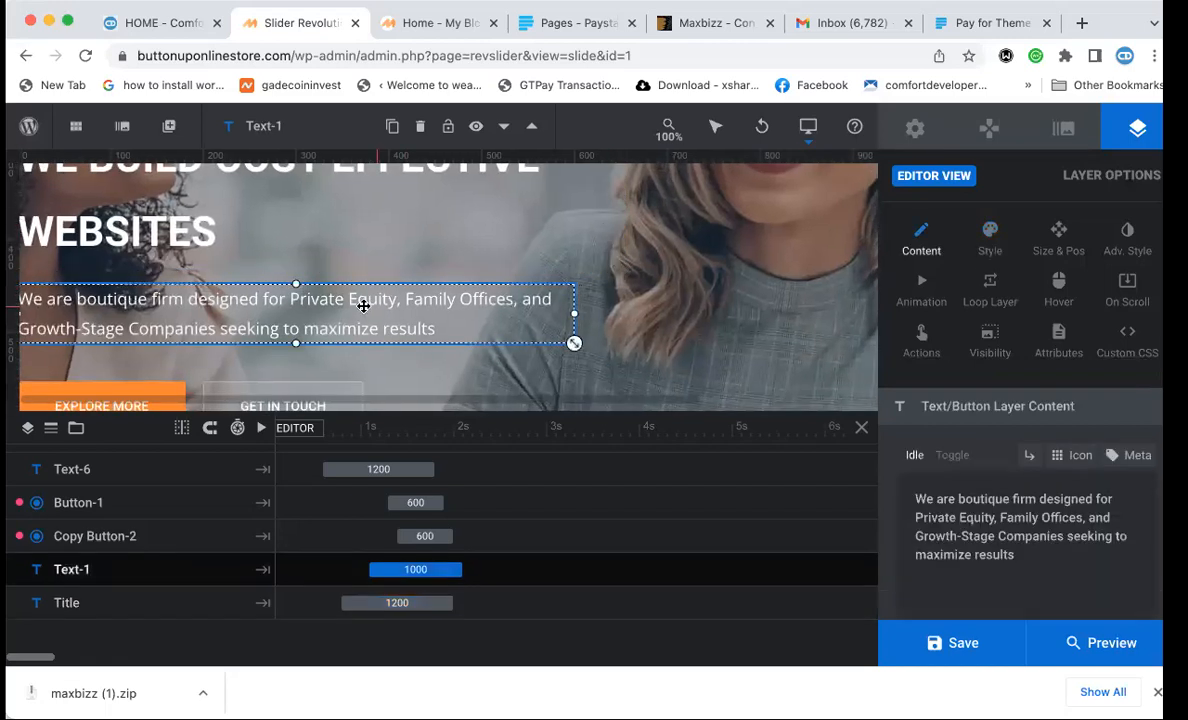
triple_click(1016, 557)
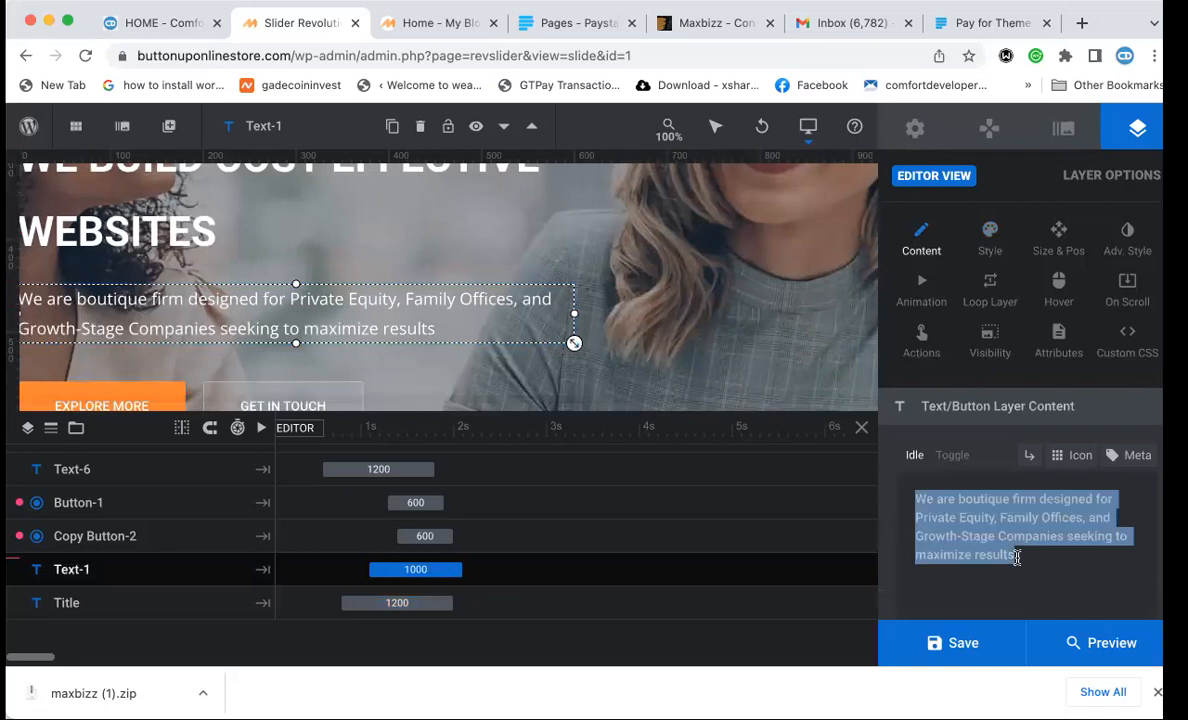
text(JOIN OU)
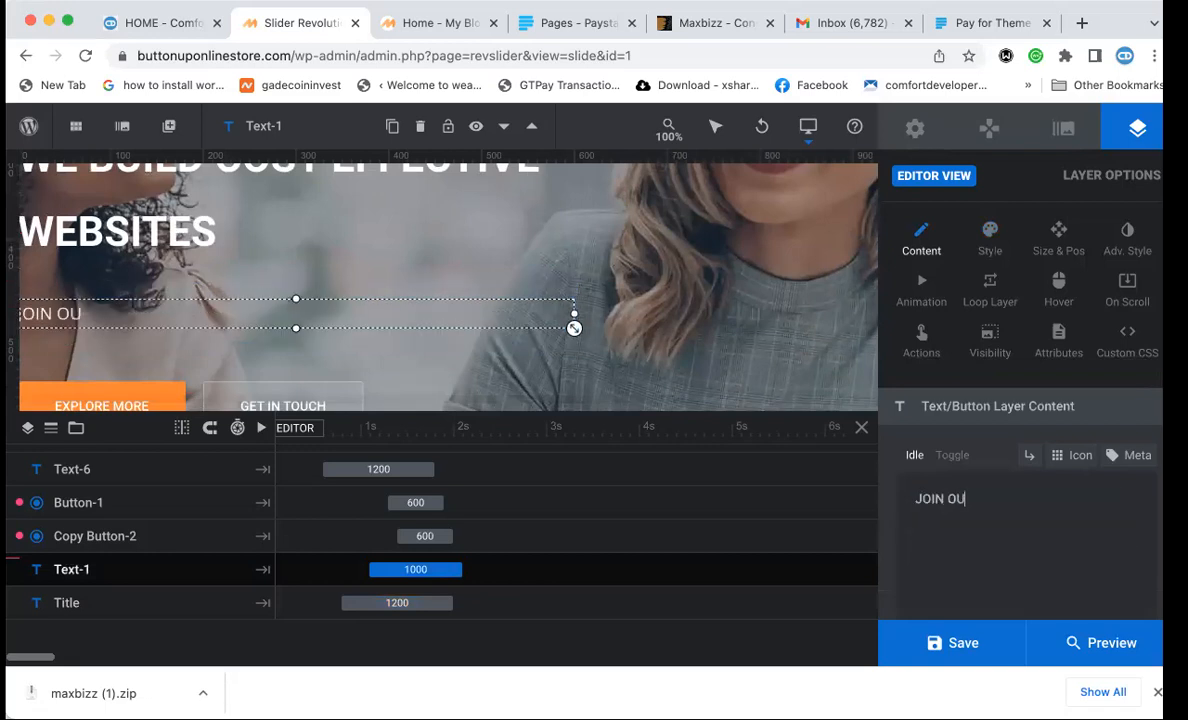
text(R ONLINE TRAINING AND BE)
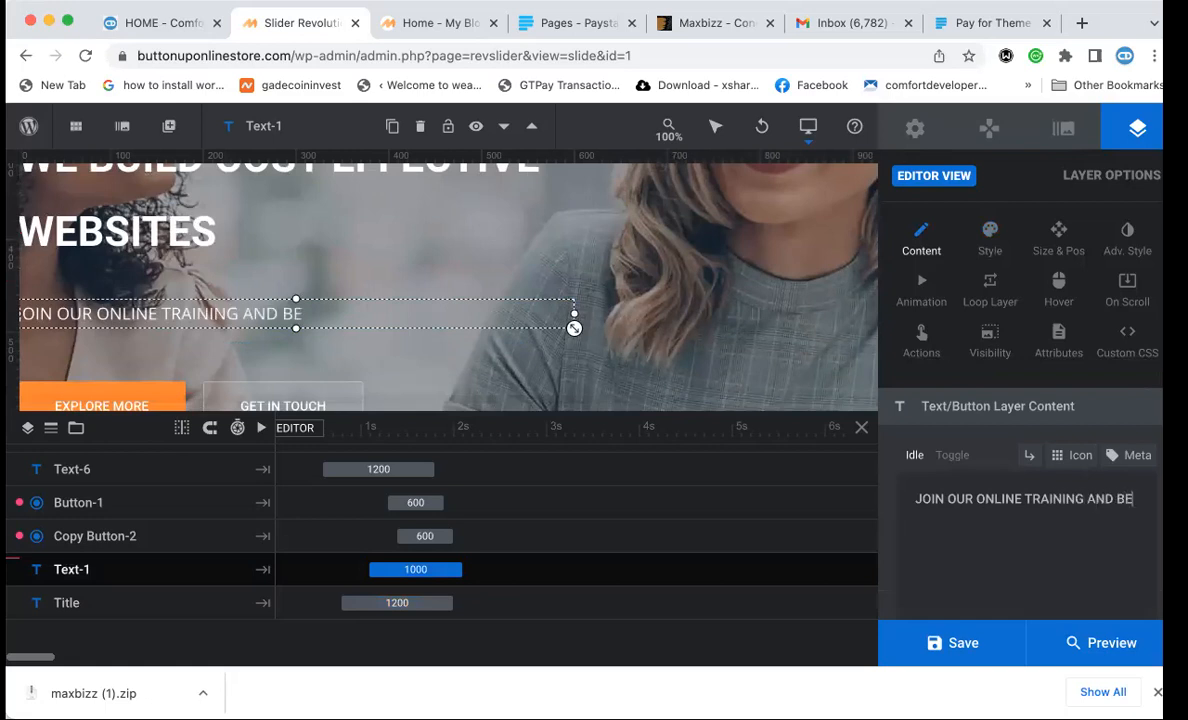
text(COME A PROFESSIO)
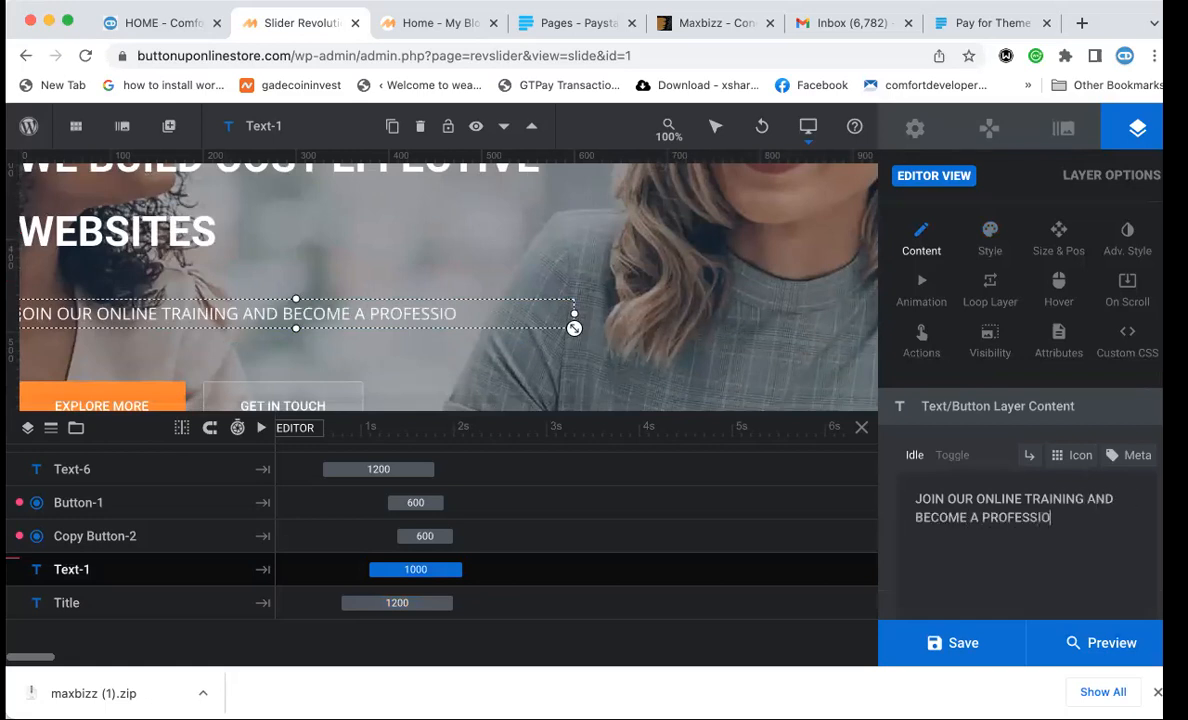
text(NAL WEB)
key(BackSpace)
text(WEB)
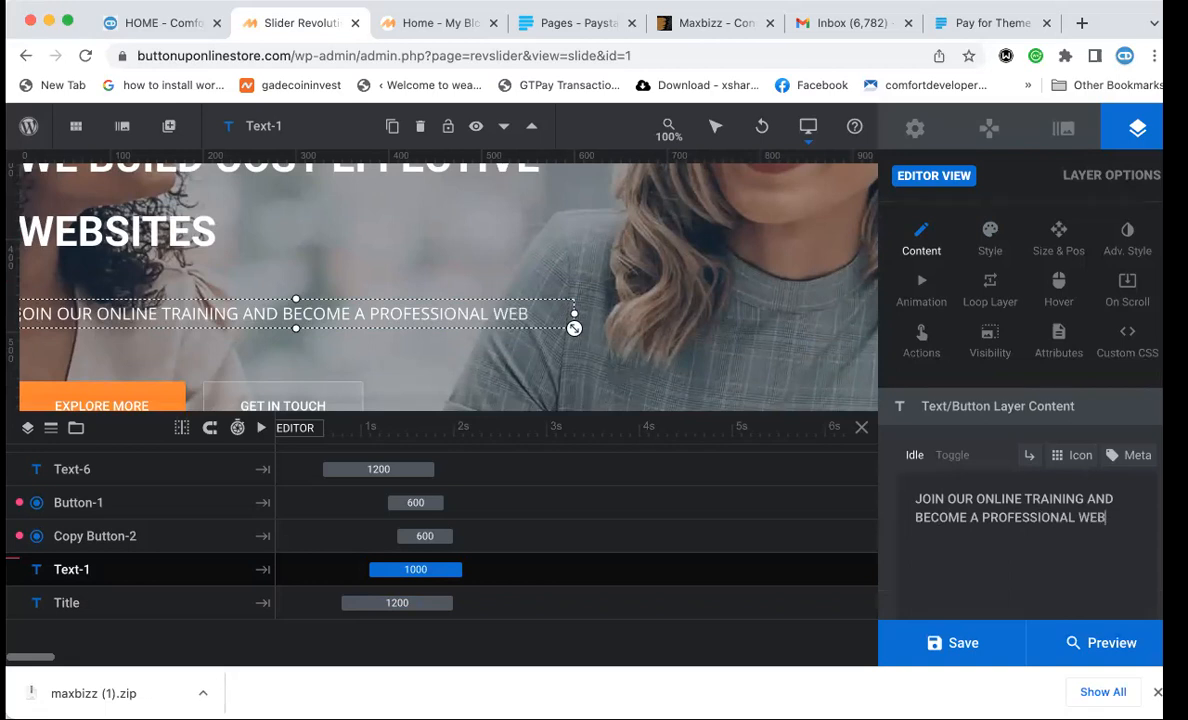
text(SITE DESIGNER)
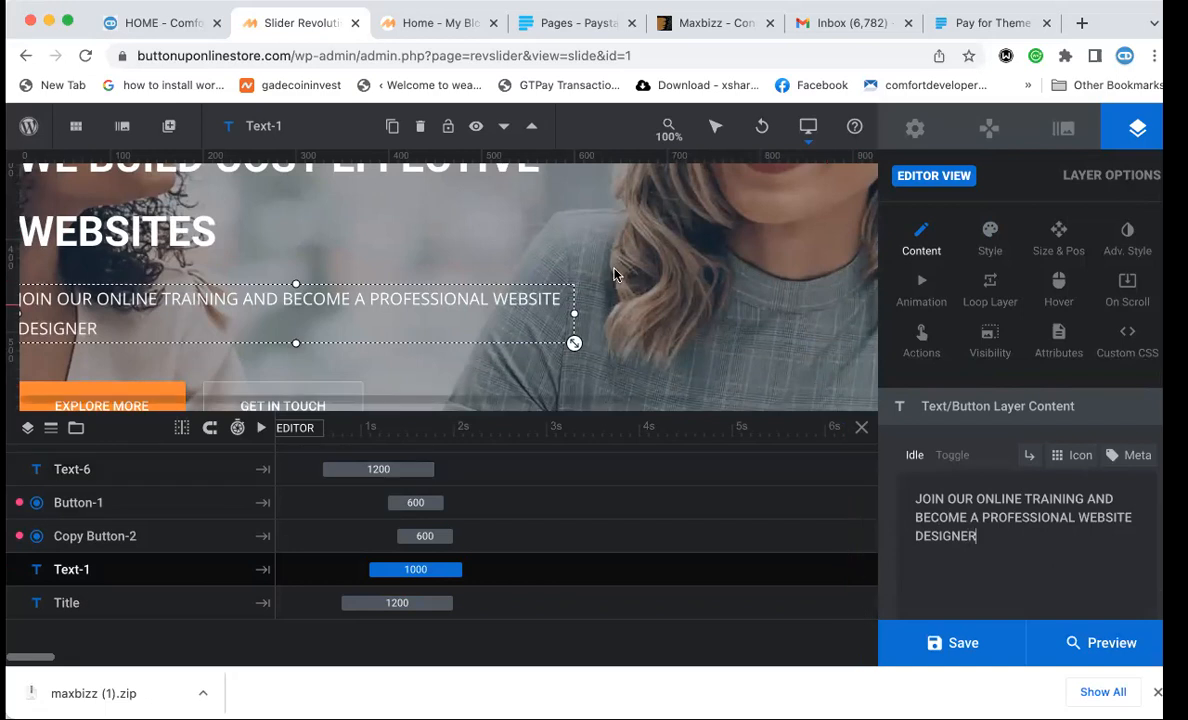
scroll(614, 275, down, 3)
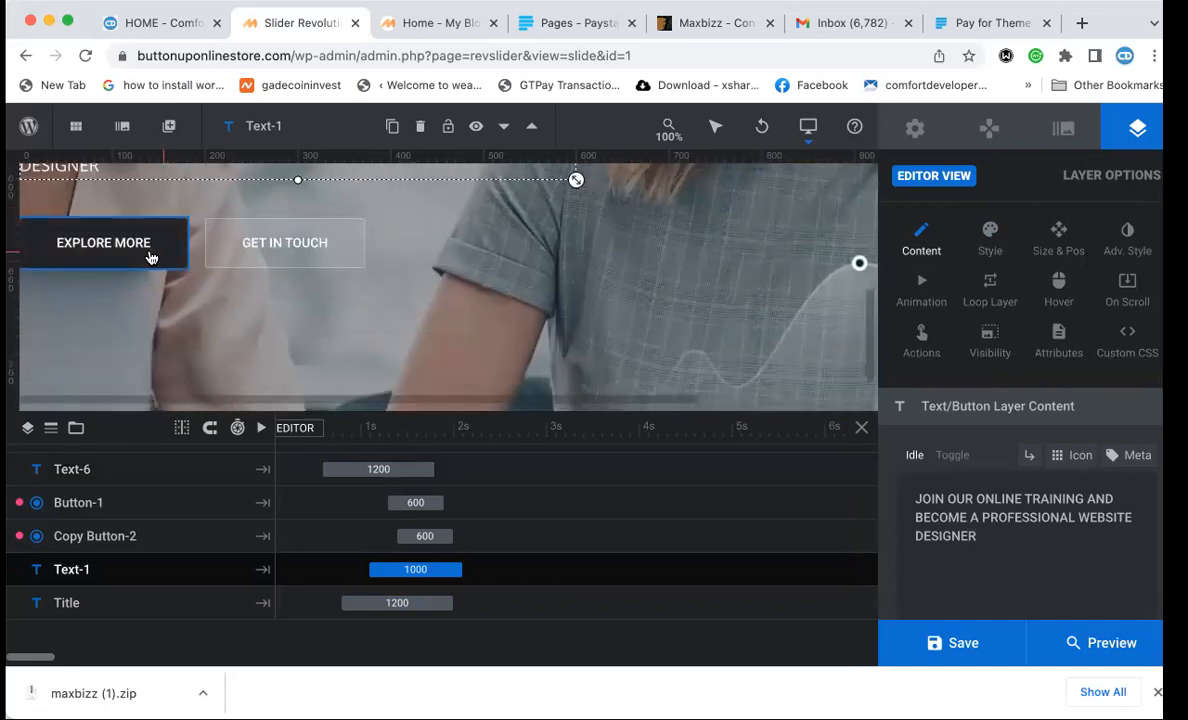
Set the EXPLORE MORE button's BG color to #0099FF in its style settings.
click(149, 258)
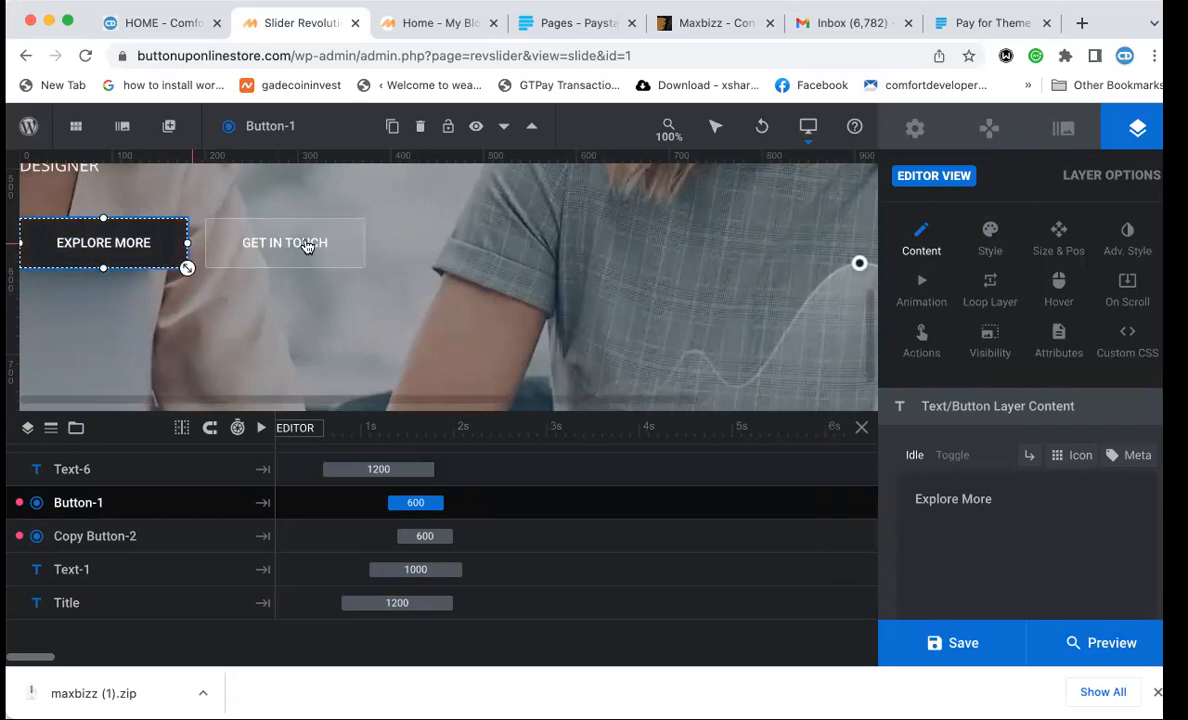
click(990, 235)
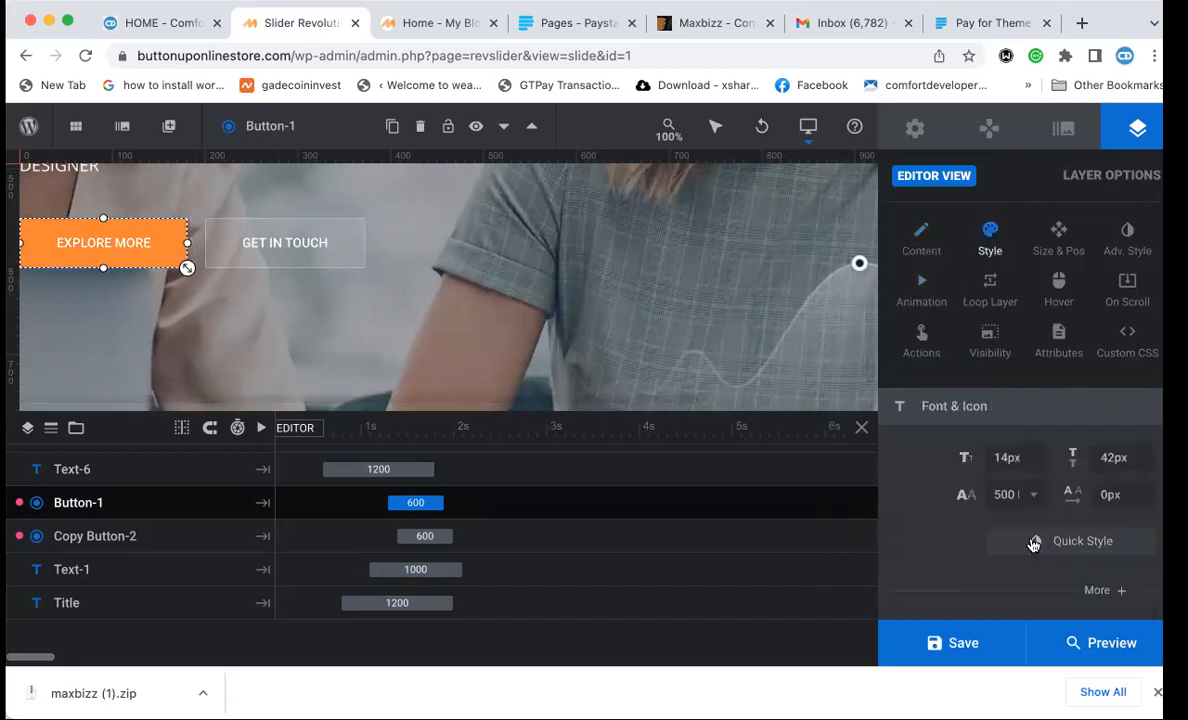
scroll(1021, 516, down, 10)
scroll(1021, 490, up, 5)
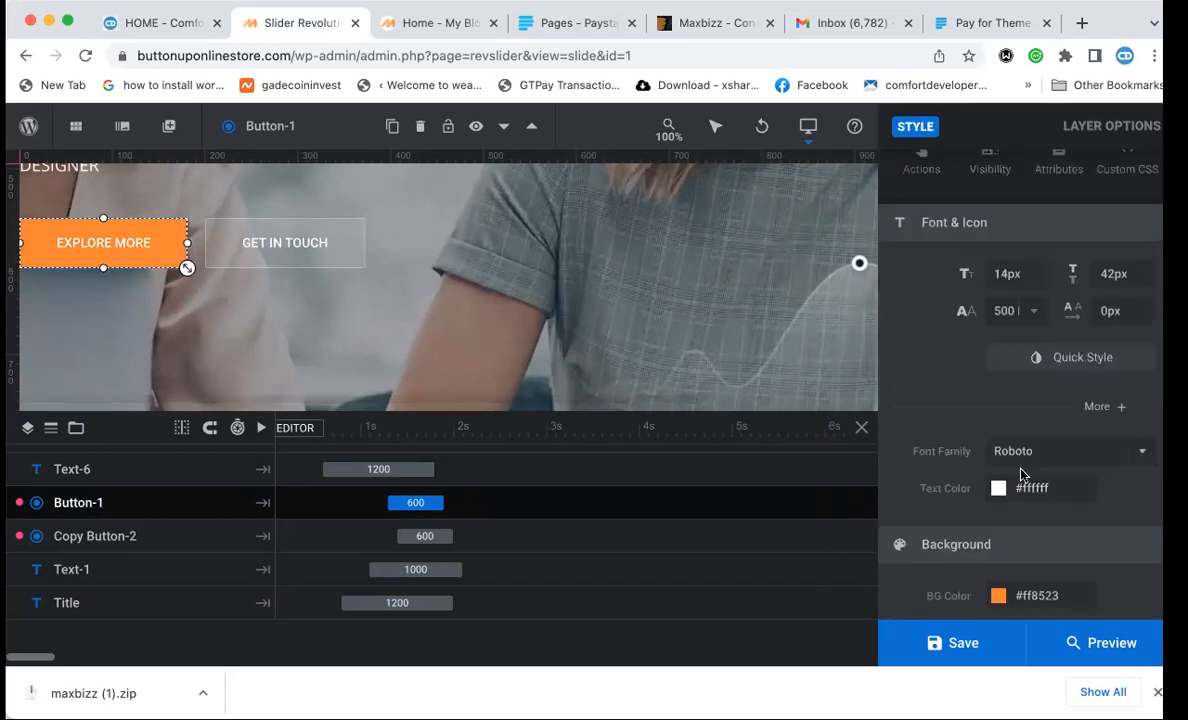
scroll(1021, 475, down, 1)
click(998, 371)
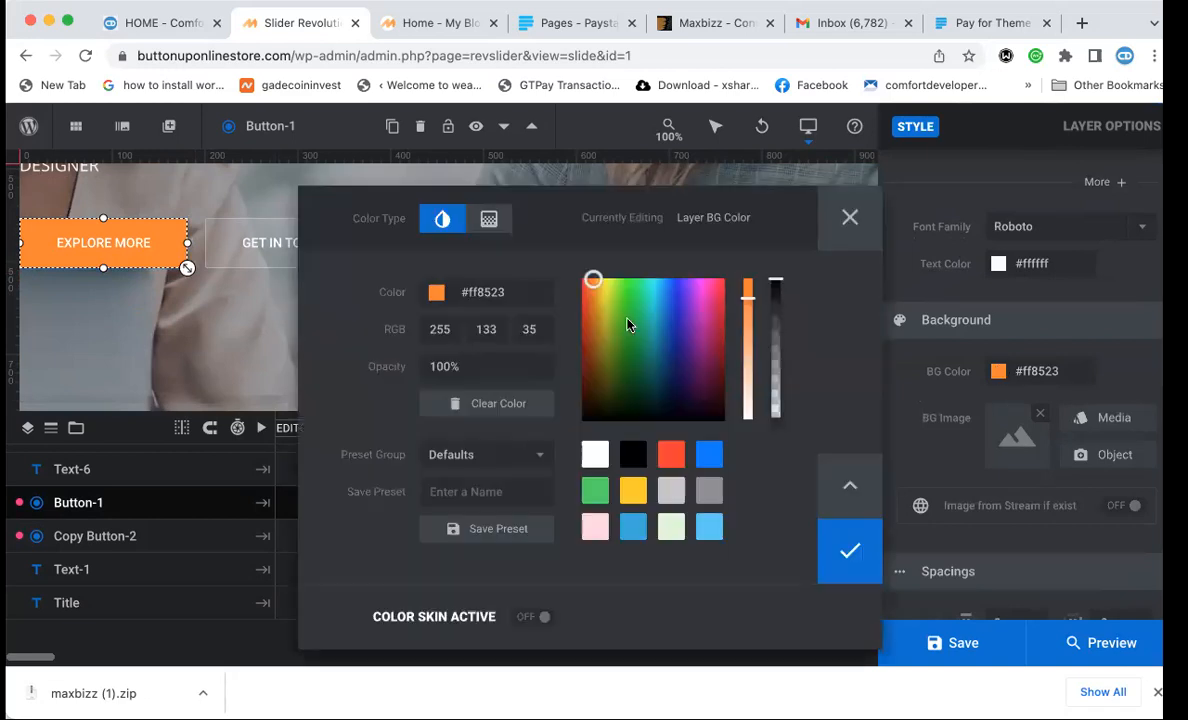
double_click(493, 296)
text(0099FF)
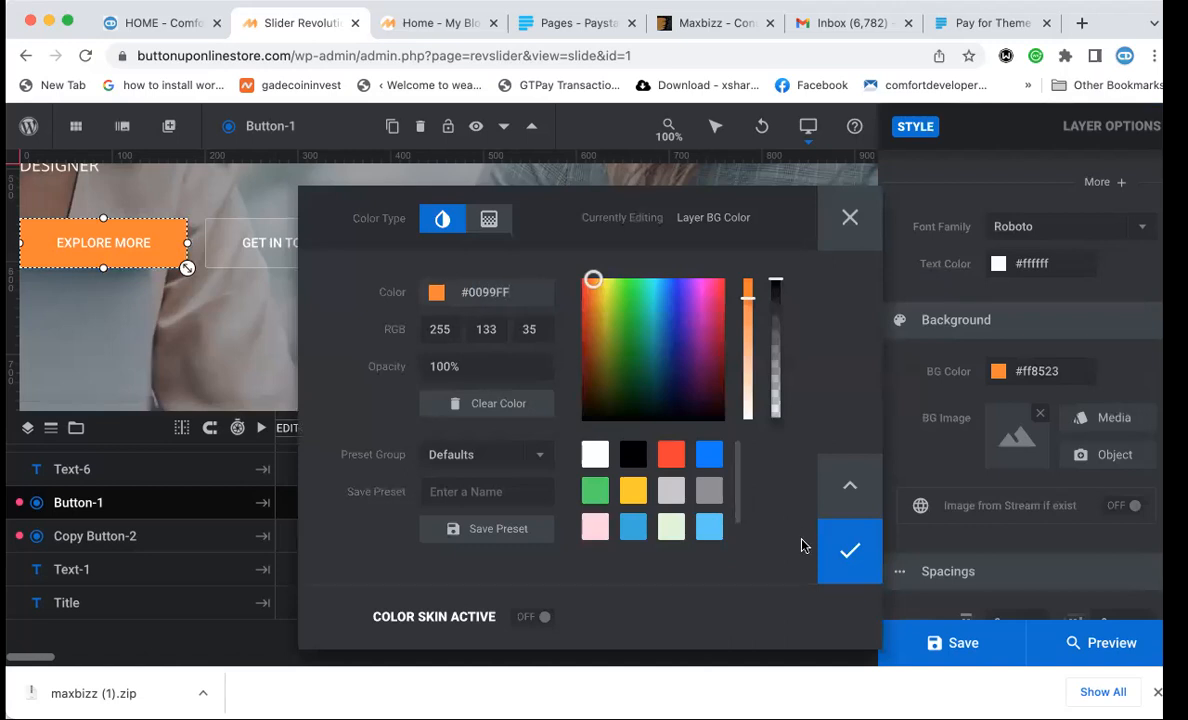
click(840, 549)
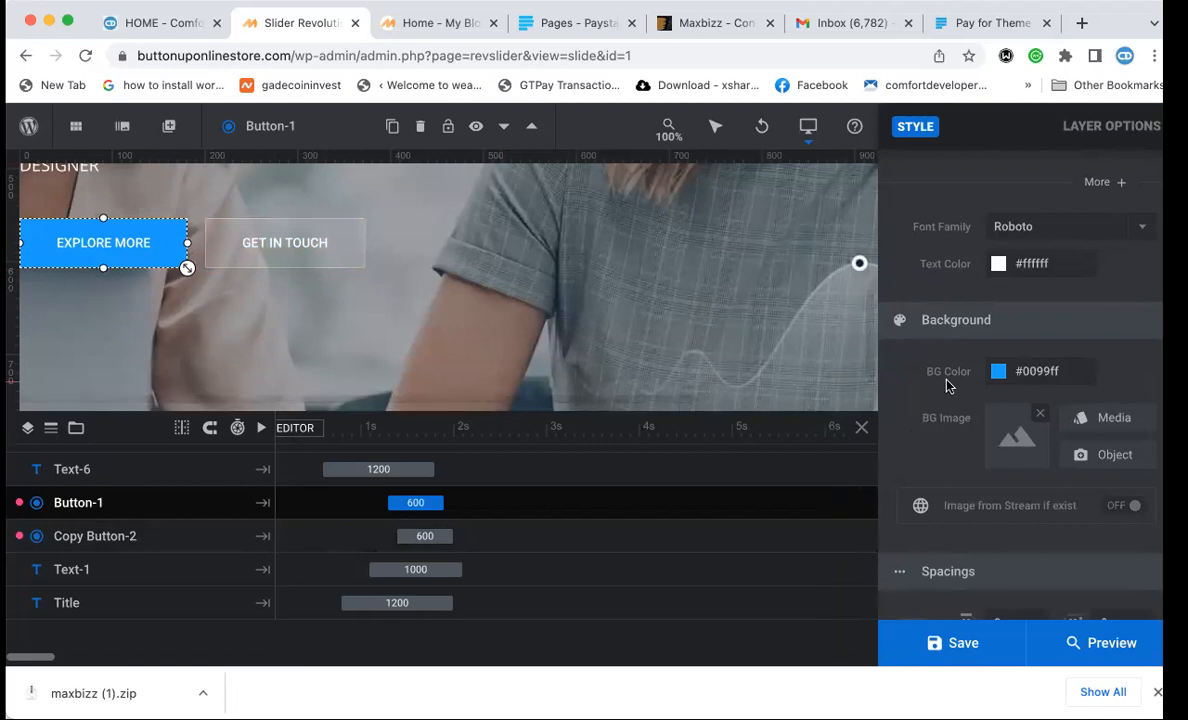
scroll(948, 385, down, 2)
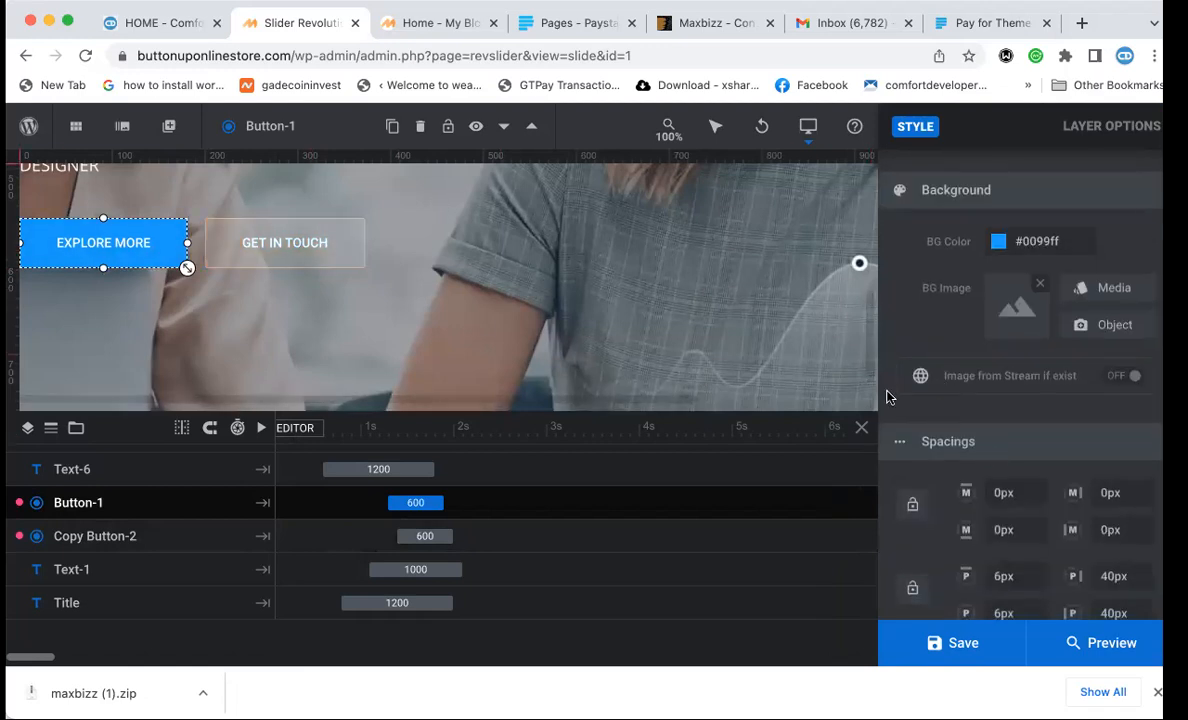
Set the GET IN TOUCH button's hover background color to #0099FF.
click(257, 256)
scroll(900, 305, down, 4)
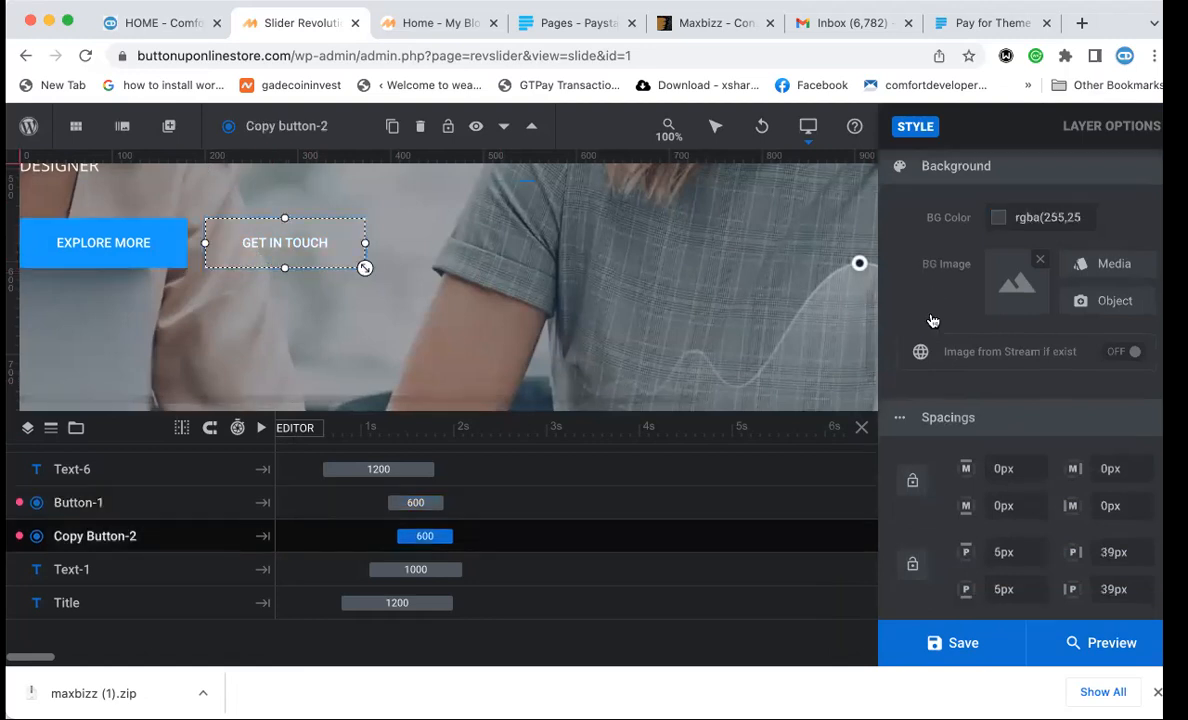
scroll(915, 310, up, 8)
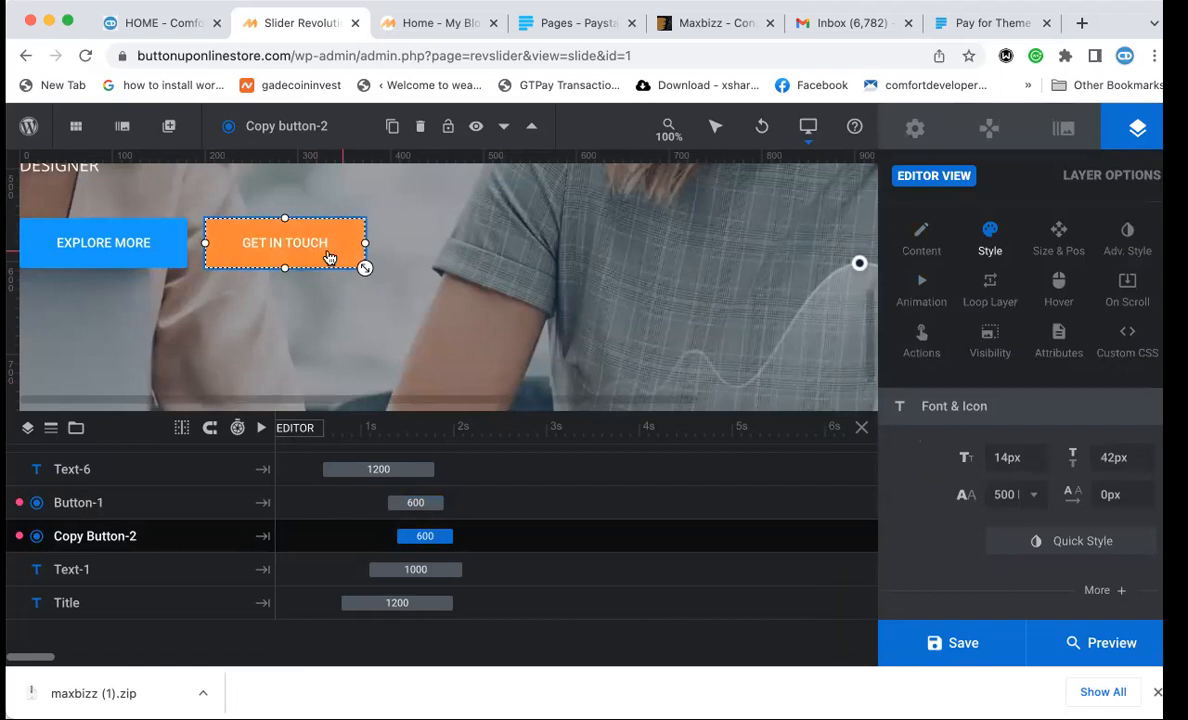
click(1127, 235)
click(1060, 285)
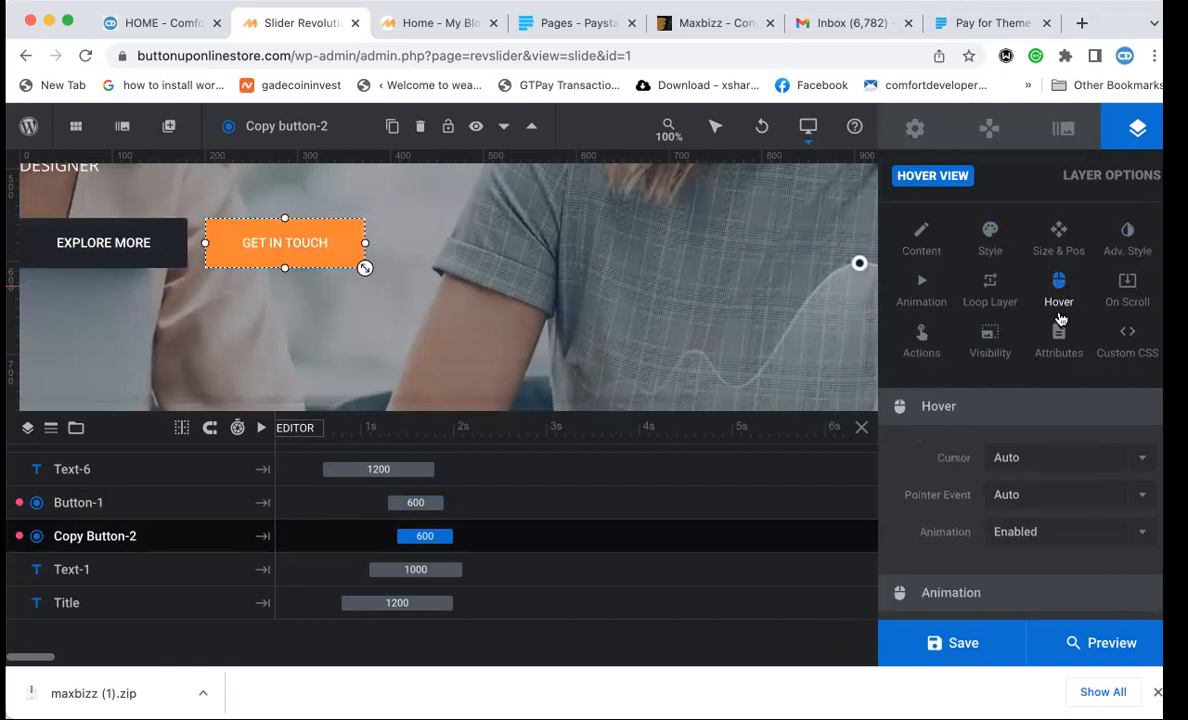
scroll(1033, 428, down, 10)
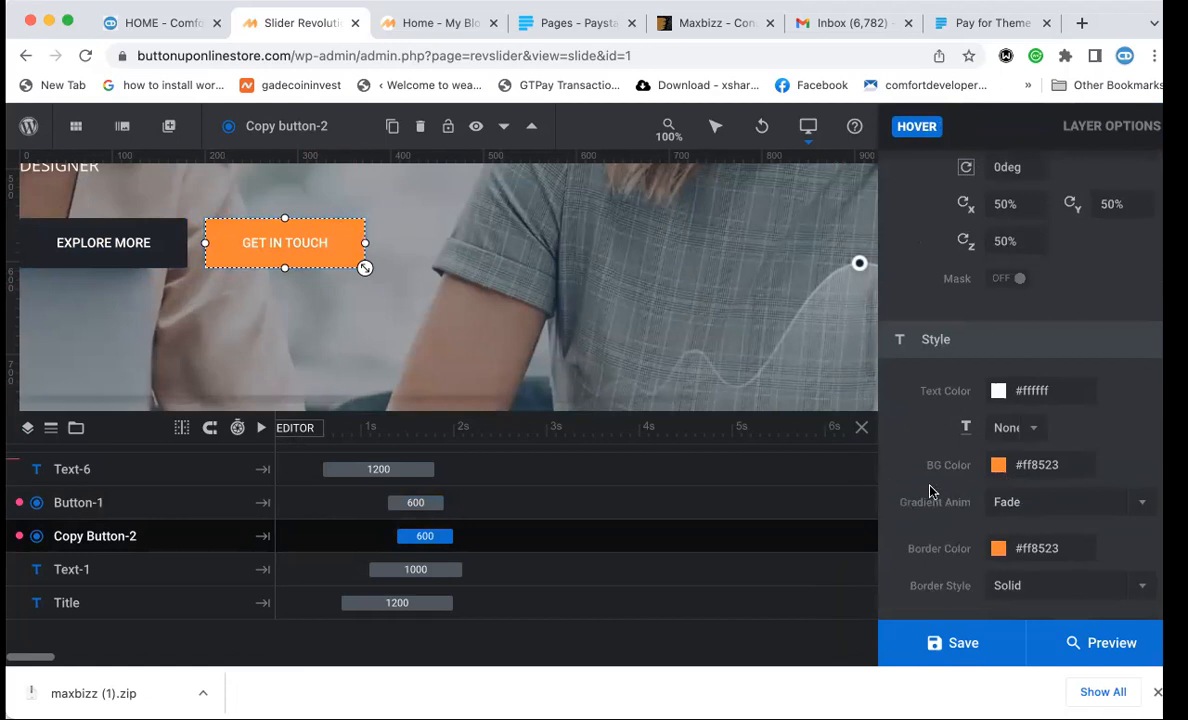
click(1005, 467)
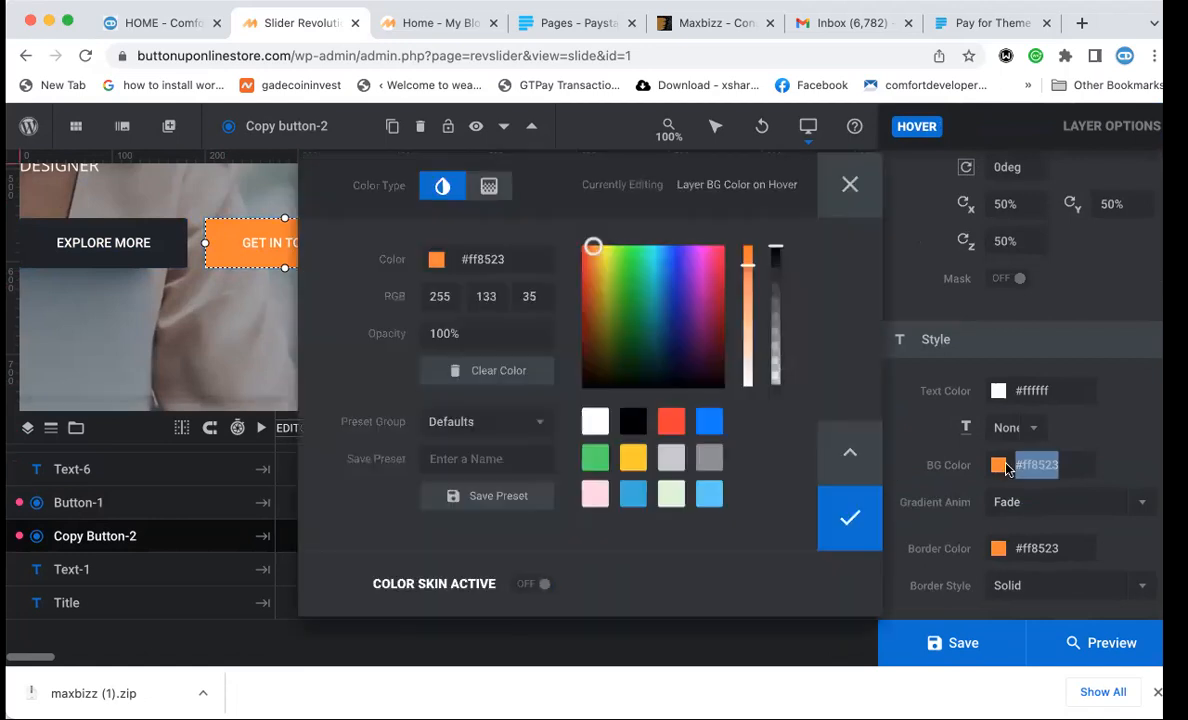
double_click(491, 260)
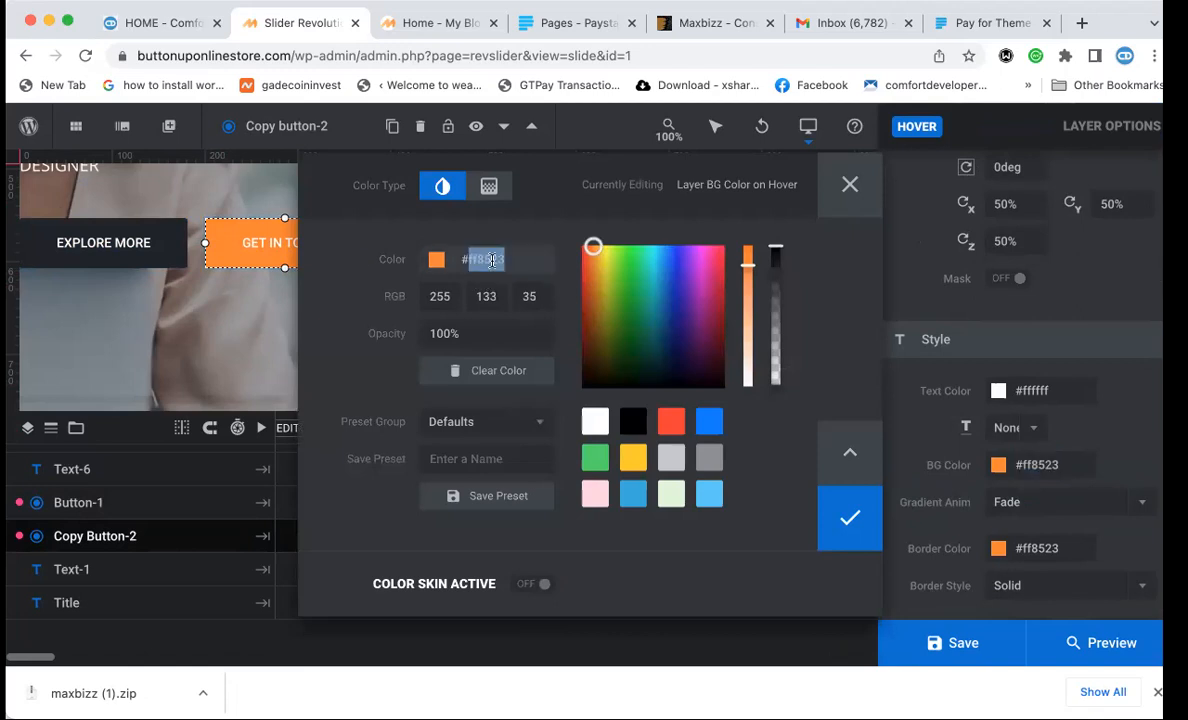
text(0099FF)
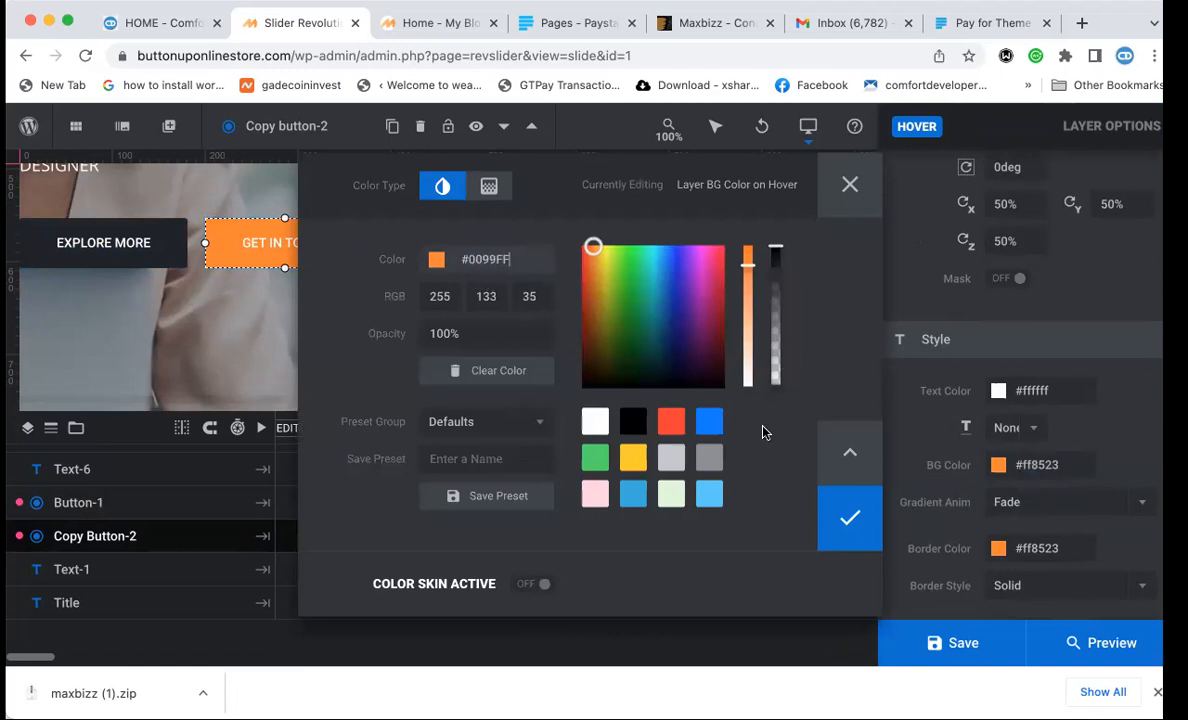
click(850, 517)
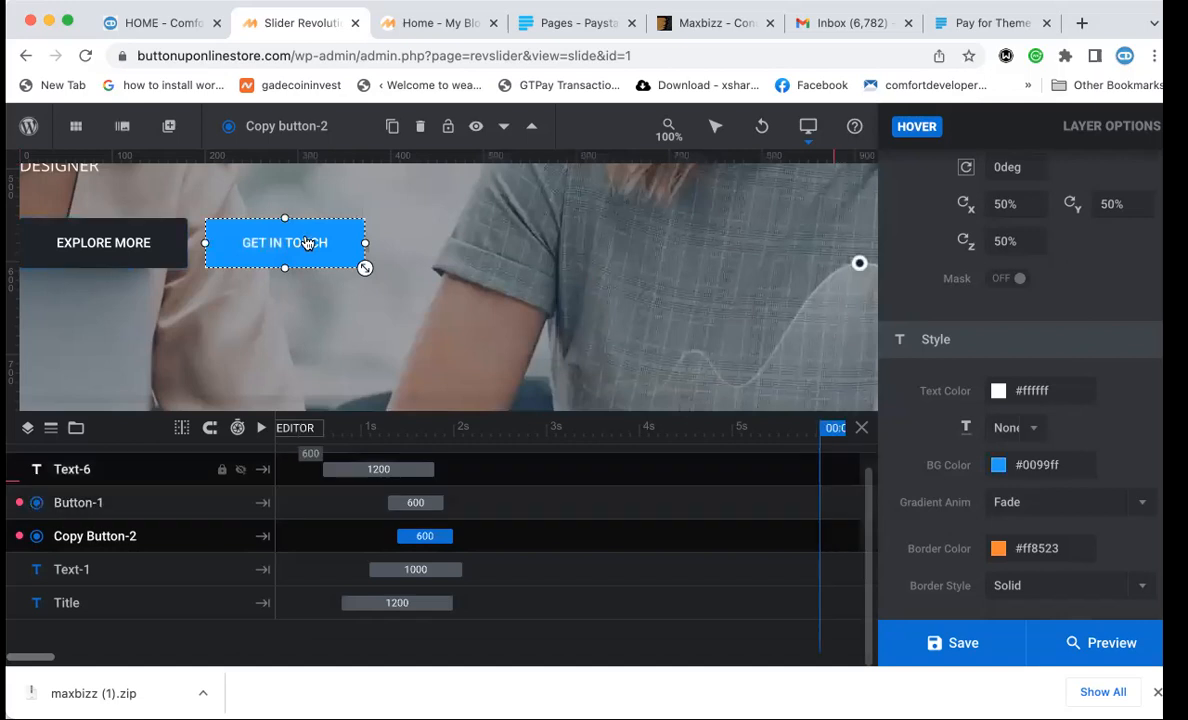
click(156, 242)
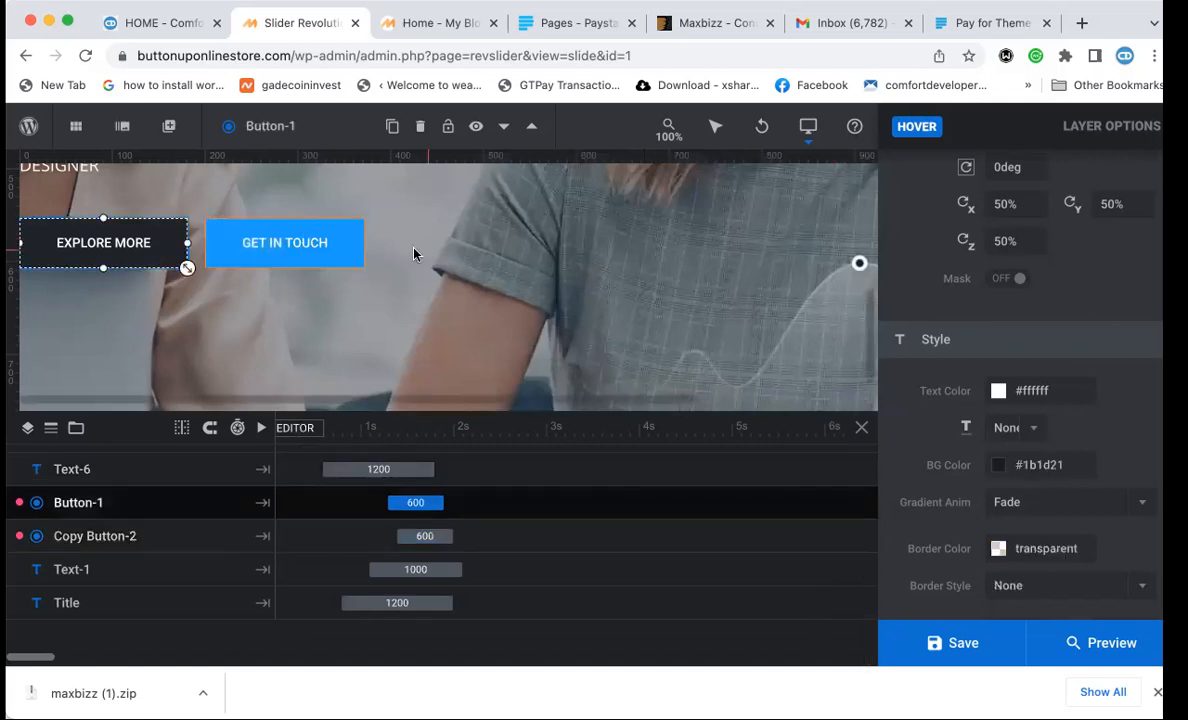
Save the blue-button slide, reload the Home - My Blog page to check it, then return to the editor.
click(950, 643)
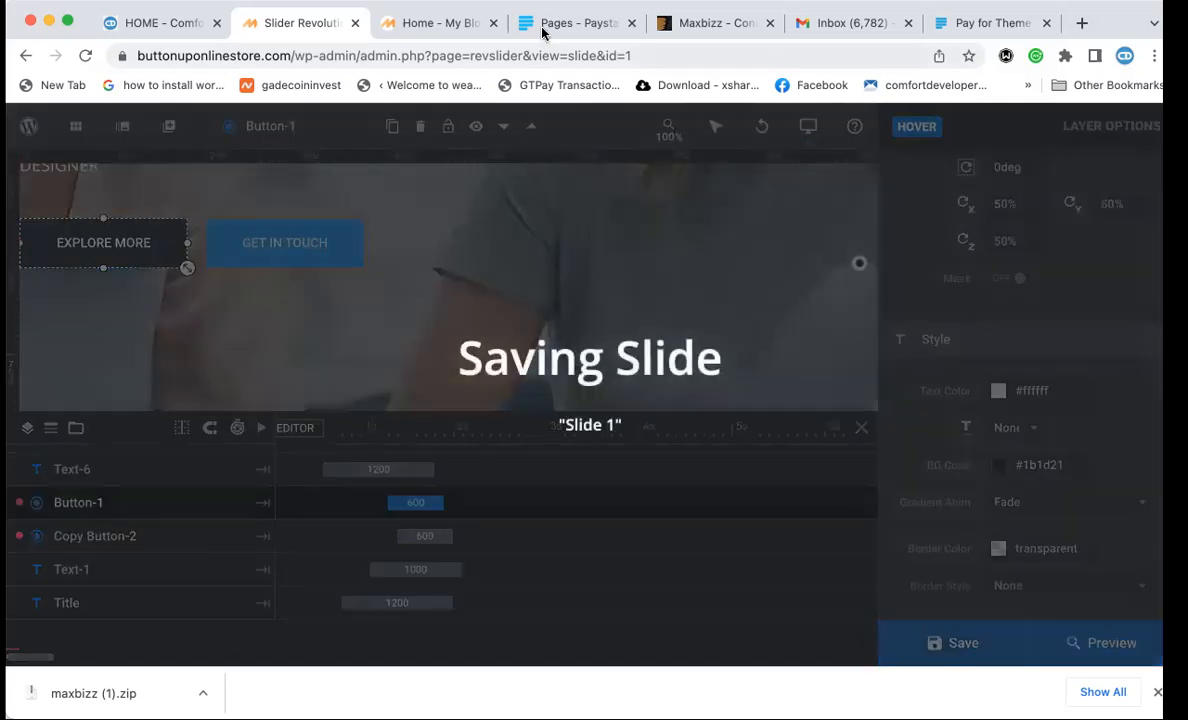
click(390, 22)
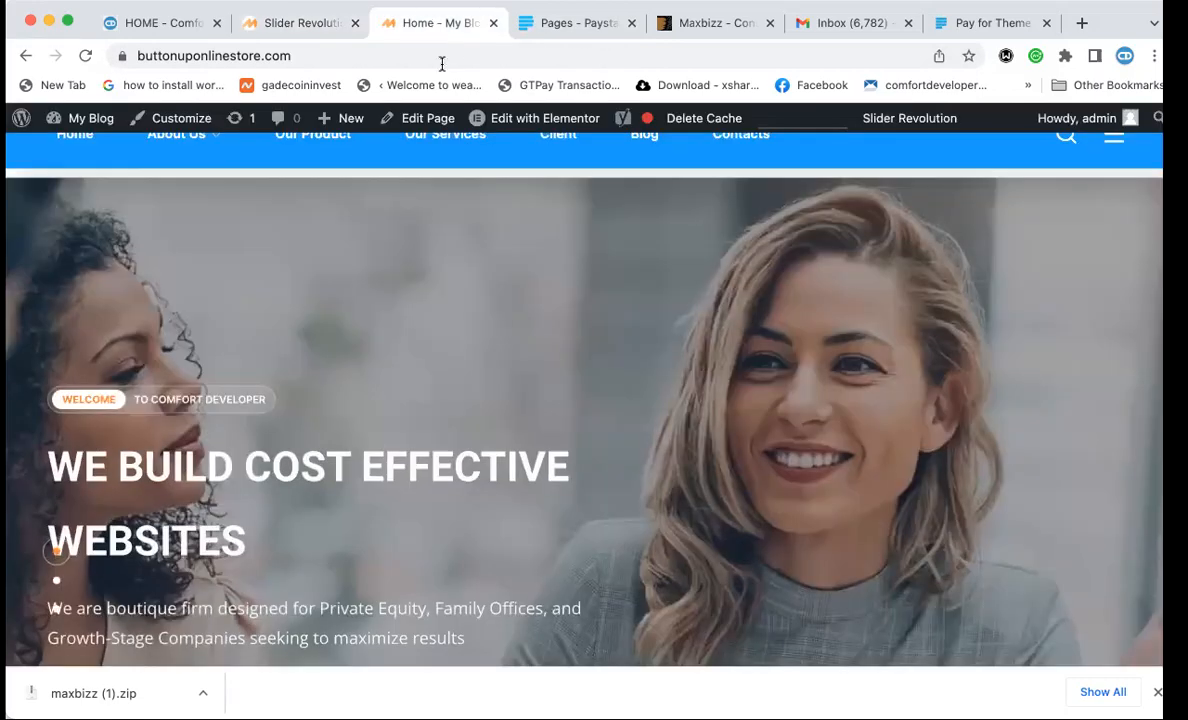
click(447, 55)
key(Return)
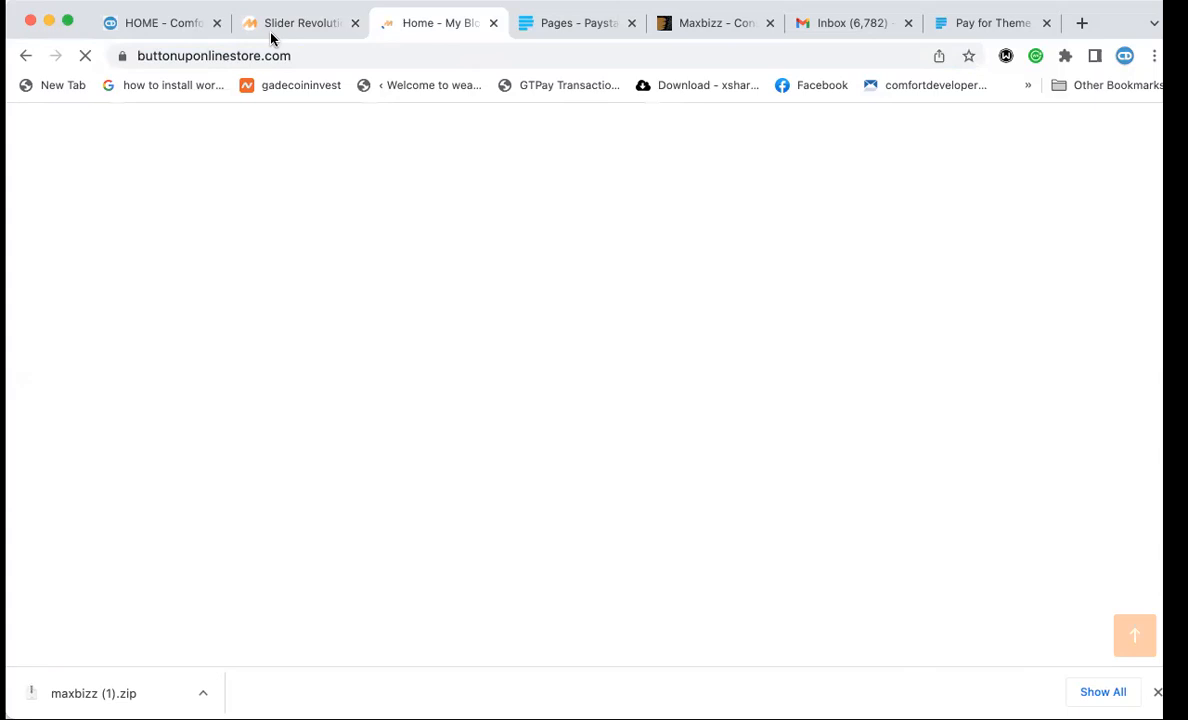
click(292, 30)
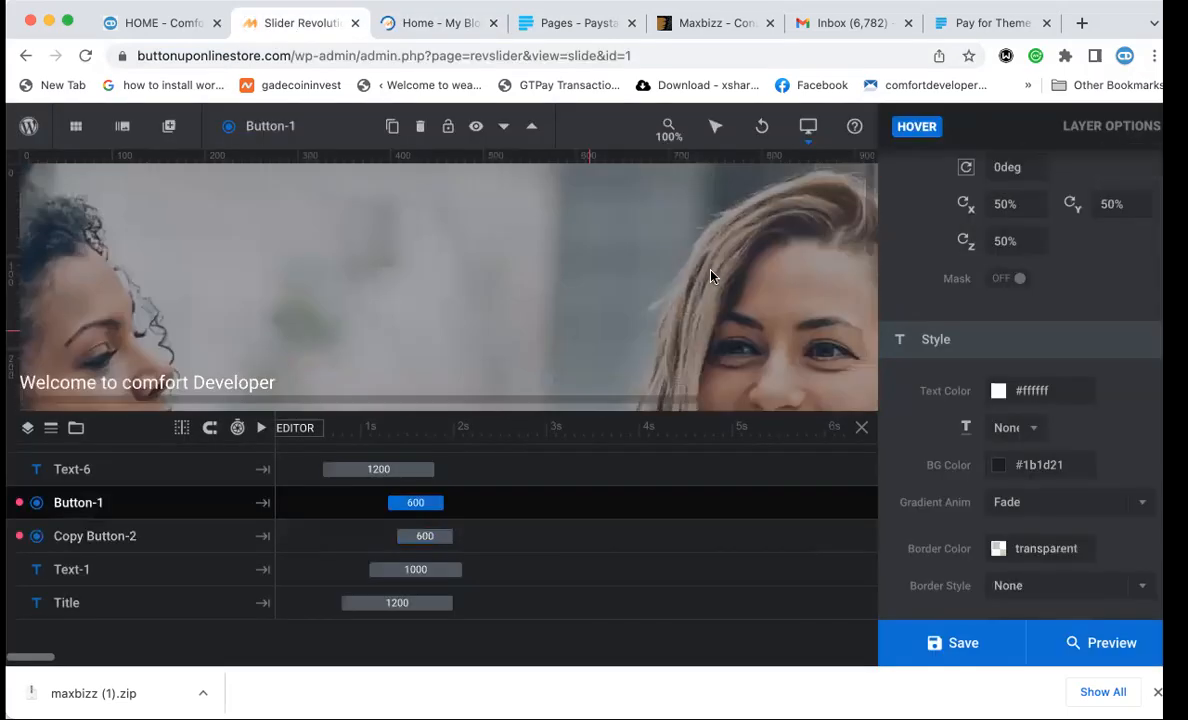
scroll(978, 253, up, 5)
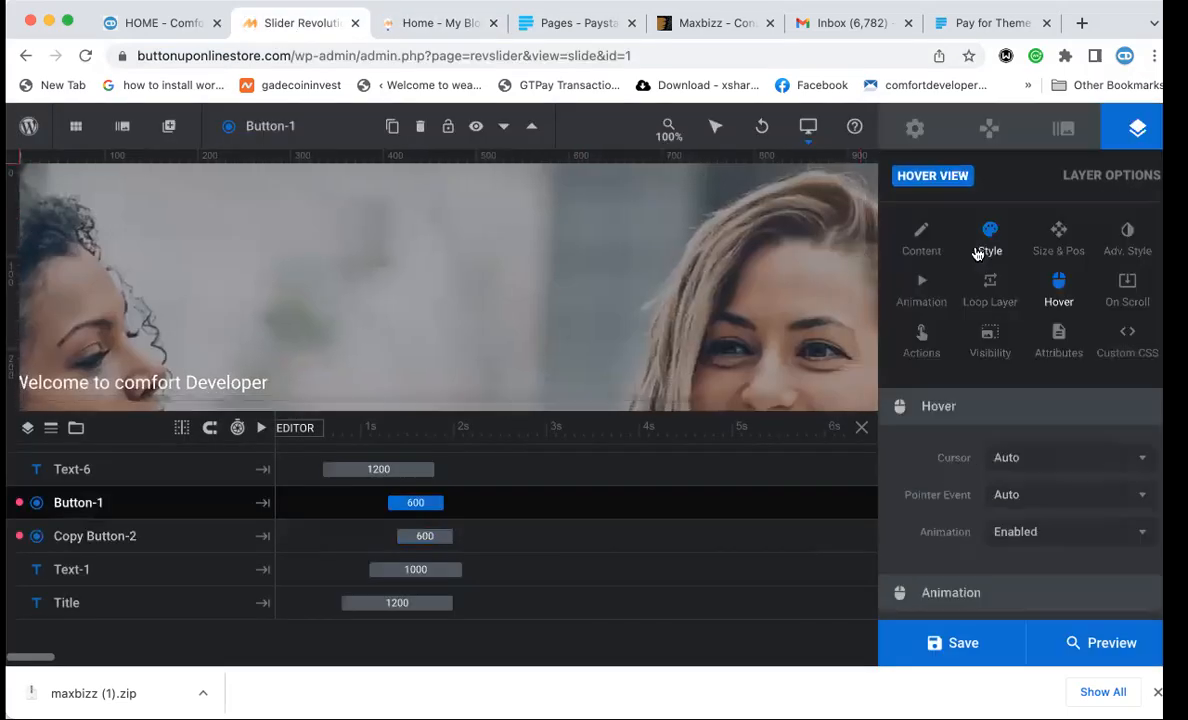
Set Slide 1's background to New-Project-2.jpg from the media library after the first upload fails.
click(1066, 138)
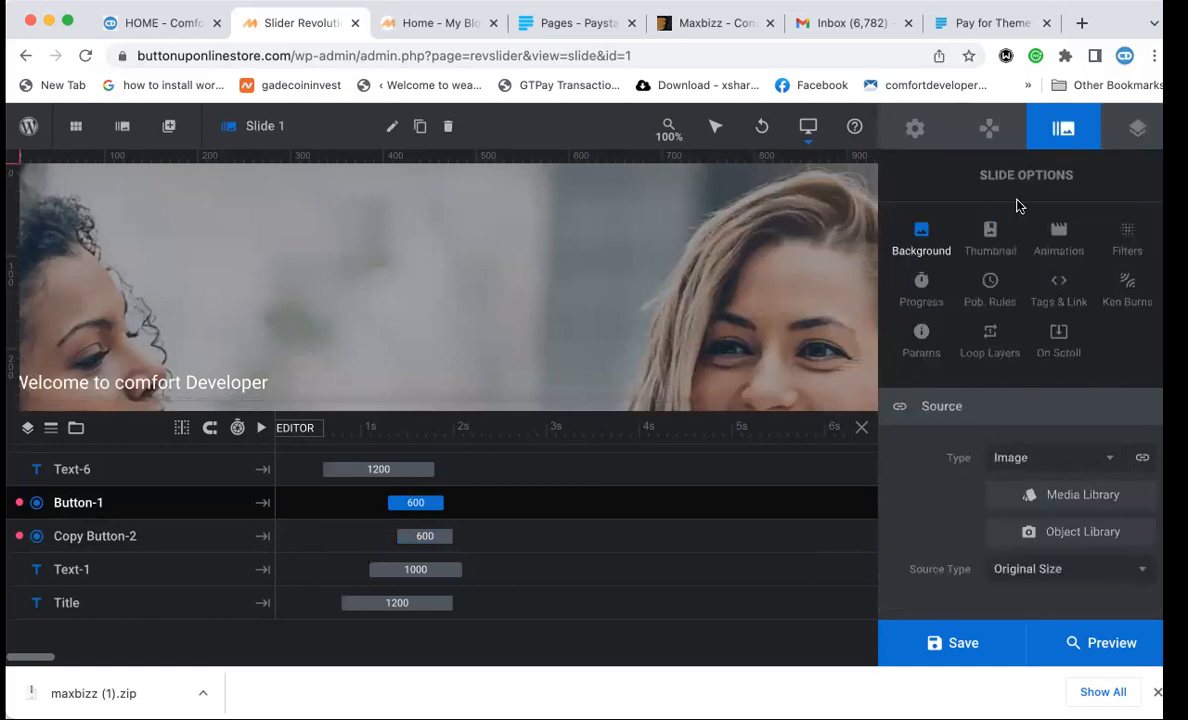
click(1036, 495)
click(75, 193)
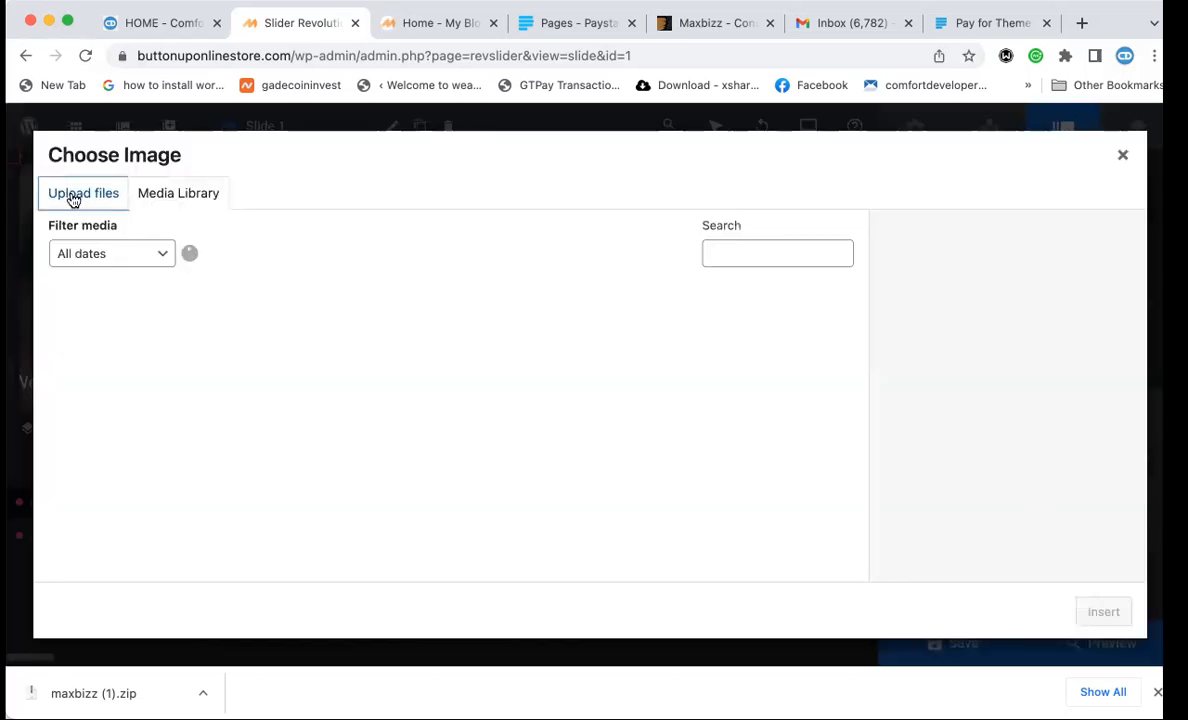
click(542, 429)
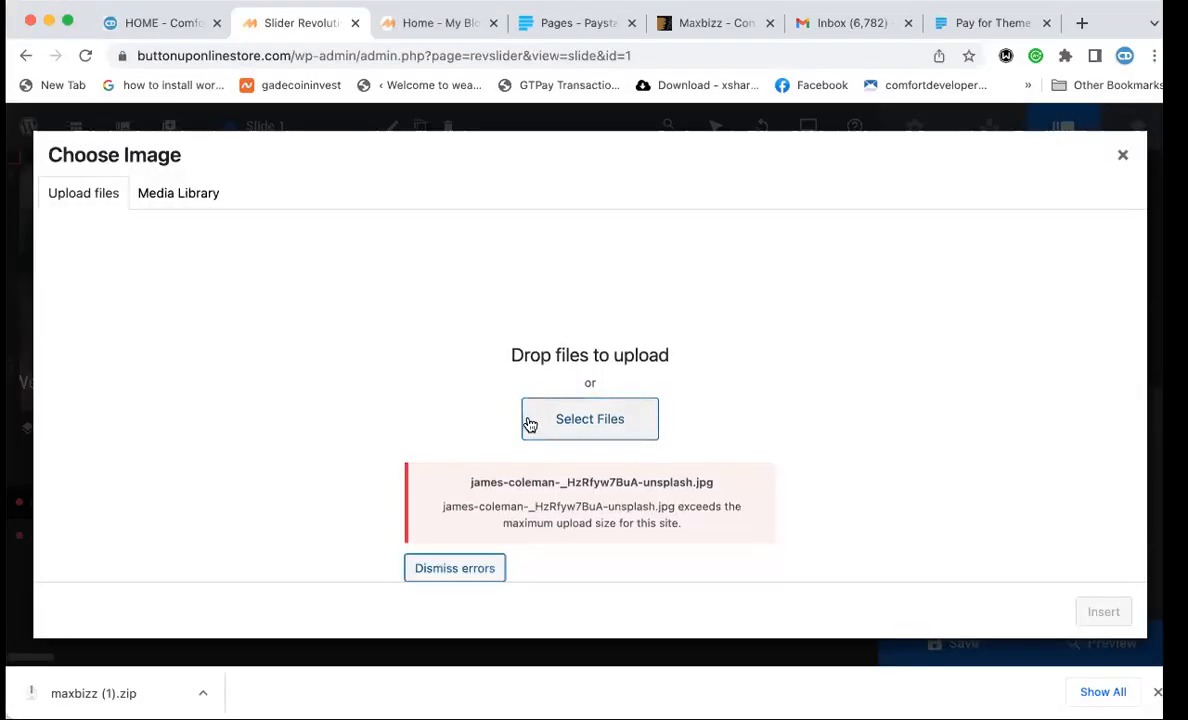
click(547, 424)
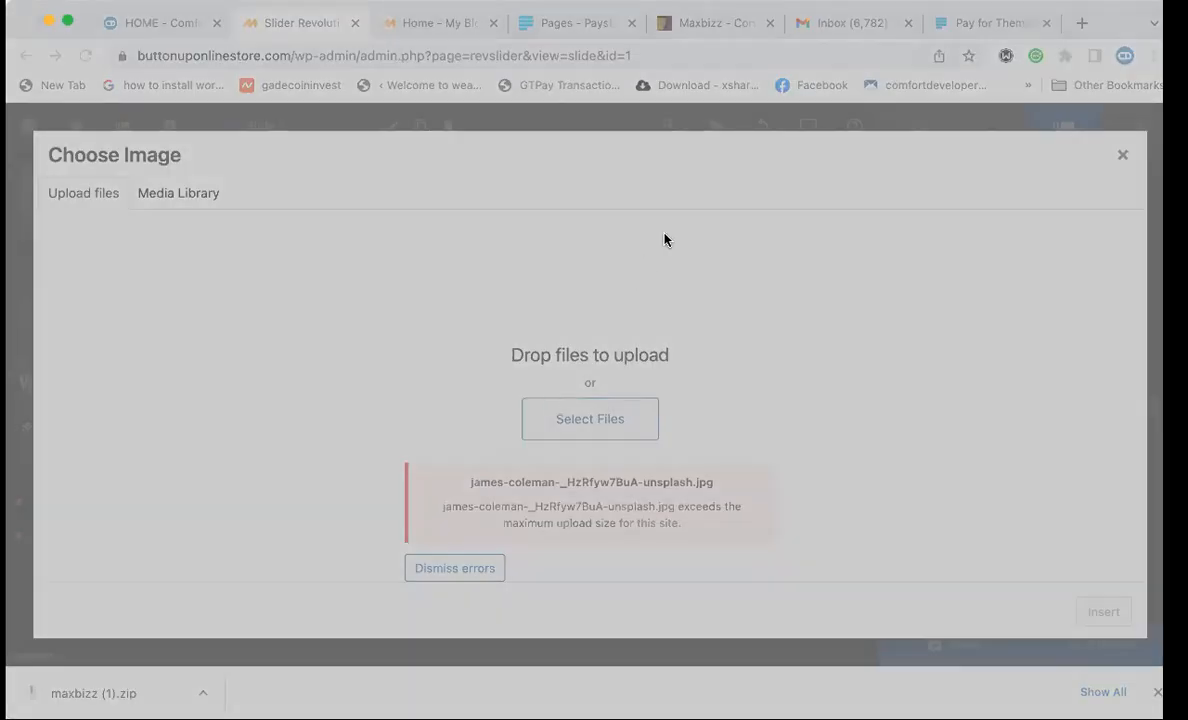
double_click(665, 235)
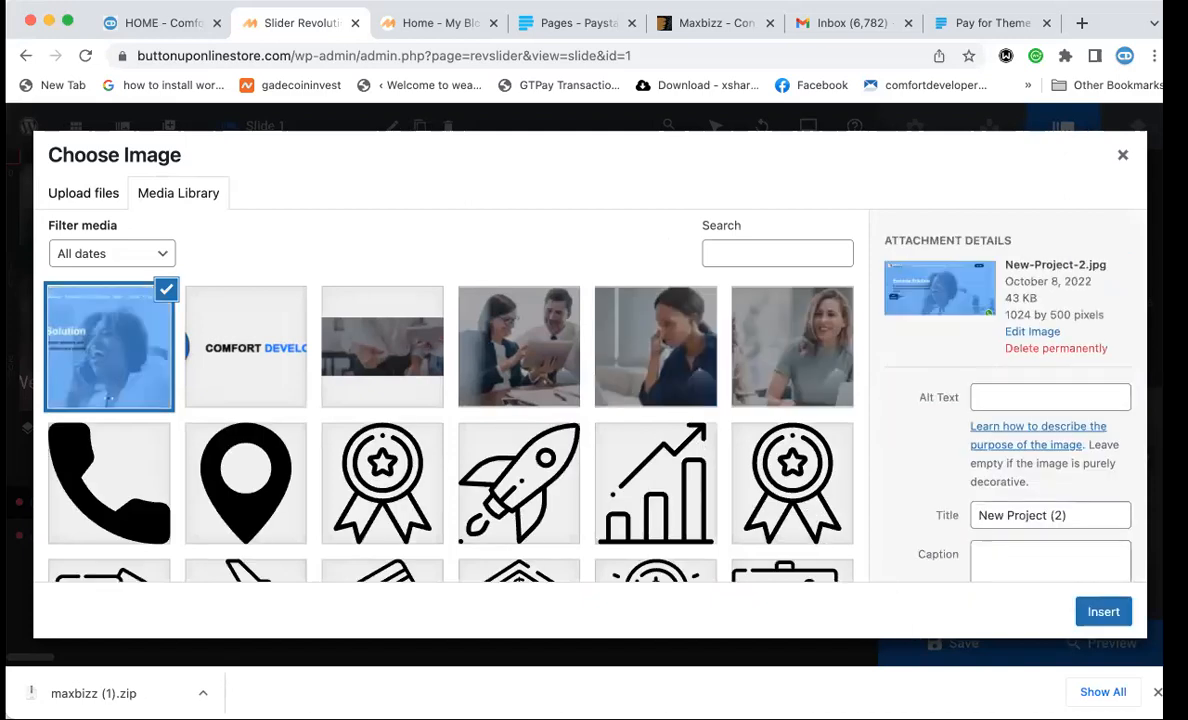
click(1103, 611)
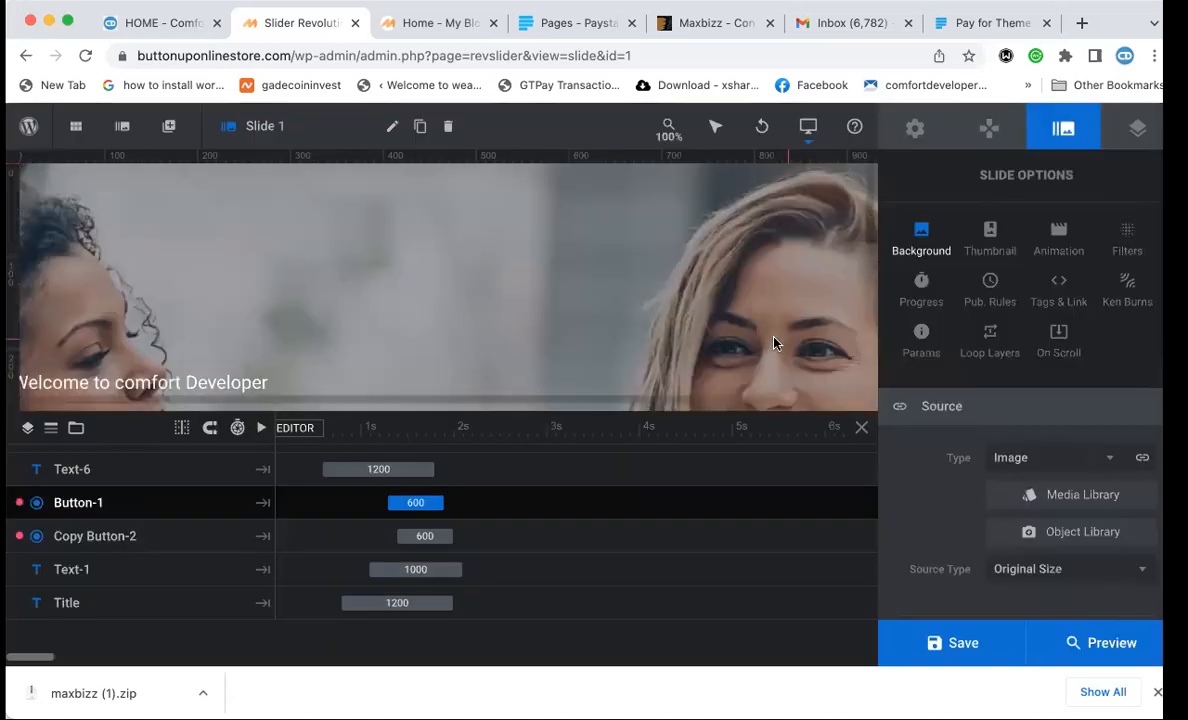
Save the slide with its new background and reload the Home - My Blog page.
click(935, 645)
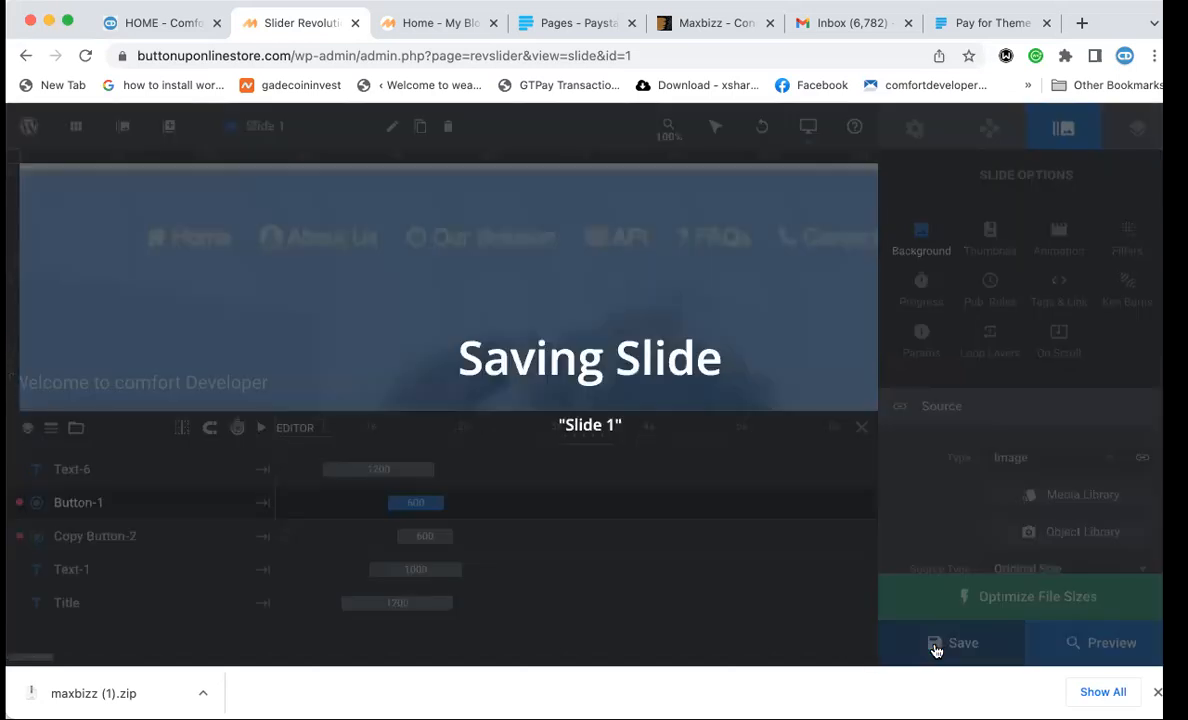
click(425, 14)
click(408, 57)
key(Return)
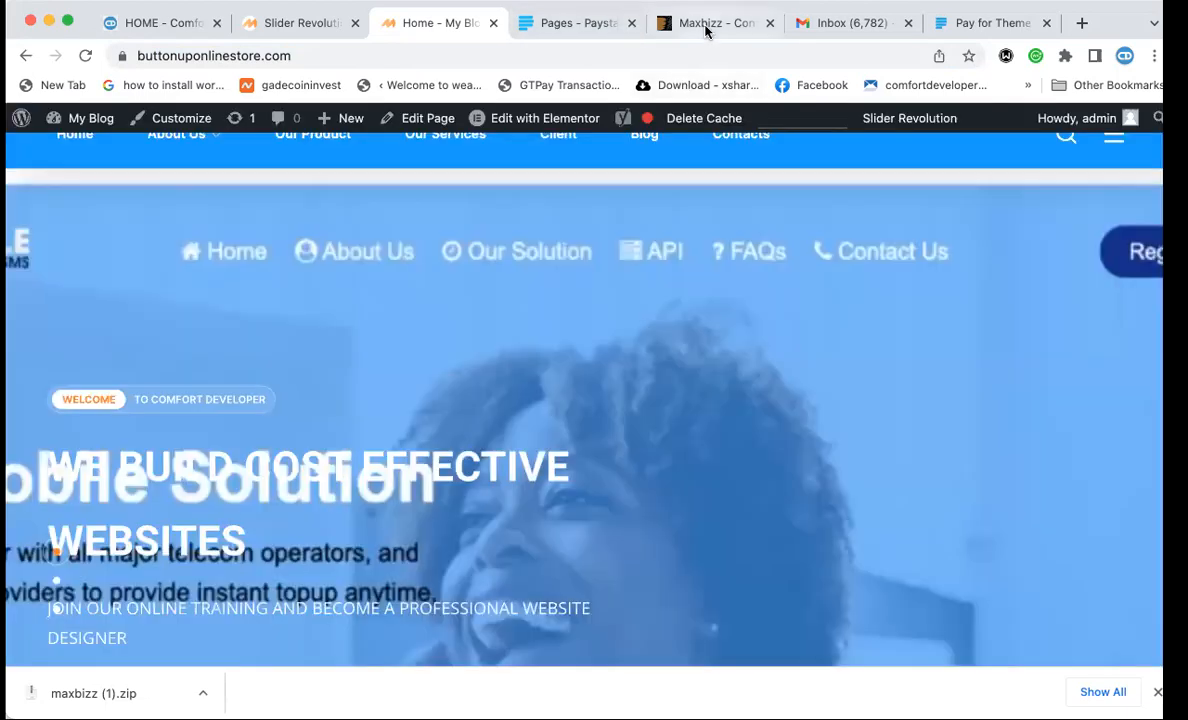
Glance at the ThemeForest and Paystack tabs, then return to the Slider Revolution editor.
click(705, 31)
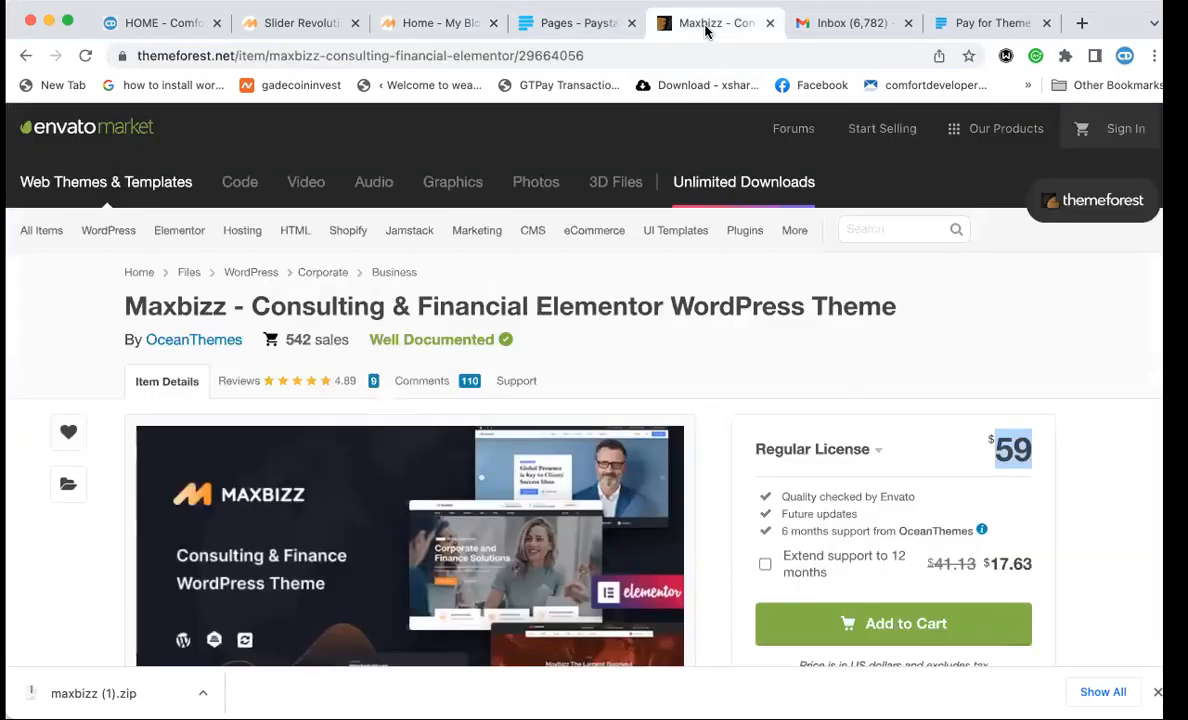
mouse_move(648, 238)
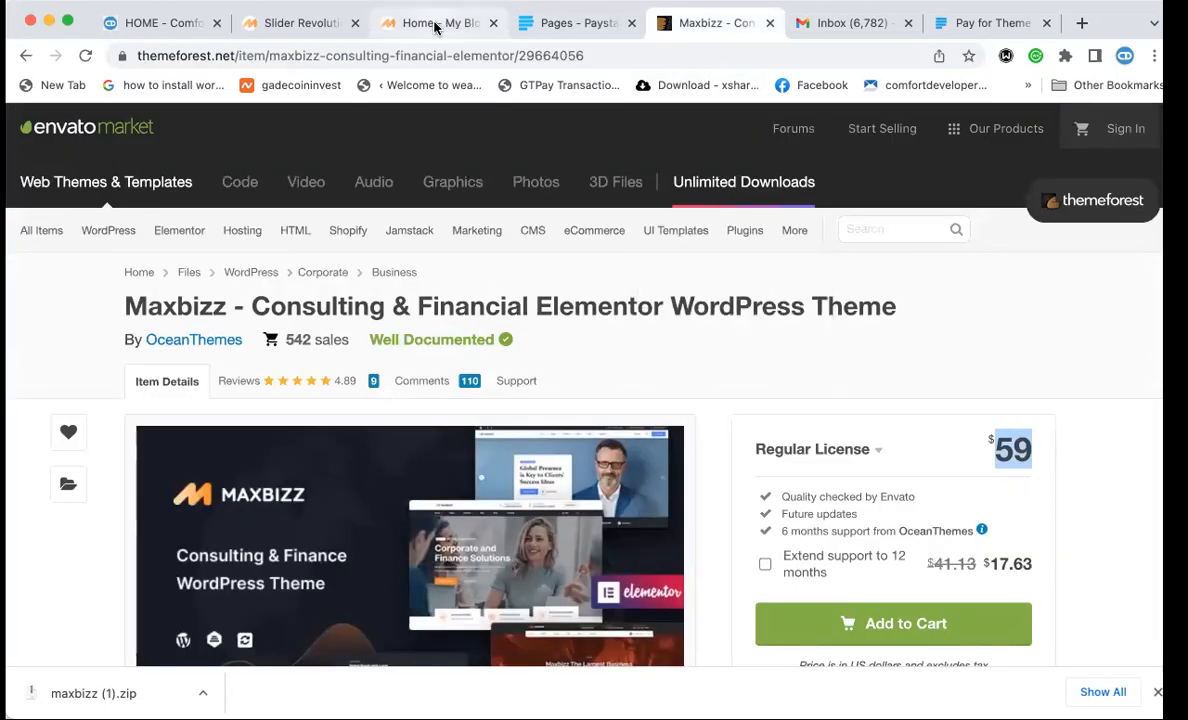
click(440, 22)
click(560, 30)
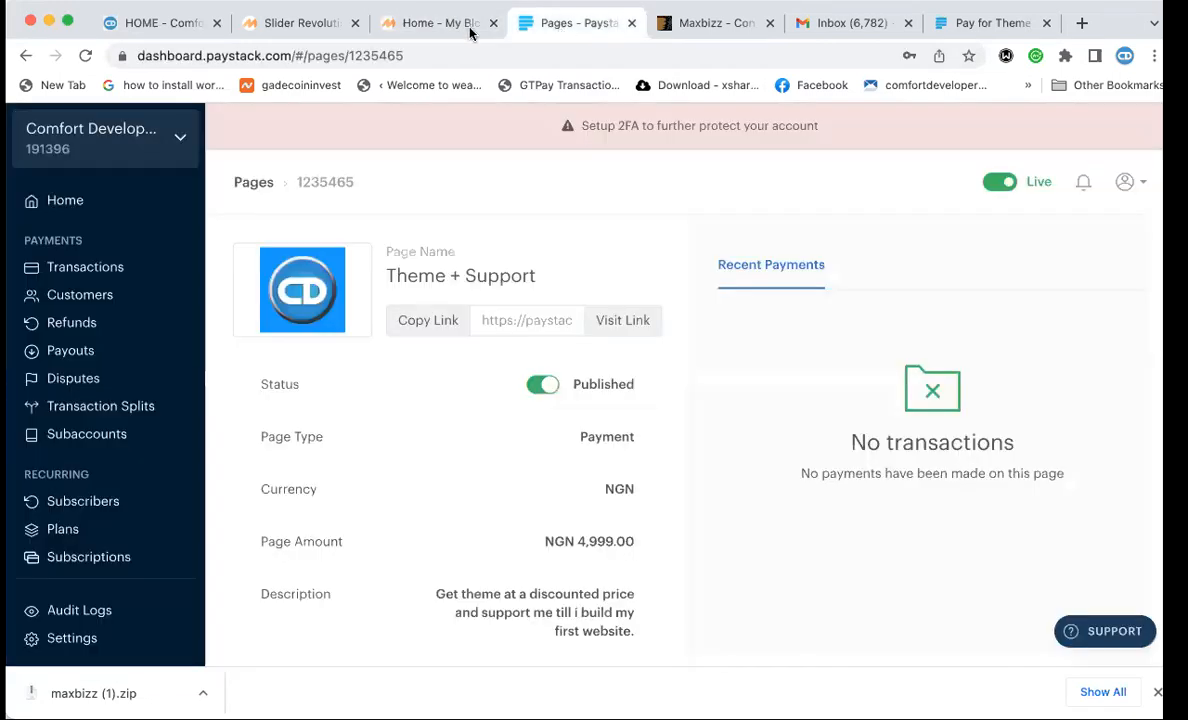
click(424, 30)
click(318, 24)
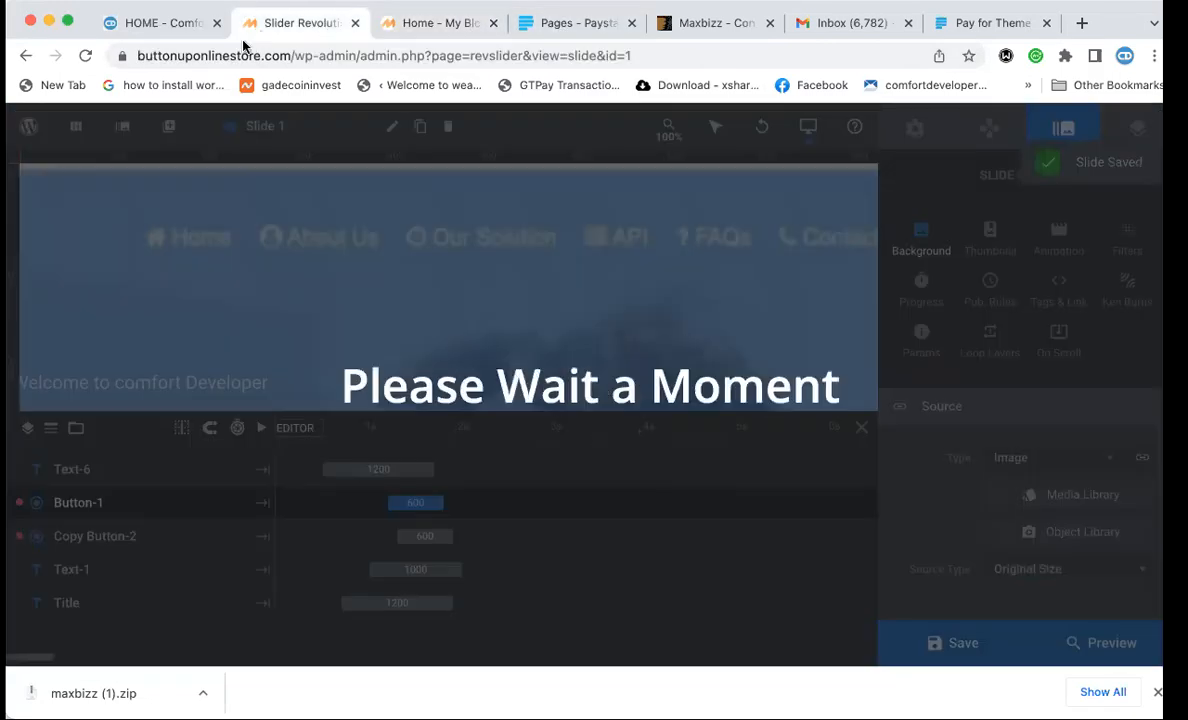
Save the slider again and bring up the Comfort Developers site for comparison.
click(930, 636)
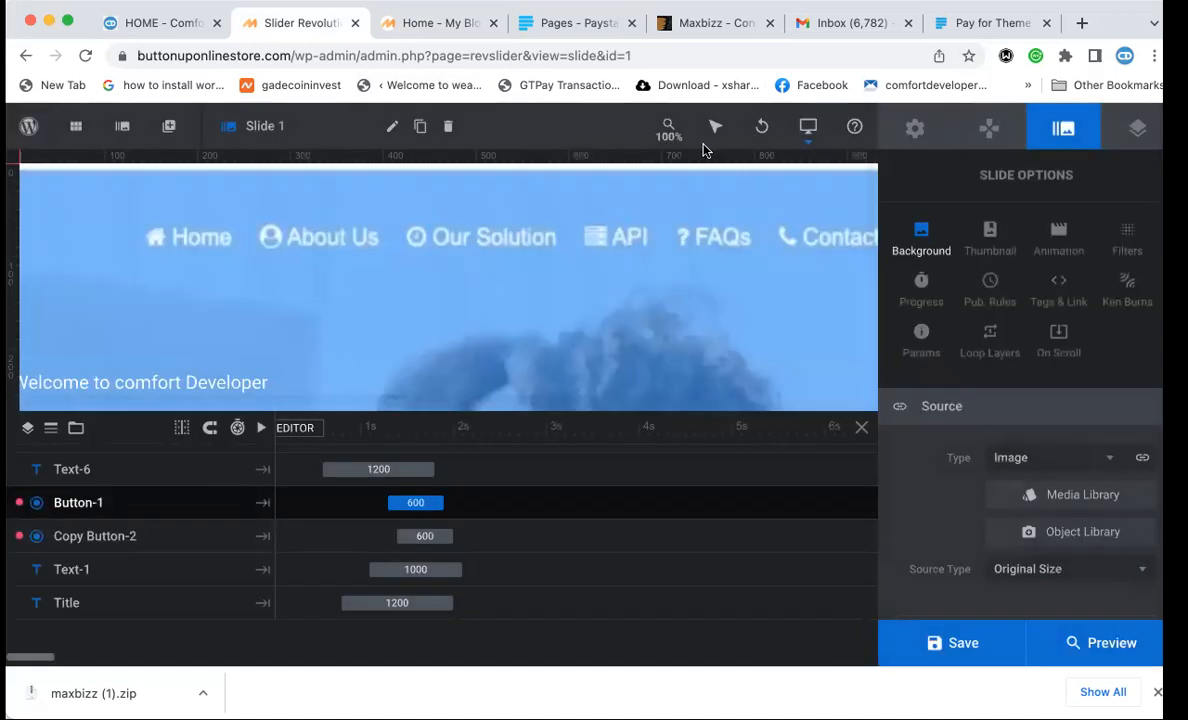
click(158, 24)
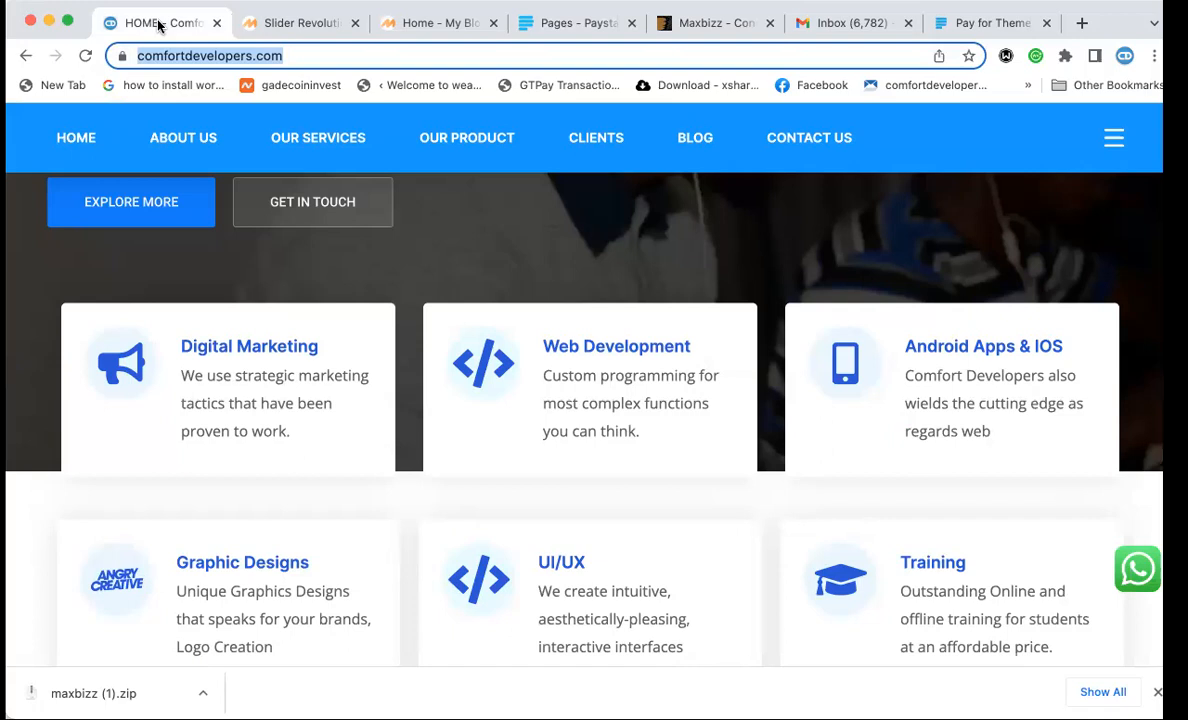
click(312, 30)
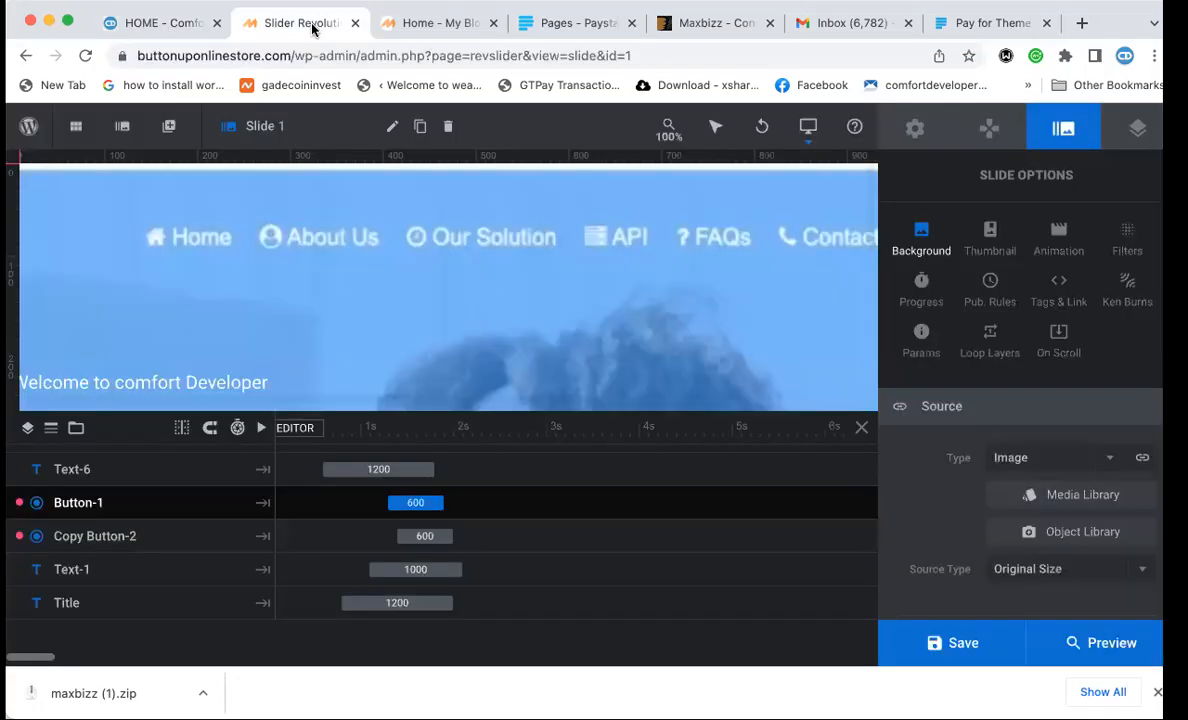
click(178, 25)
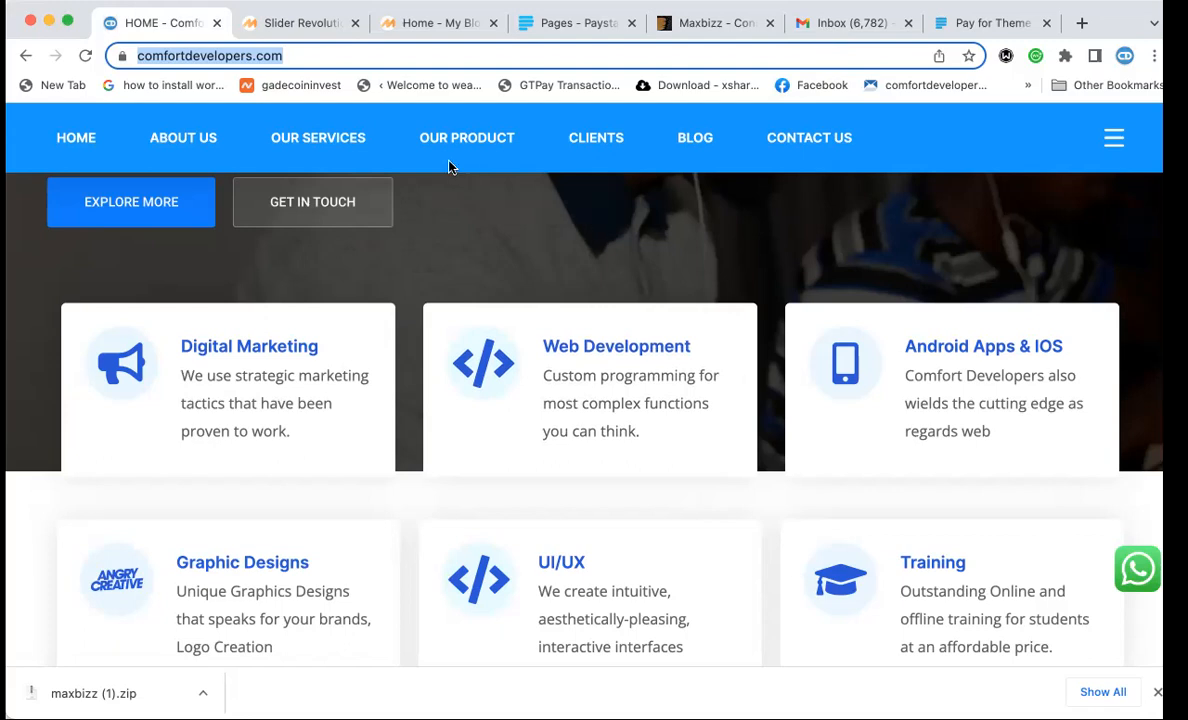
Compare the homepage's blue hero with comfortdevelopers.com, then show the Maxbizz ThemeForest page.
click(435, 26)
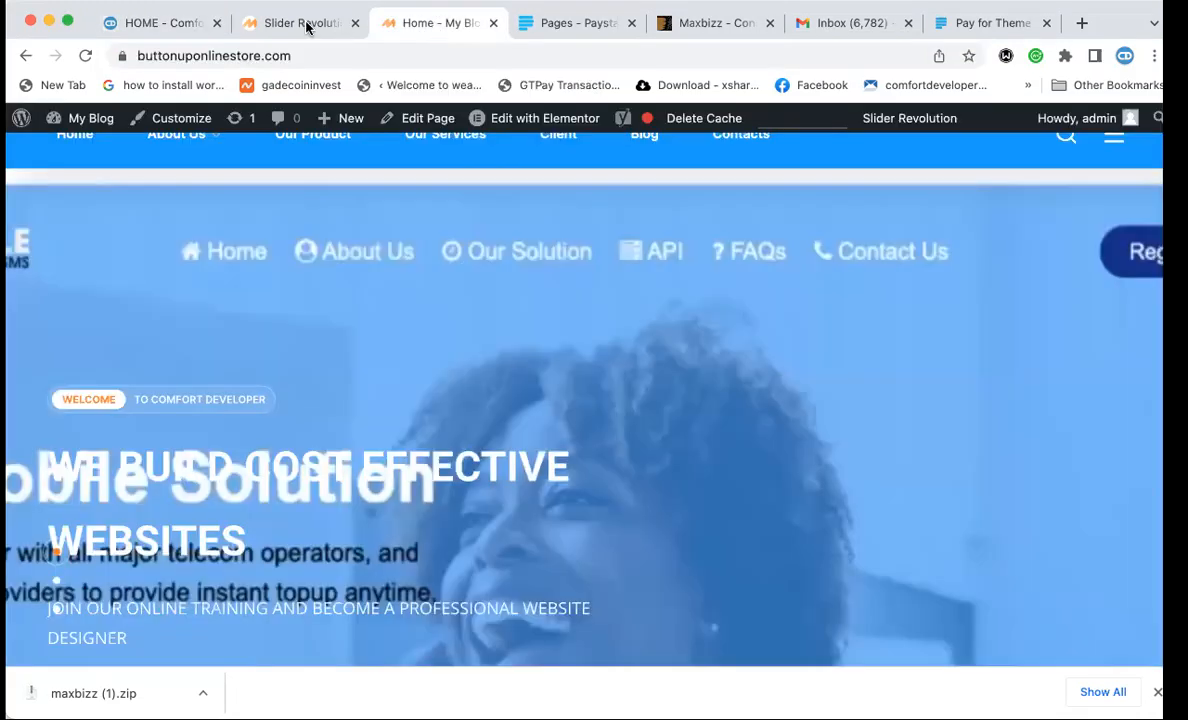
scroll(364, 339, down, 10)
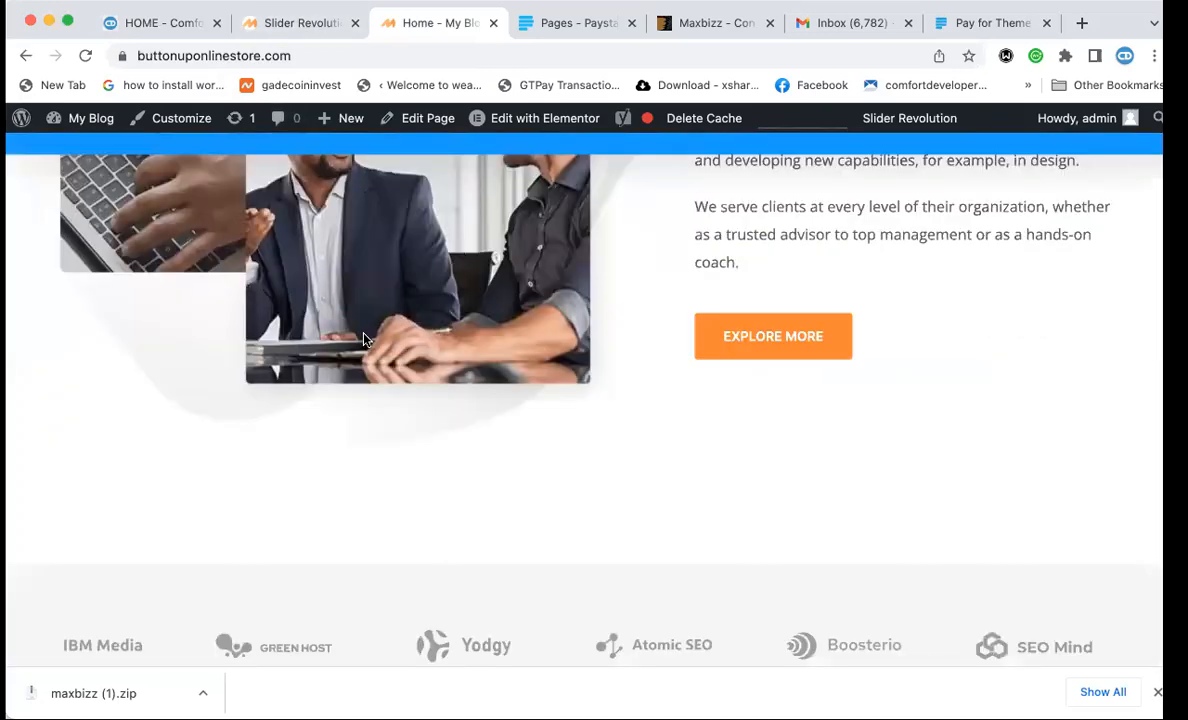
scroll(364, 339, up, 10)
scroll(364, 339, up, 1)
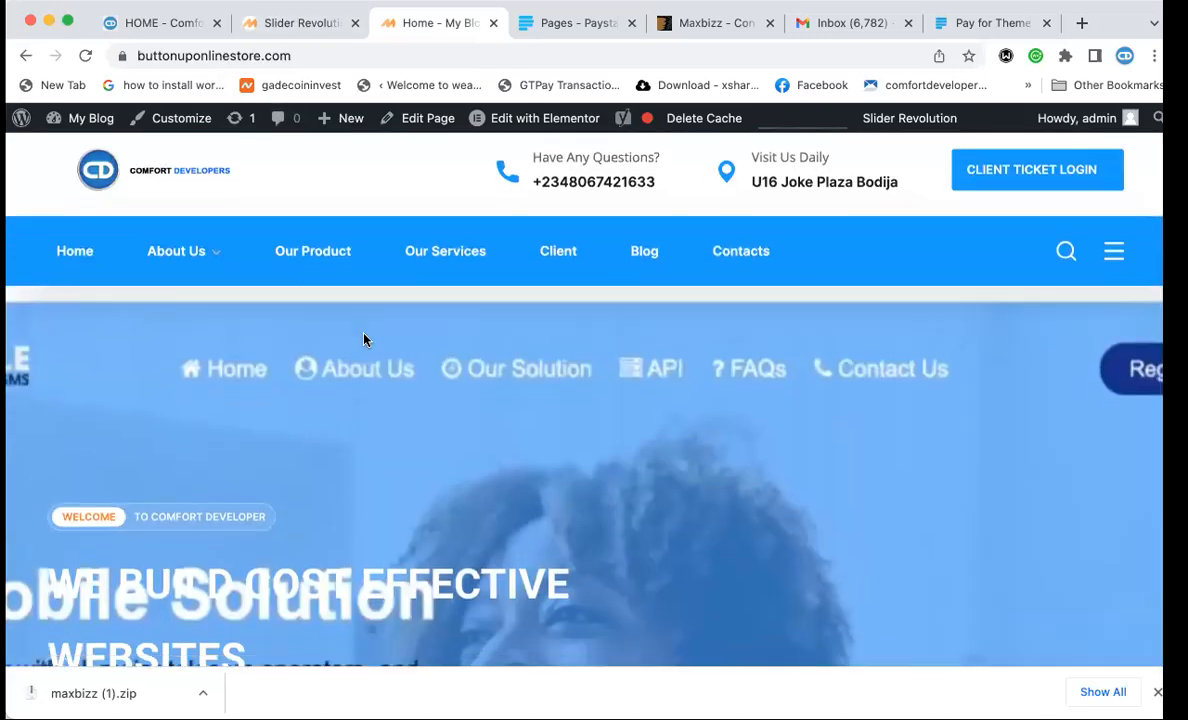
scroll(362, 345, down, 2)
scroll(359, 363, up, 2)
scroll(193, 207, down, 2)
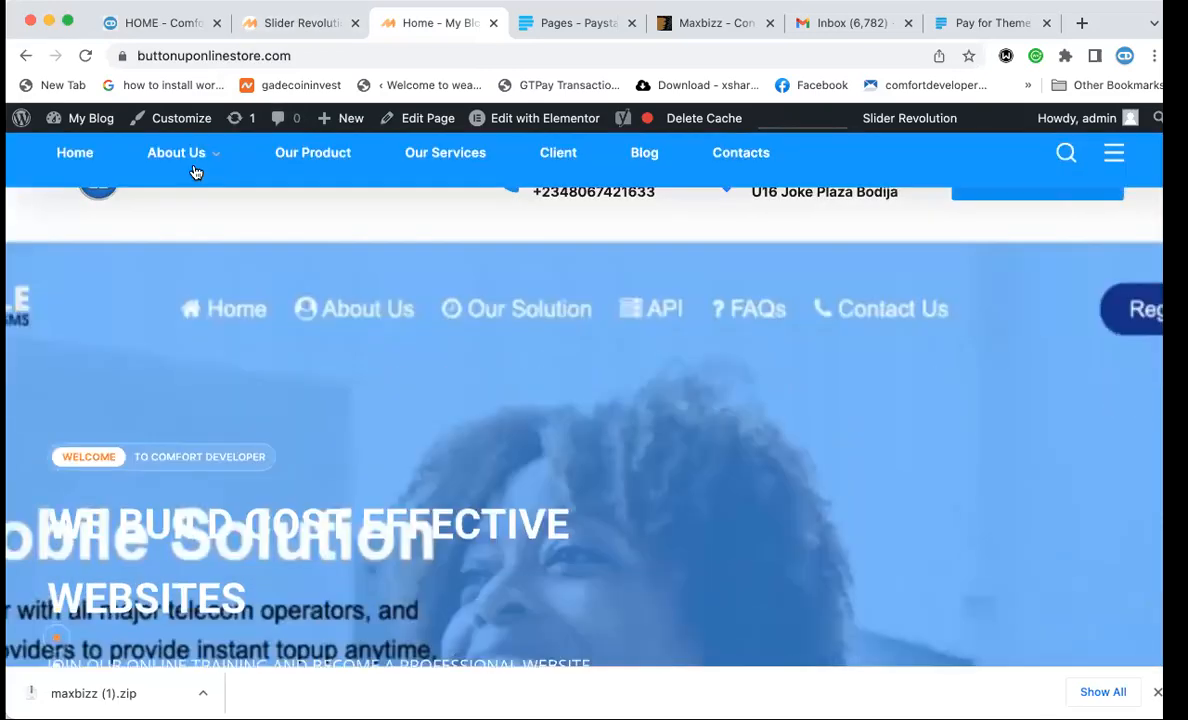
scroll(190, 180, up, 2)
click(181, 26)
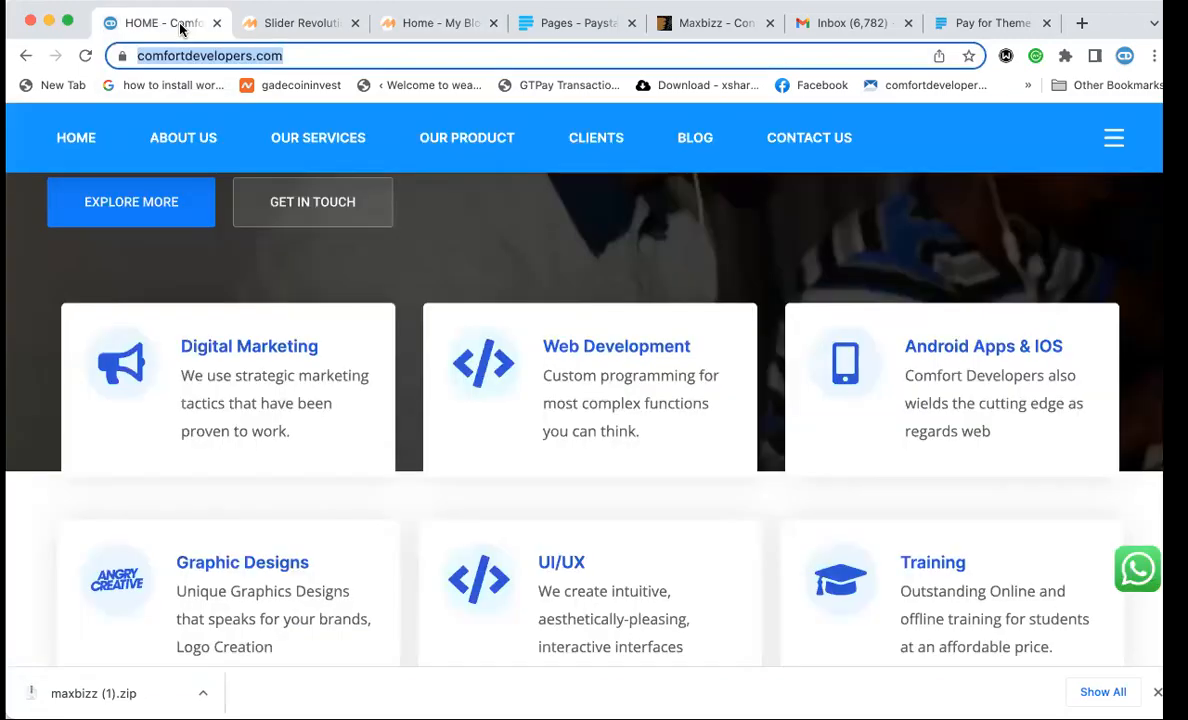
click(430, 22)
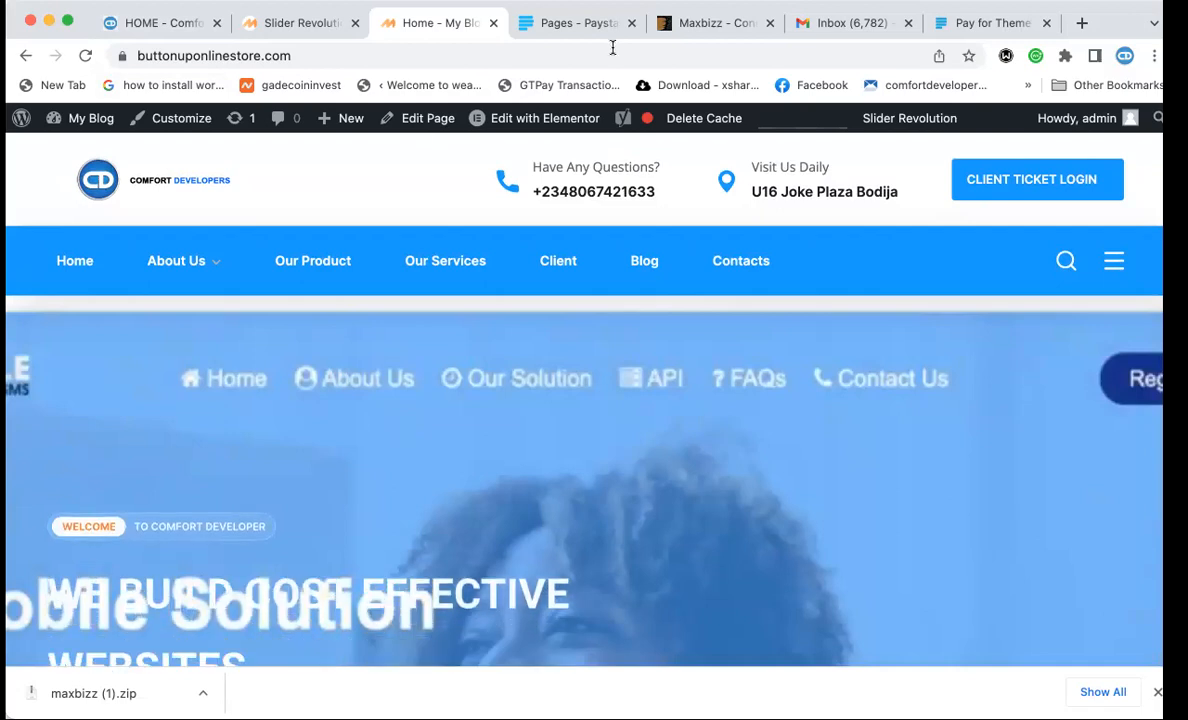
click(688, 30)
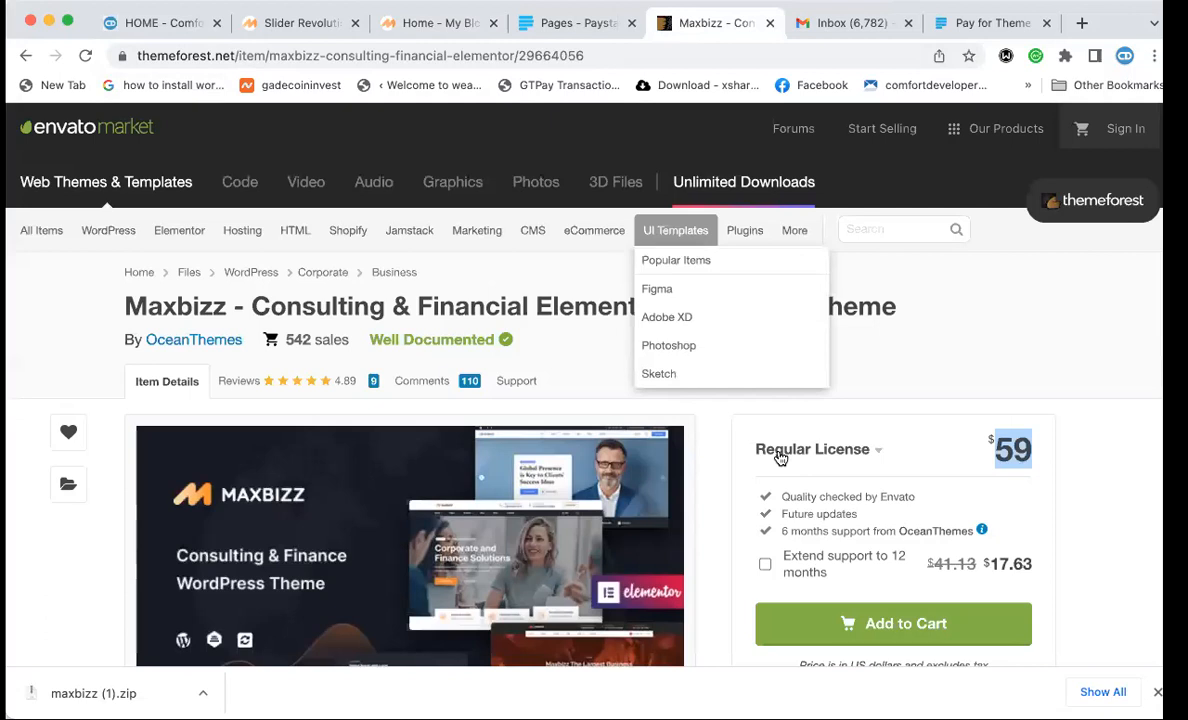
Scroll the Maxbizz ThemeForest page, then scroll through the Comfort Developers homepage.
scroll(503, 334, down, 1)
scroll(503, 334, down, 3)
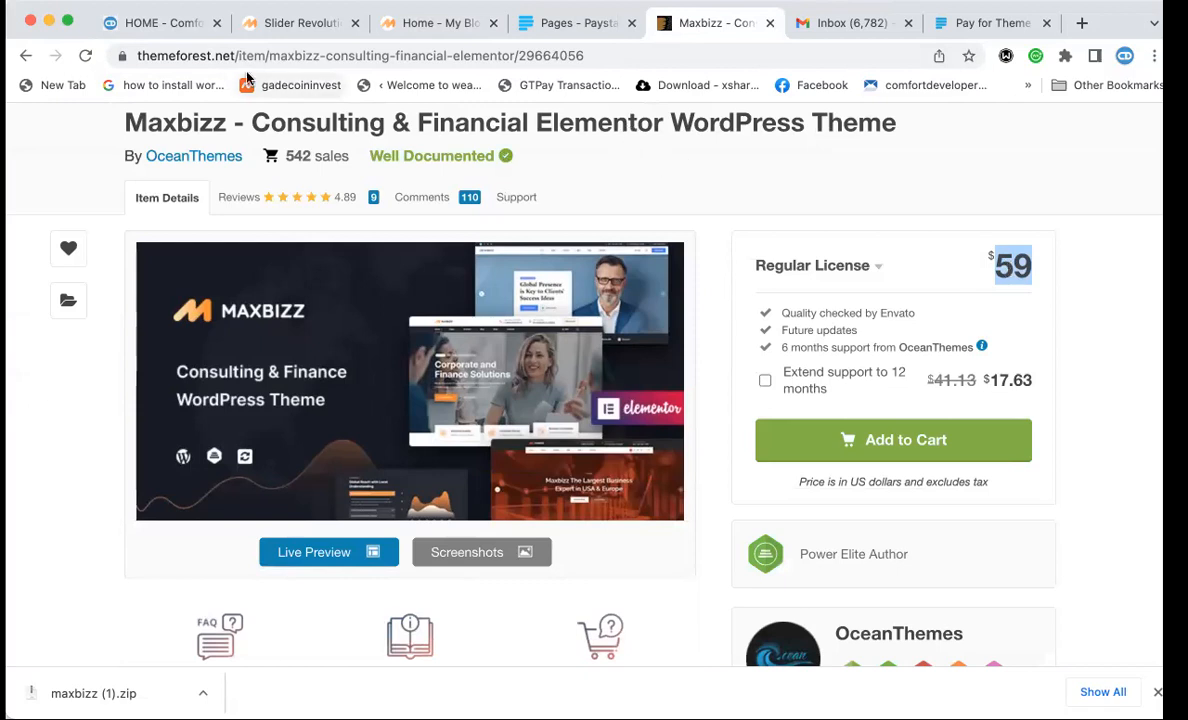
click(170, 33)
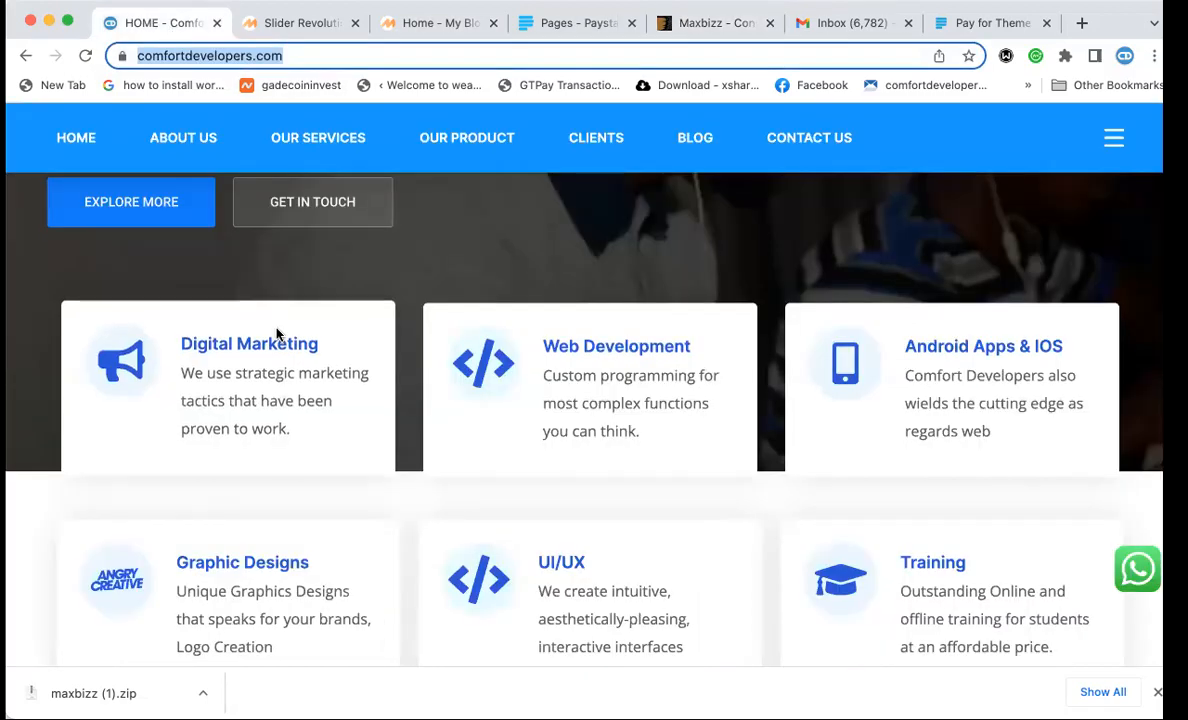
scroll(256, 300, up, 5)
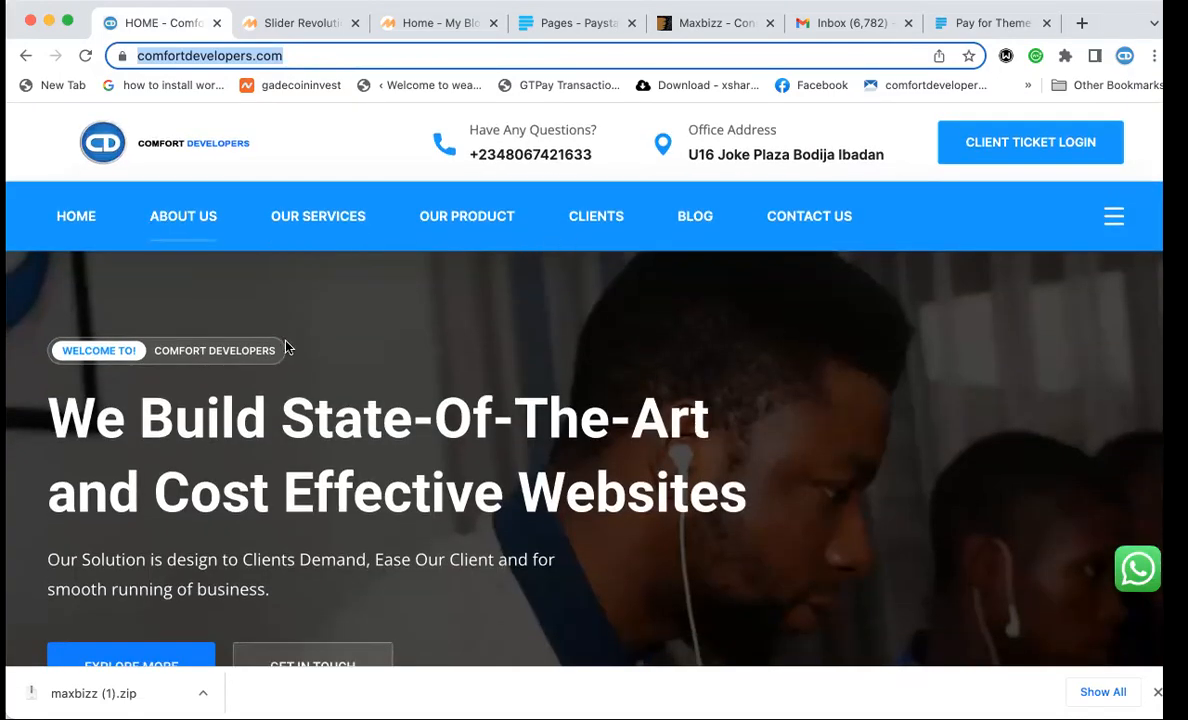
scroll(288, 344, down, 5)
scroll(288, 344, down, 8)
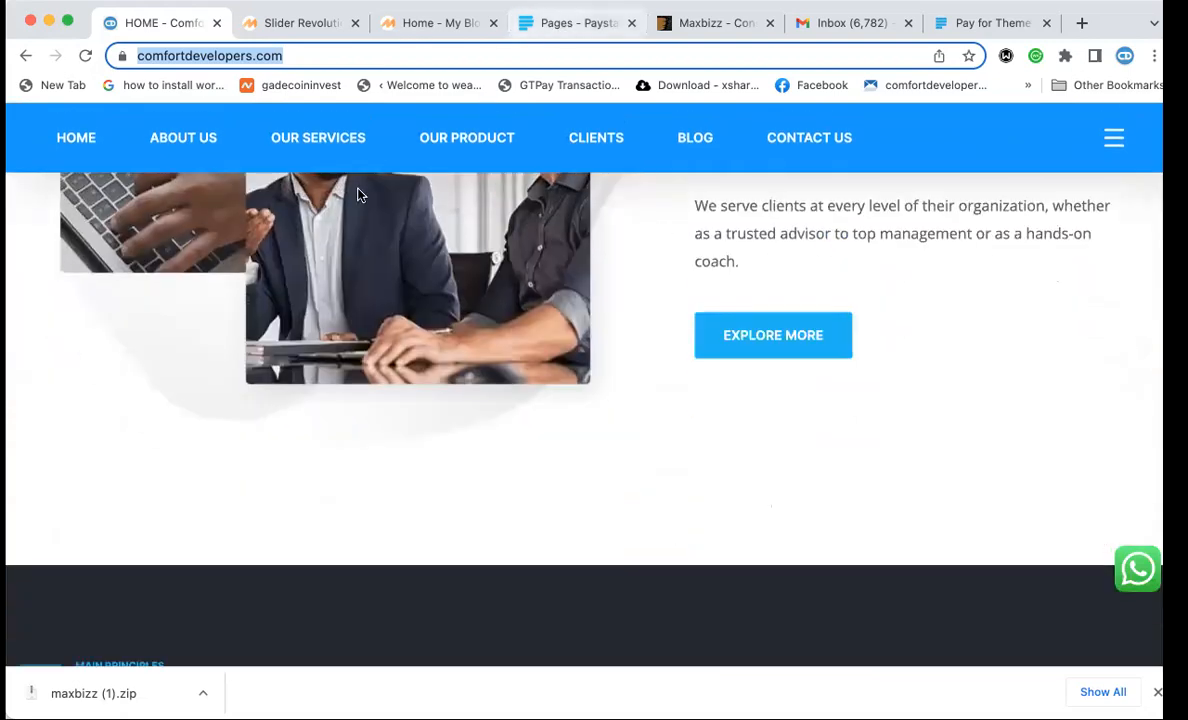
scroll(331, 174, up, 3)
Review the Paystack Theme + Support page details at NGN 4,999.00, then show its Pay for Theme form.
click(578, 23)
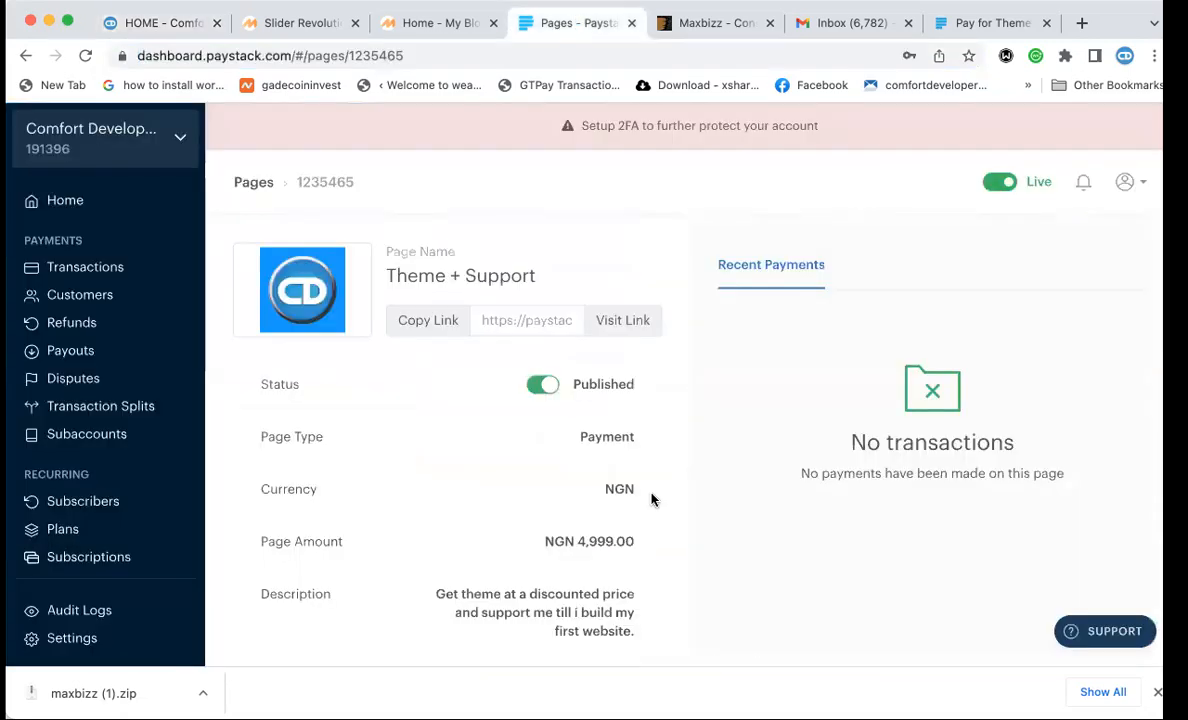
scroll(658, 521, down, 1)
scroll(660, 406, down, 1)
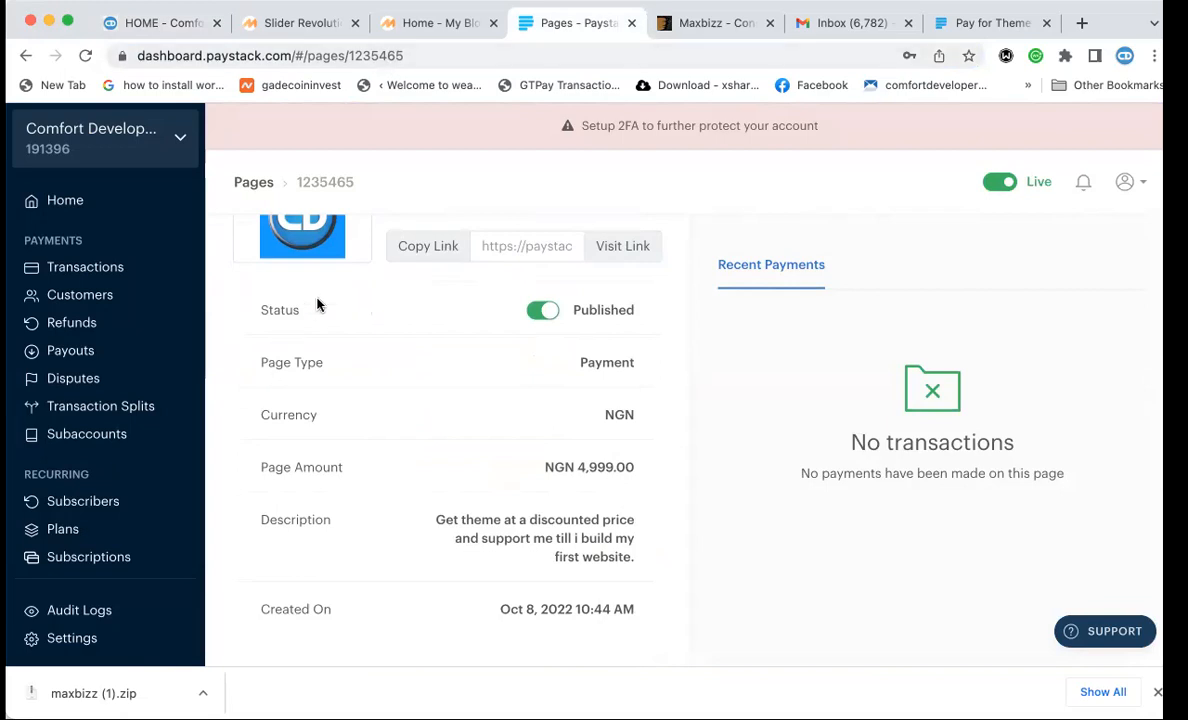
scroll(325, 333, up, 2)
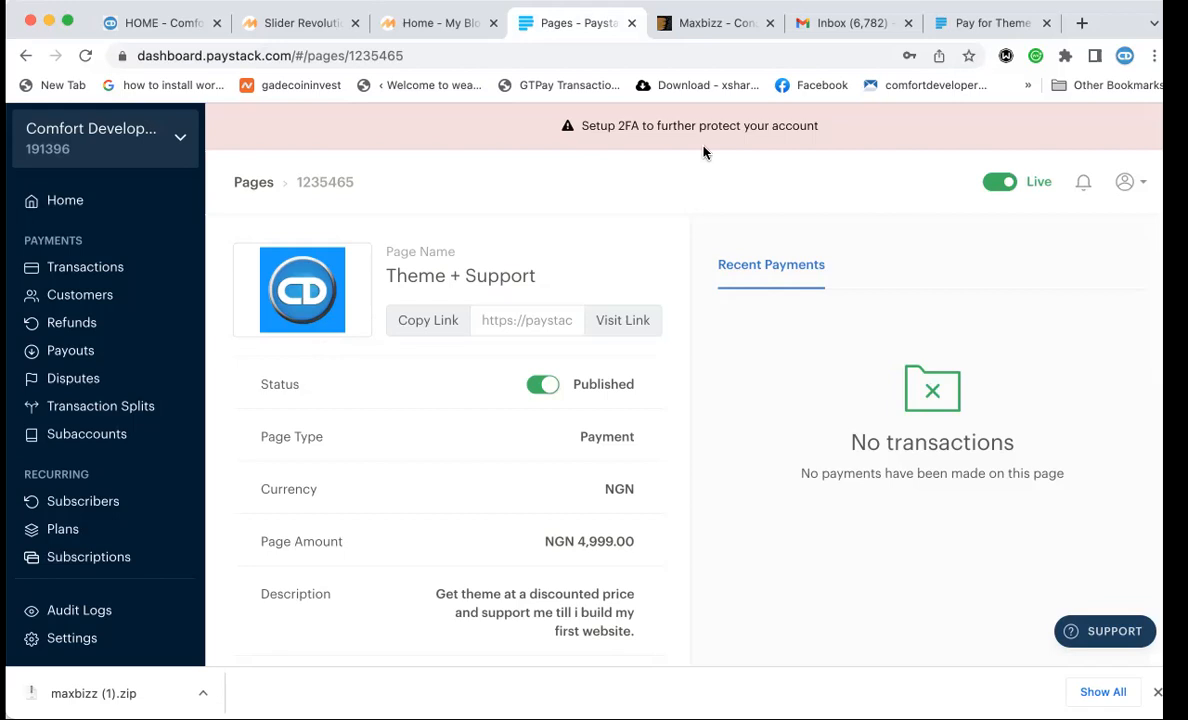
click(710, 22)
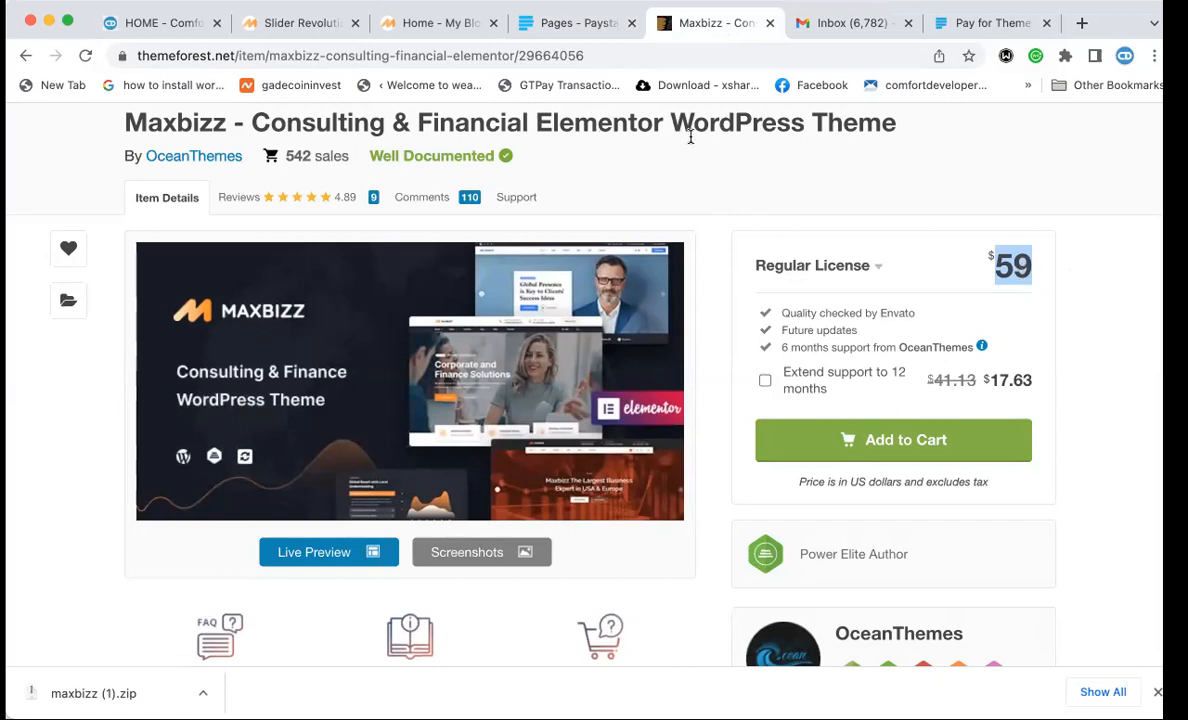
click(597, 28)
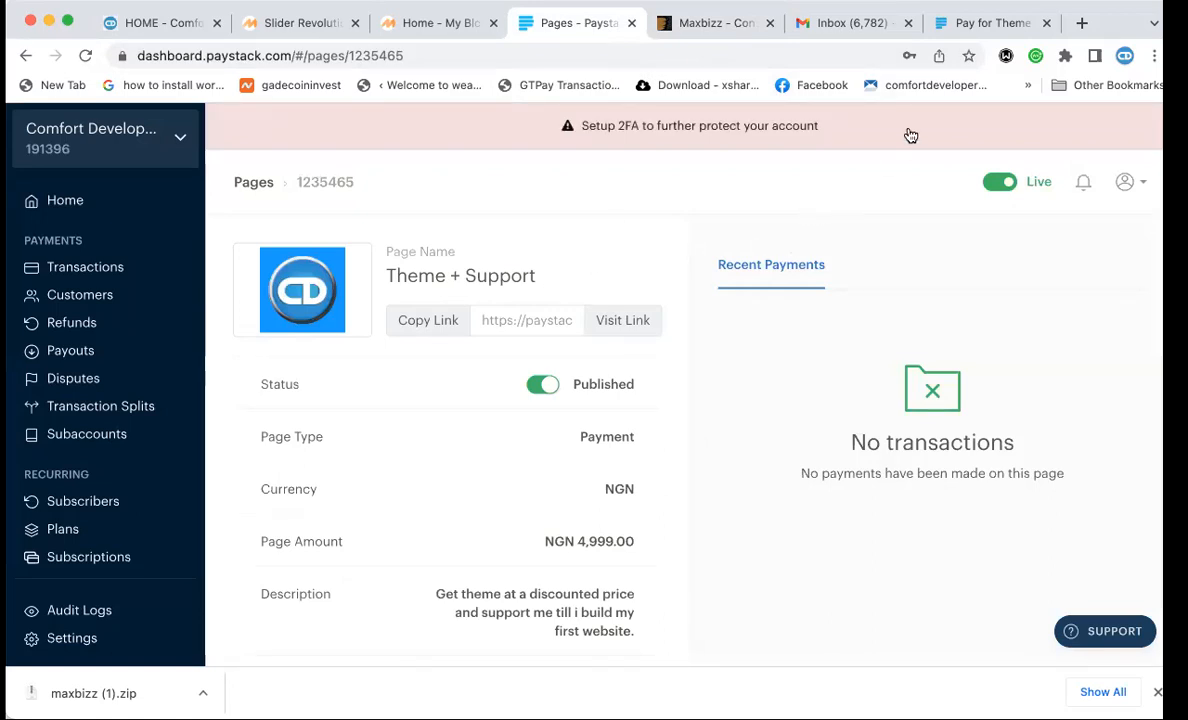
click(982, 26)
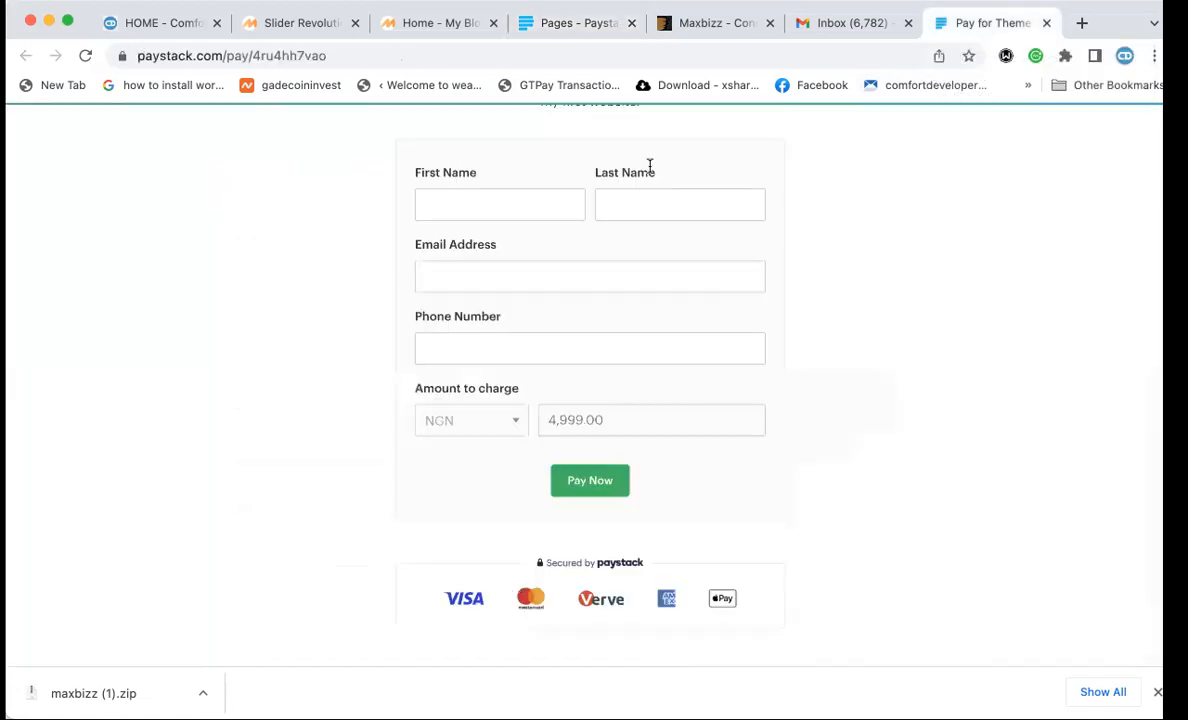
Select the payment form's URL, then move through the Comfort Developers, Paystack and WordPress home tabs.
scroll(650, 164, up, 4)
click(341, 50)
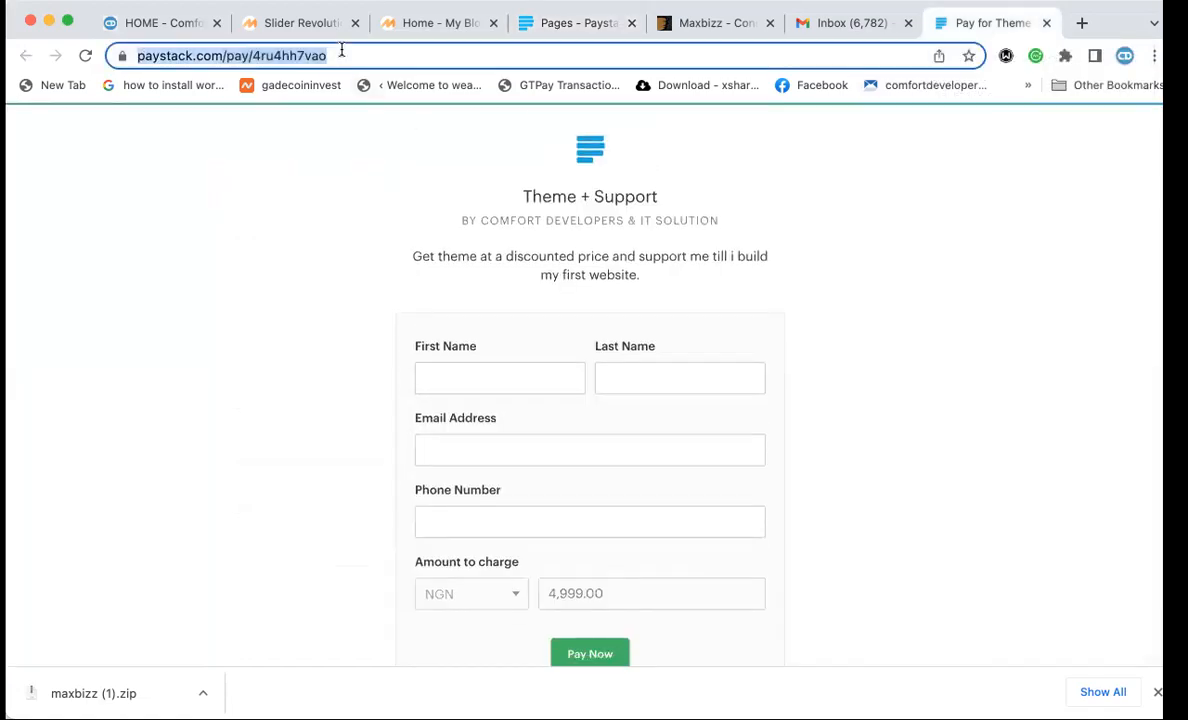
click(176, 33)
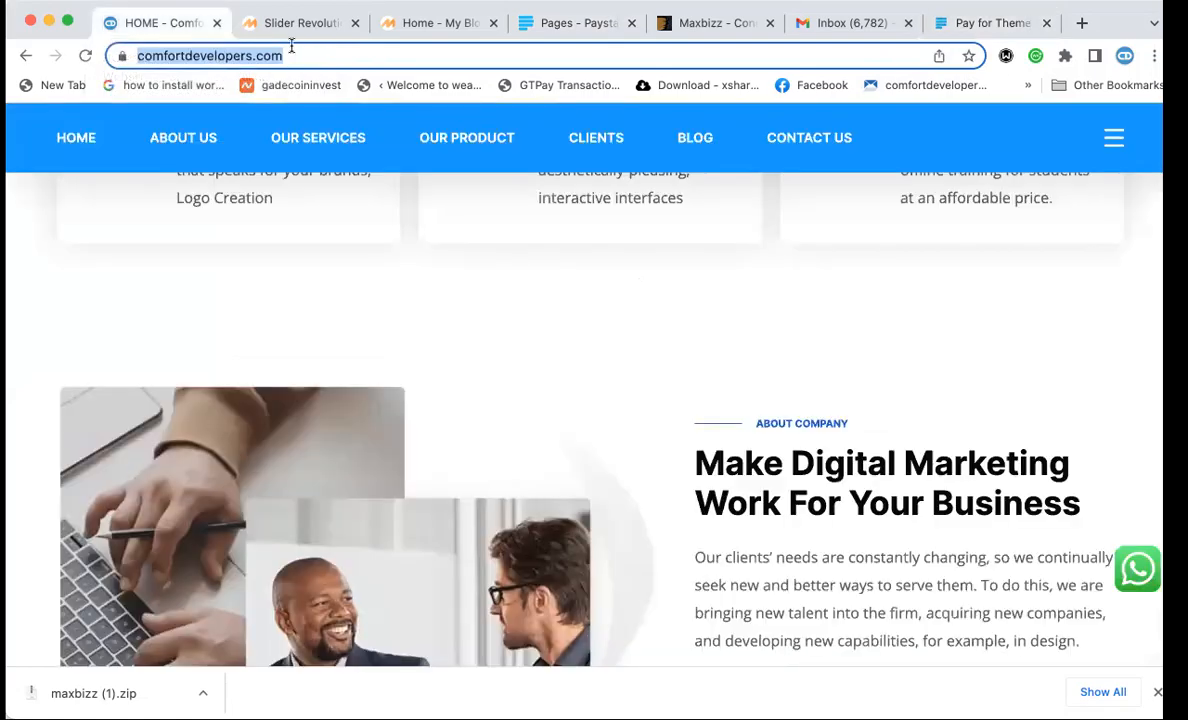
click(558, 25)
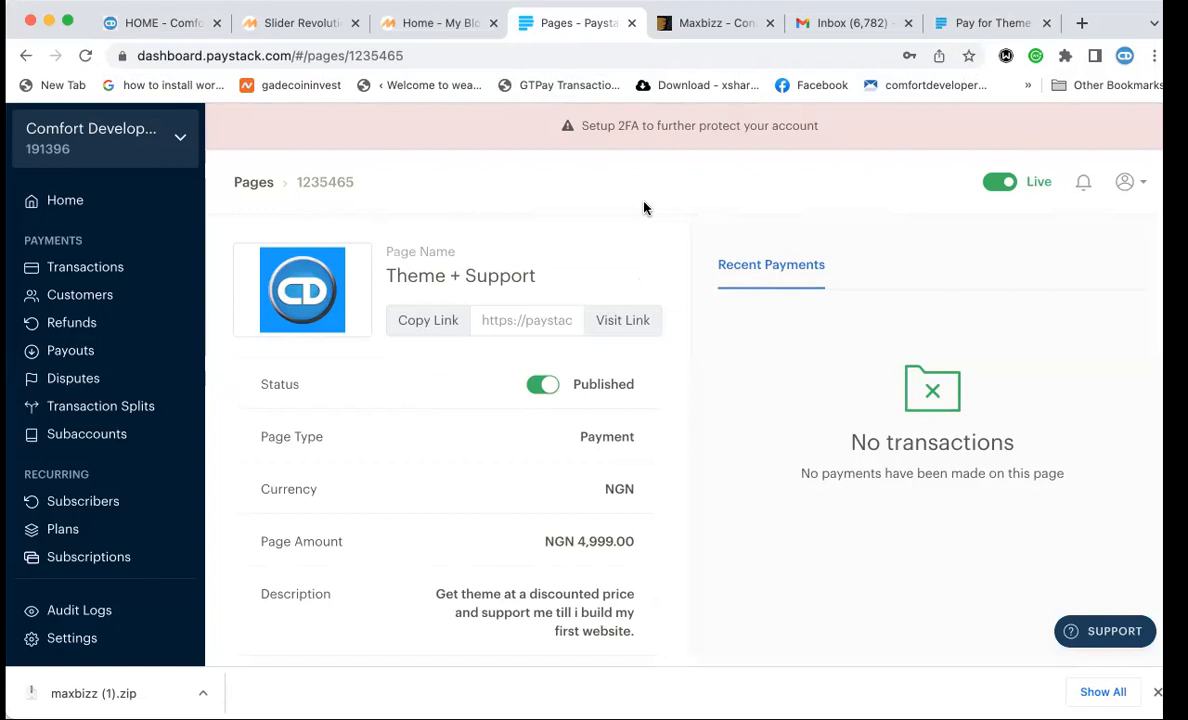
click(410, 25)
Go from the slide editor to the WordPress home page and scroll down it.
click(294, 24)
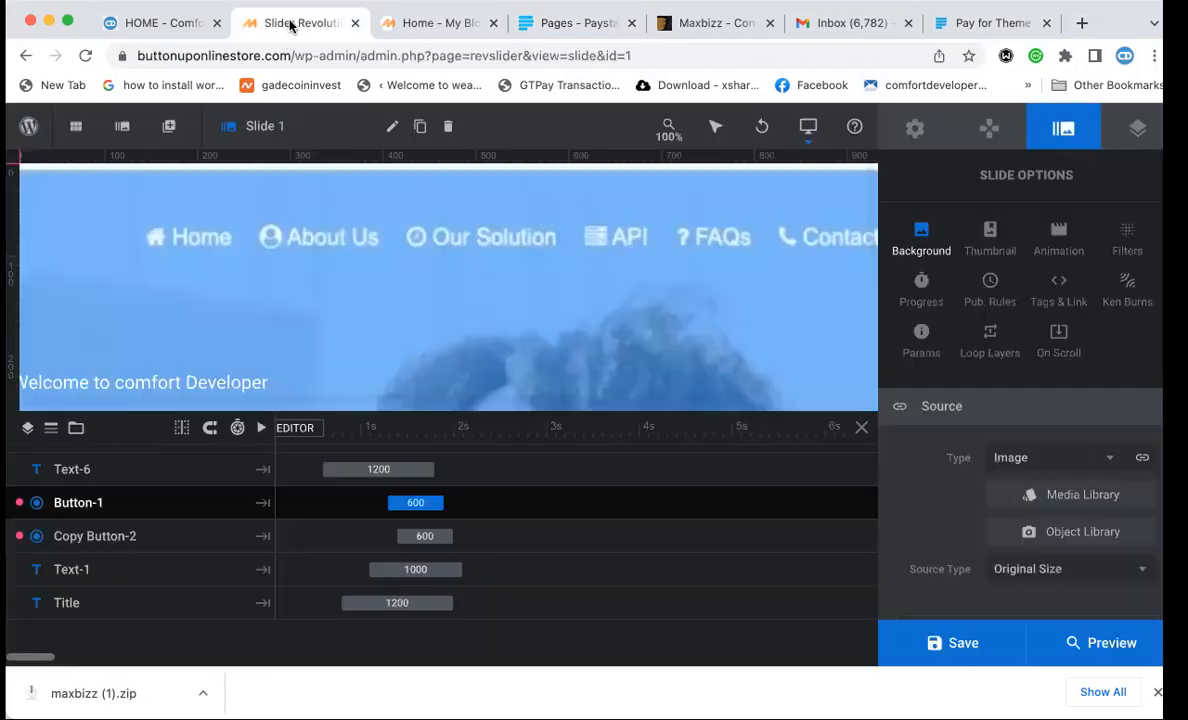
click(425, 26)
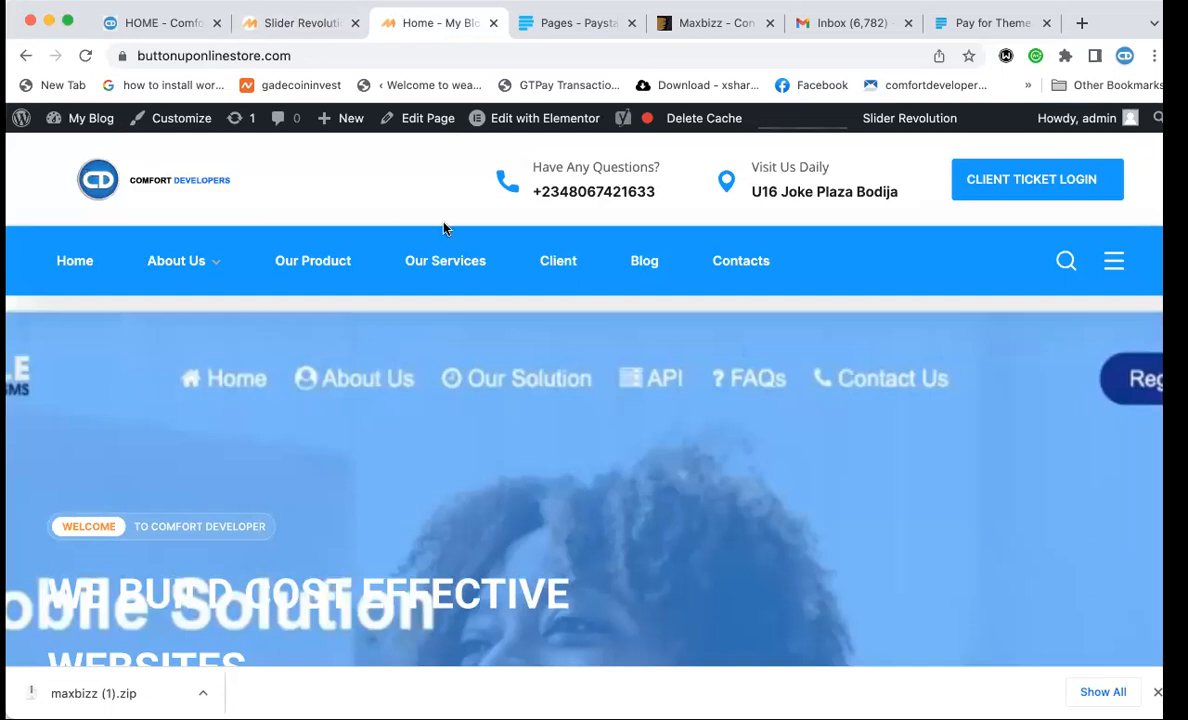
scroll(445, 228, down, 5)
scroll(445, 228, down, 2)
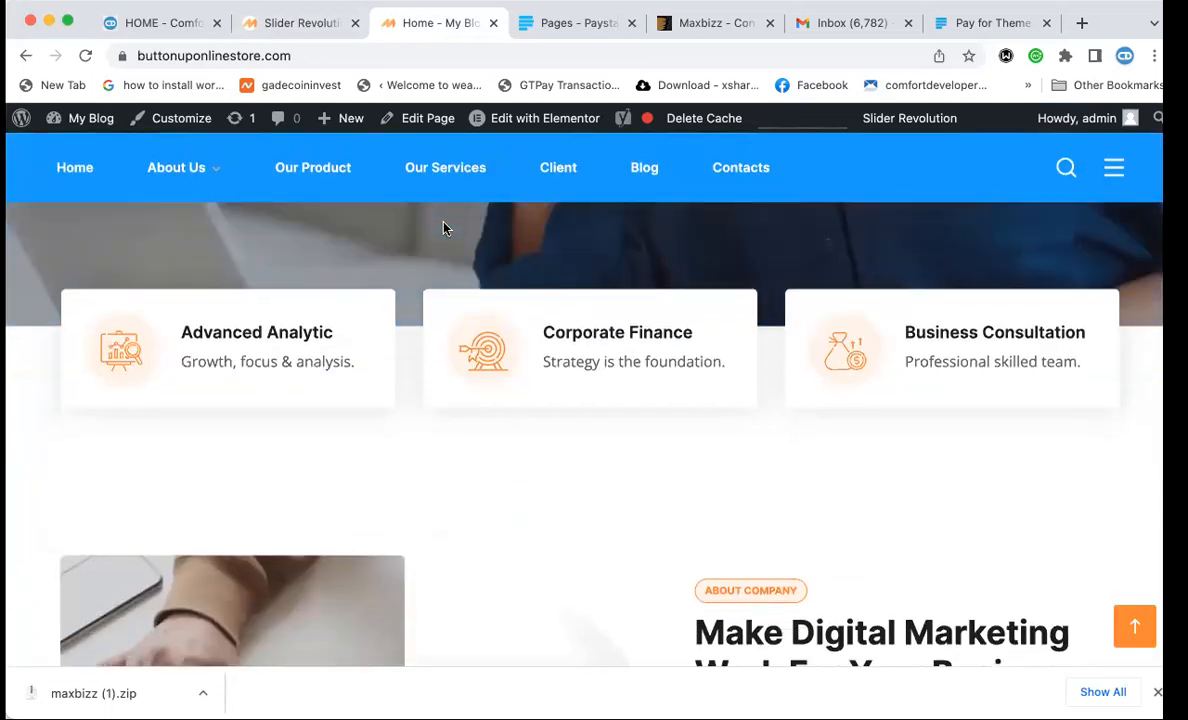
Preview and reload the home page at iPhone 6/7/8 size (375×667), then close DevTools.
key(alt+super+i)
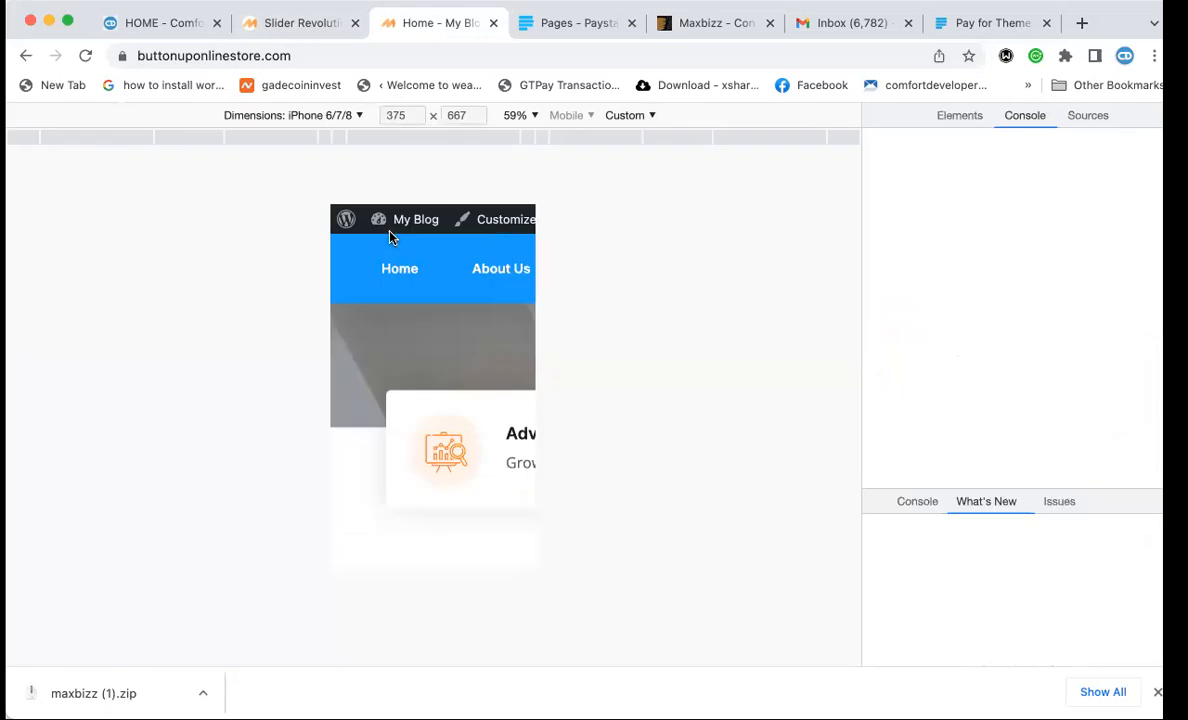
right_click(390, 236)
click(241, 268)
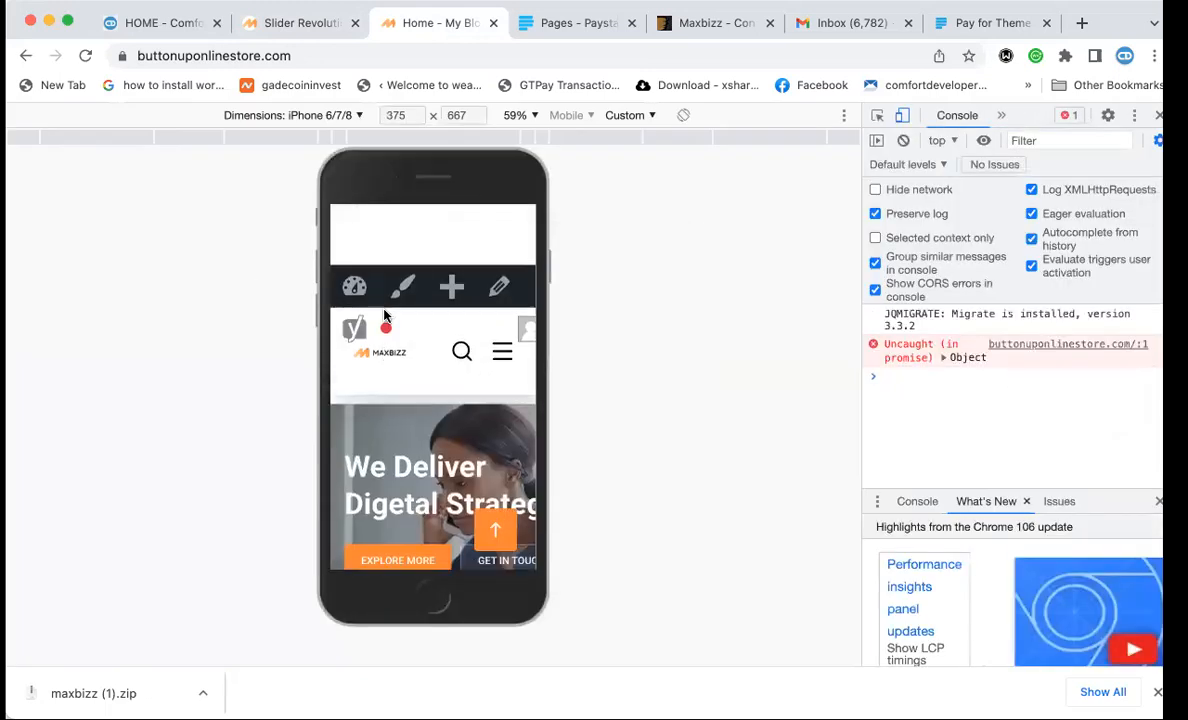
click(276, 55)
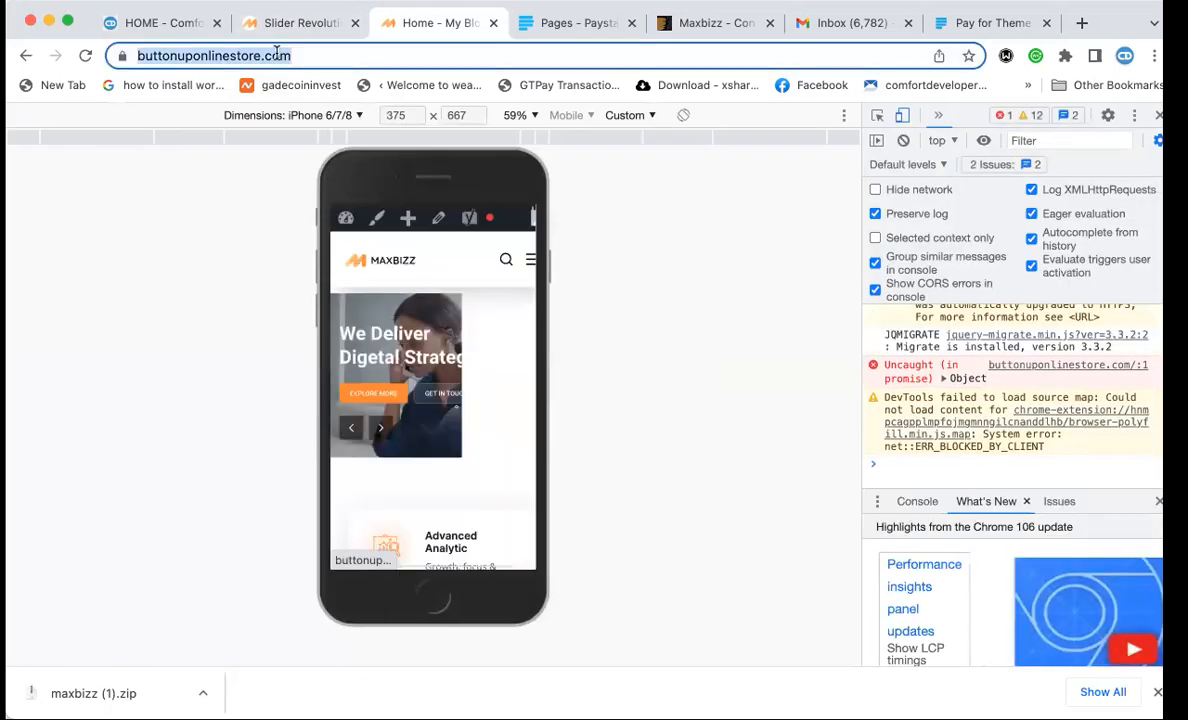
key(Return)
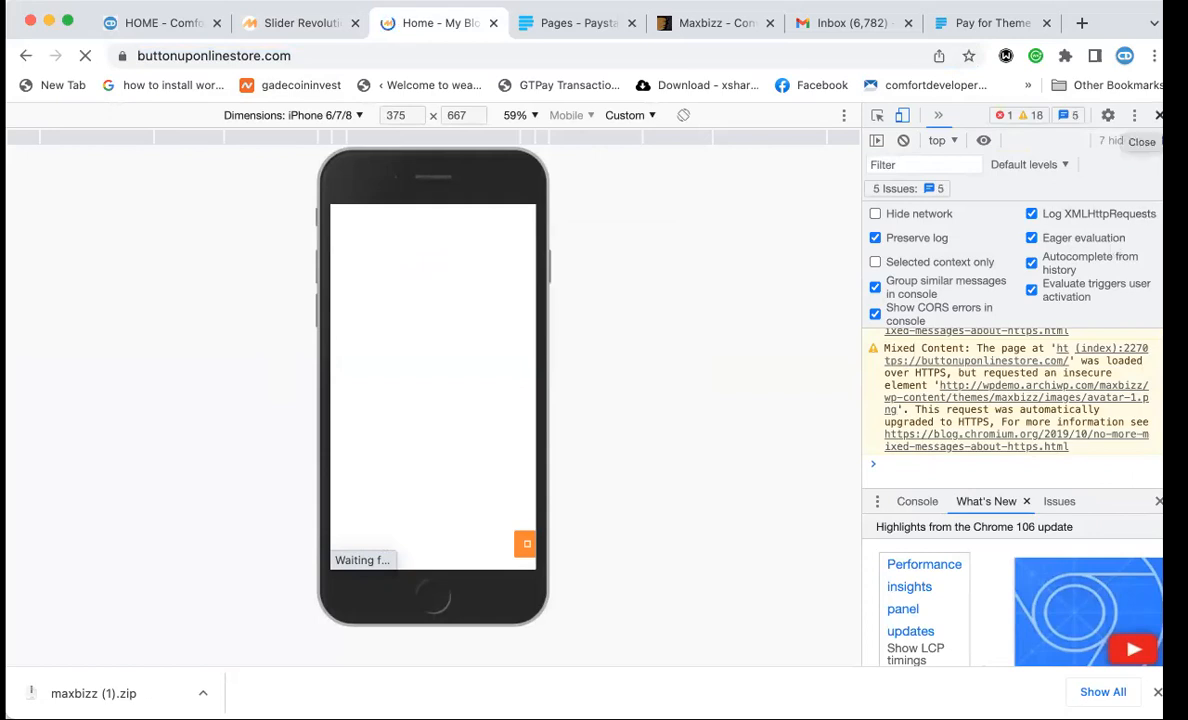
click(1159, 115)
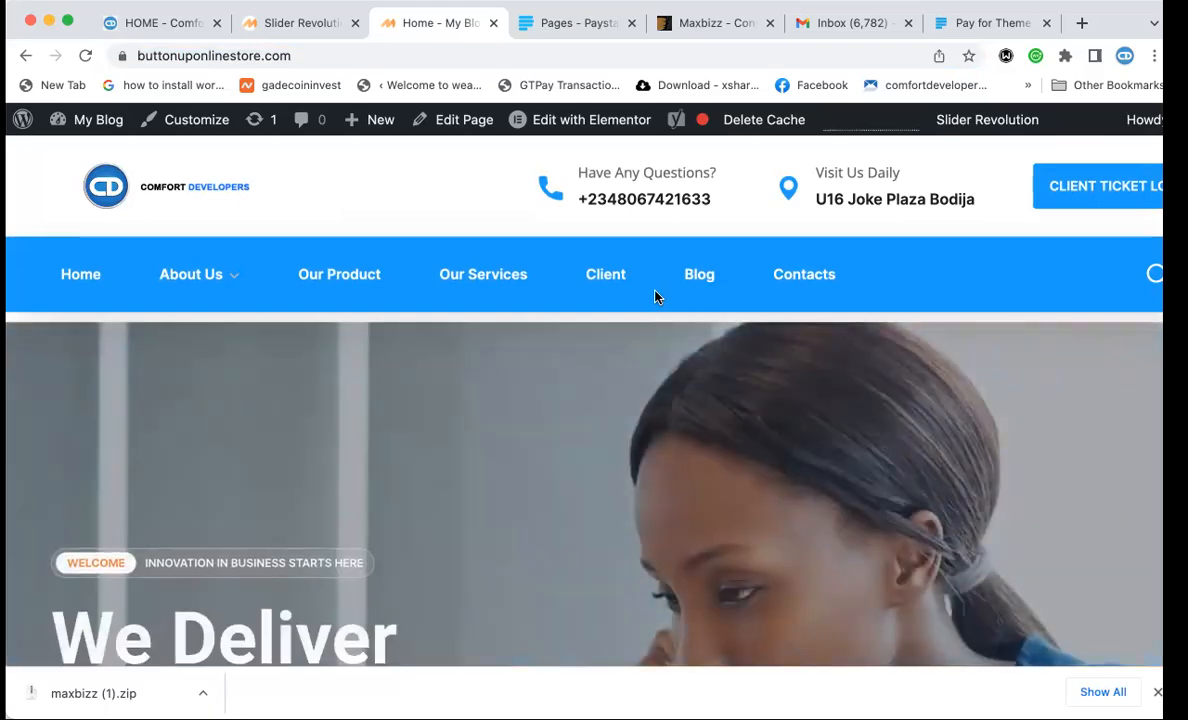
Scroll the full-width WordPress home slider, then switch to the Paystack Theme + Support form.
scroll(655, 296, down, 2)
scroll(655, 295, up, 2)
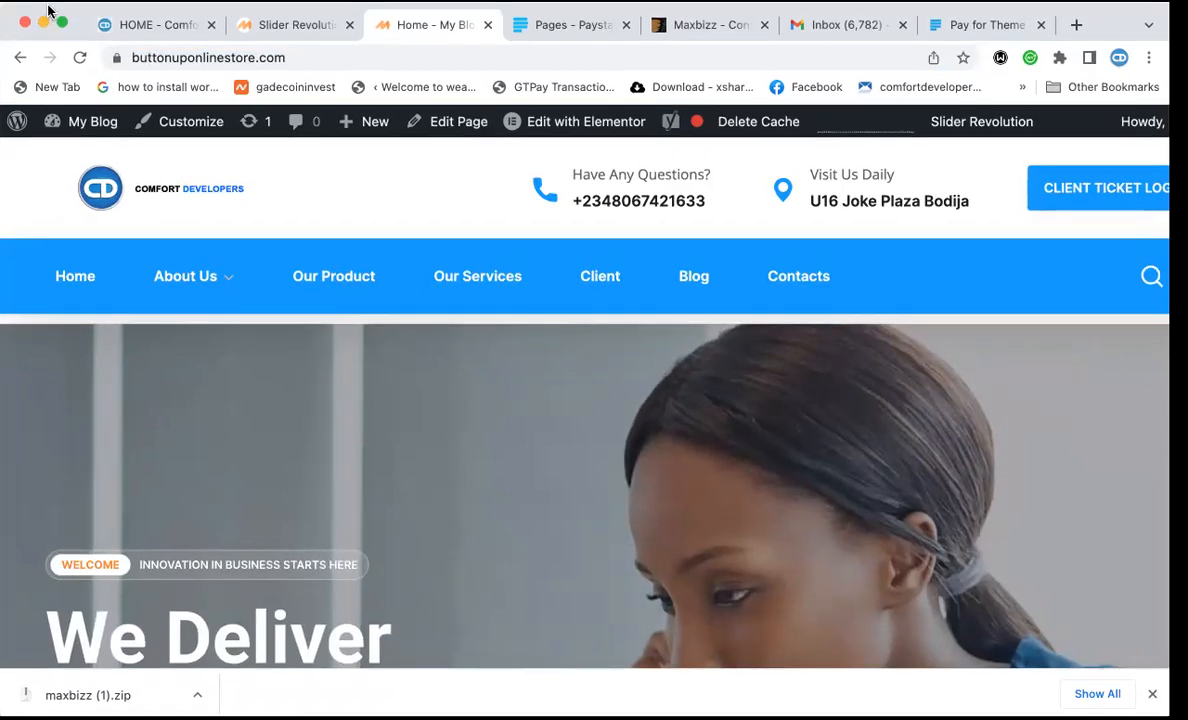
scroll(477, 337, down, 3)
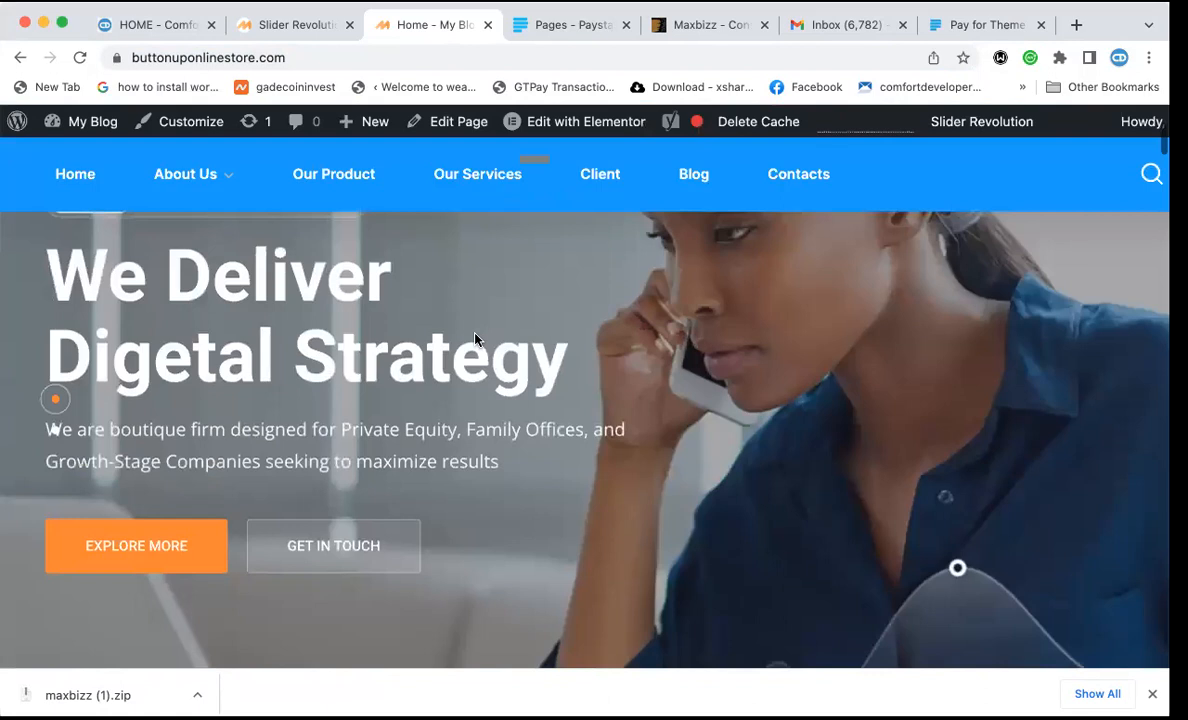
scroll(477, 340, up, 5)
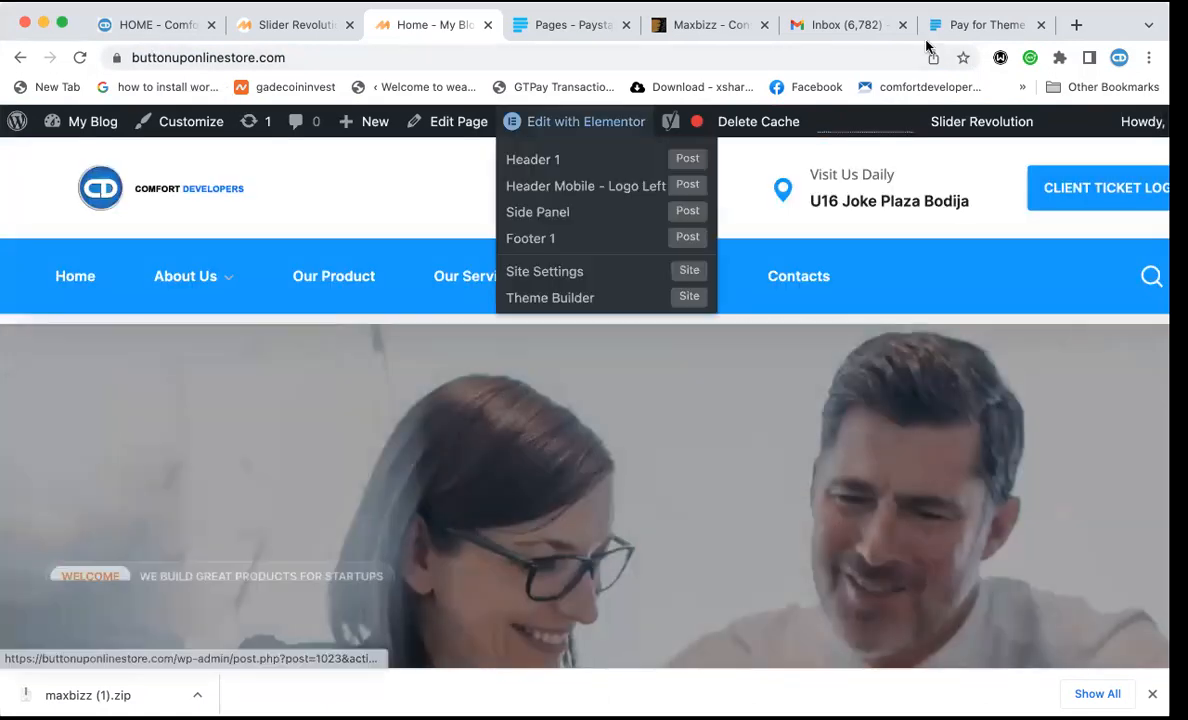
click(958, 26)
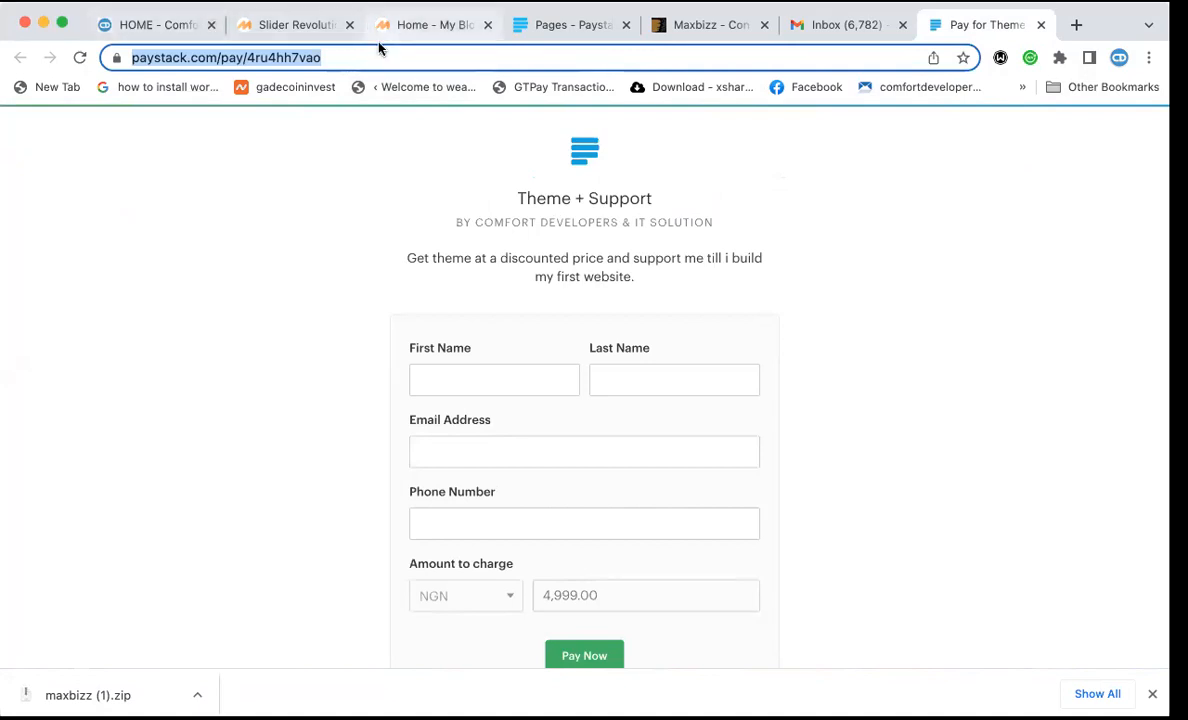
Refocus Chrome and switch to the WordPress homepage with its rotating slider.
click(302, 166)
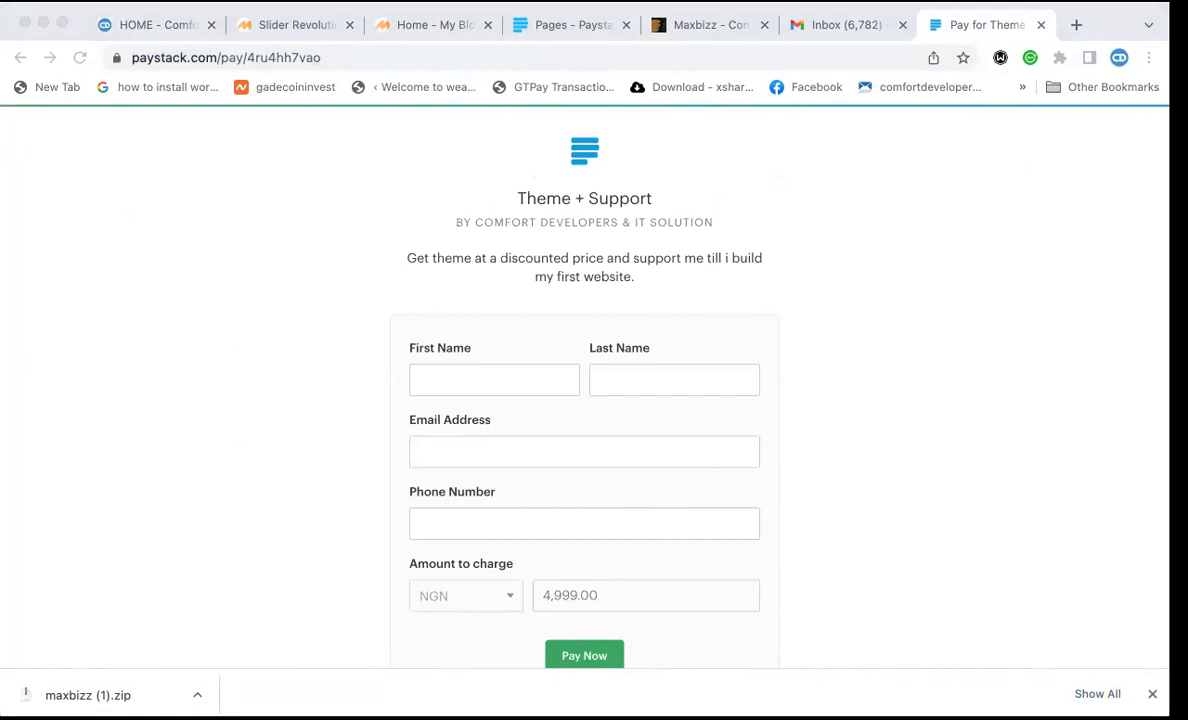
click(724, 147)
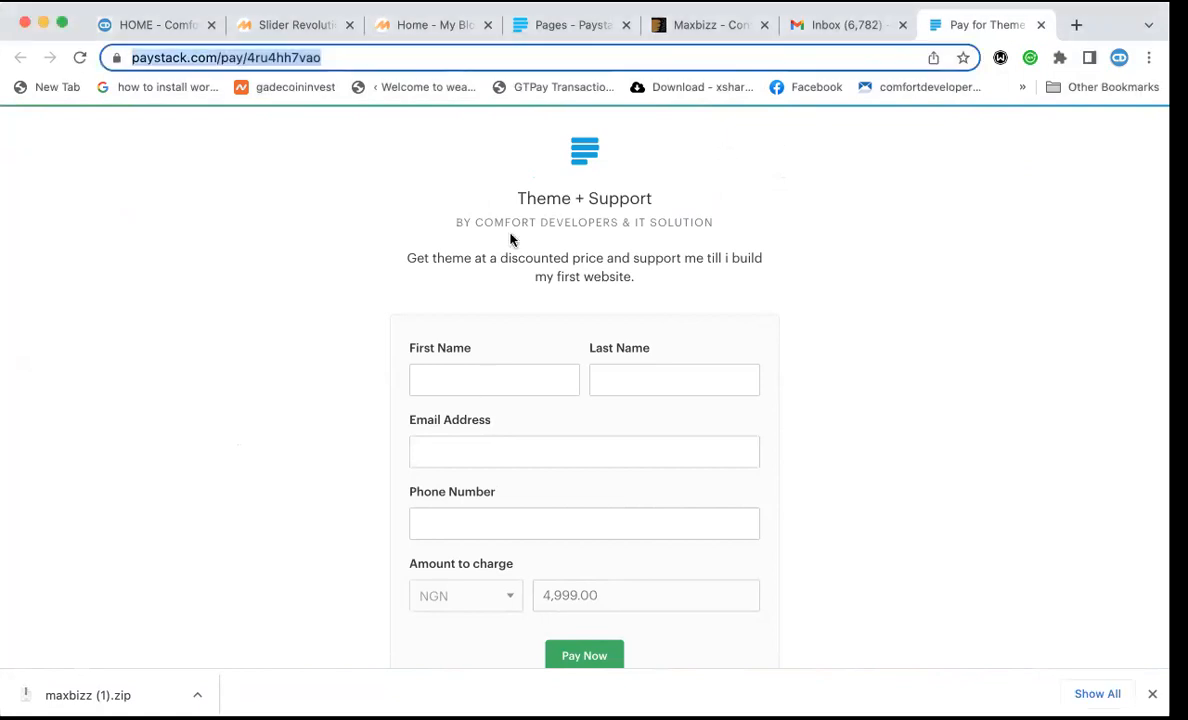
click(434, 23)
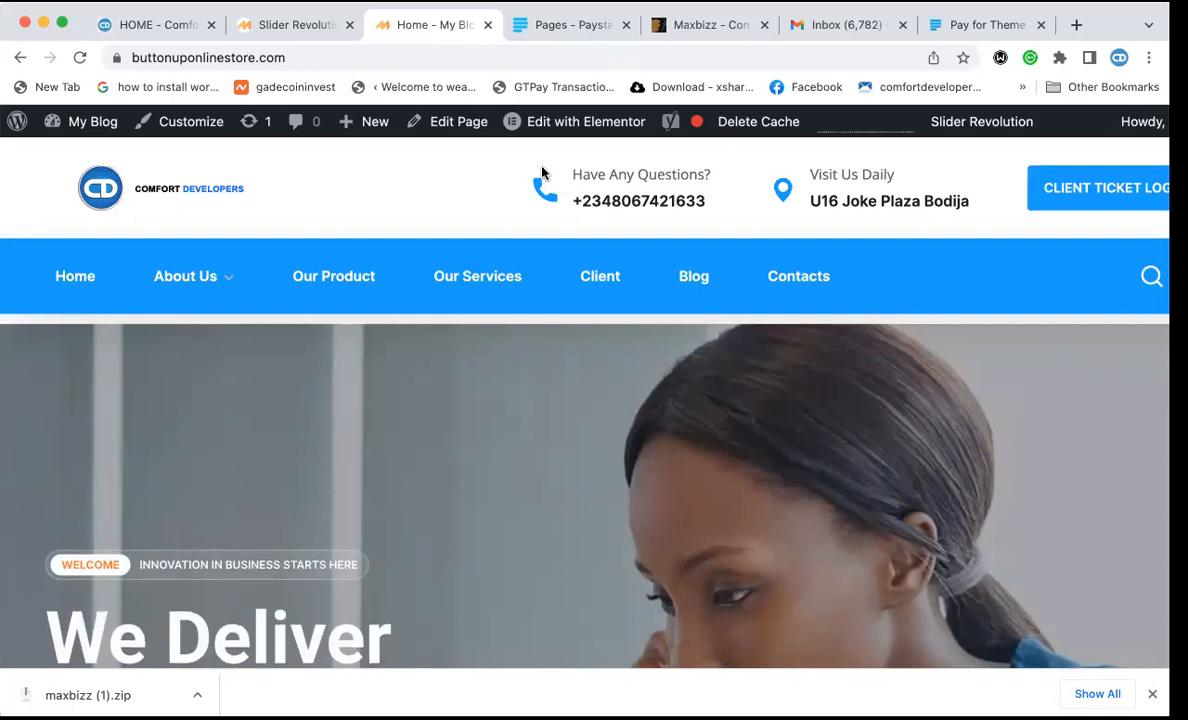
Glance at the Paystack 'Pay for Theme' form, then return to the top of comfortdevelopers.com's 'State-Of-The-Art' hero.
click(976, 25)
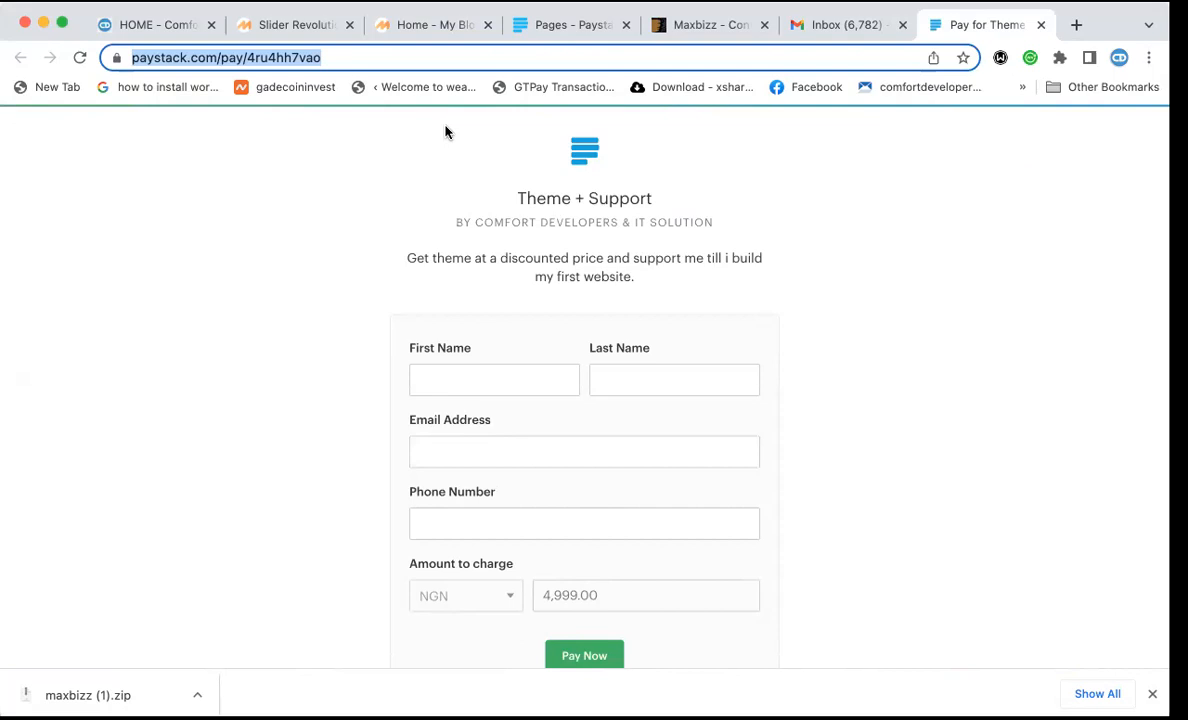
click(151, 26)
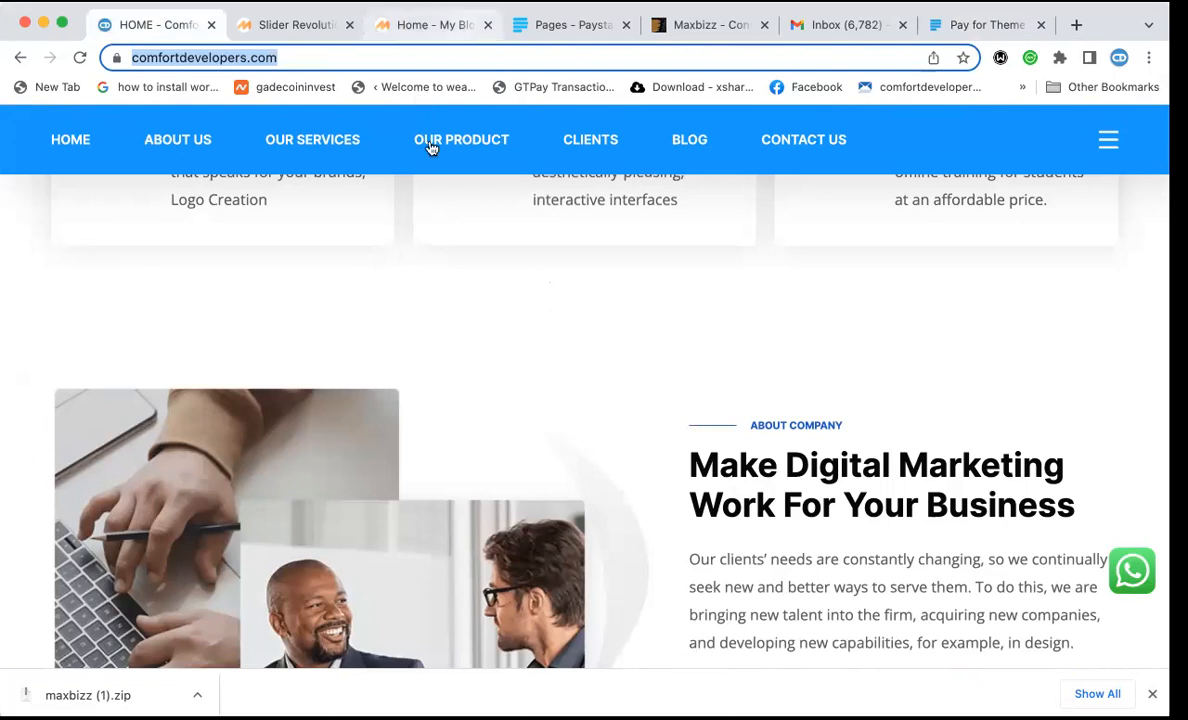
scroll(497, 320, up, 10)
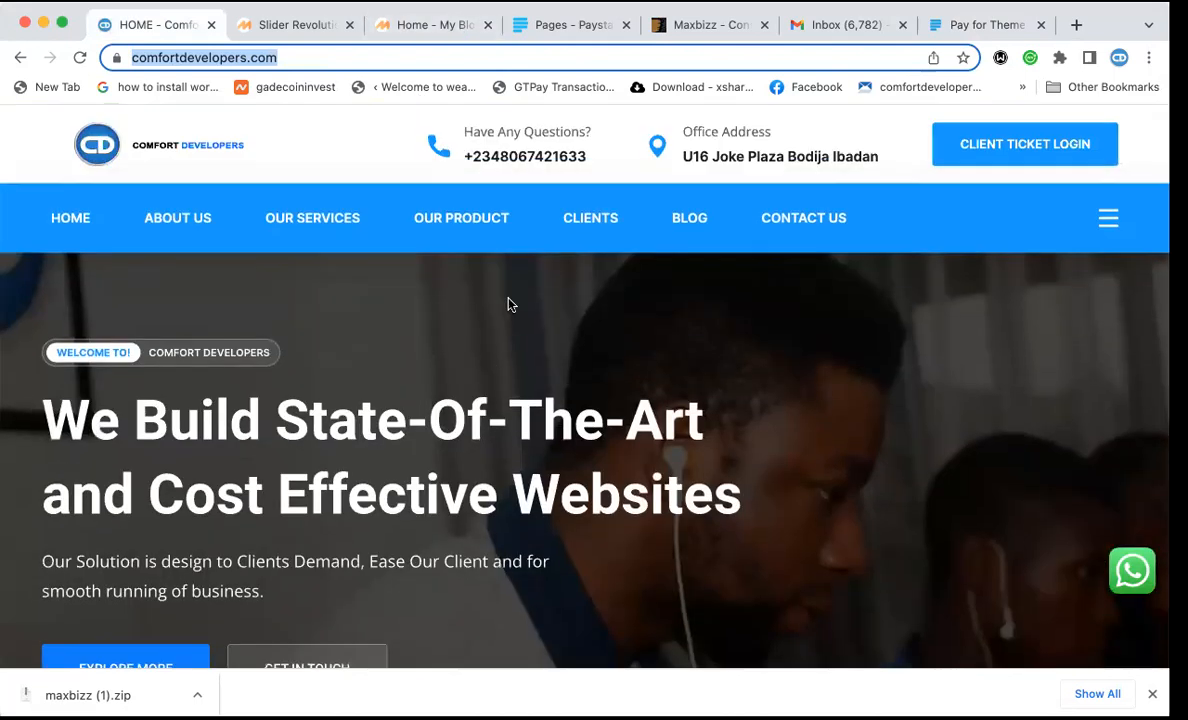
click(302, 337)
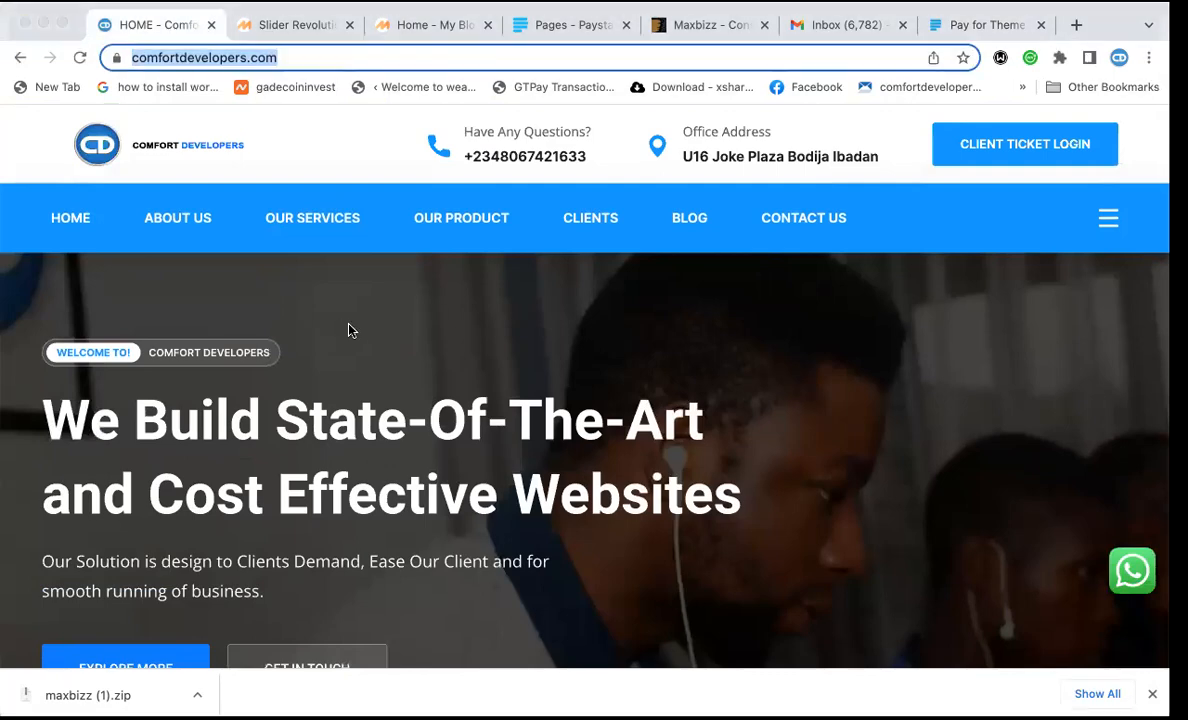